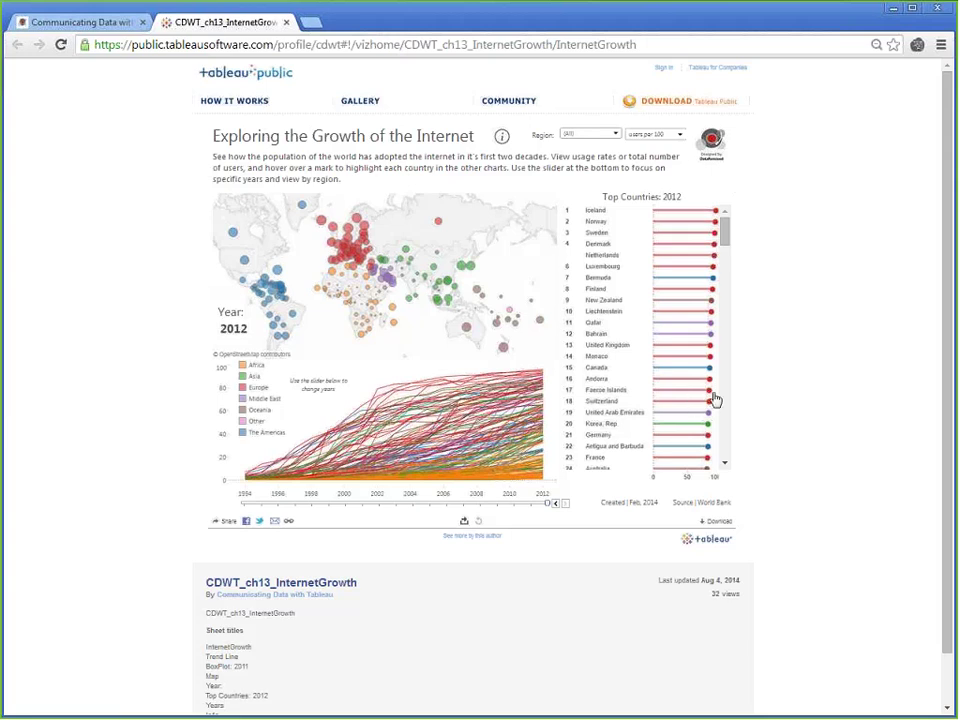
Download the CDWT_ch13_InternetGrowth workbook from its Tableau Public page and open it in Tableau.
{"action": "left_click", "coordinate": [66, 22]}
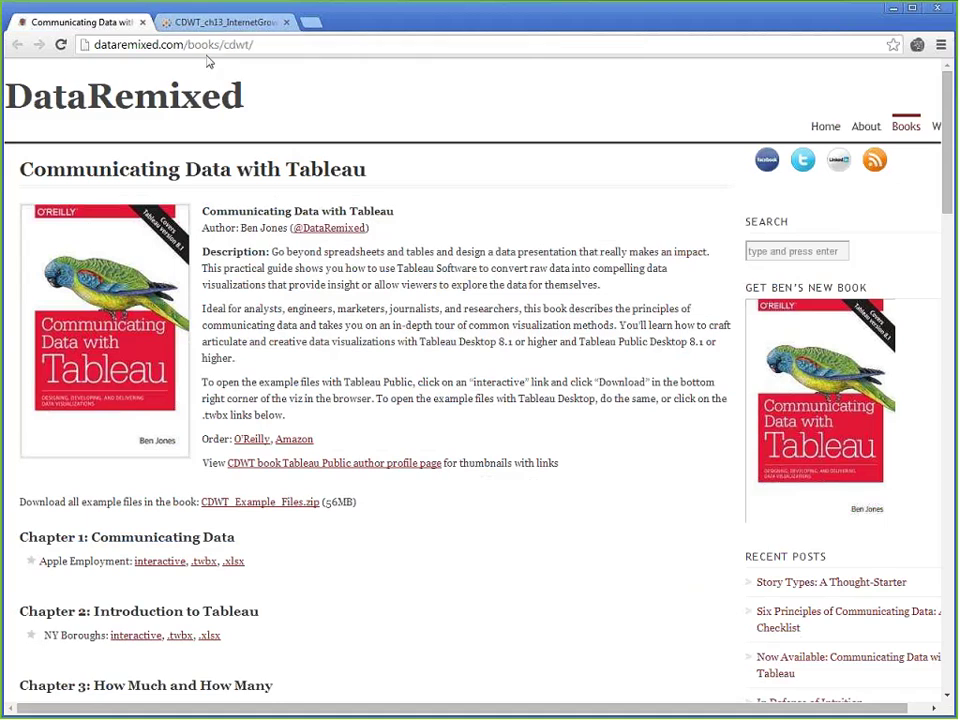
{"action": "left_click", "coordinate": [172, 24]}
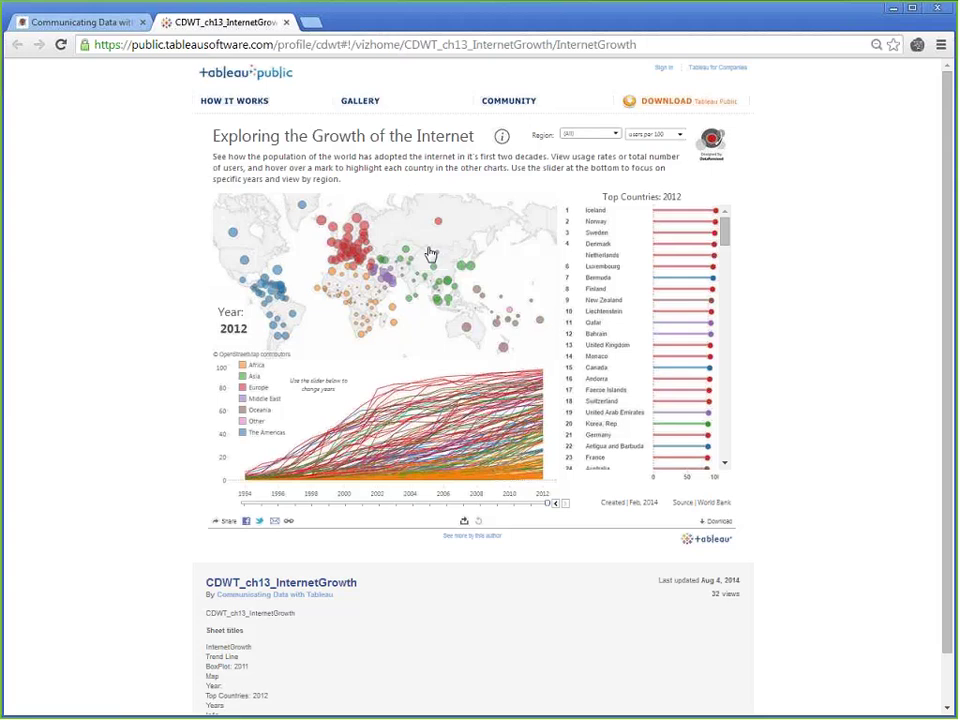
{"action": "mouse_move", "coordinate": [420, 413]}
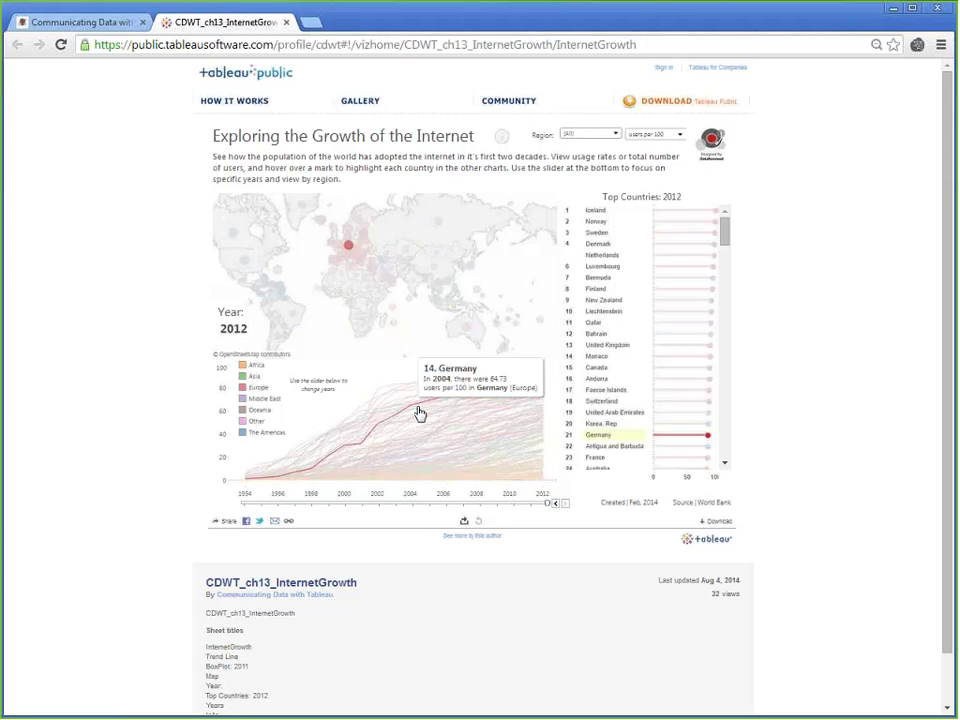
{"action": "left_click", "coordinate": [718, 522]}
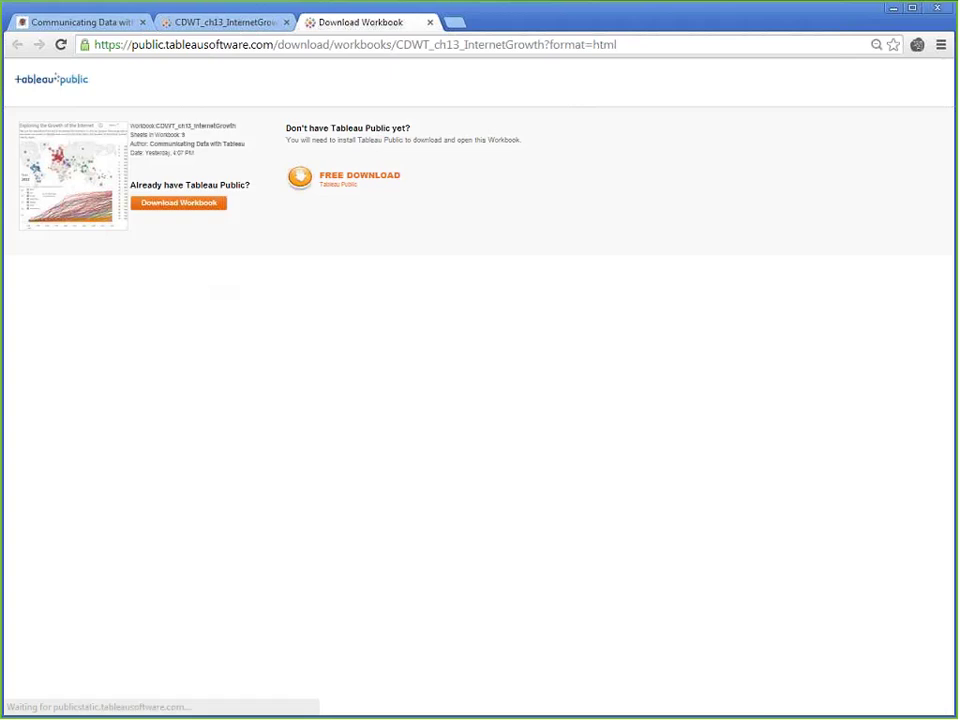
{"action": "left_click", "coordinate": [181, 204]}
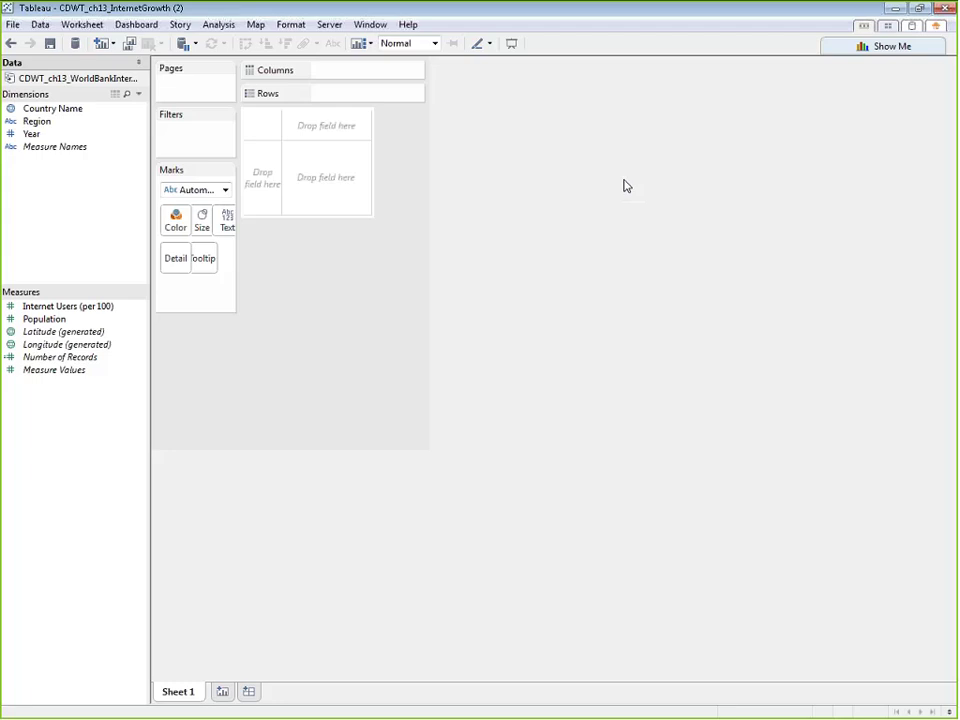
Examine the underlying rows and columns of the CDWT_ch13_WorldBankInternetUsage data source, including country, region, year and population.
{"action": "left_click", "coordinate": [114, 94]}
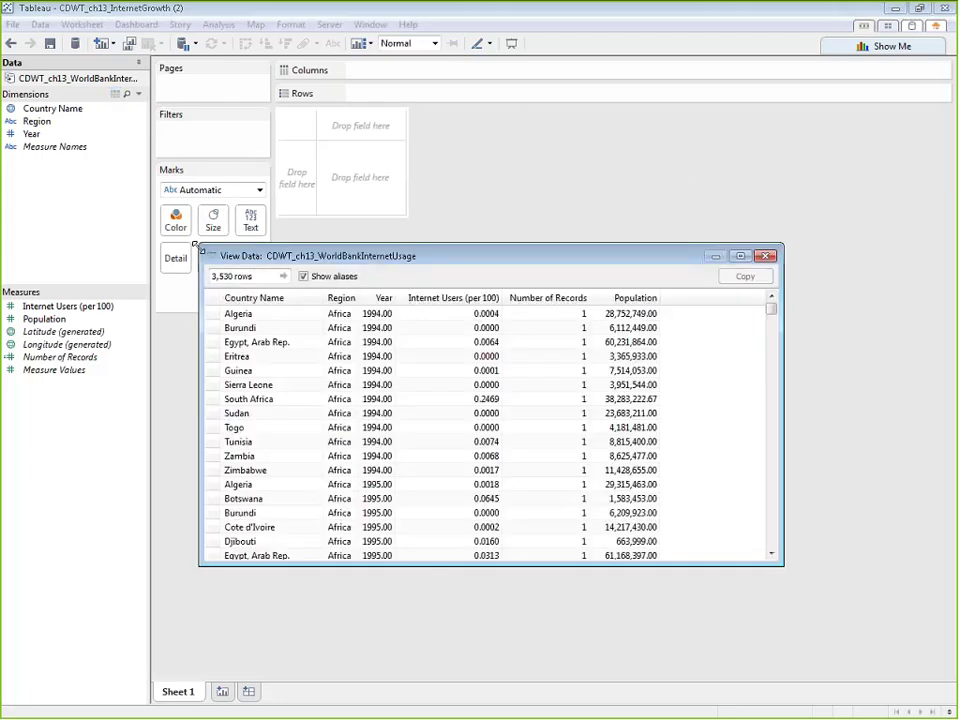
{"action": "left_click_drag", "start_coordinate": [196, 245], "coordinate": [99, 91]}
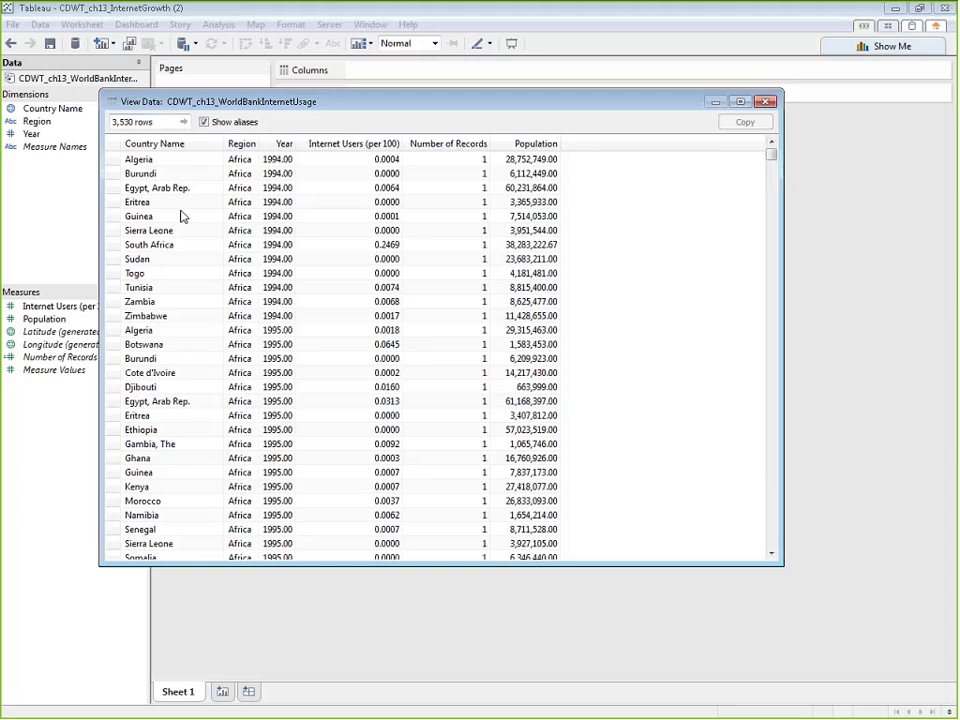
{"action": "scroll", "coordinate": [181, 216], "scroll_direction": "down", "scroll_amount": 20}
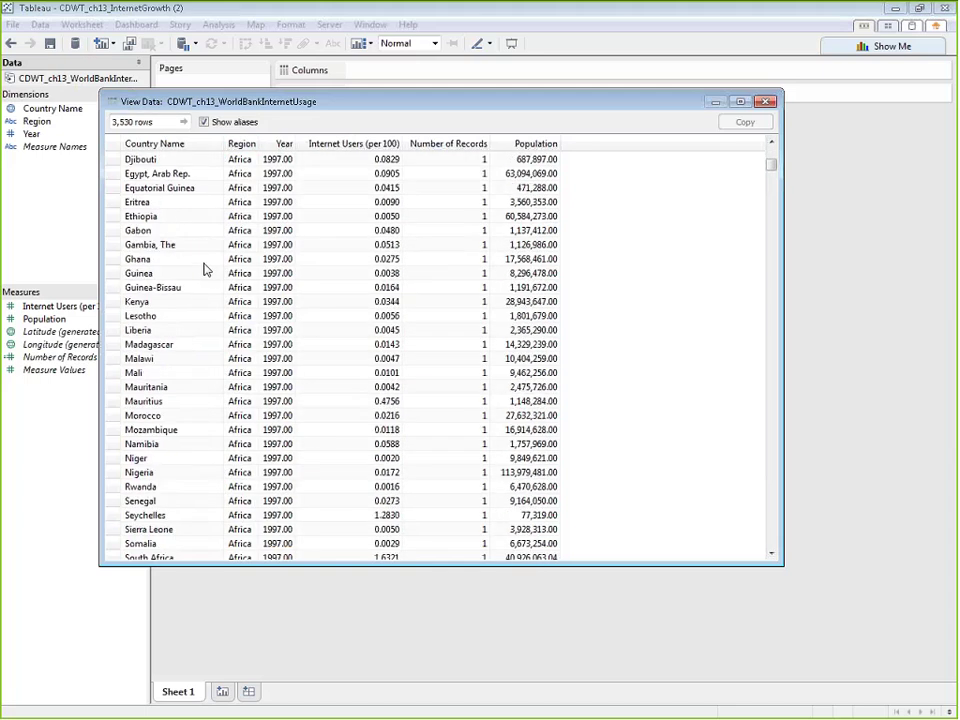
{"action": "scroll", "coordinate": [195, 285], "scroll_direction": "up", "scroll_amount": 20}
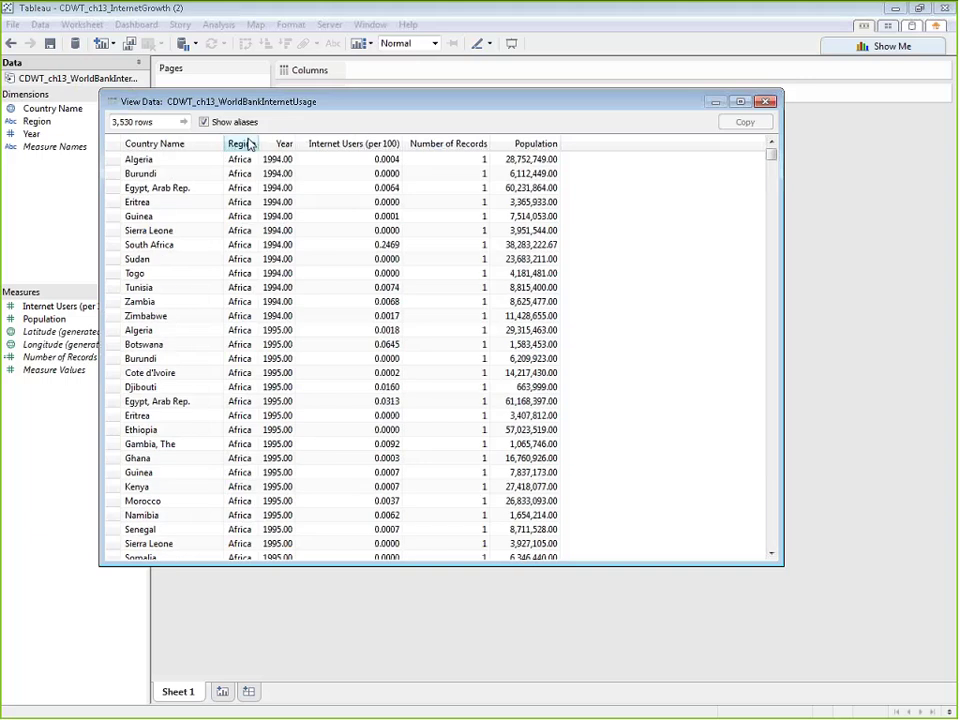
{"action": "scroll", "coordinate": [253, 401], "scroll_direction": "down", "scroll_amount": 5}
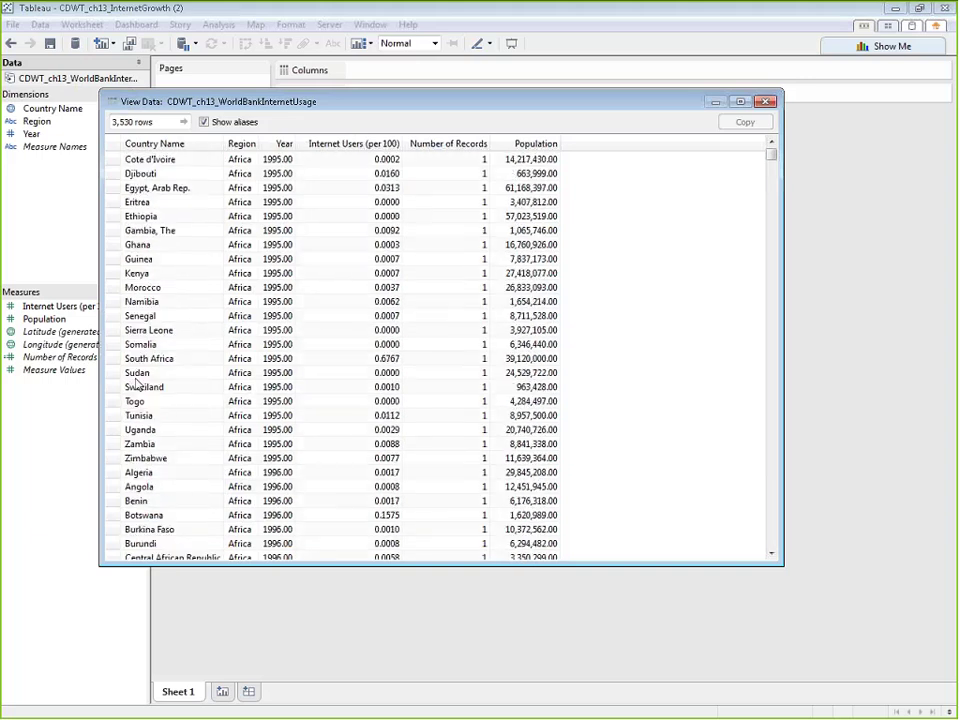
{"action": "scroll", "coordinate": [137, 383], "scroll_direction": "down", "scroll_amount": 20}
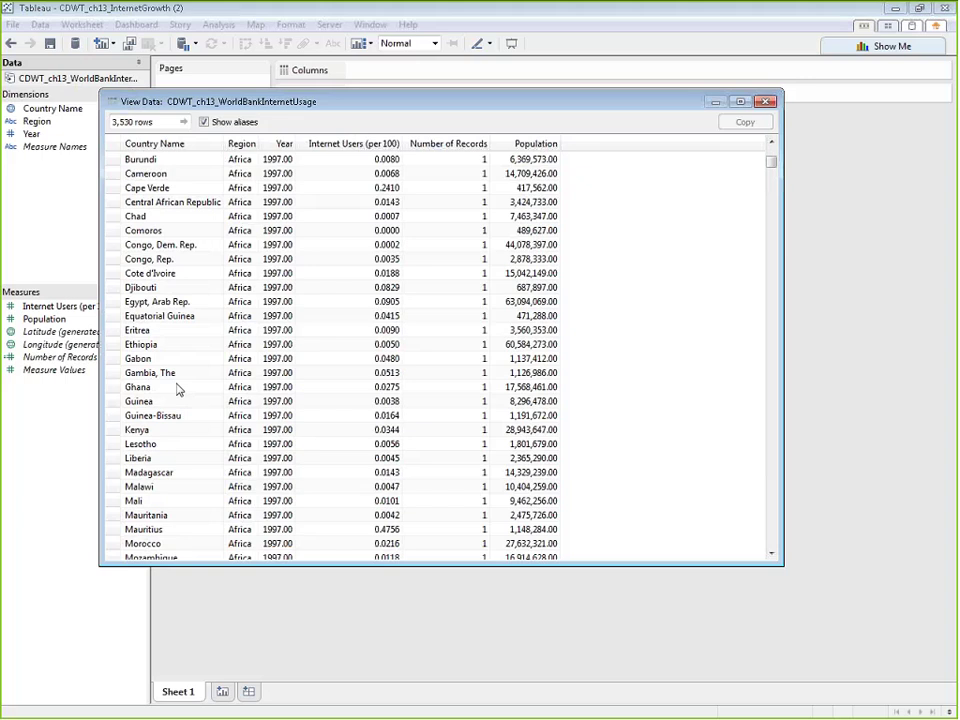
{"action": "scroll", "coordinate": [180, 386], "scroll_direction": "down", "scroll_amount": 13}
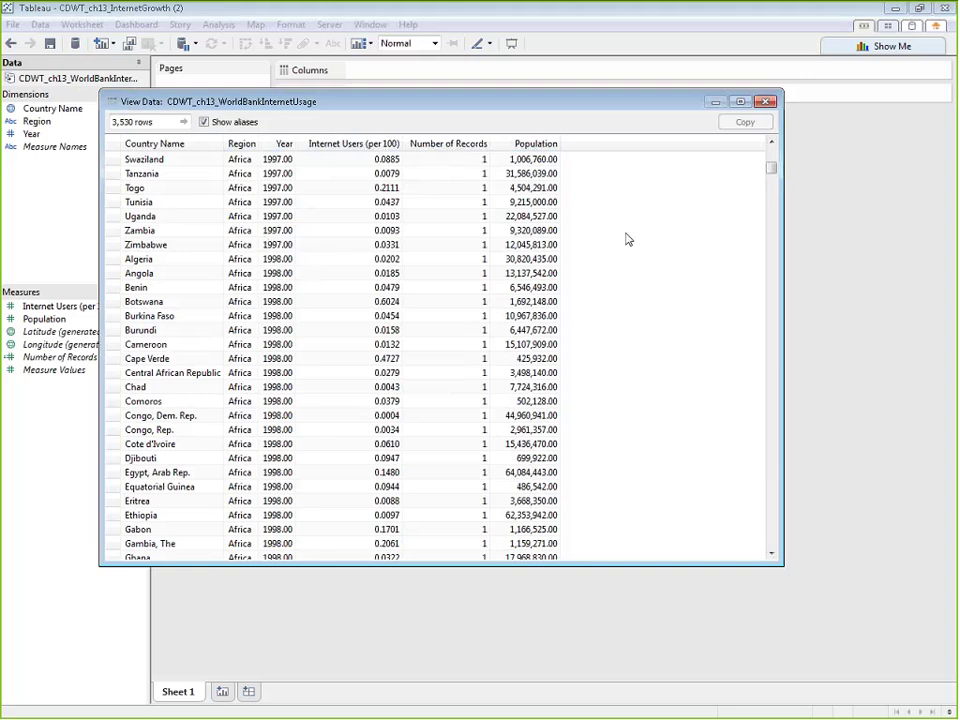
{"action": "left_click", "coordinate": [766, 102]}
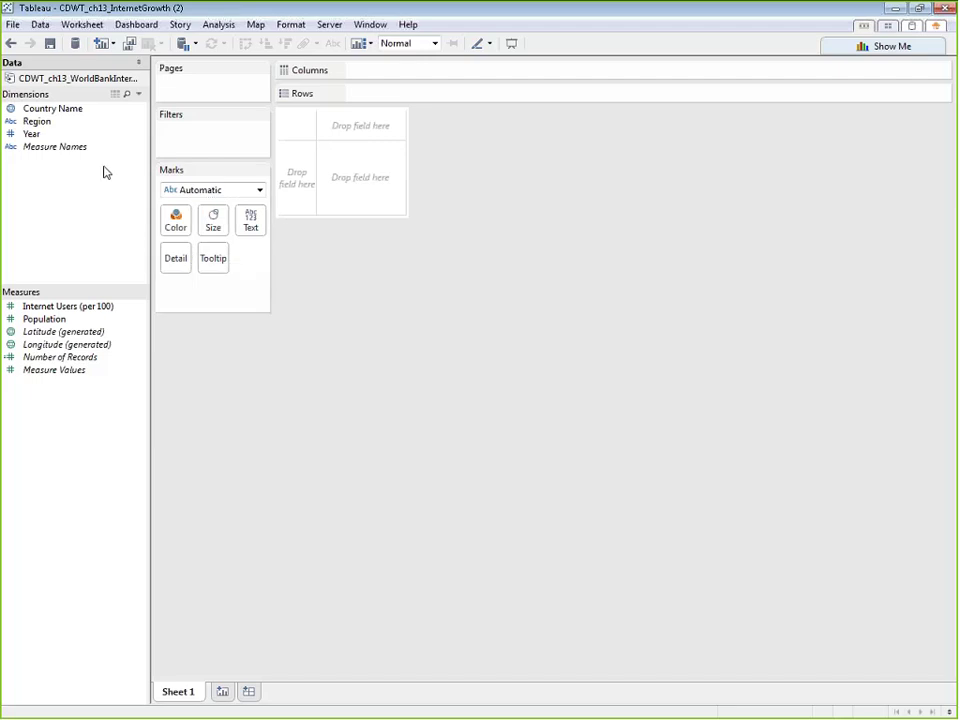
Map the data by Country Name and color the countries by Internet Users (per 100).
{"action": "double_click", "coordinate": [81, 112]}
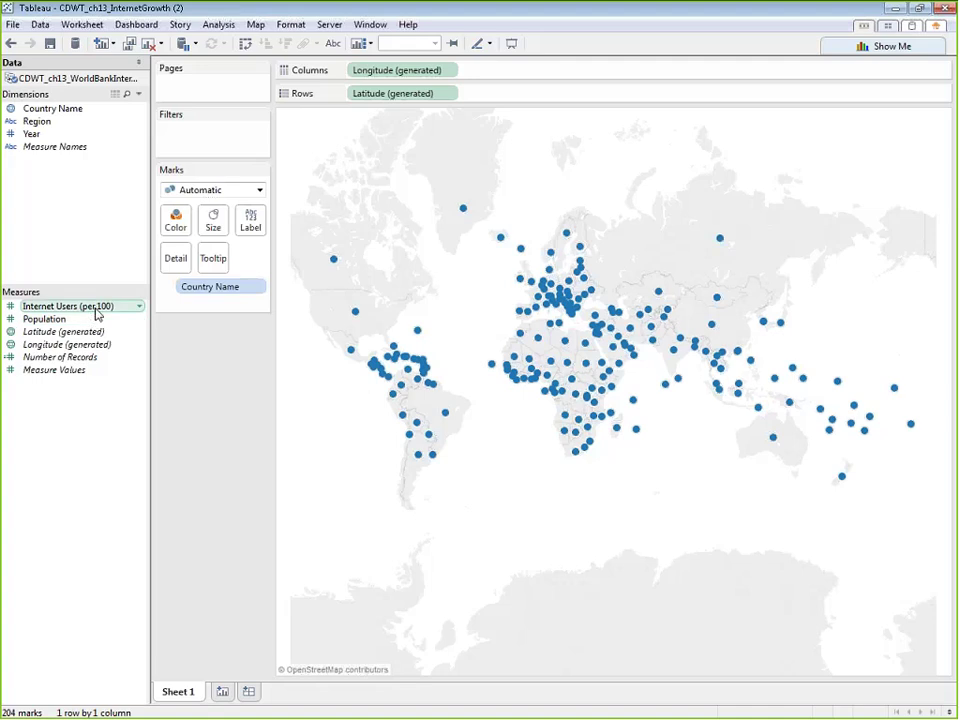
{"action": "left_click_drag", "start_coordinate": [97, 315], "coordinate": [173, 229]}
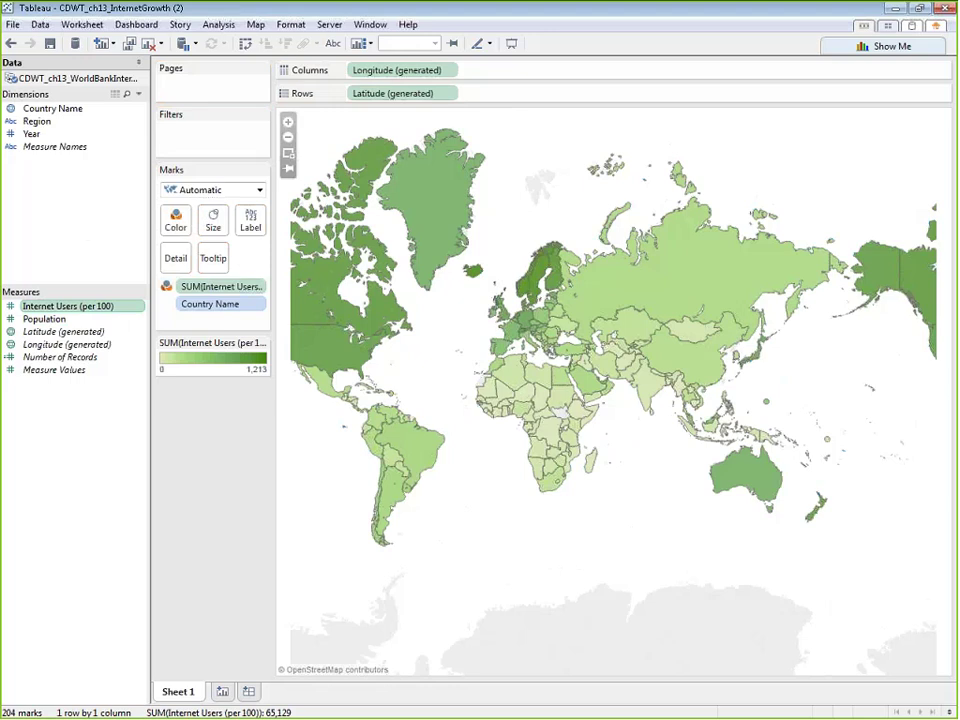
{"action": "mouse_move", "coordinate": [324, 341]}
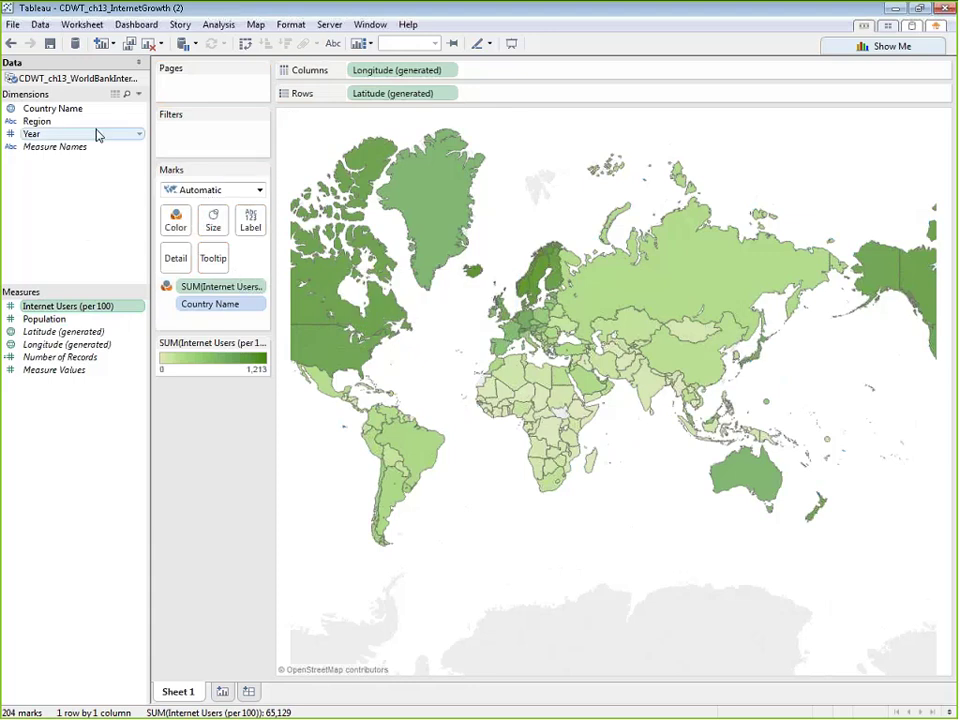
Show a quick filter for the Year dimension on the map sheet.
{"action": "left_click", "coordinate": [41, 137]}
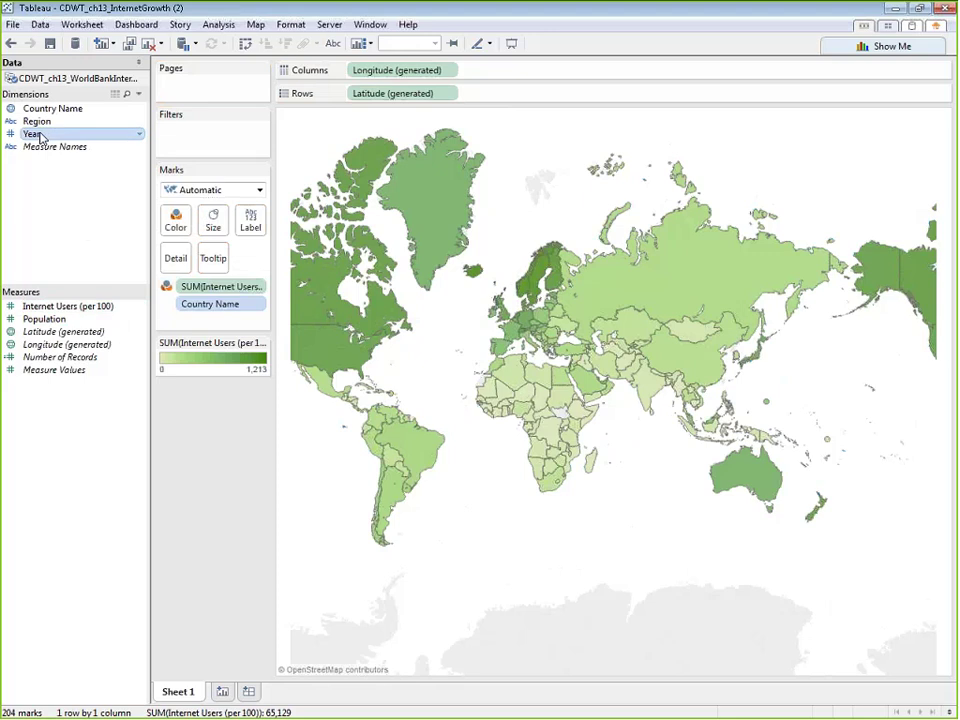
{"action": "mouse_move", "coordinate": [390, 318]}
{"action": "right_click", "coordinate": [45, 139]}
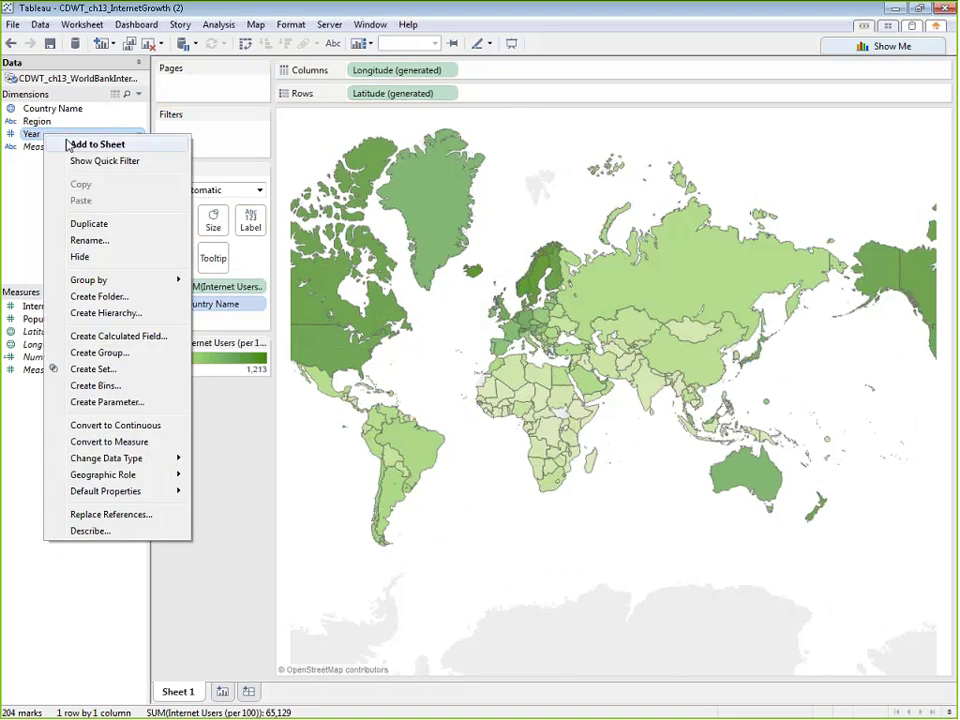
{"action": "left_click", "coordinate": [100, 160]}
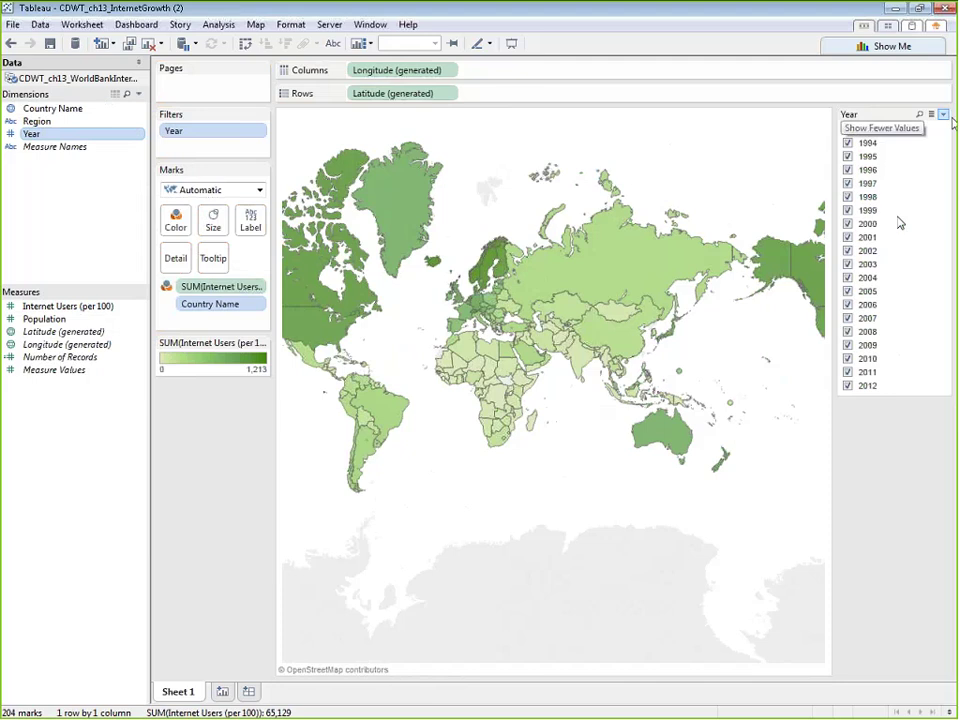
Remove the "All" value from the Year quick filter and make it a single value slider.
{"action": "left_click", "coordinate": [944, 116]}
{"action": "mouse_move", "coordinate": [857, 206]}
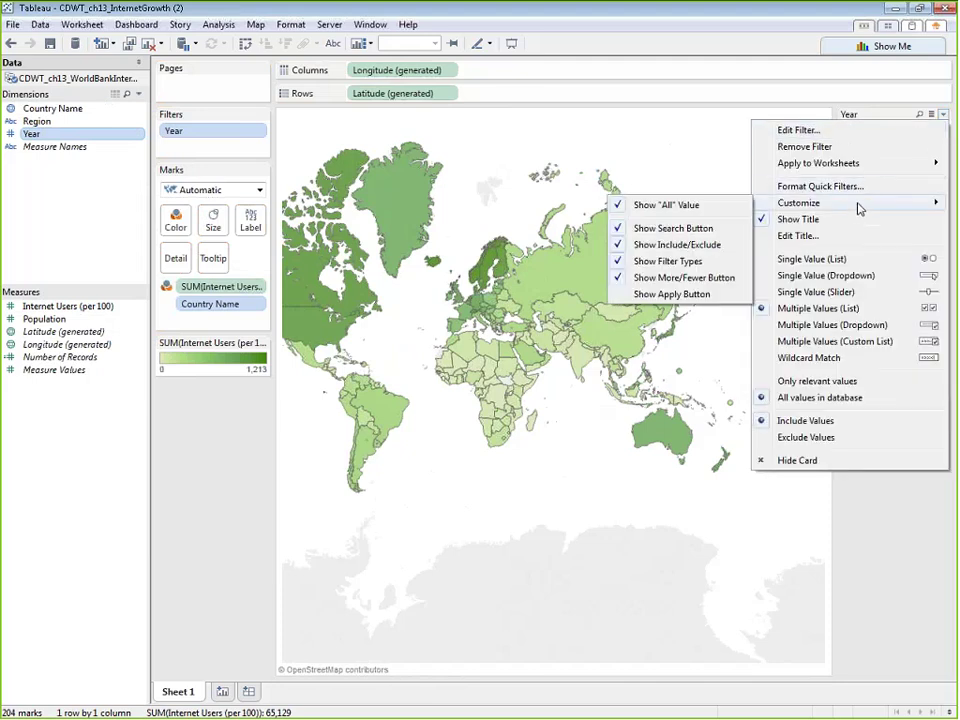
{"action": "left_click", "coordinate": [729, 204]}
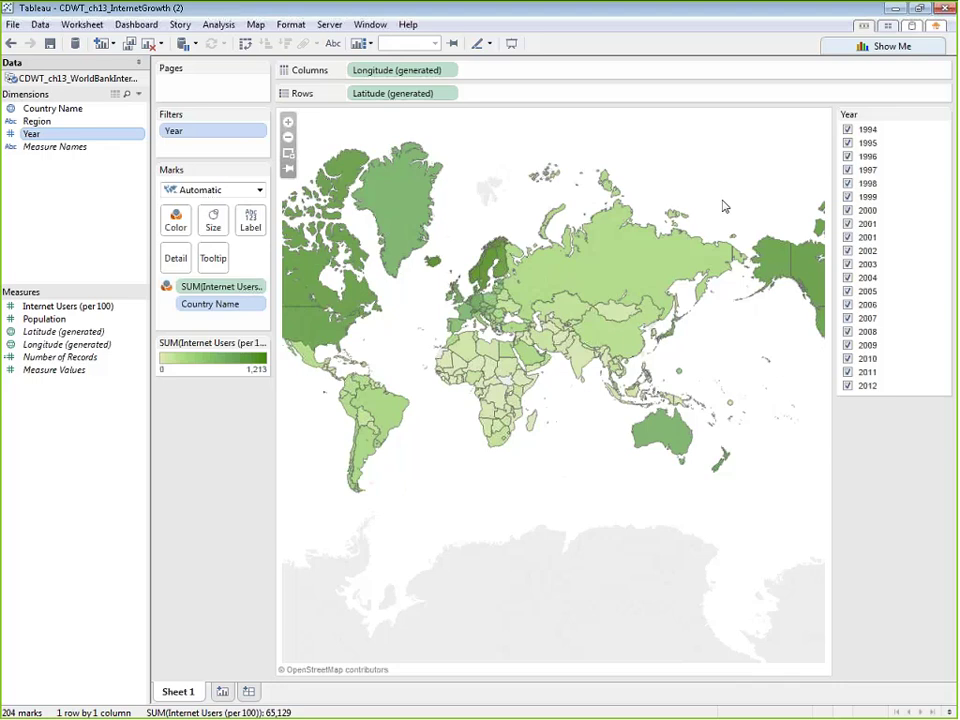
{"action": "left_click", "coordinate": [943, 115]}
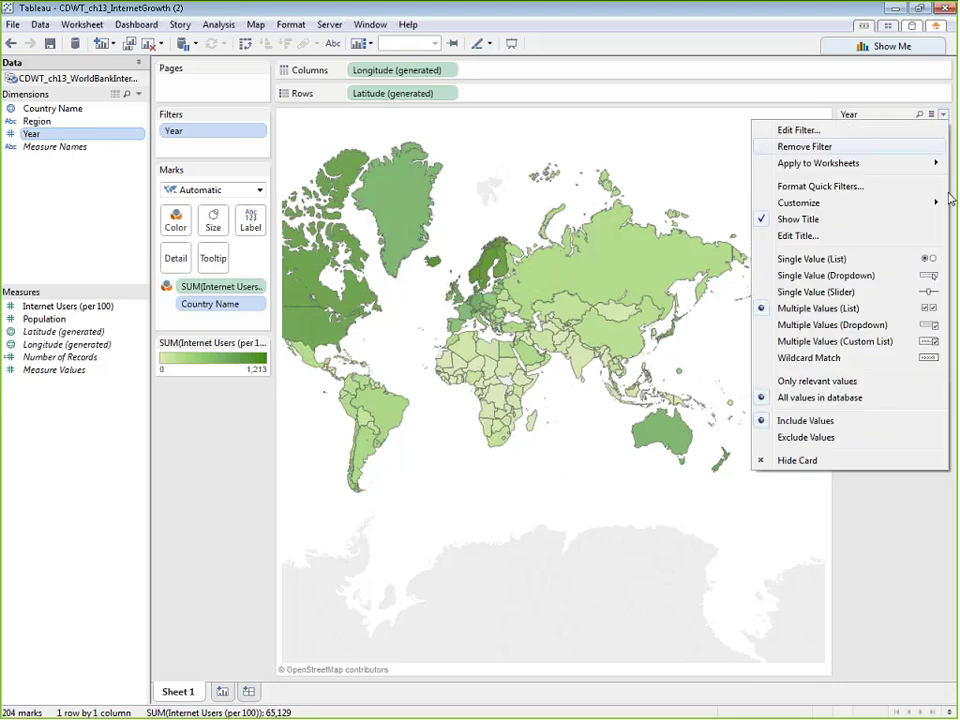
{"action": "left_click", "coordinate": [928, 292]}
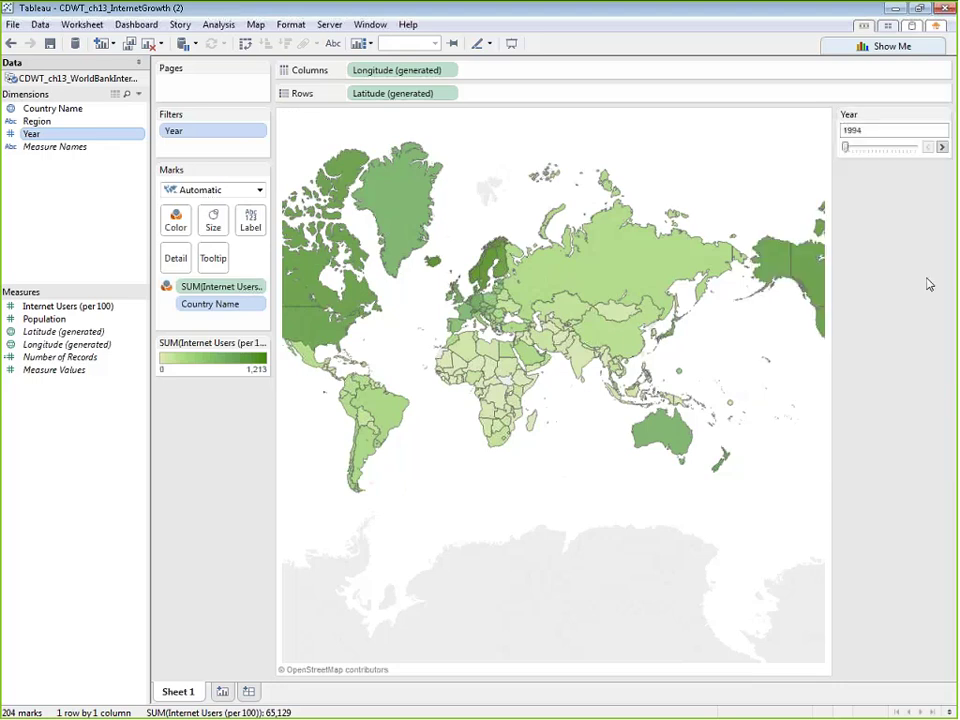
Advance the Year filter one year at a time up to 1999.
{"action": "left_click", "coordinate": [942, 147]}
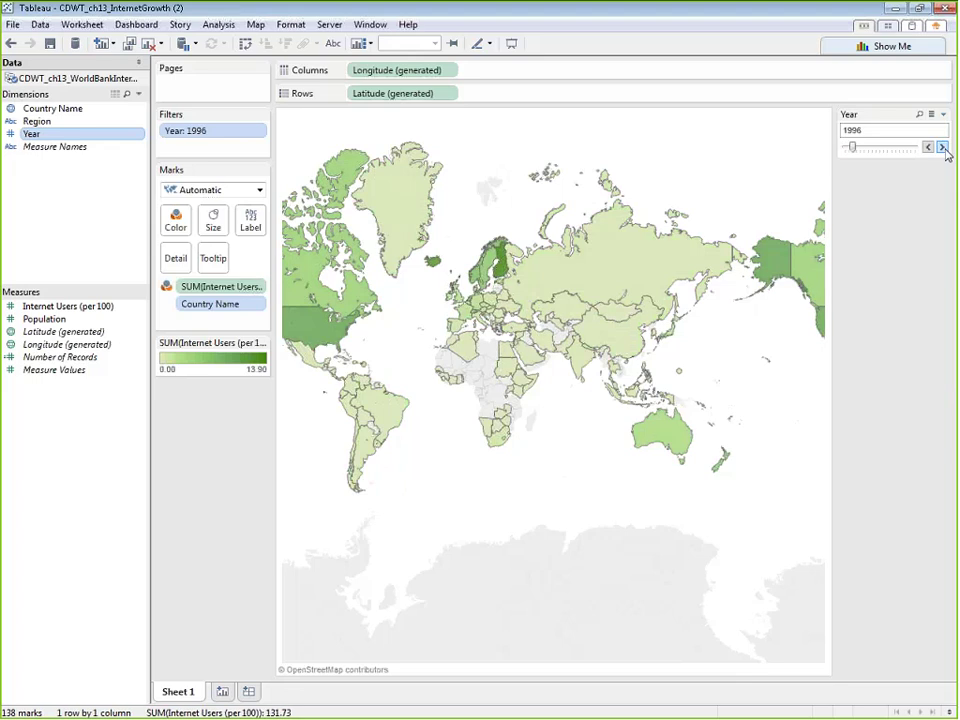
{"action": "left_click", "coordinate": [942, 147]}
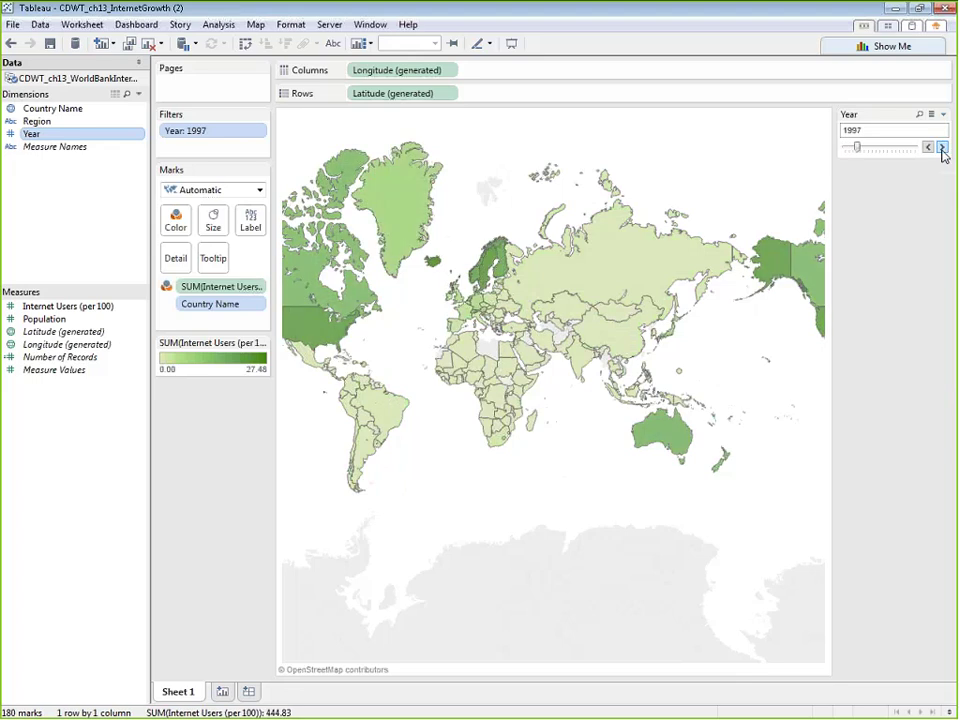
{"action": "left_click", "coordinate": [943, 148]}
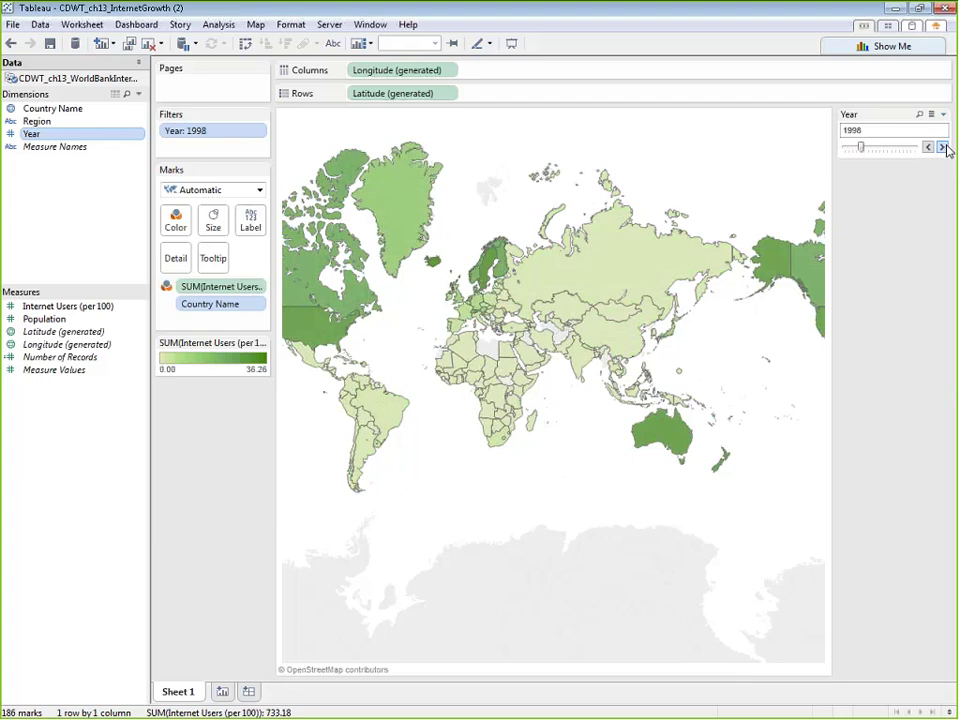
{"action": "left_click", "coordinate": [943, 148]}
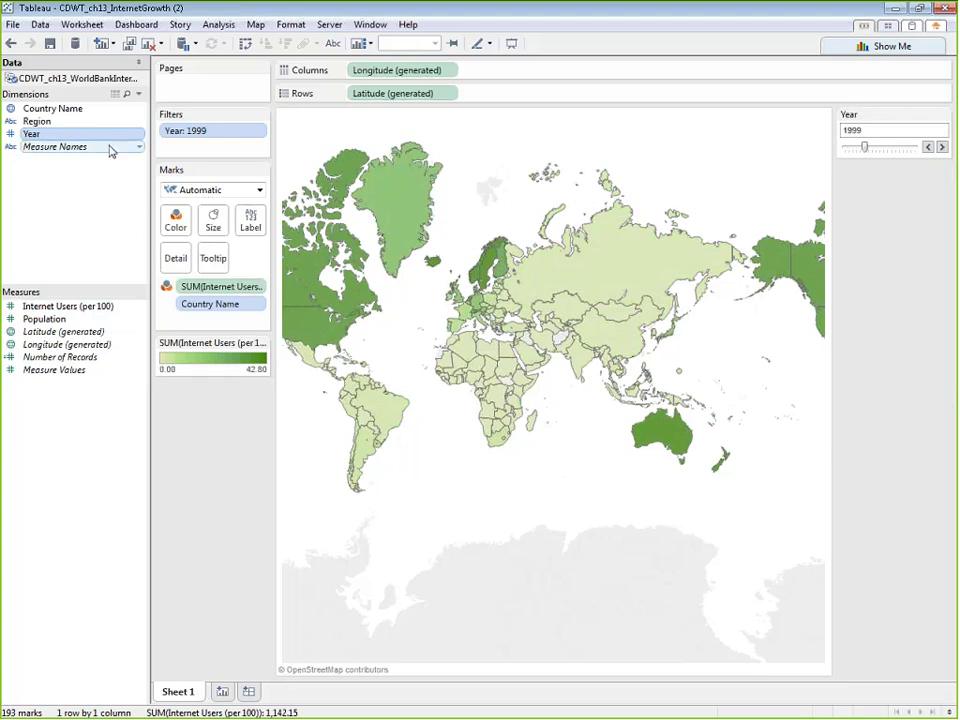
Start a new calculated field named "est. Total Internet Users".
{"action": "right_click", "coordinate": [57, 235]}
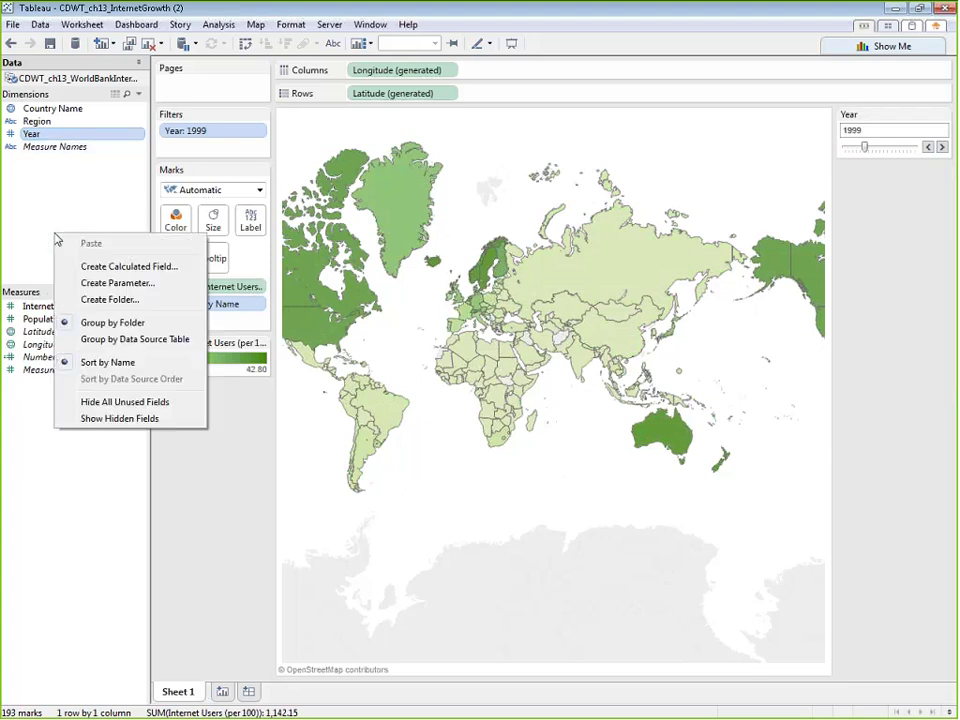
{"action": "left_click", "coordinate": [148, 268]}
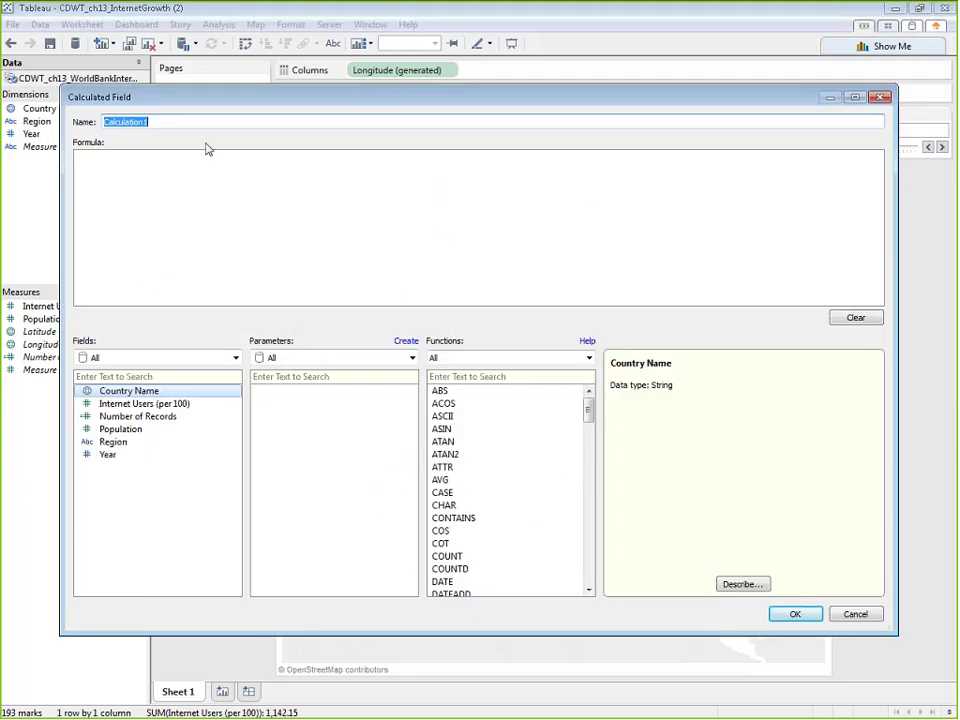
{"action": "type", "text": "est. Total Internet Users"}
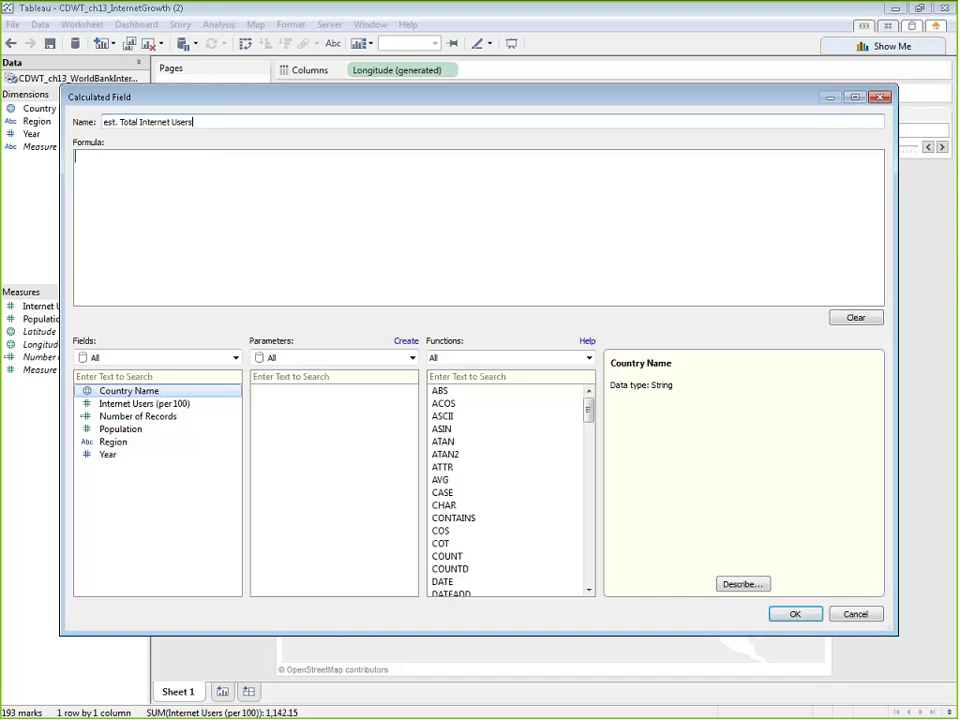
Define the calculated field's formula as [Internet Users (per 100)]*[Population]/100 and save the field.
{"action": "left_click", "coordinate": [276, 182]}
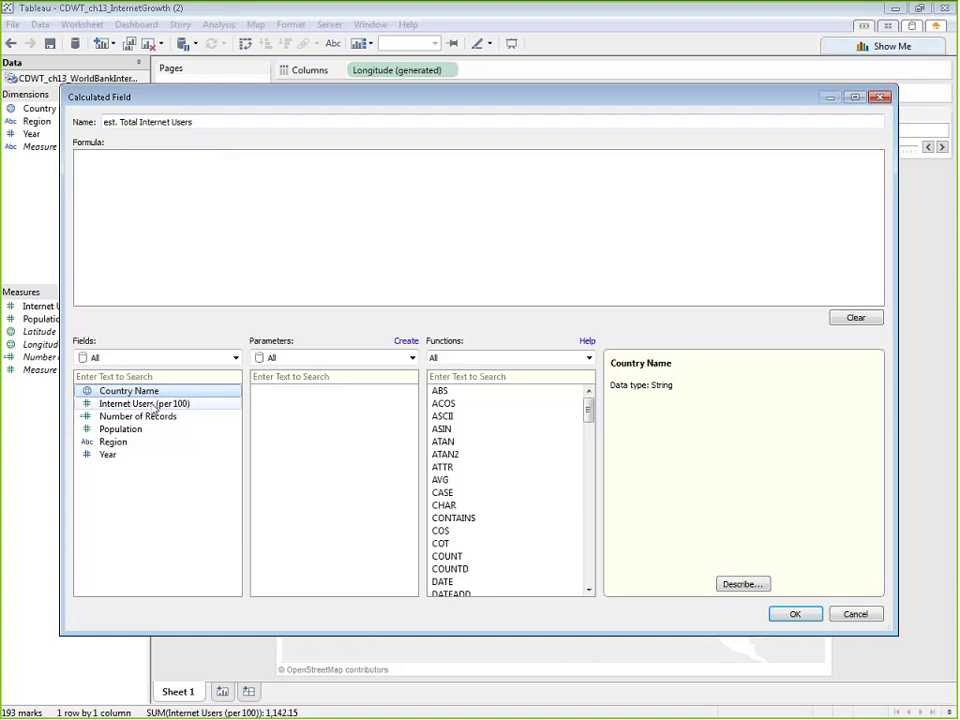
{"action": "double_click", "coordinate": [155, 404]}
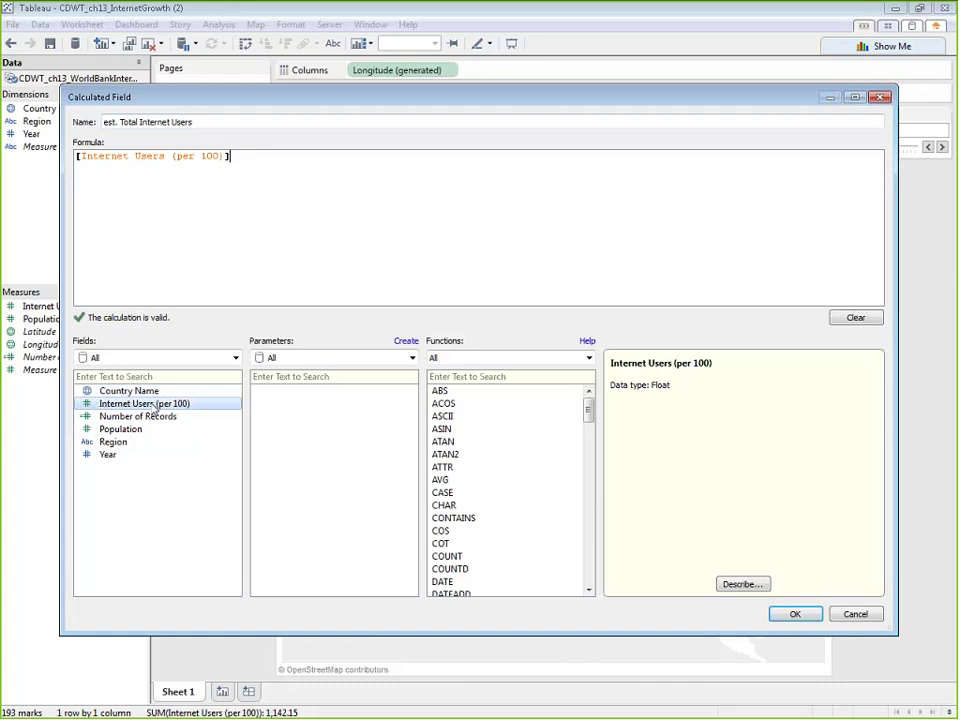
{"action": "type", "text": "*"}
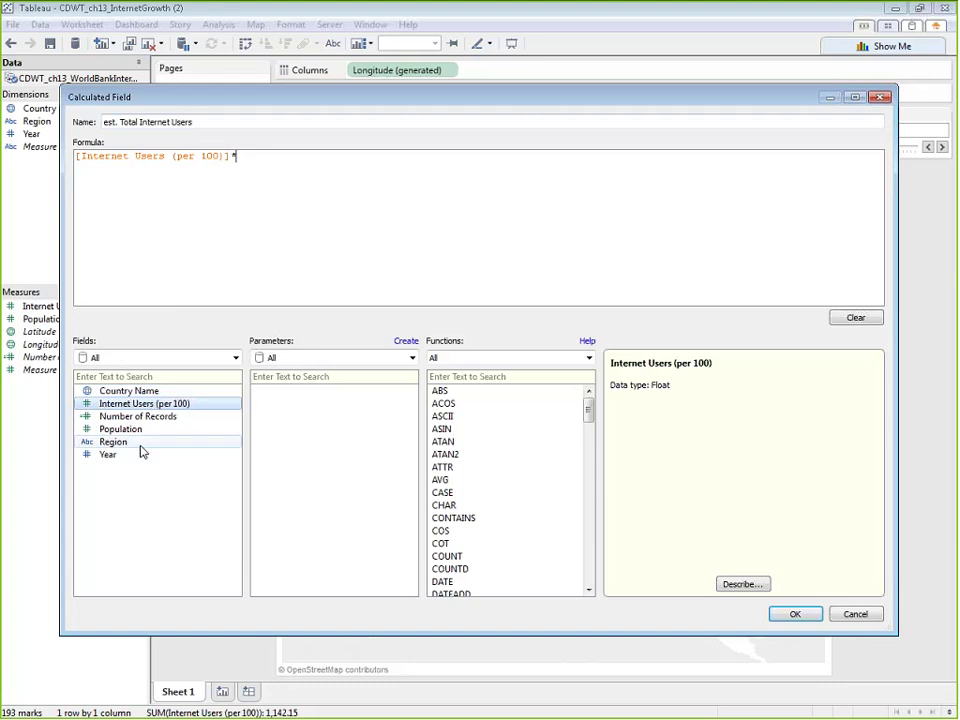
{"action": "left_click", "coordinate": [137, 430]}
{"action": "double_click", "coordinate": [137, 430]}
{"action": "type", "text": "/"}
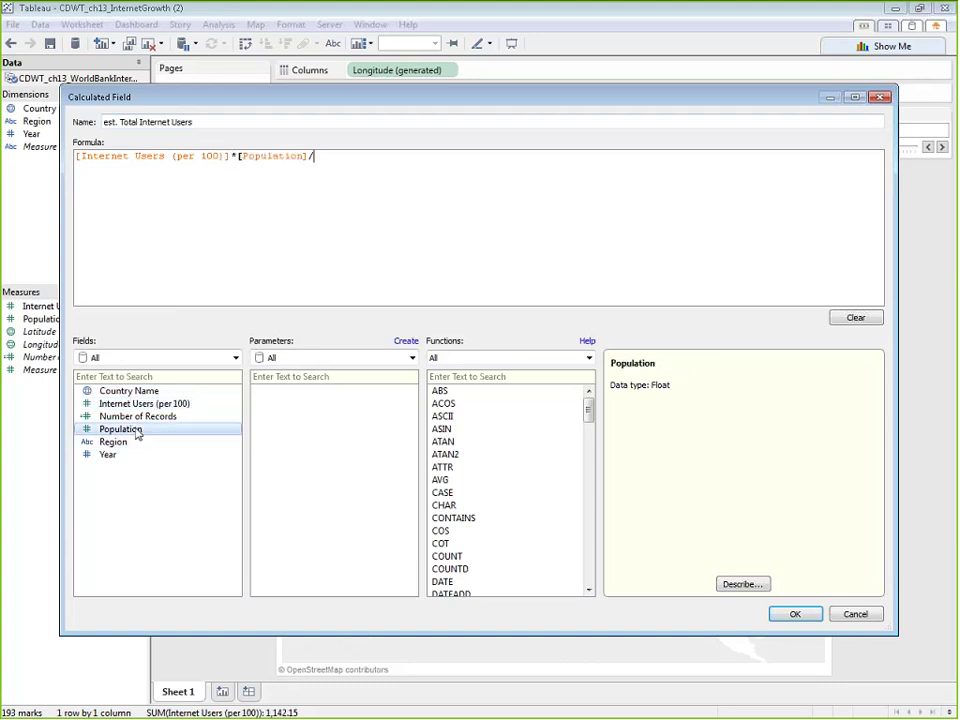
{"action": "type", "text": "100"}
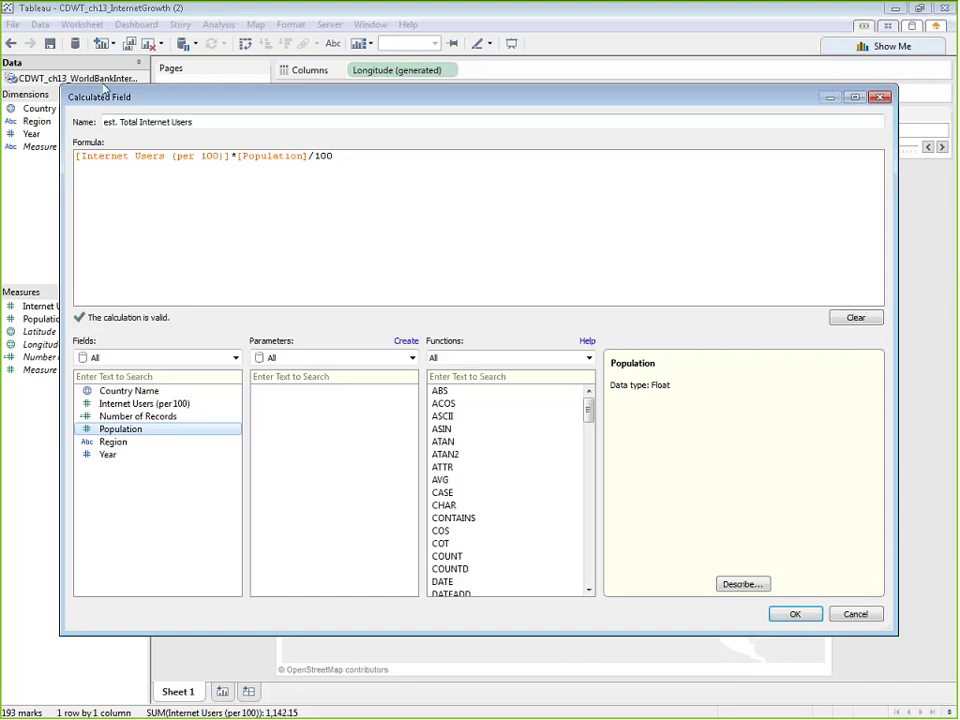
{"action": "left_click", "coordinate": [796, 614]}
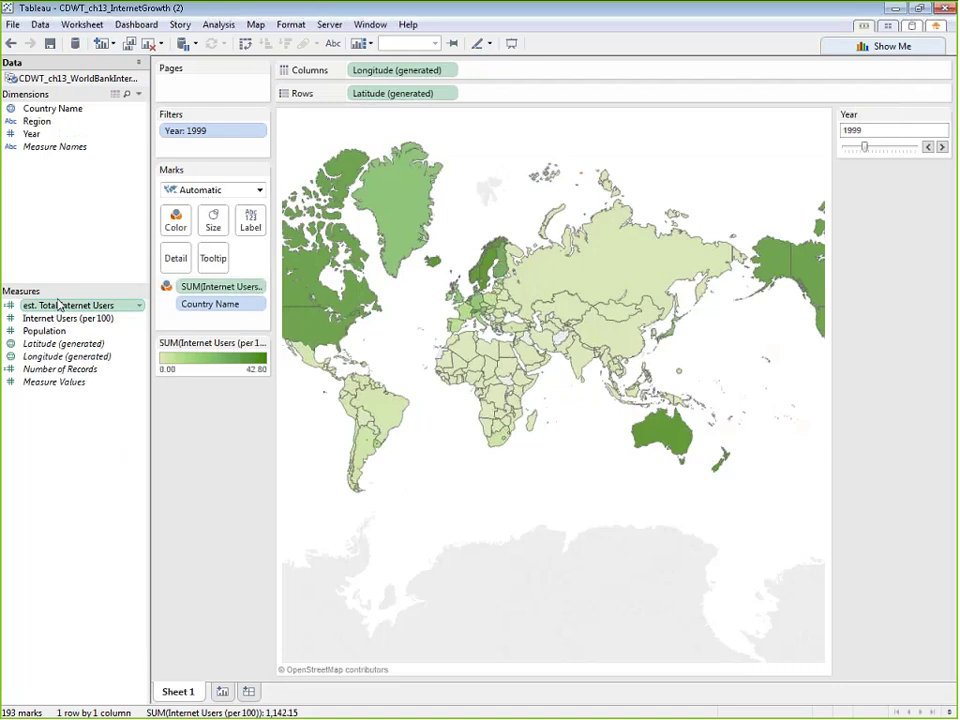
Color the map's countries by est. Total Internet Users instead of Internet Users (per 100).
{"action": "left_click_drag", "start_coordinate": [60, 305], "coordinate": [175, 219]}
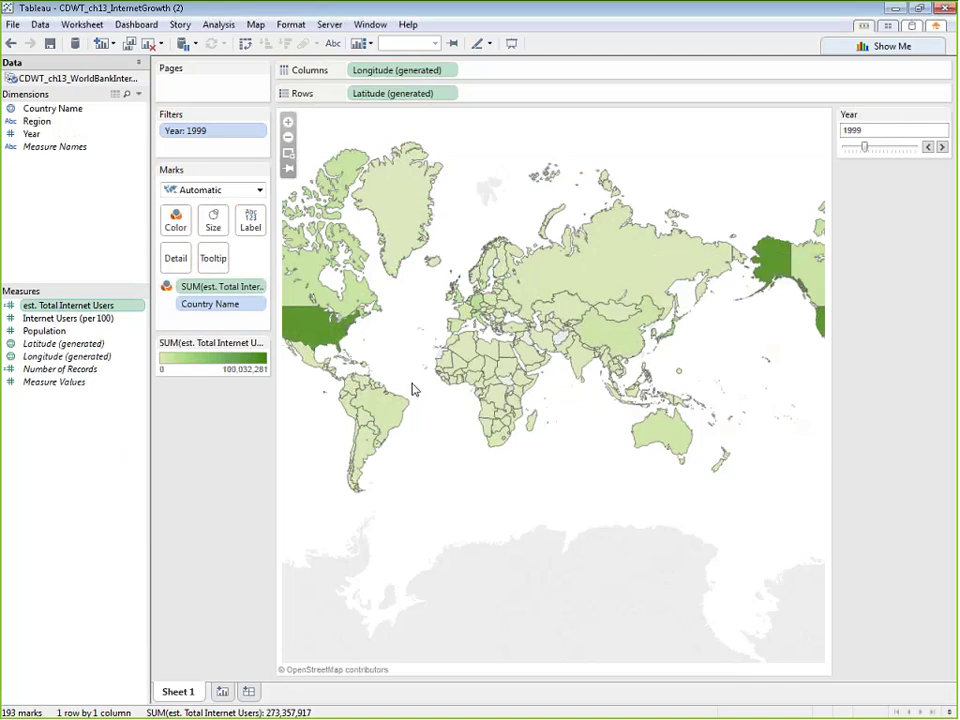
{"action": "mouse_move", "coordinate": [306, 338]}
{"action": "mouse_move", "coordinate": [632, 328]}
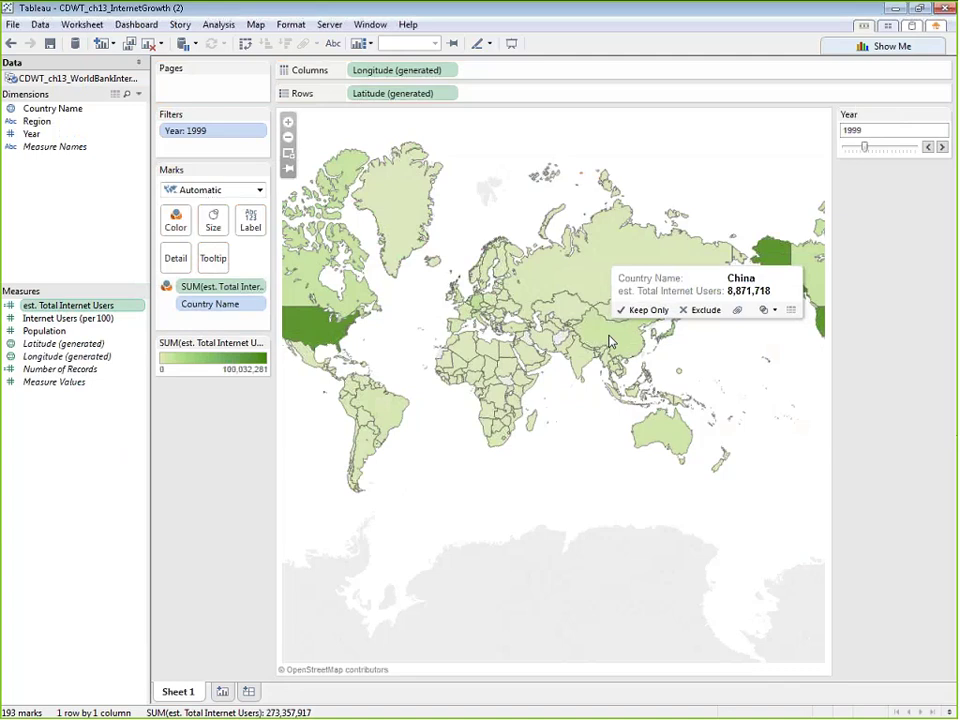
{"action": "mouse_move", "coordinate": [478, 306]}
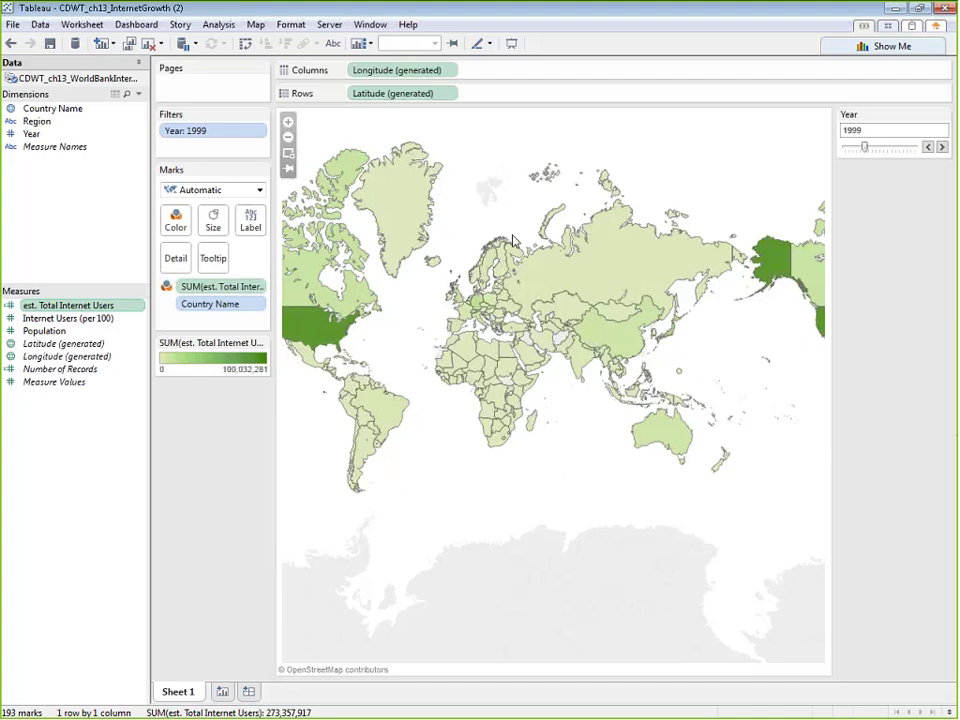
{"action": "mouse_move", "coordinate": [494, 372]}
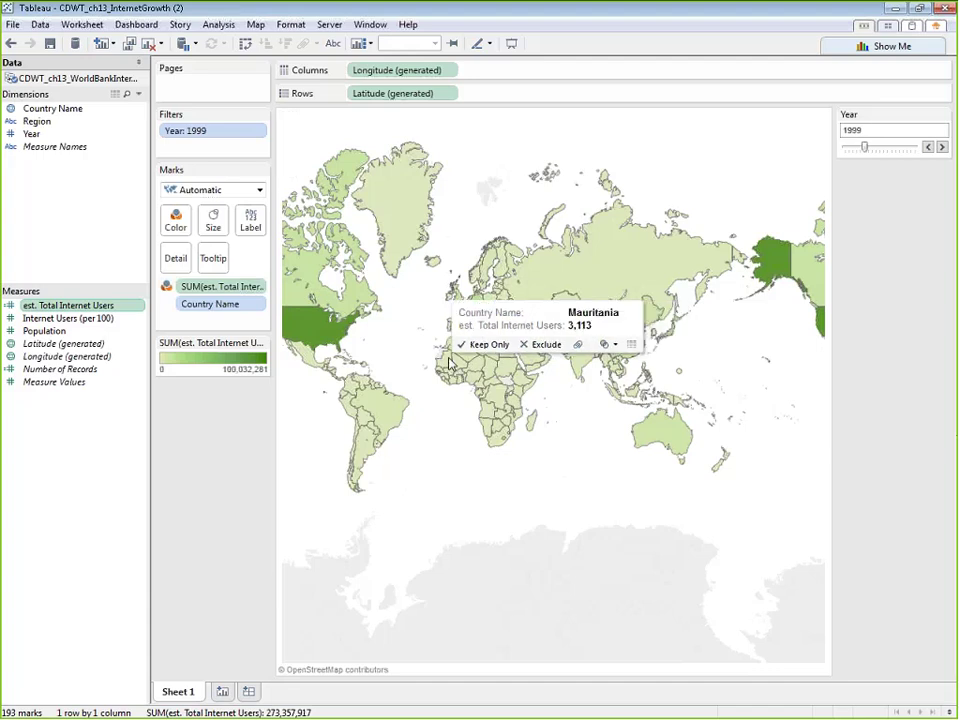
Rename the map worksheet as "Map" and duplicate it.
{"action": "double_click", "coordinate": [178, 692]}
{"action": "type", "text": "Map"}
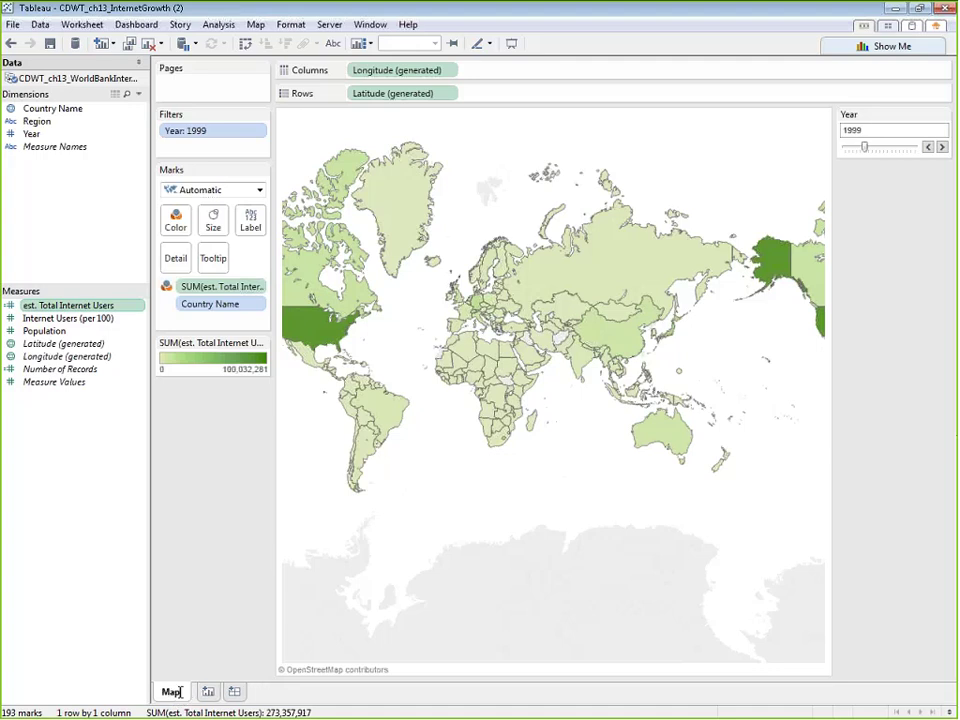
{"action": "key", "text": "Return"}
{"action": "right_click", "coordinate": [172, 692]}
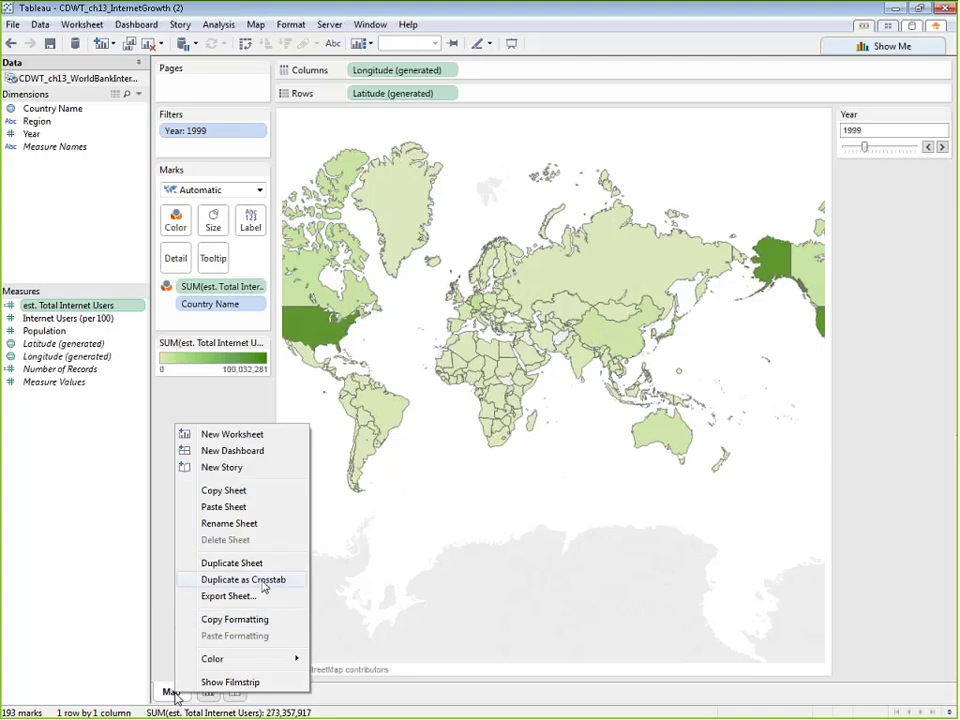
{"action": "left_click", "coordinate": [257, 566]}
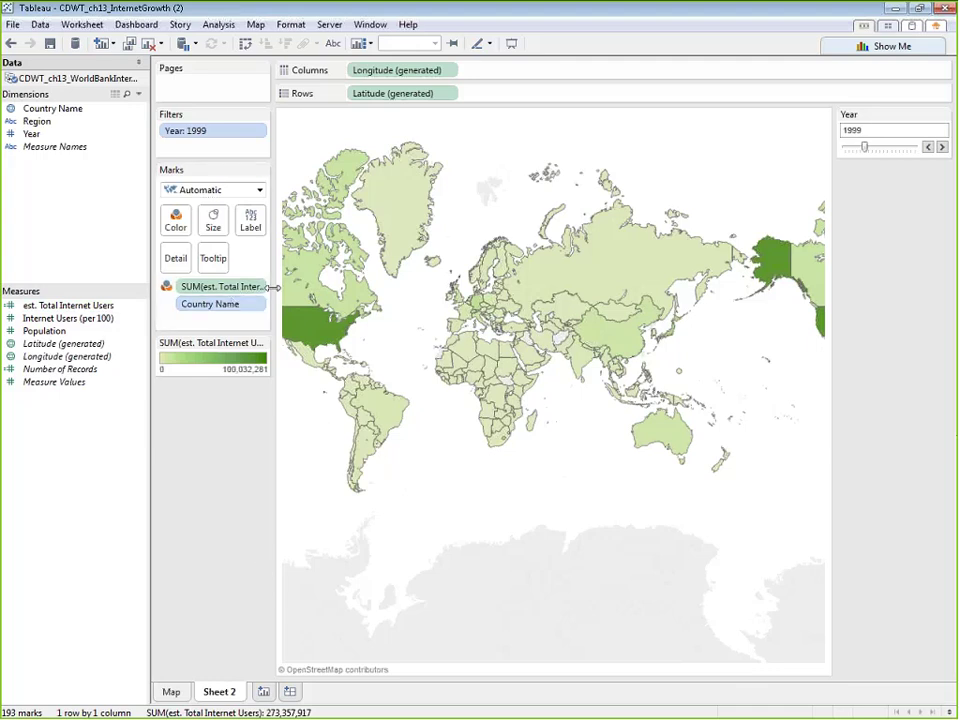
Turn the duplicated sheet into a horizontal bar chart of est. Total Internet Users by country, sorted in descending order.
{"action": "left_click", "coordinate": [892, 50]}
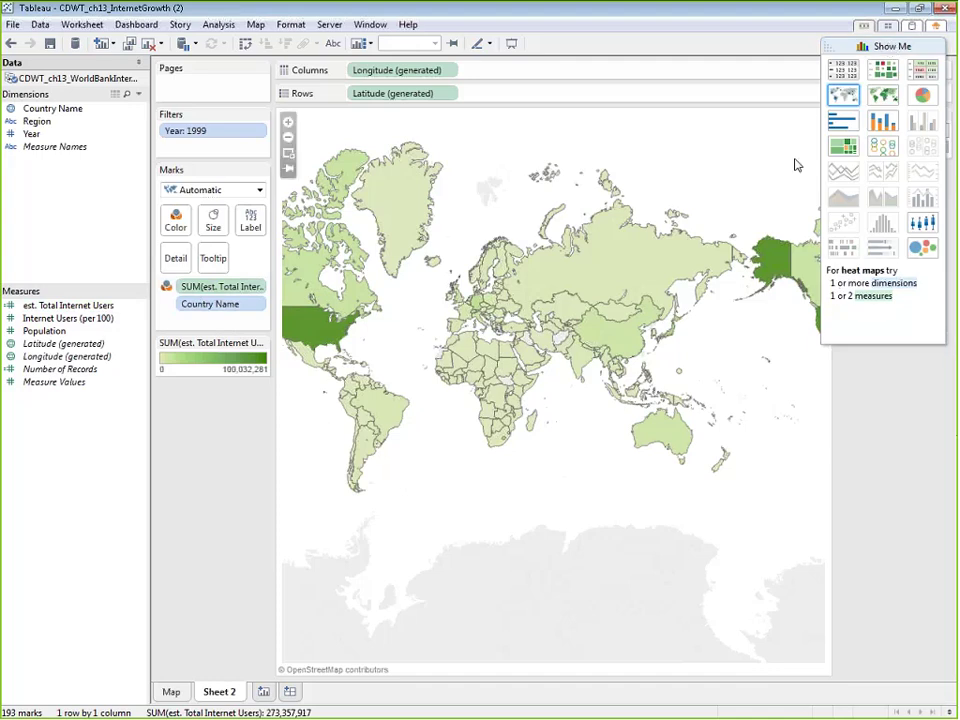
{"action": "left_click", "coordinate": [842, 121]}
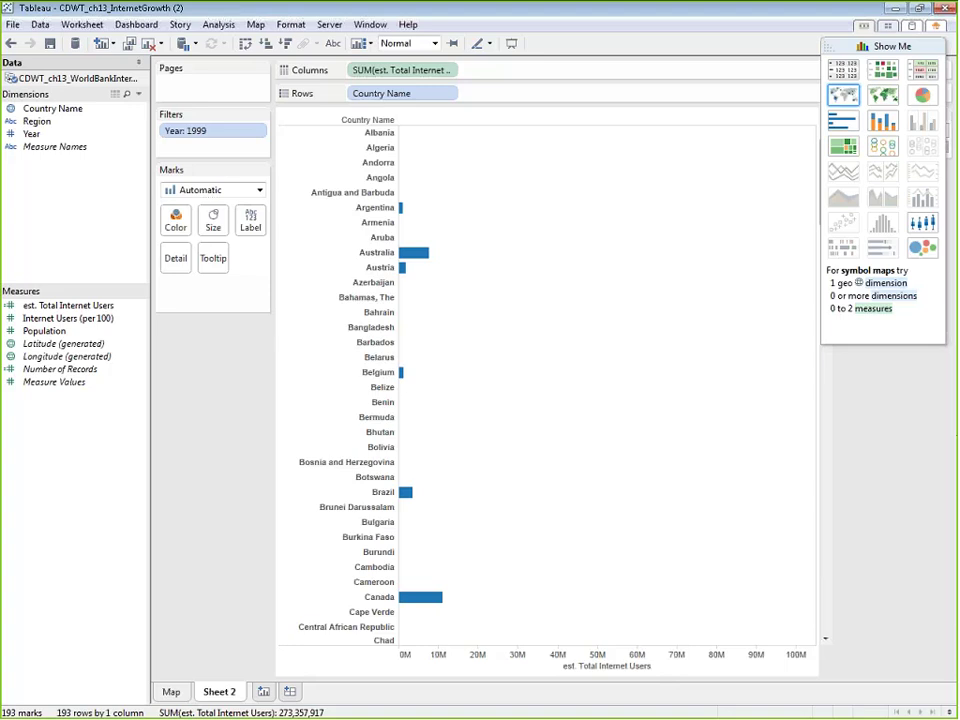
{"action": "left_click", "coordinate": [285, 44]}
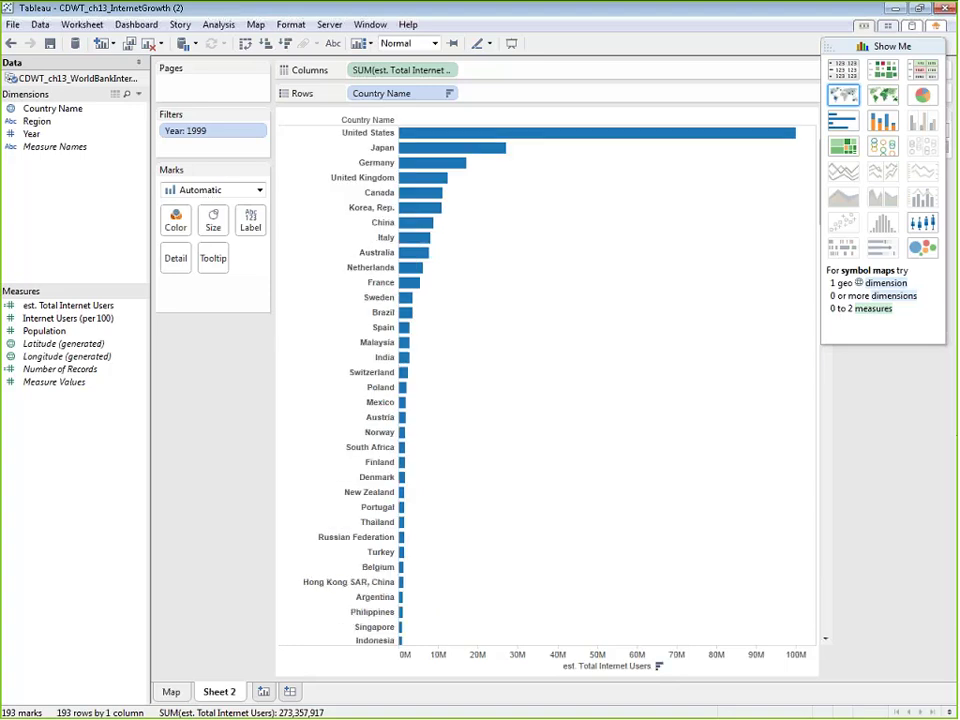
{"action": "left_click", "coordinate": [860, 46]}
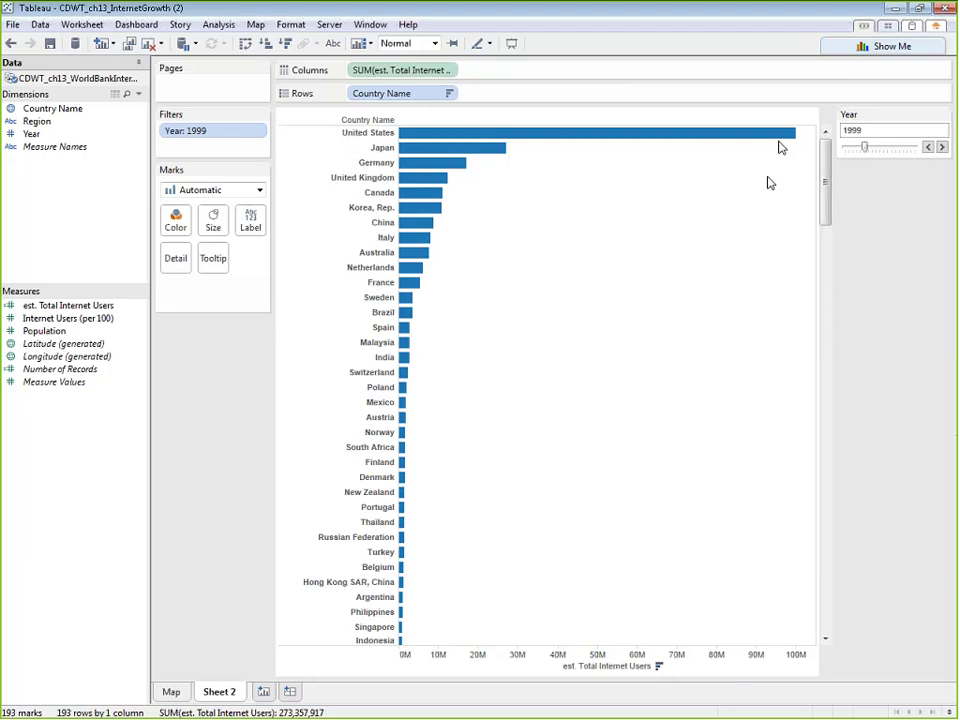
{"action": "mouse_move", "coordinate": [490, 148]}
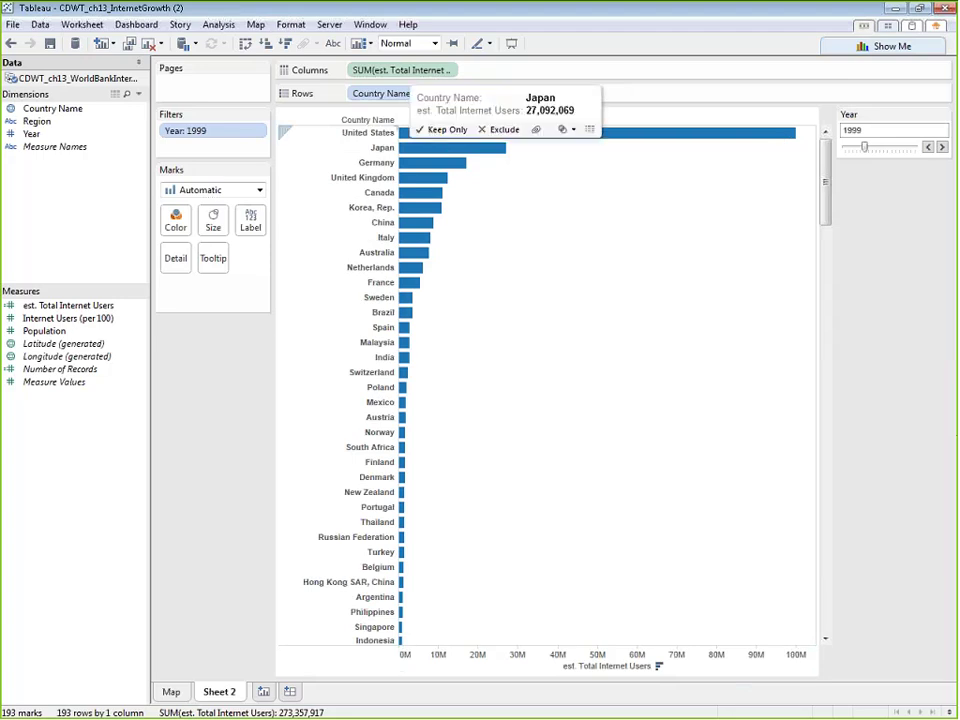
{"action": "left_click", "coordinate": [170, 691]}
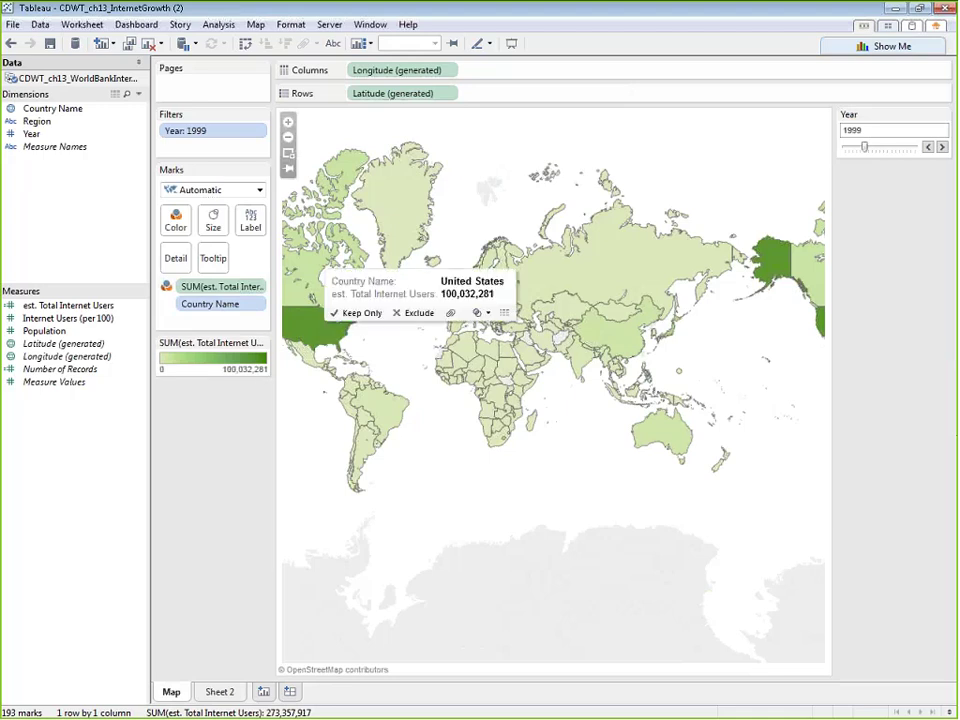
{"action": "left_click", "coordinate": [219, 691]}
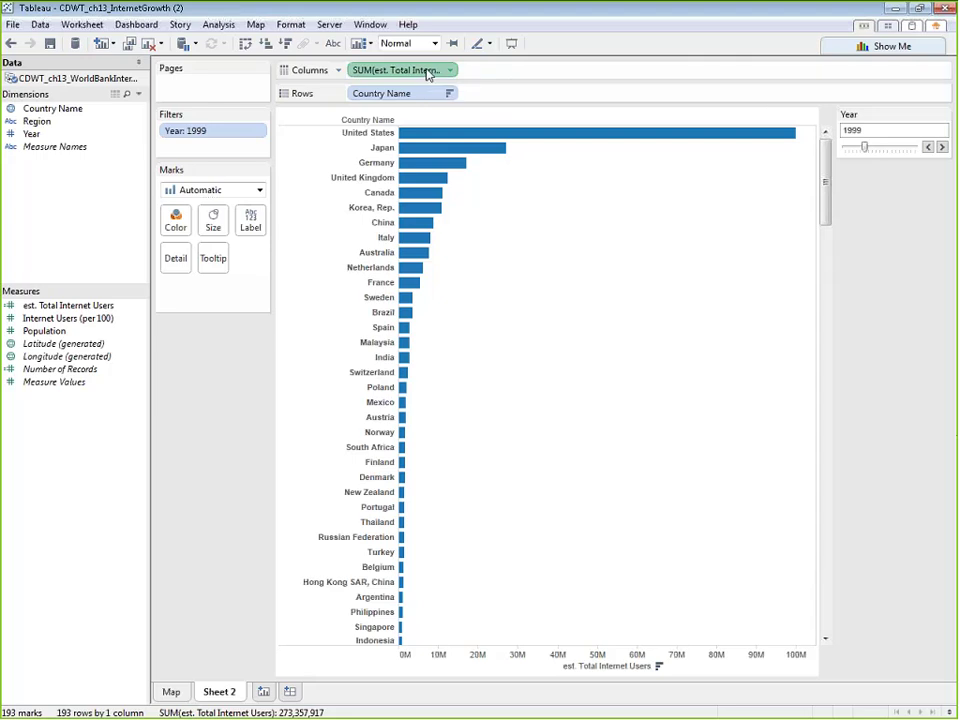
Add a second copy of SUM(est. Total Internet Users) to the columns and apply the Rank quick table calculation to it.
{"action": "left_click_drag", "start_coordinate": [427, 75], "coordinate": [573, 73]}
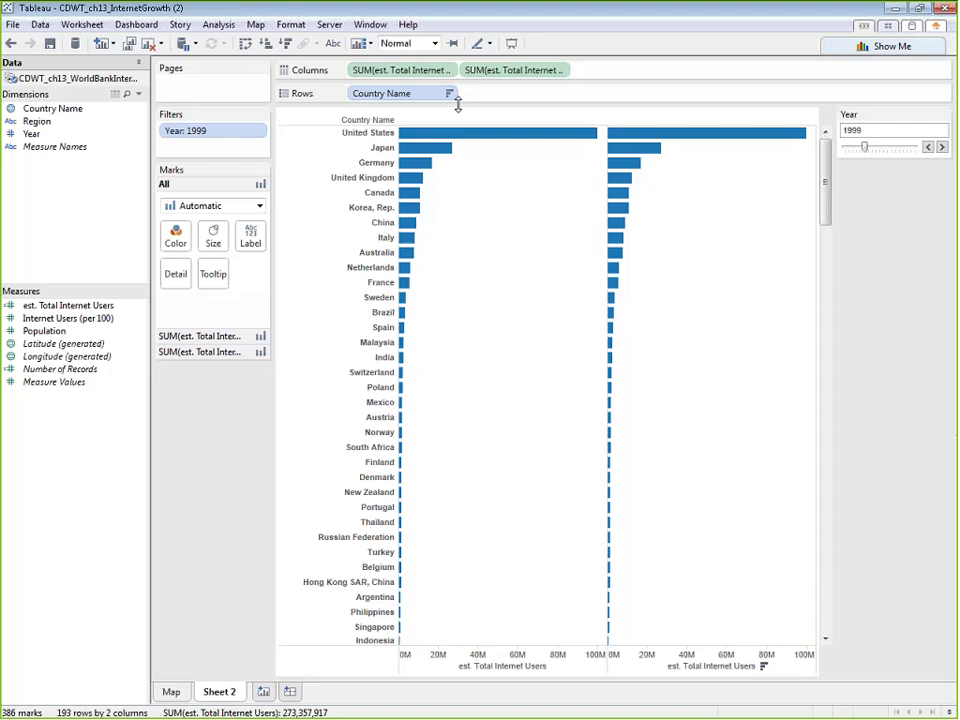
{"action": "left_click", "coordinate": [564, 72]}
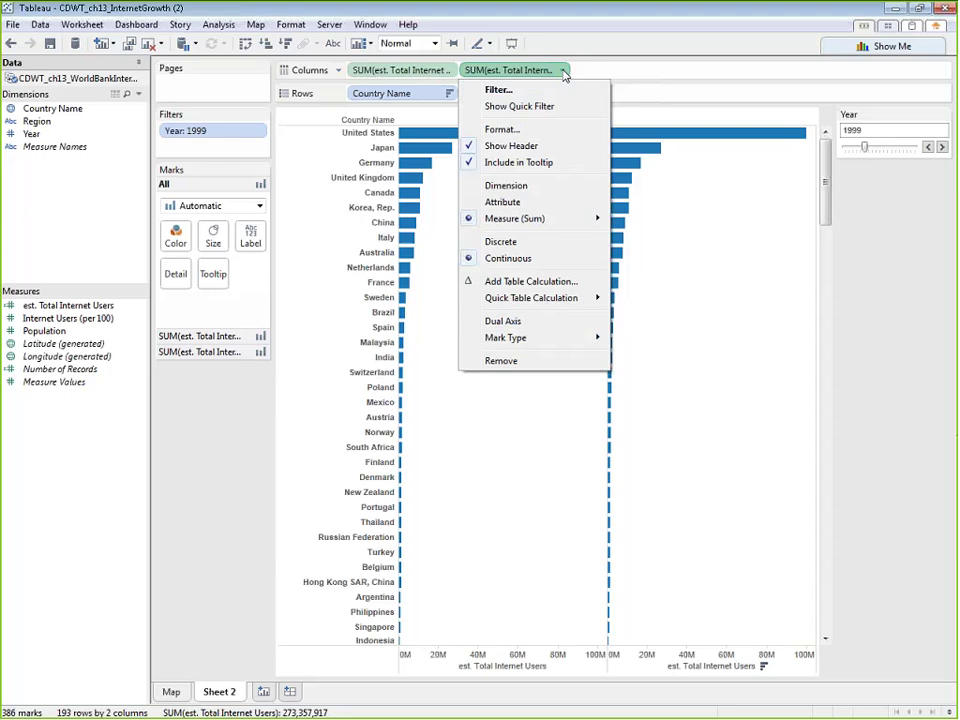
{"action": "mouse_move", "coordinate": [525, 300]}
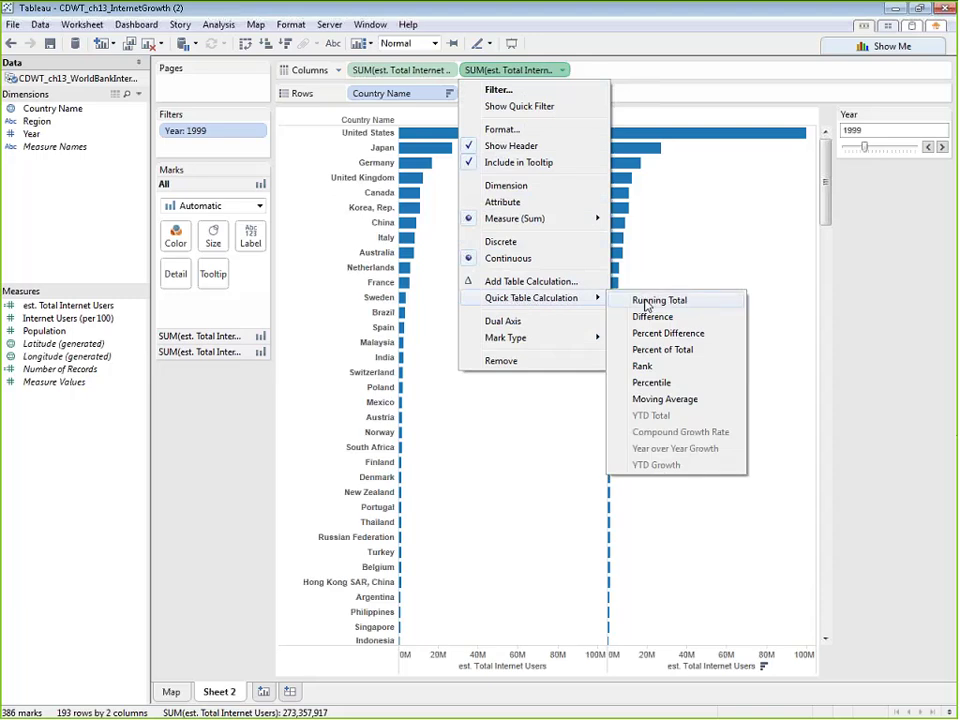
{"action": "left_click", "coordinate": [658, 368]}
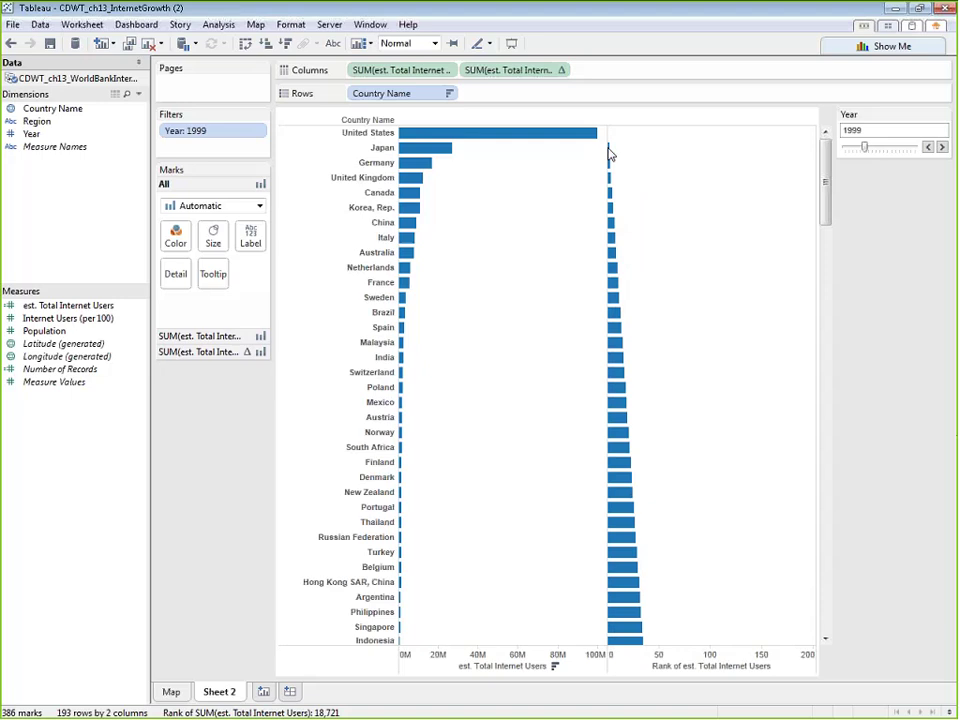
{"action": "mouse_move", "coordinate": [611, 155]}
{"action": "mouse_move", "coordinate": [429, 132]}
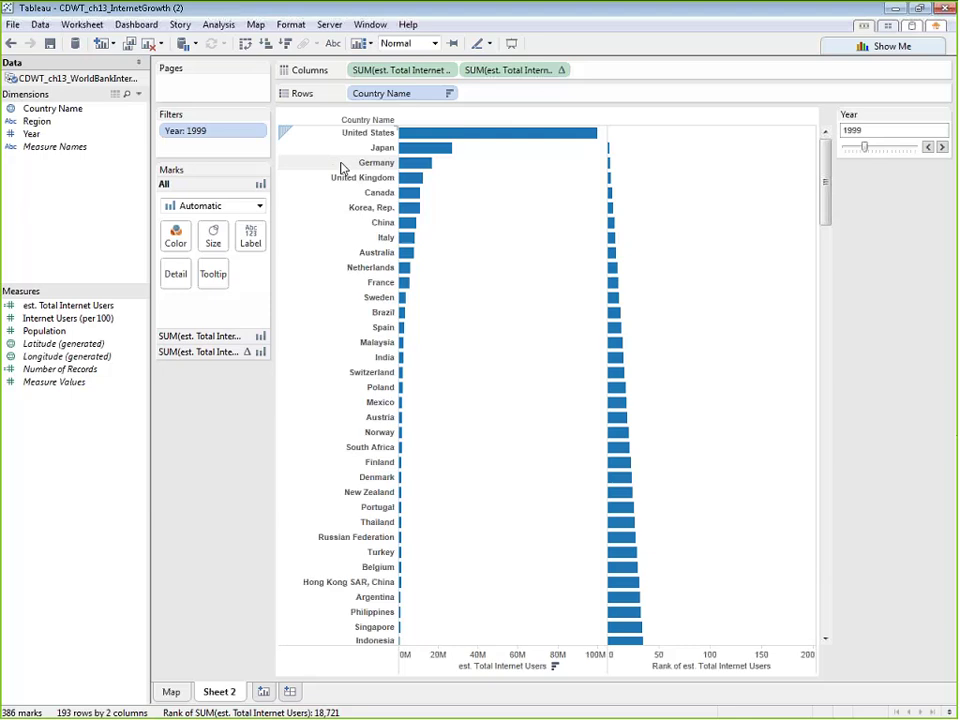
Make the rank field discrete and move it to the rows ahead of Country Name.
{"action": "left_click", "coordinate": [563, 72]}
{"action": "left_click", "coordinate": [554, 243]}
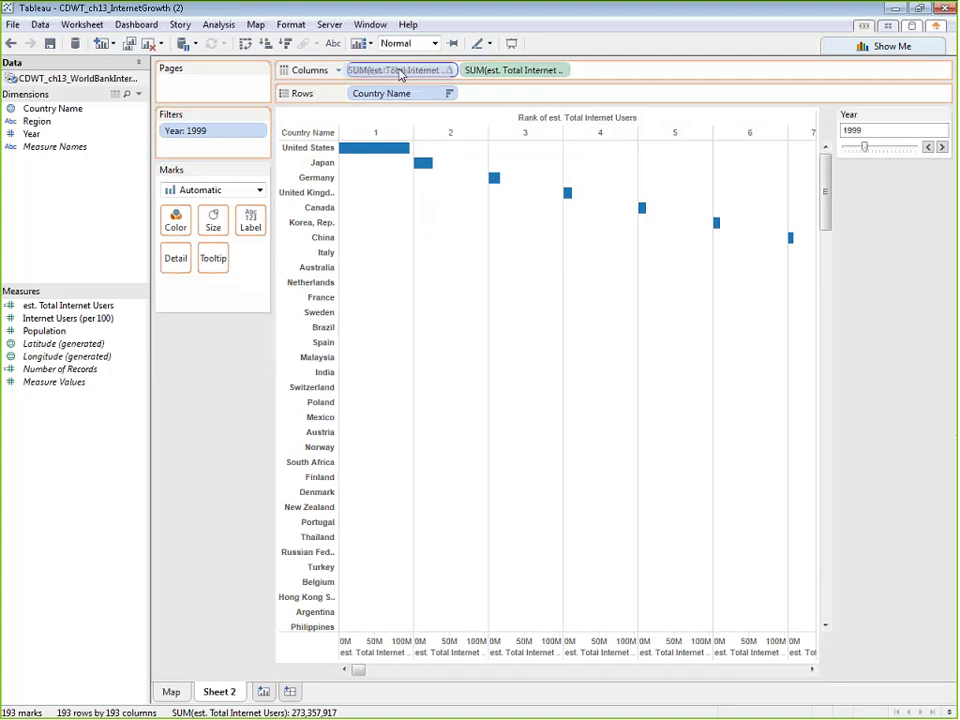
{"action": "left_click_drag", "start_coordinate": [403, 77], "coordinate": [505, 95]}
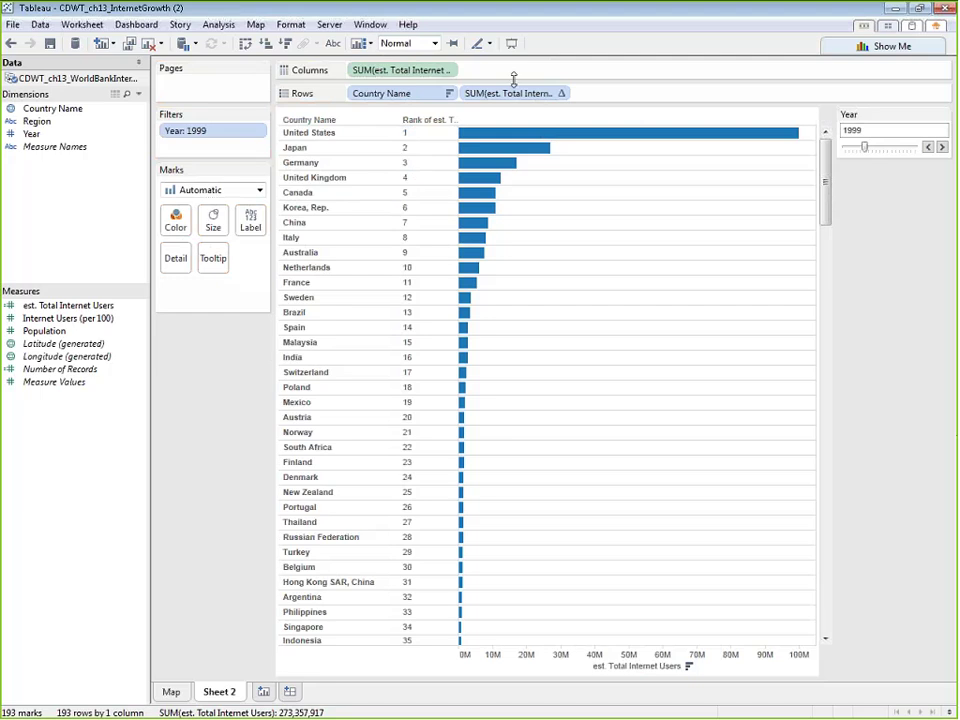
{"action": "left_click_drag", "start_coordinate": [556, 93], "coordinate": [350, 95]}
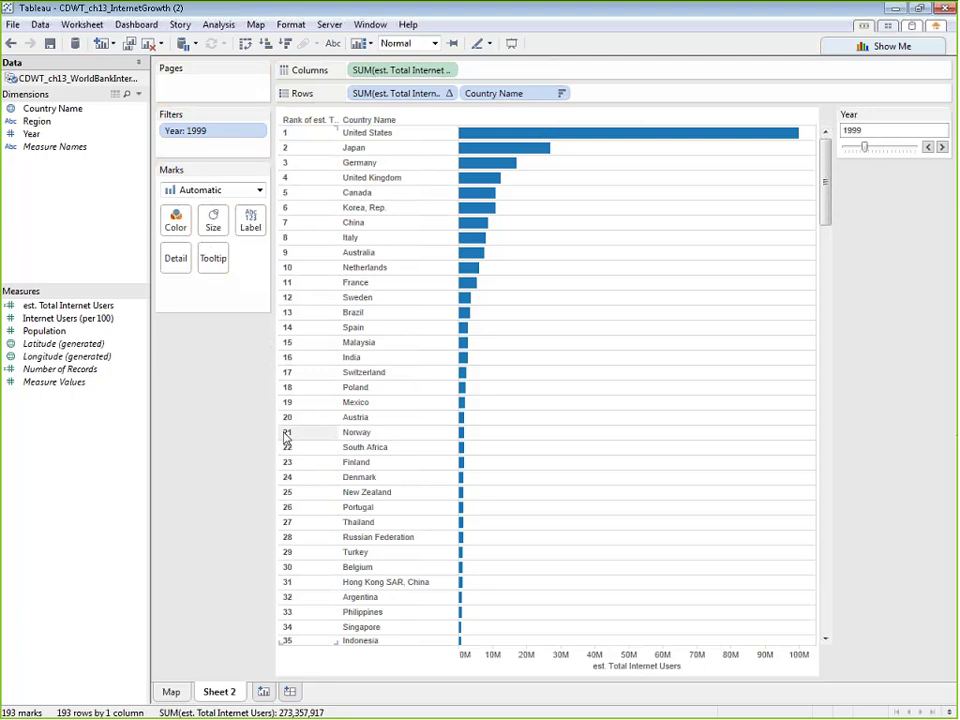
Advance the Year filter of the ranked bar chart one year at a time up to 2010.
{"action": "left_click", "coordinate": [942, 147]}
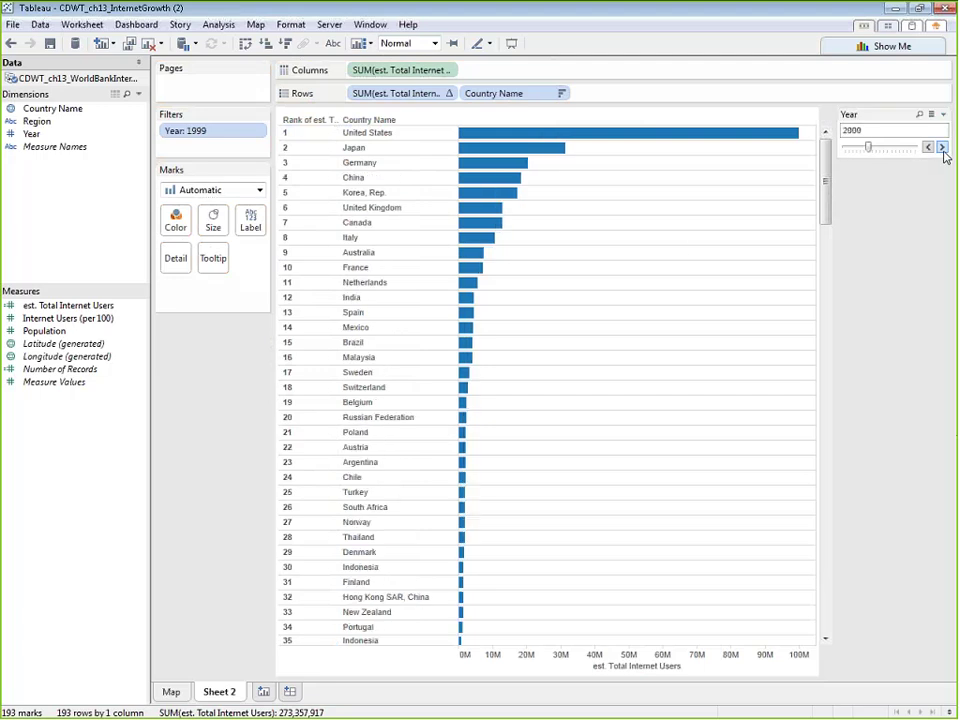
{"action": "left_click", "coordinate": [942, 147]}
{"action": "left_click", "coordinate": [942, 147]}
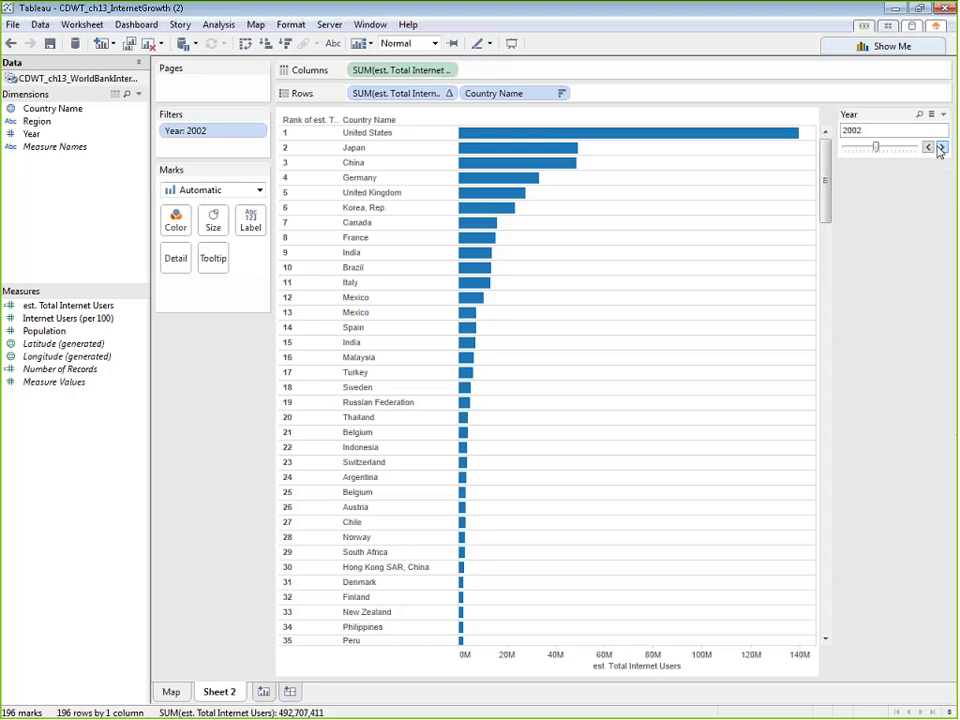
{"action": "left_click", "coordinate": [942, 147]}
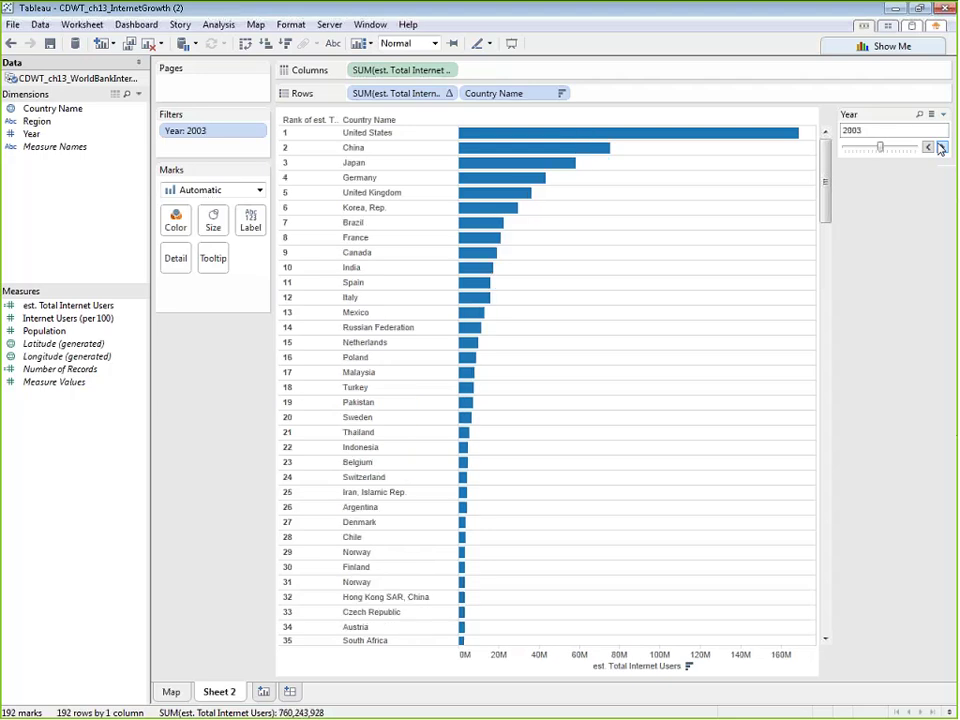
{"action": "left_click", "coordinate": [942, 147]}
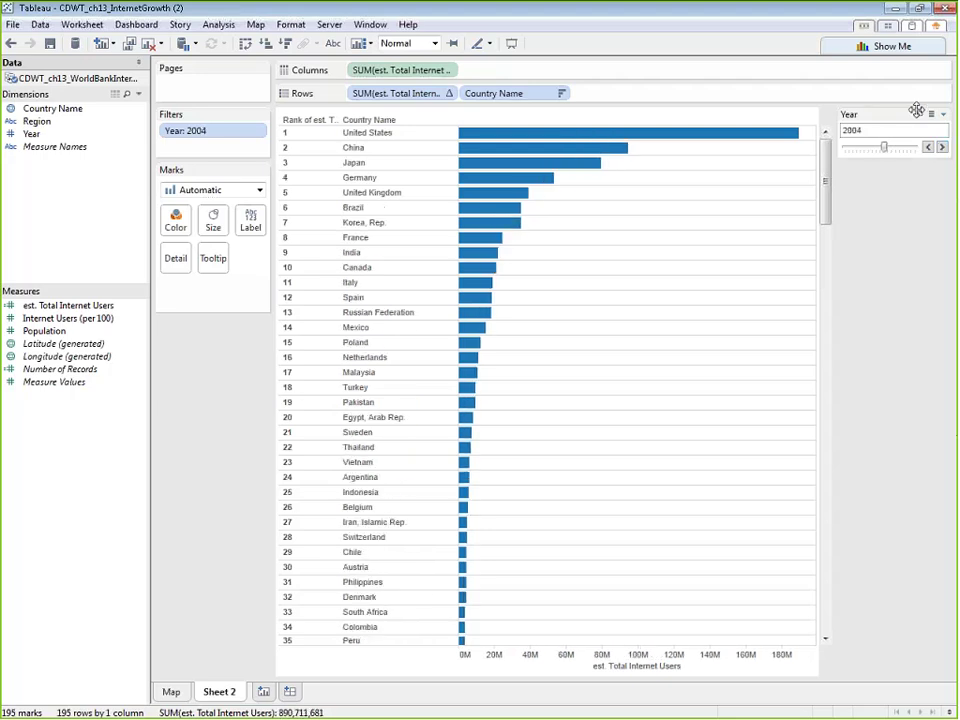
{"action": "left_click", "coordinate": [942, 147]}
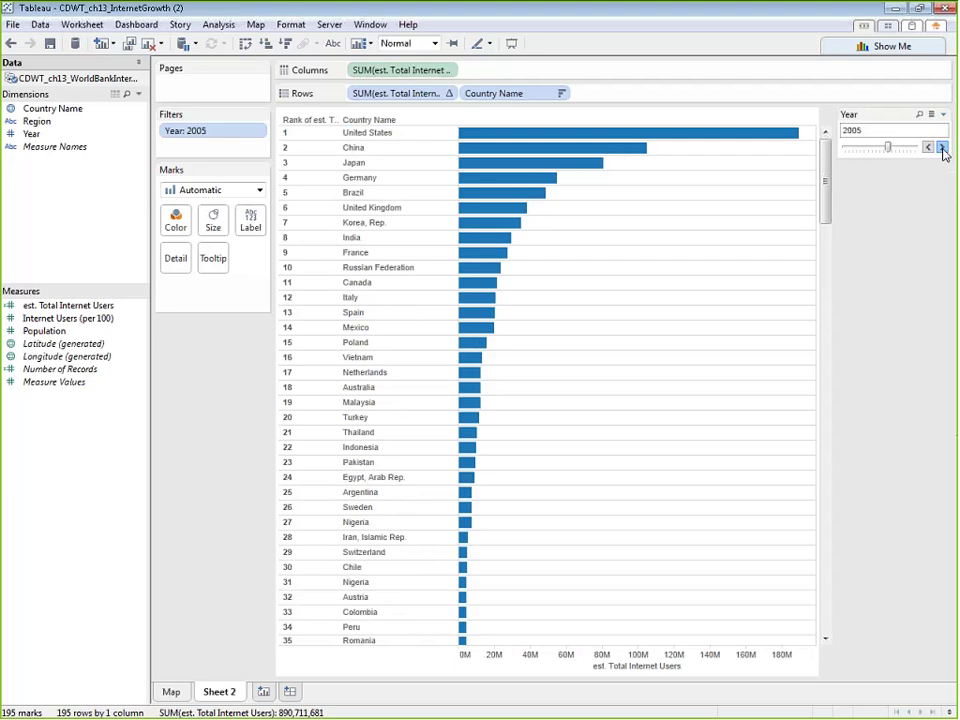
{"action": "left_click", "coordinate": [942, 147]}
{"action": "left_click", "coordinate": [942, 147]}
{"action": "left_click", "coordinate": [942, 147]}
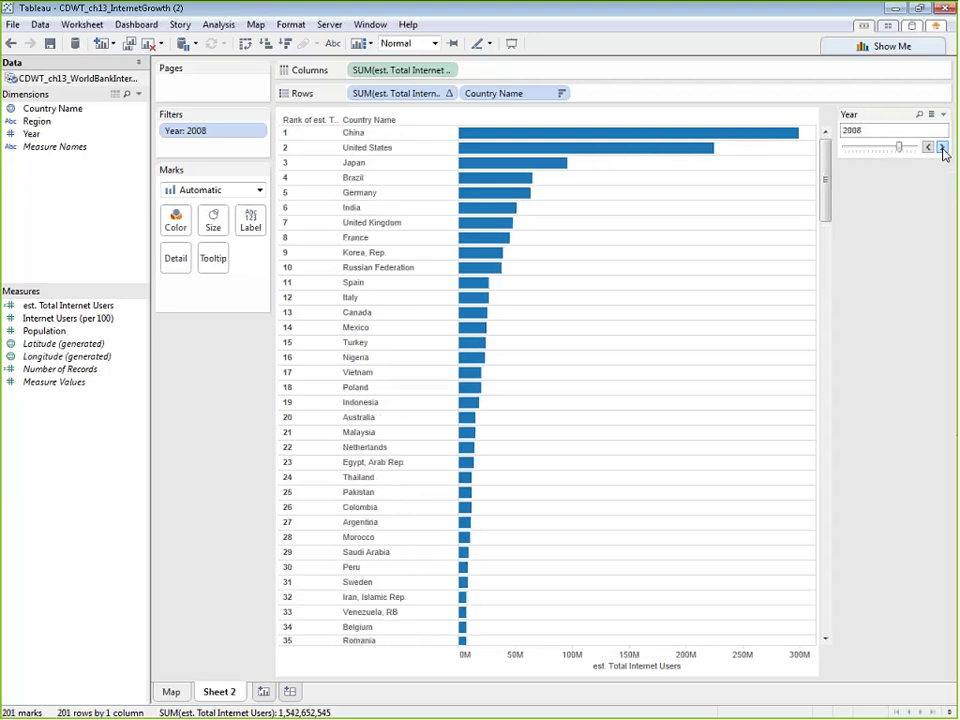
{"action": "left_click", "coordinate": [942, 147]}
{"action": "left_click", "coordinate": [942, 147]}
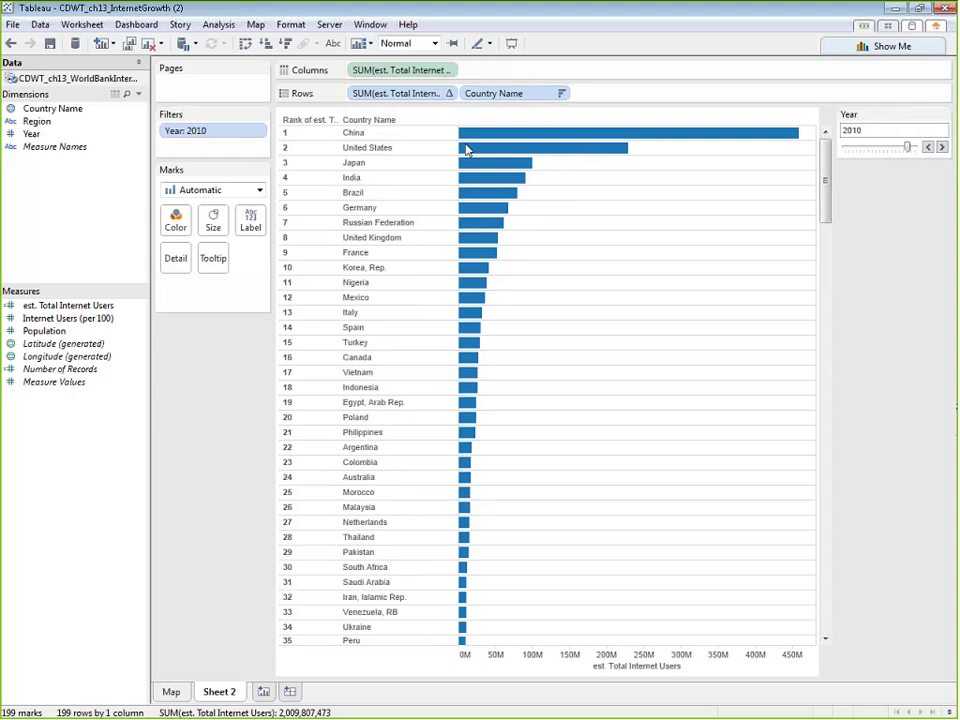
Open the rank field's table calculation settings and examine the calculation types and the ascending and descending sort orders.
{"action": "left_click", "coordinate": [450, 94]}
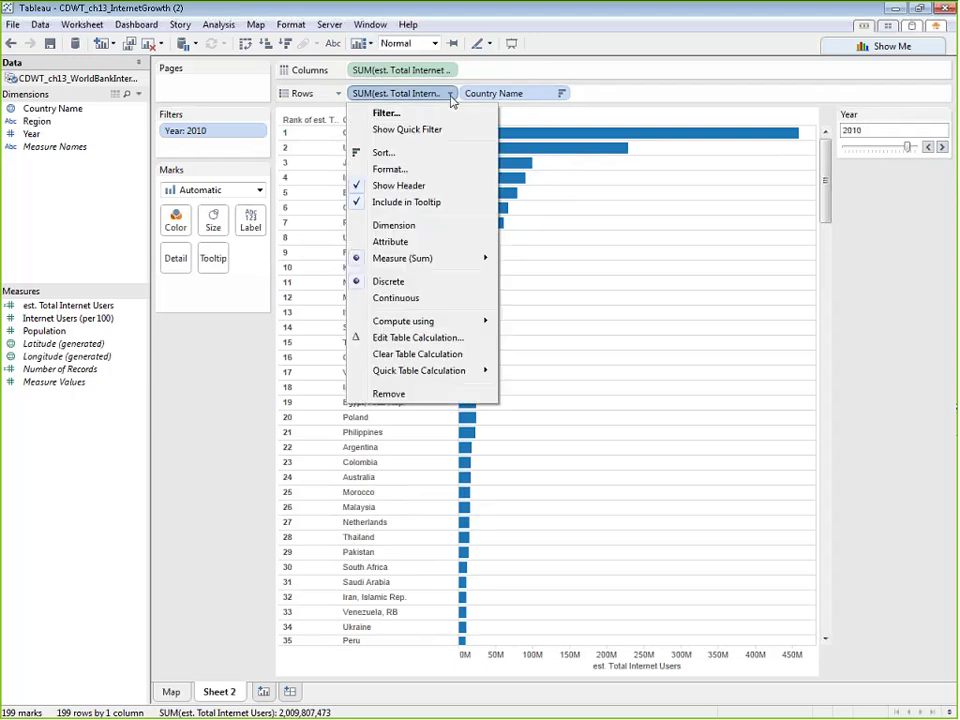
{"action": "mouse_move", "coordinate": [417, 266]}
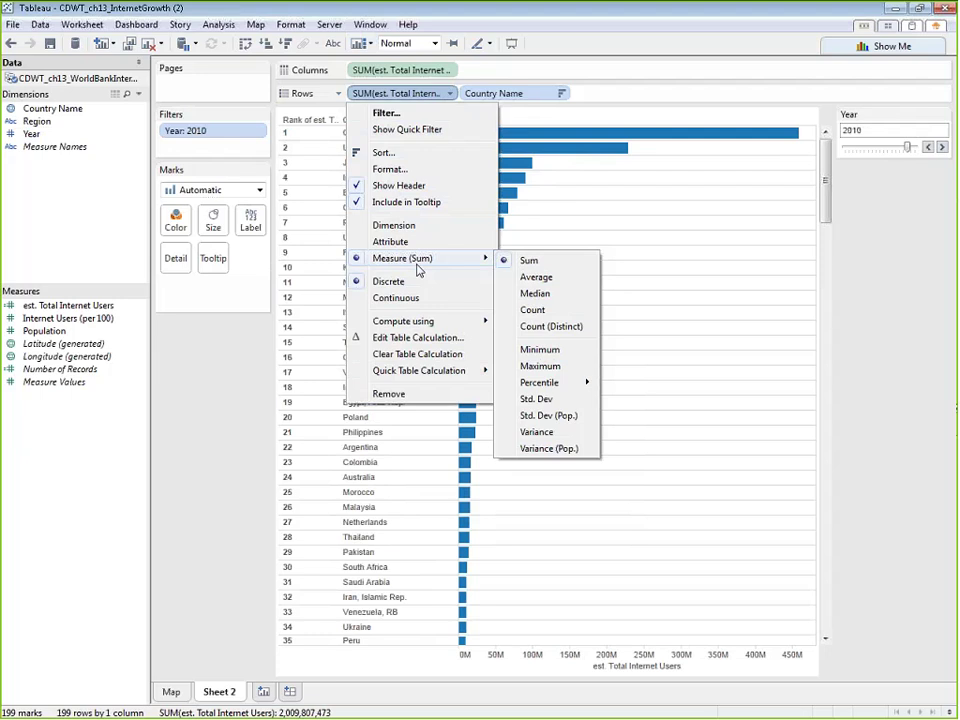
{"action": "left_click", "coordinate": [409, 338]}
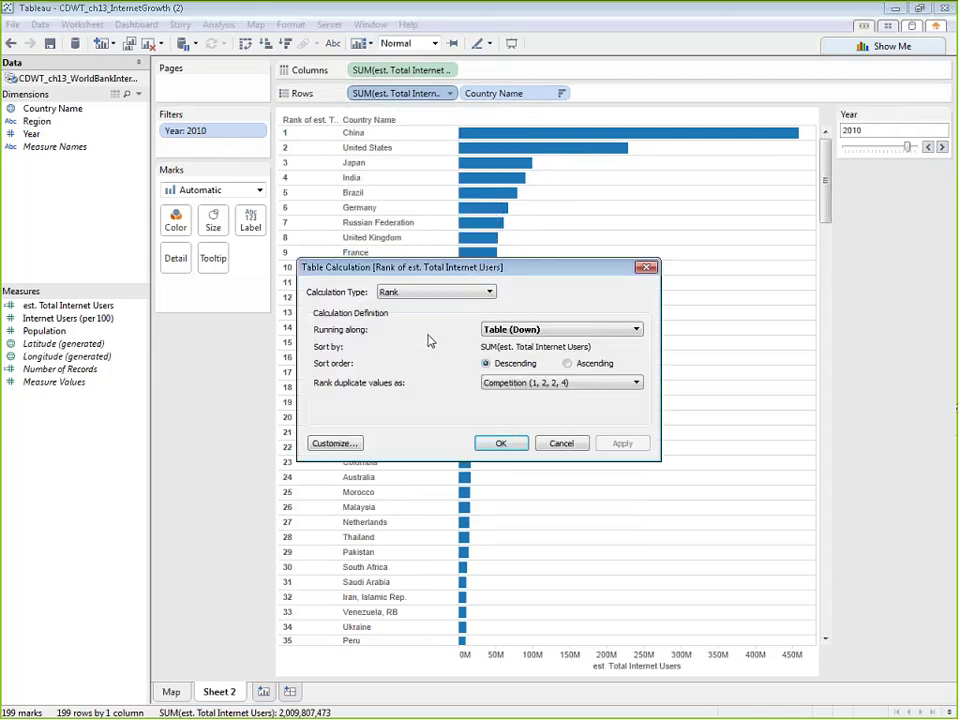
{"action": "left_click_drag", "start_coordinate": [513, 271], "coordinate": [488, 172]}
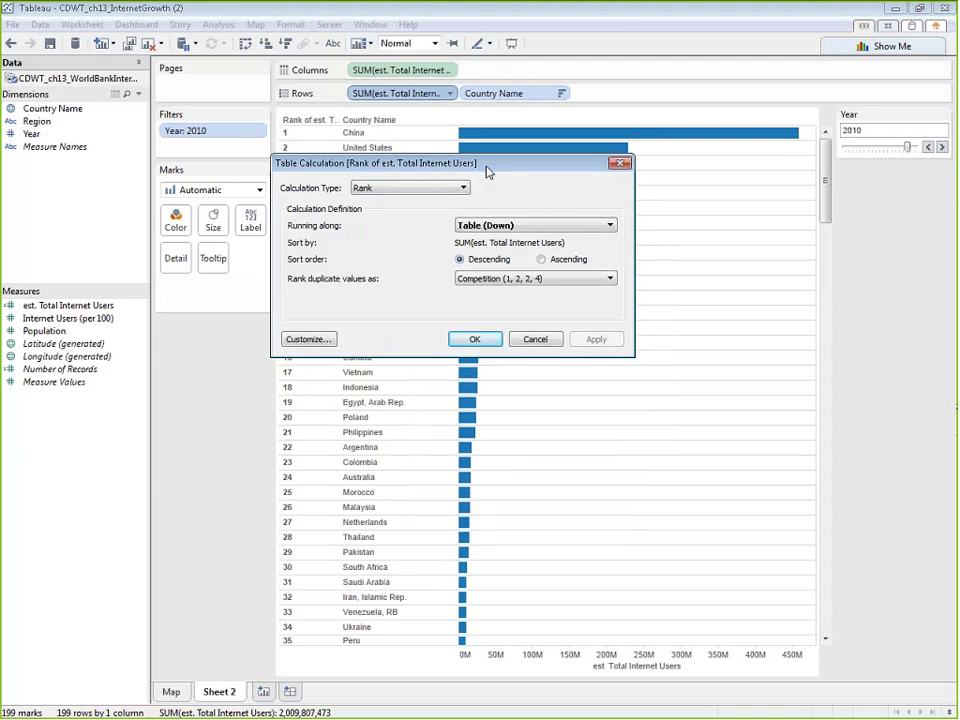
{"action": "left_click", "coordinate": [440, 188]}
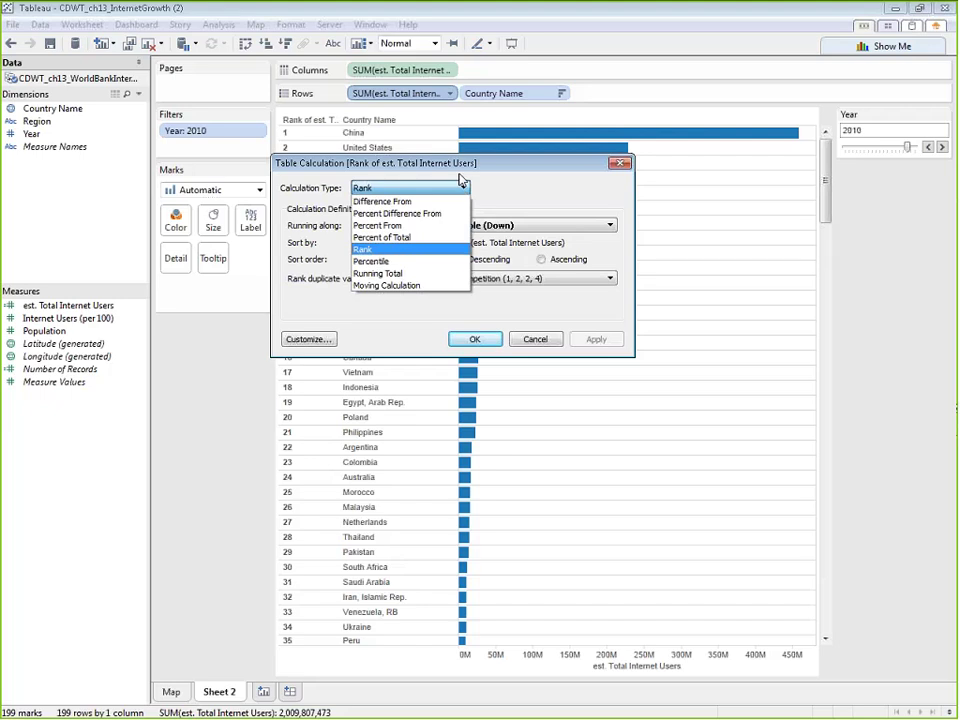
{"action": "left_click", "coordinate": [533, 203]}
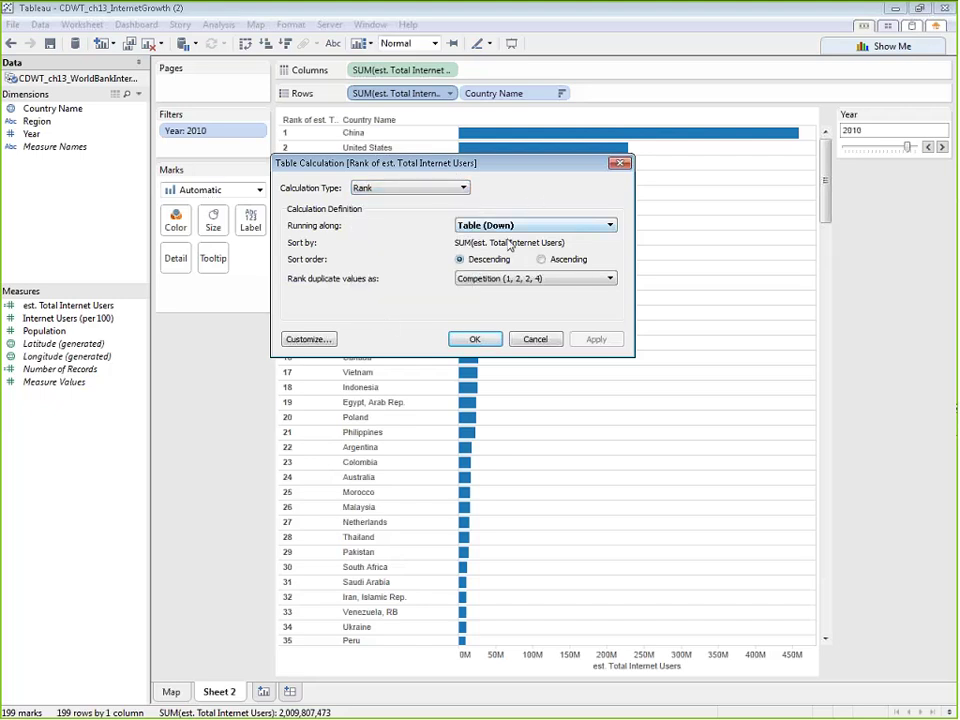
{"action": "left_click", "coordinate": [540, 260]}
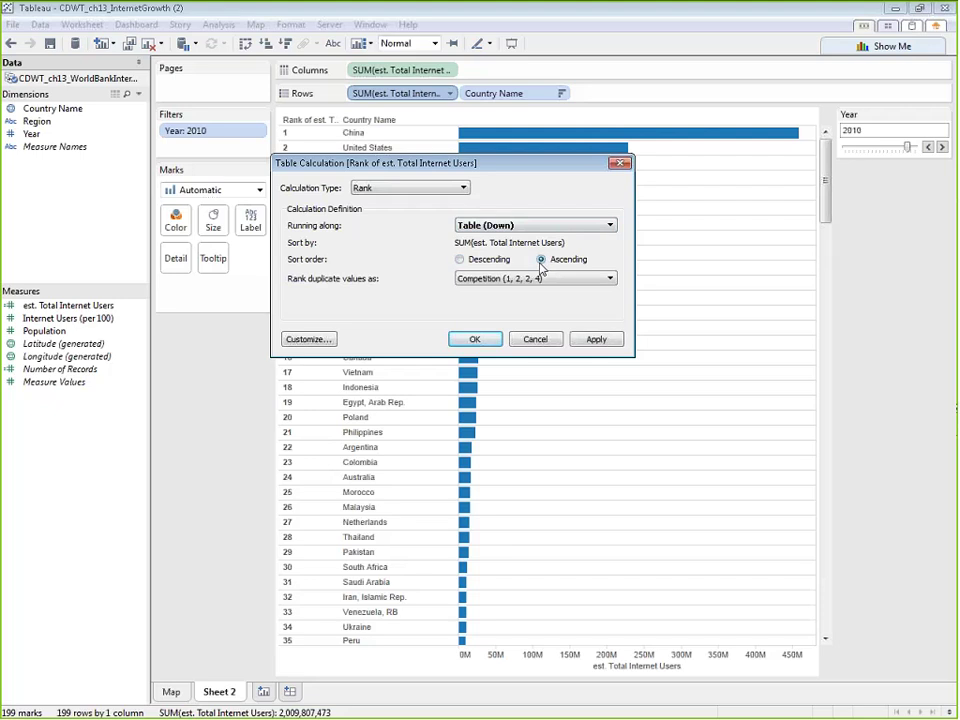
{"action": "left_click", "coordinate": [462, 260]}
Examine the Running along options of the rank calculation, including the Advanced partitioning and addressing settings.
{"action": "left_click", "coordinate": [555, 232]}
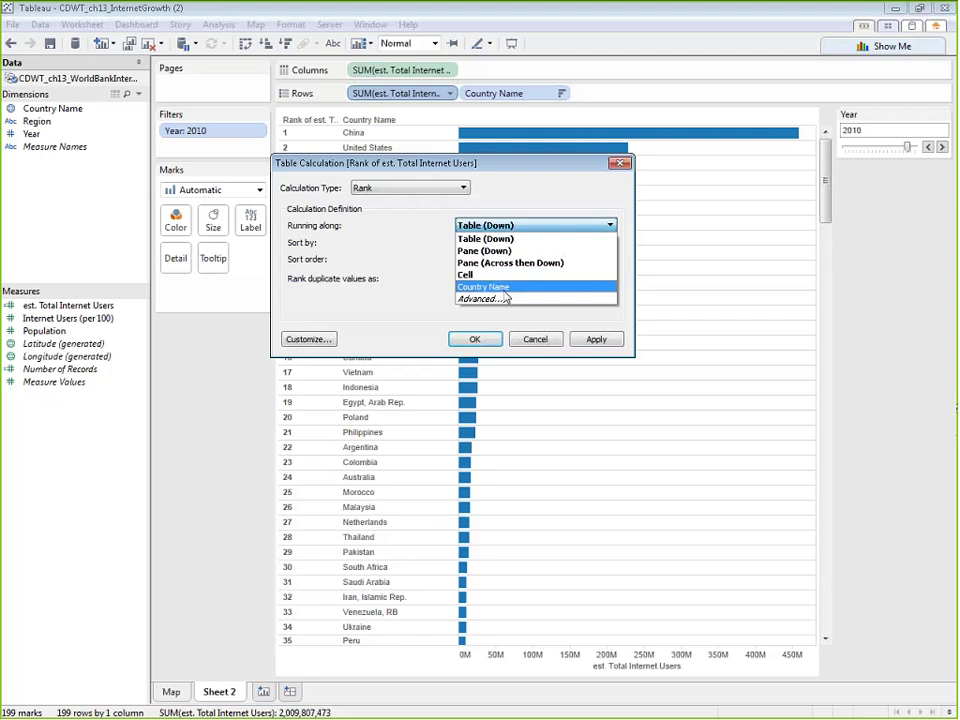
{"action": "left_click", "coordinate": [413, 246]}
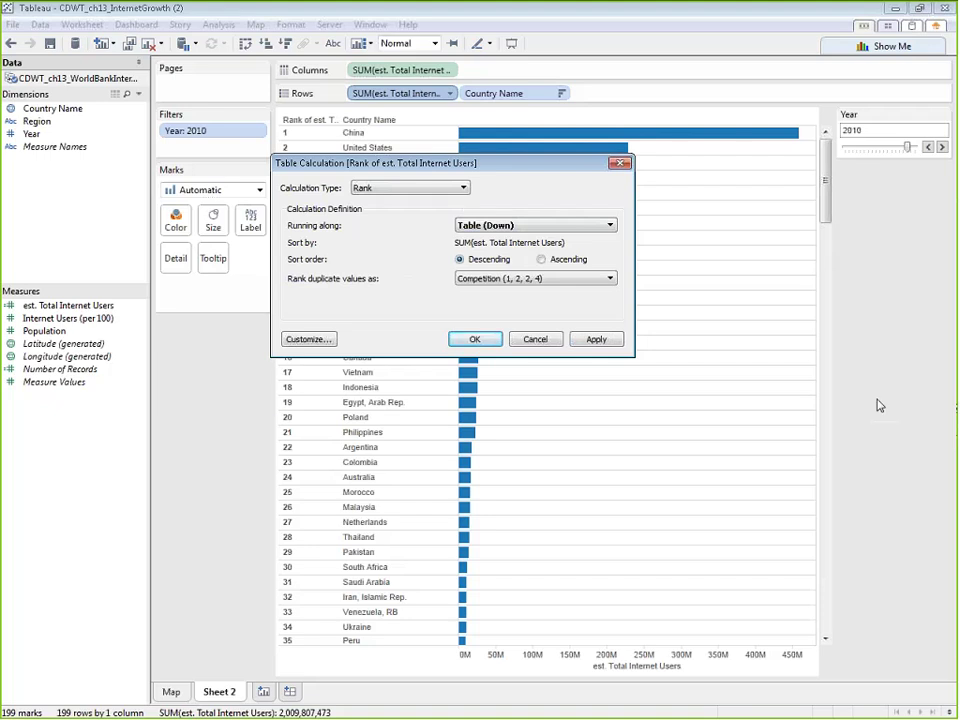
{"action": "left_click", "coordinate": [535, 225]}
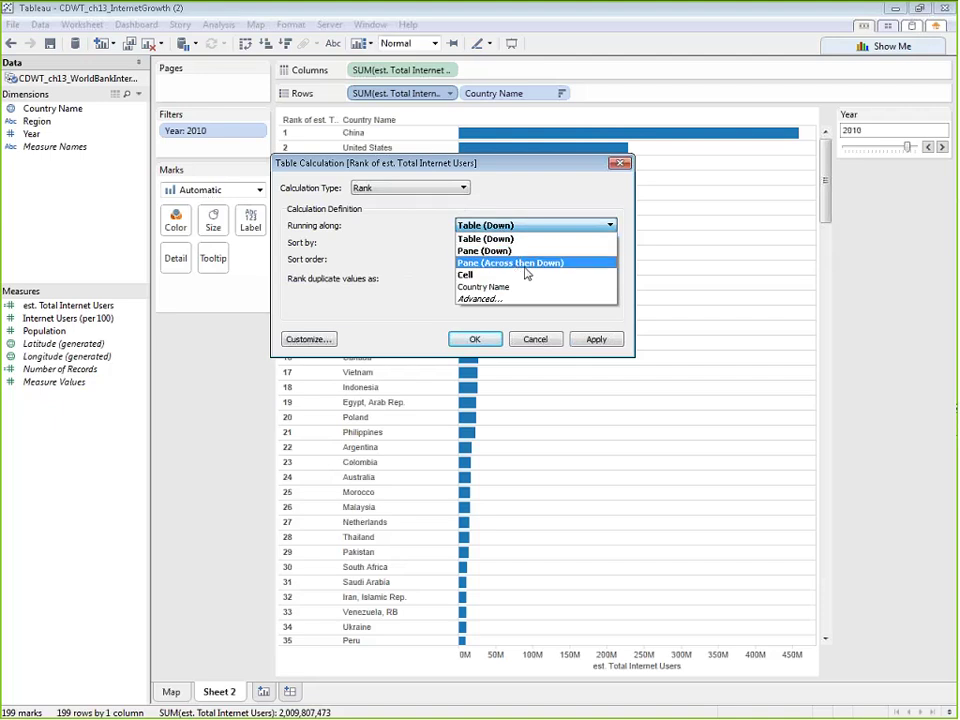
{"action": "key", "text": "Escape"}
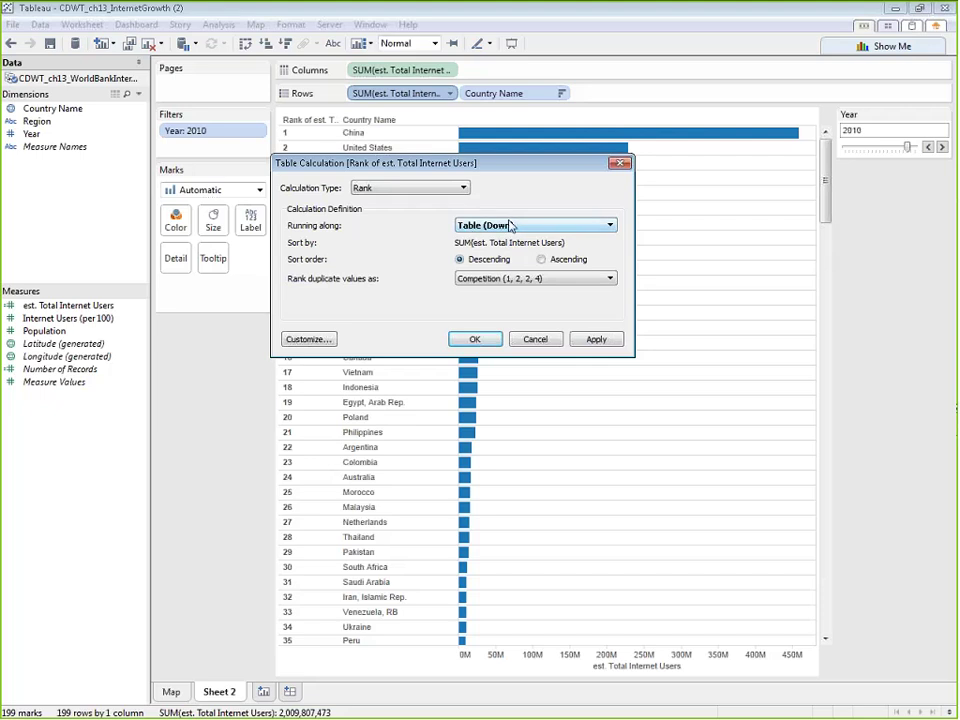
{"action": "left_click", "coordinate": [606, 226]}
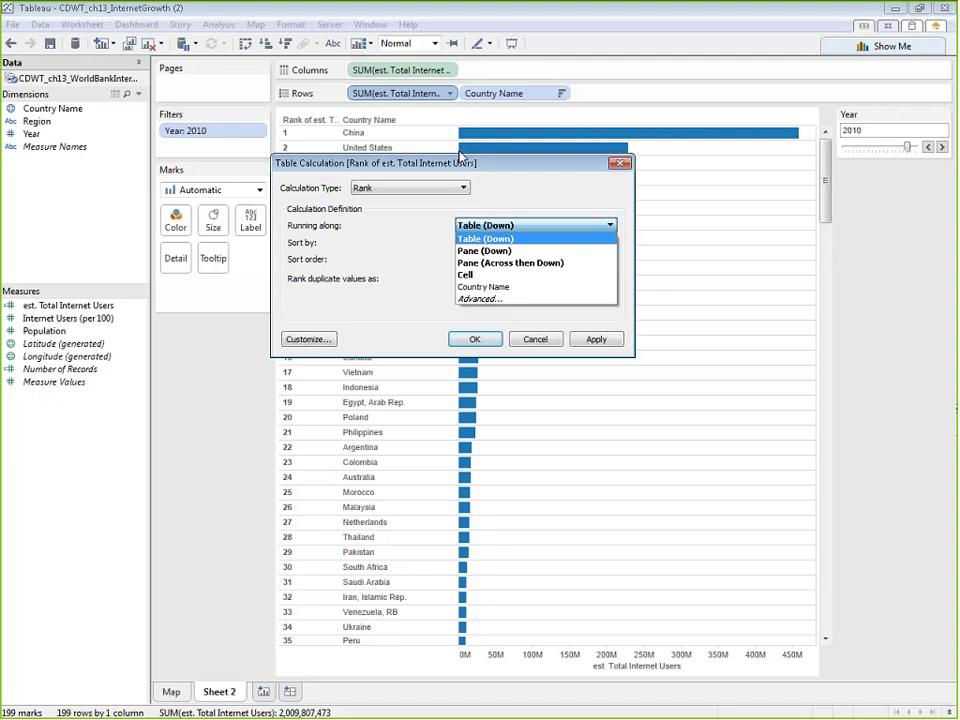
{"action": "key", "text": "Down"}
{"action": "key", "text": "Down"}
{"action": "key", "text": "Down"}
{"action": "key", "text": "Down"}
{"action": "key", "text": "Down"}
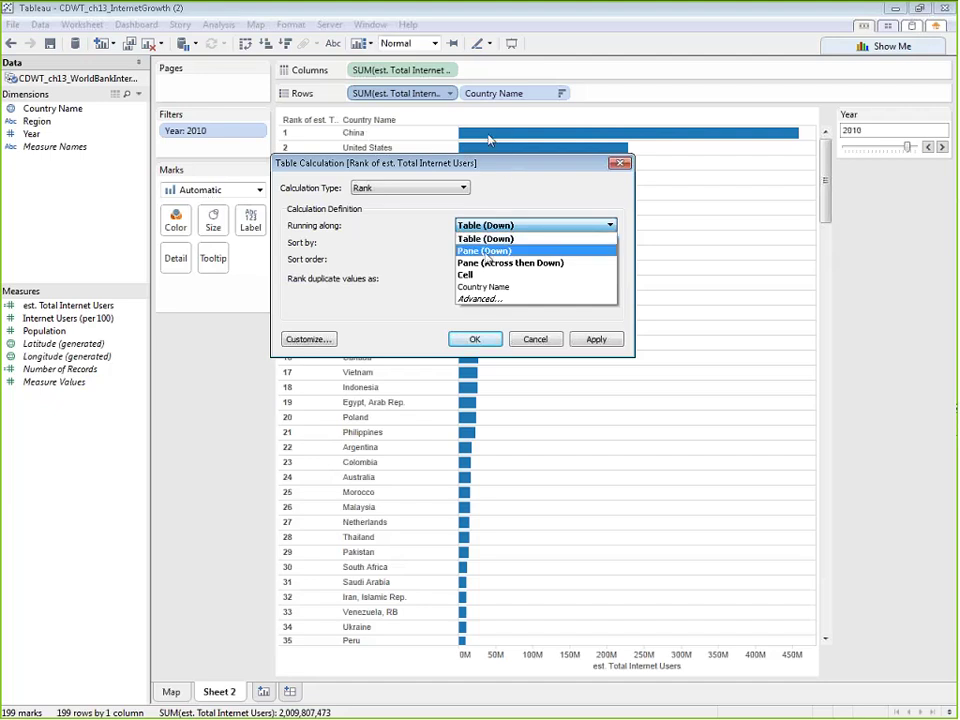
{"action": "left_click", "coordinate": [485, 298]}
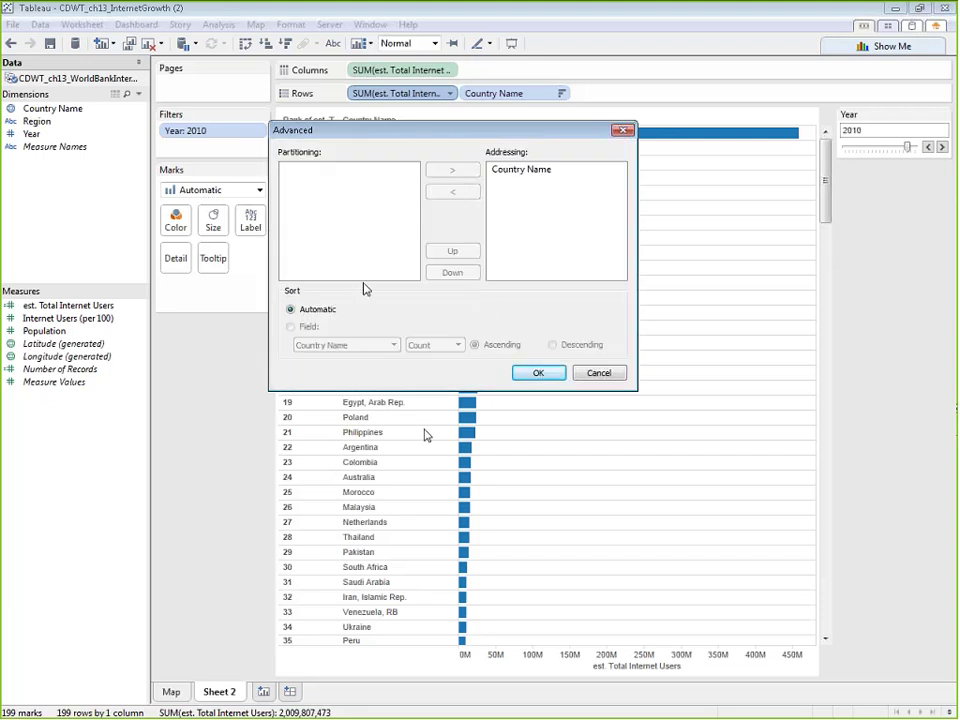
{"action": "left_click", "coordinate": [597, 374]}
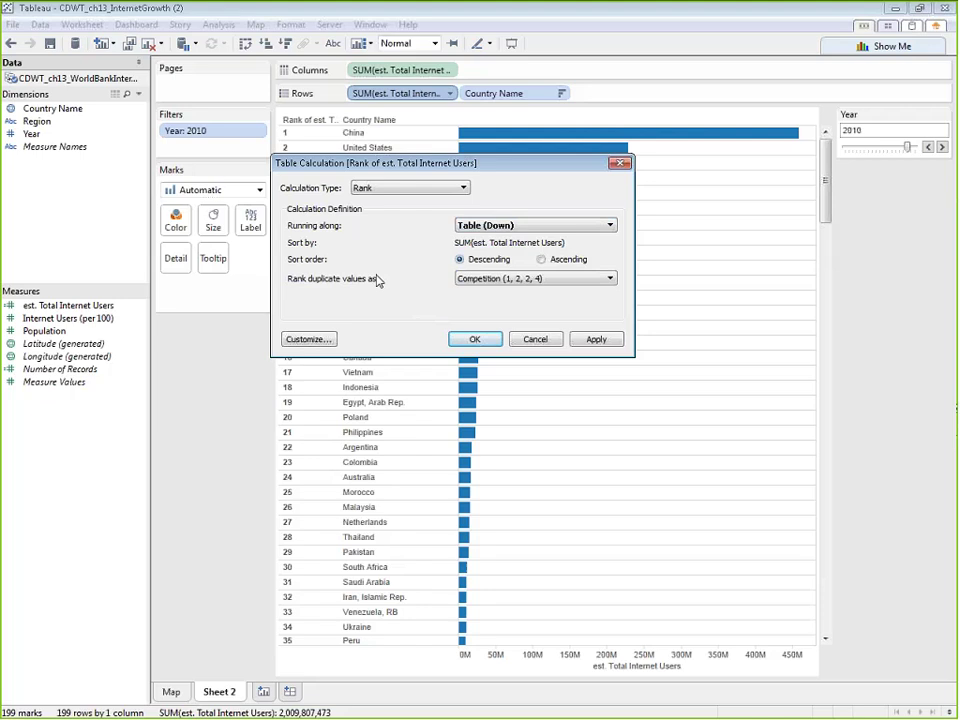
Rank duplicate values as Competition (1, 2, 2, 4) and apply the rank table calculation.
{"action": "left_click", "coordinate": [488, 281]}
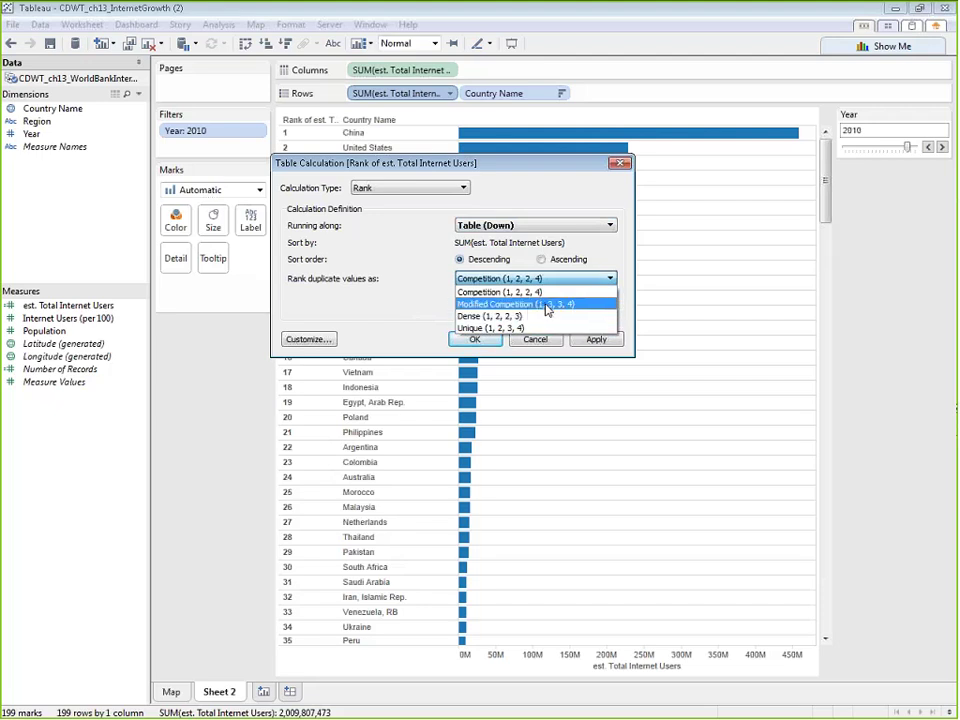
{"action": "left_click", "coordinate": [480, 291]}
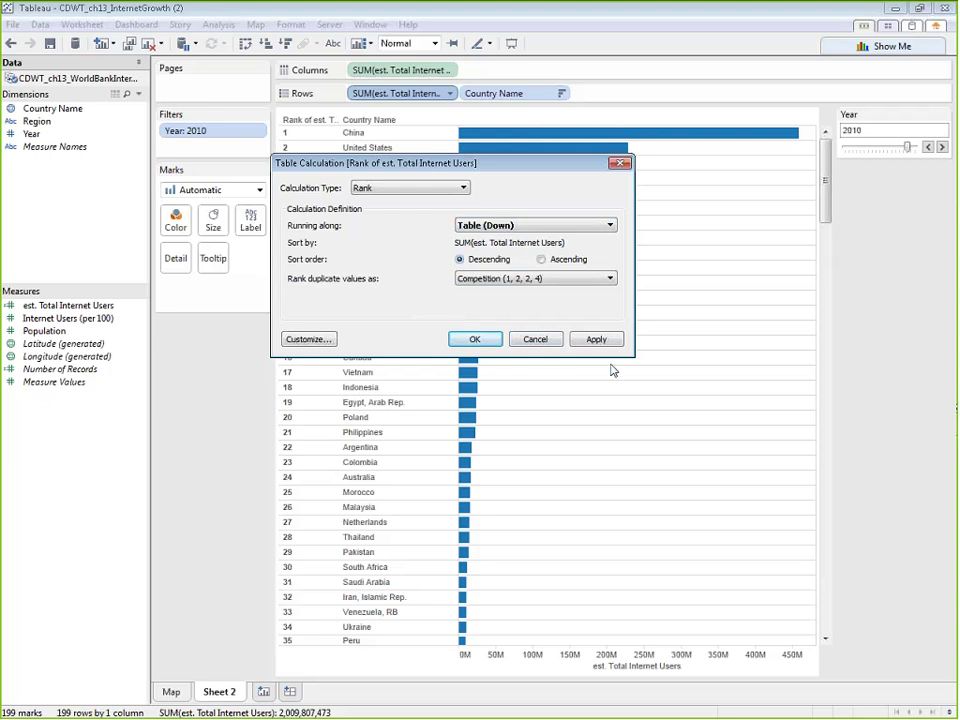
{"action": "left_click", "coordinate": [596, 339]}
{"action": "left_click", "coordinate": [489, 339]}
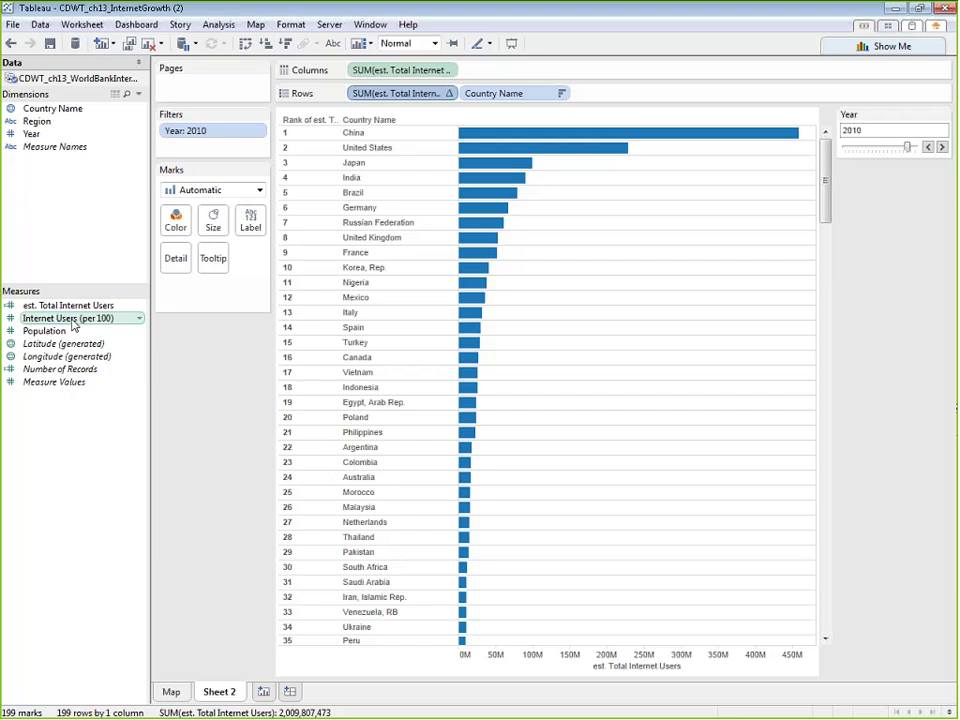
Start a new parameter named Scope with the String data type and a list of allowable values.
{"action": "right_click", "coordinate": [49, 447]}
{"action": "left_click", "coordinate": [103, 495]}
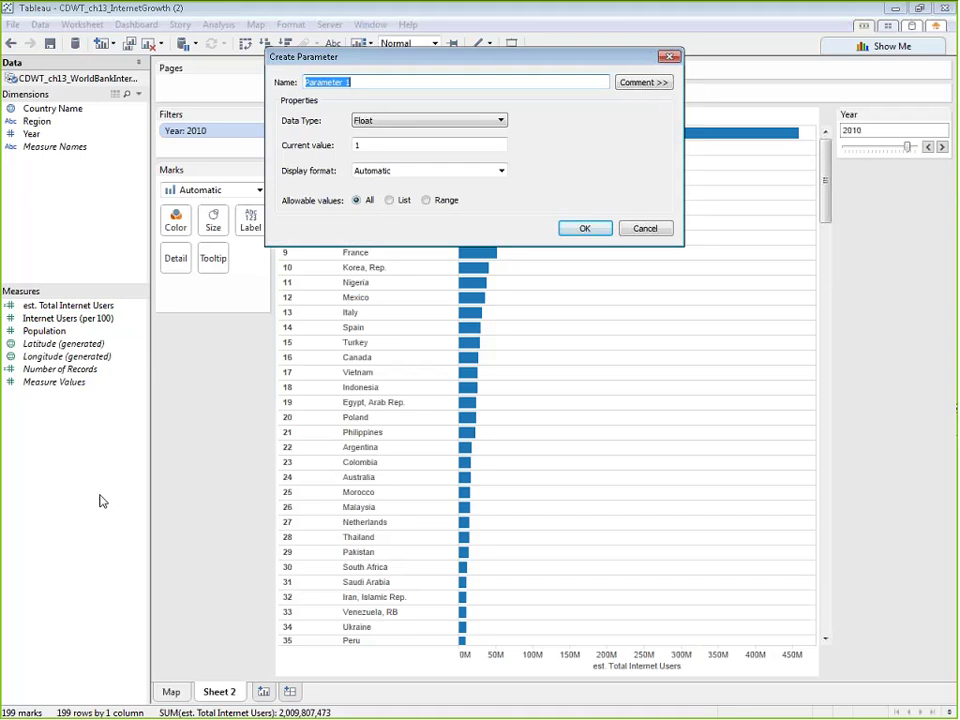
{"action": "type", "text": "Scope"}
{"action": "left_click", "coordinate": [397, 128]}
{"action": "left_click", "coordinate": [379, 157]}
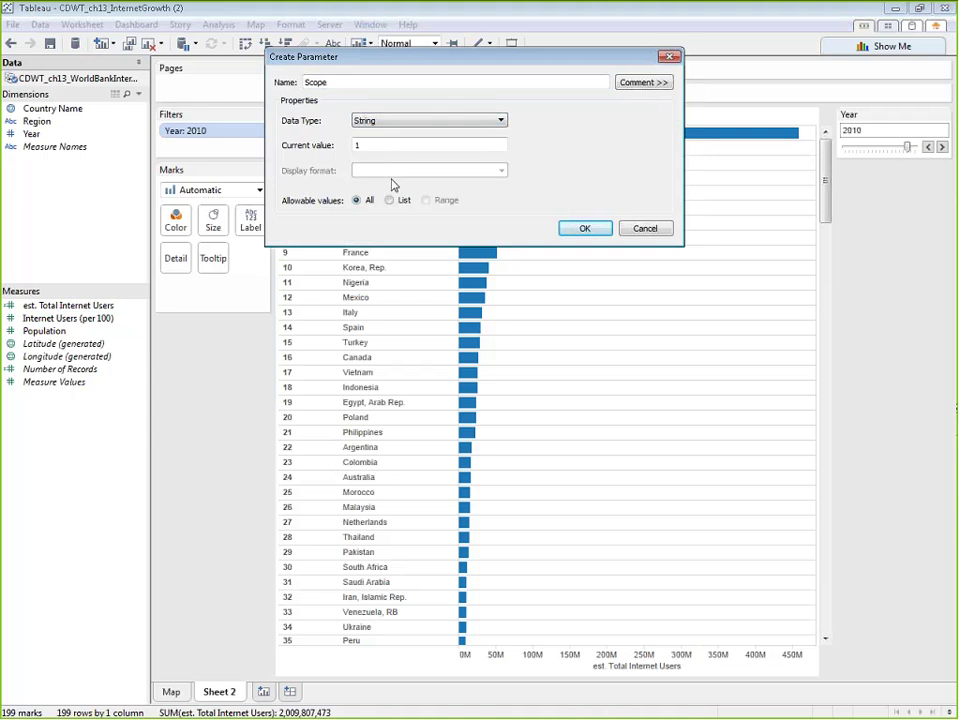
{"action": "left_click", "coordinate": [389, 201]}
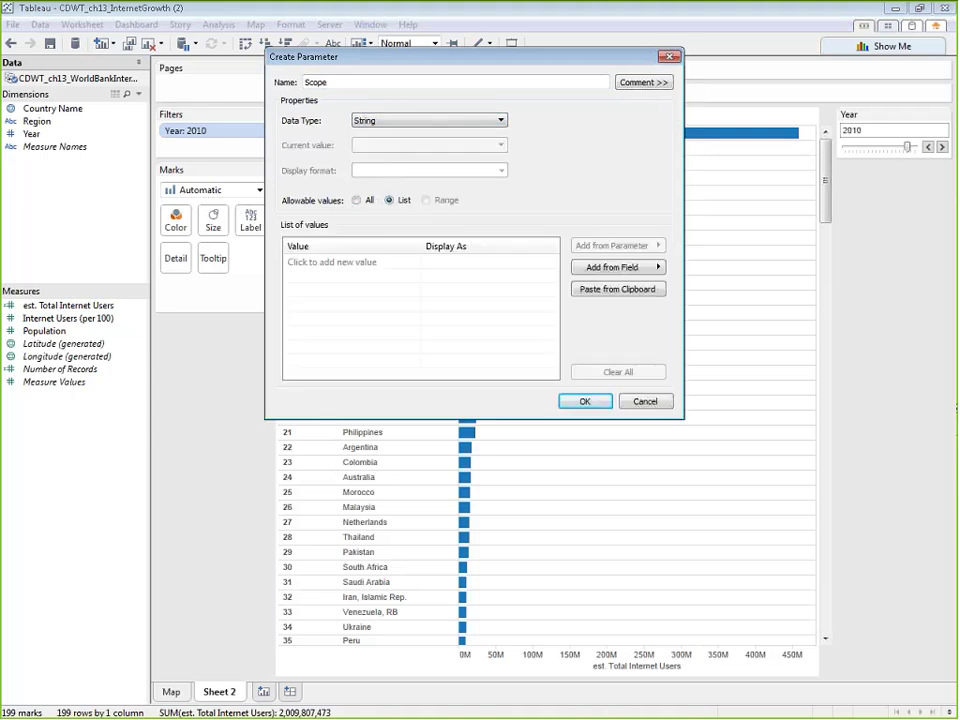
Add the values "est. Total Users" and "per 100" to the Scope parameter's list and create the parameter.
{"action": "left_click", "coordinate": [334, 261]}
{"action": "type", "text": "E"}
{"action": "type", "text": "st."}
{"action": "type", "text": " Tota"}
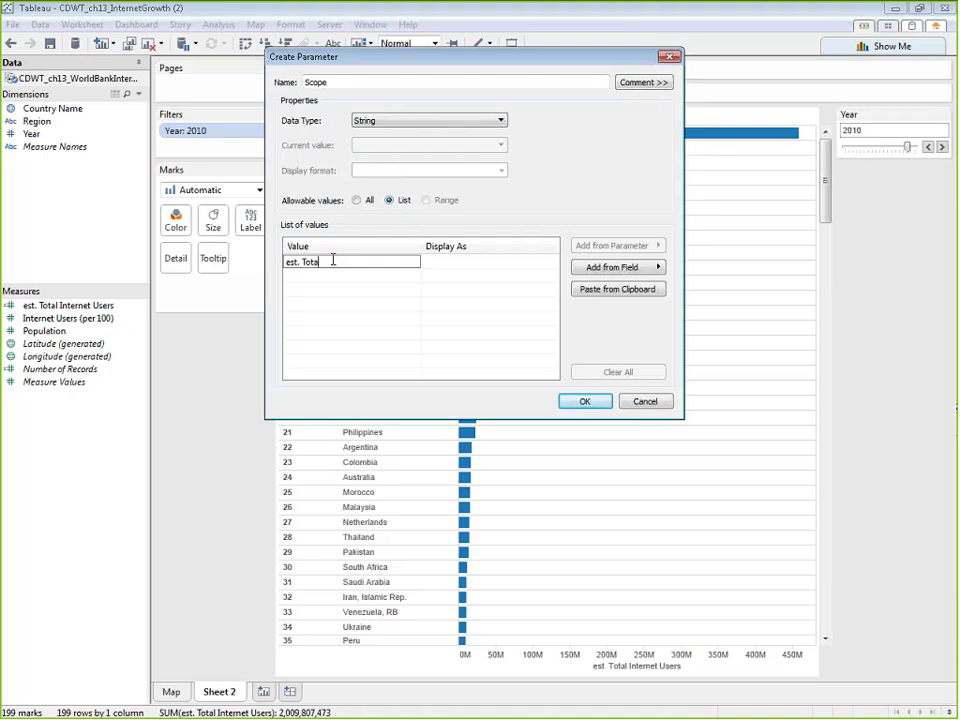
{"action": "type", "text": "l Users"}
{"action": "key", "text": "Tab"}
{"action": "key", "text": "Tab"}
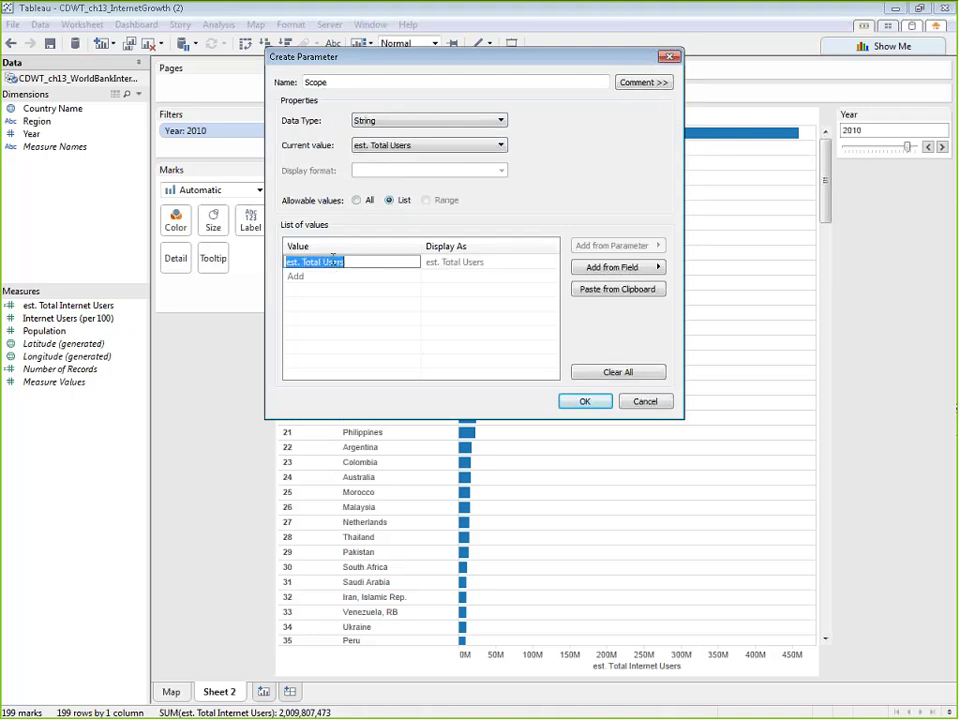
{"action": "key", "text": "Return"}
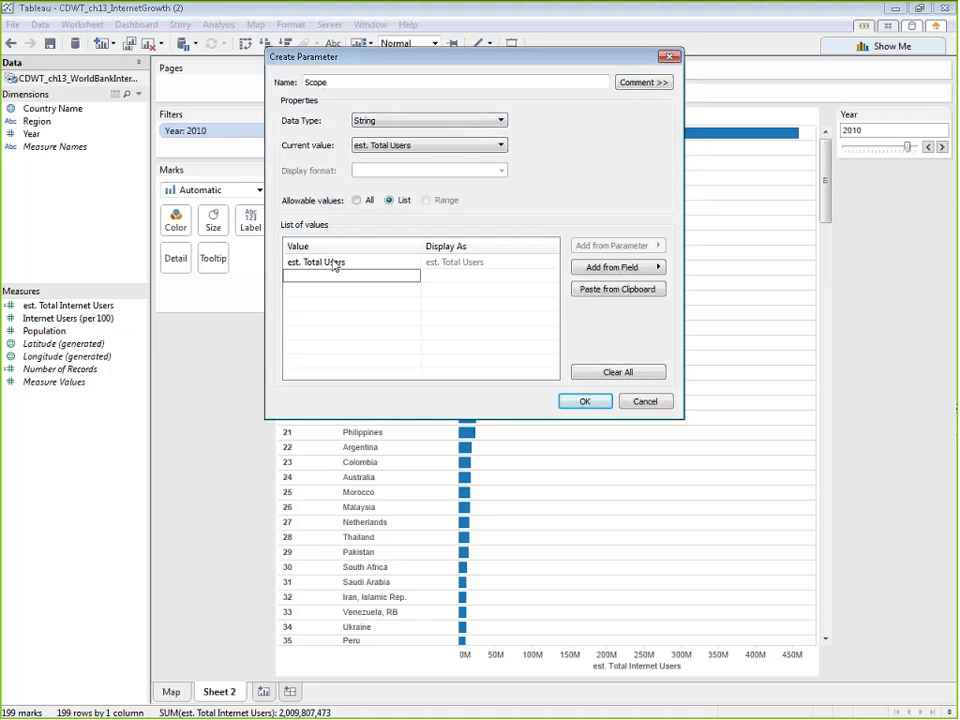
{"action": "type", "text": "per 100"}
{"action": "key", "text": "Return"}
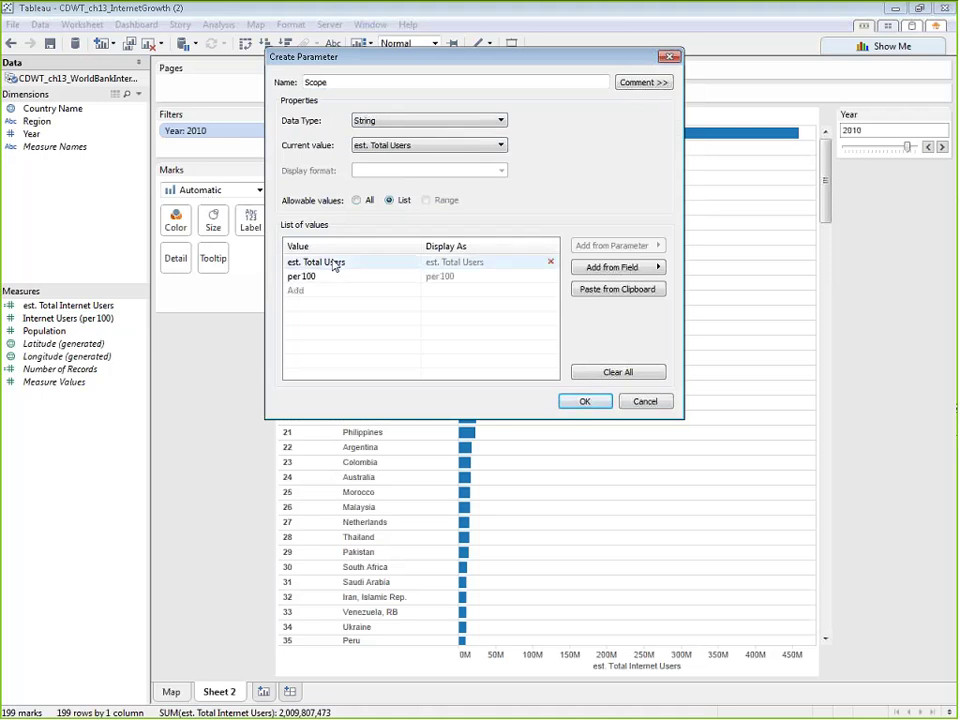
{"action": "left_click", "coordinate": [588, 402]}
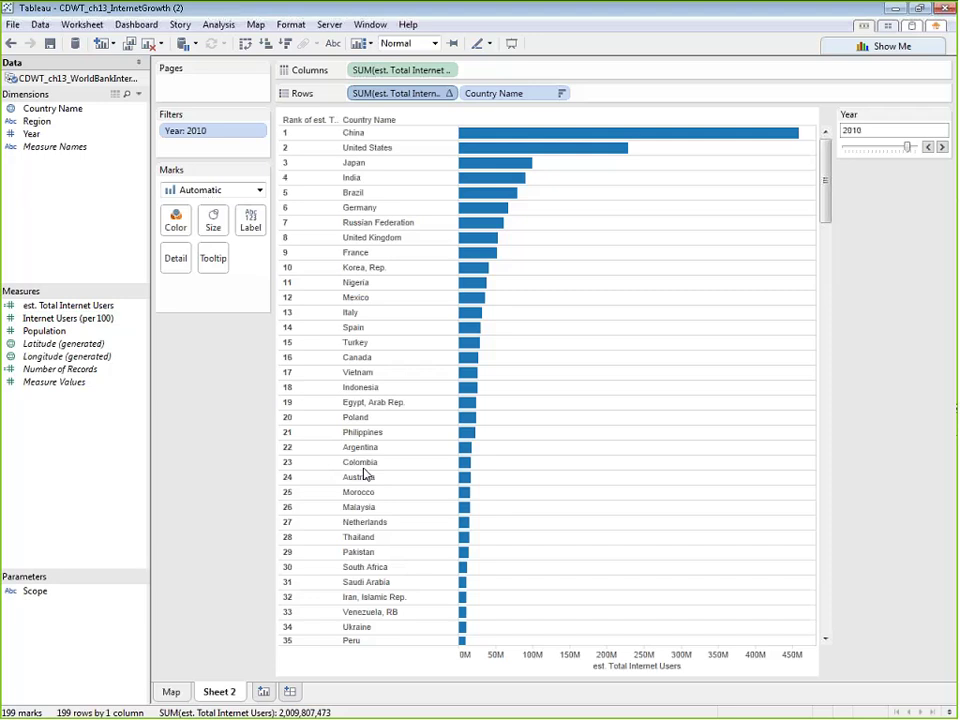
Show the Scope parameter control on the sheet, try switching between its values and set it to per 100.
{"action": "right_click", "coordinate": [50, 591]}
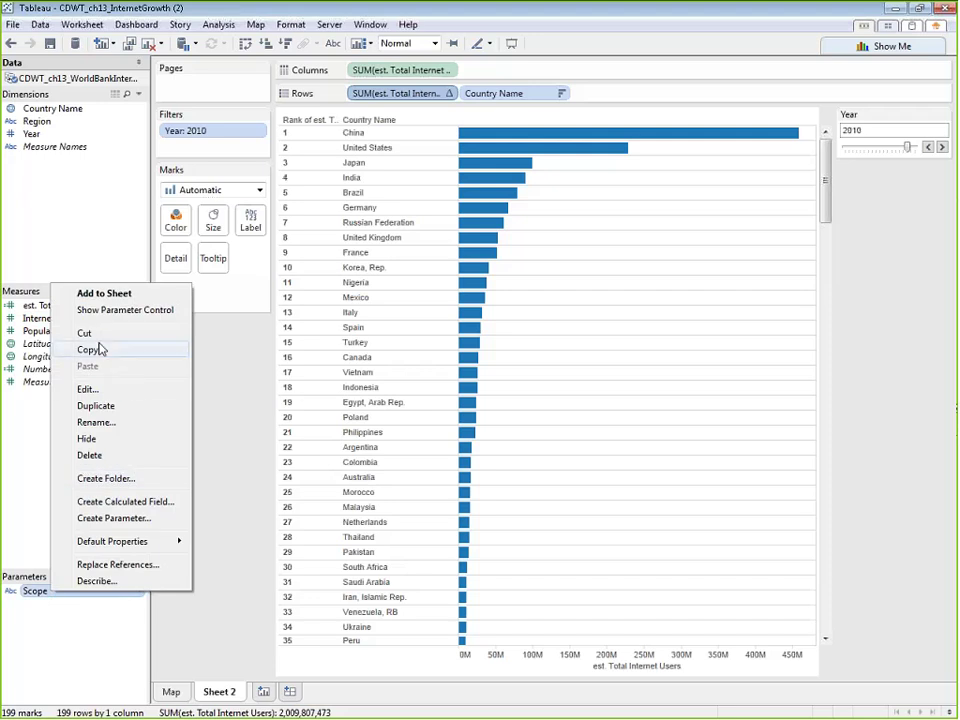
{"action": "left_click", "coordinate": [125, 310]}
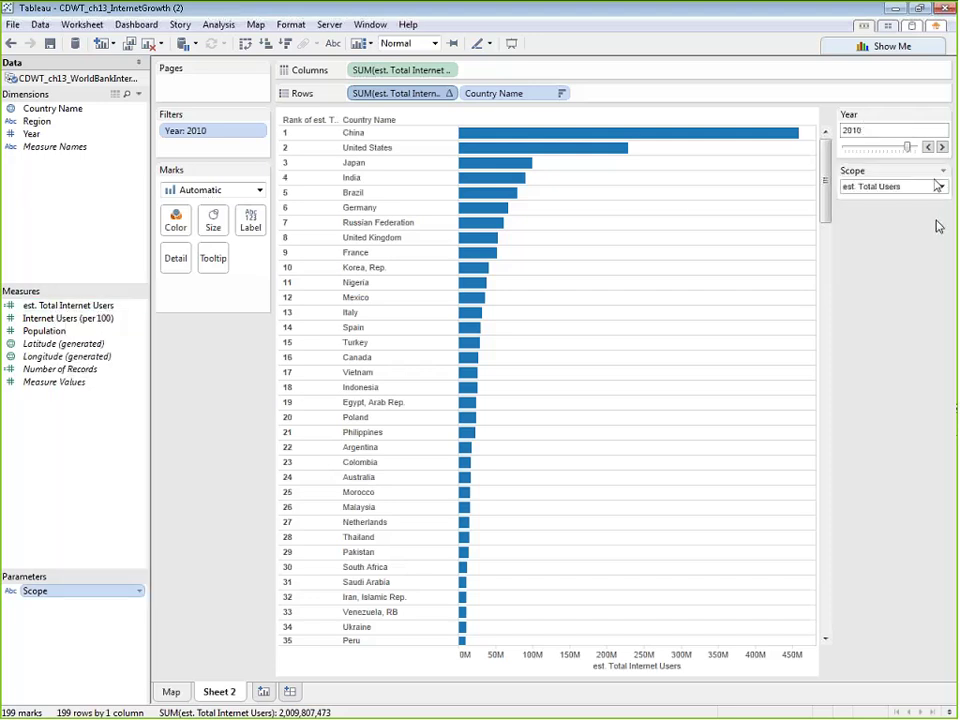
{"action": "left_click", "coordinate": [940, 187]}
{"action": "left_click", "coordinate": [895, 211]}
{"action": "left_click", "coordinate": [940, 187]}
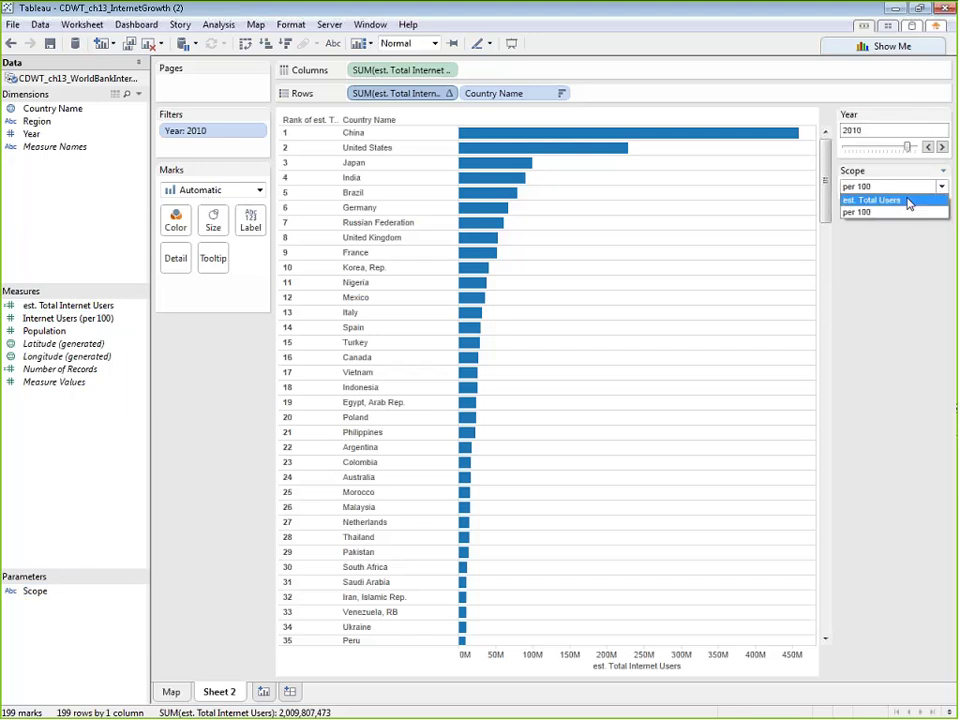
{"action": "left_click", "coordinate": [906, 200]}
{"action": "left_click", "coordinate": [940, 187]}
{"action": "left_click", "coordinate": [906, 212]}
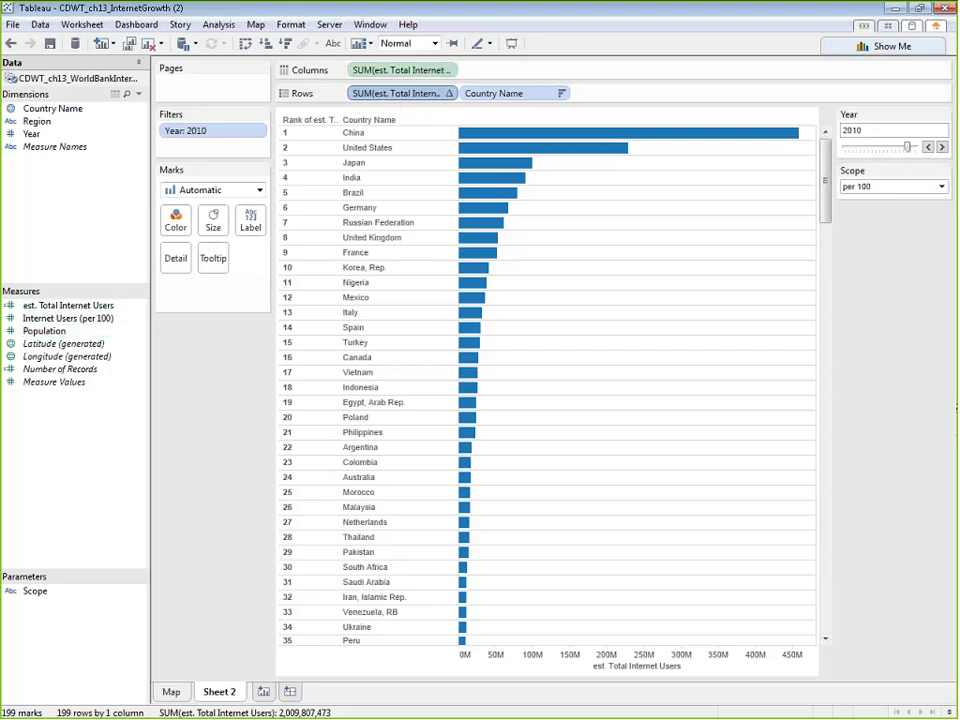
Start a calculated field named Display and begin its formula with CASE [Scope].
{"action": "right_click", "coordinate": [40, 436]}
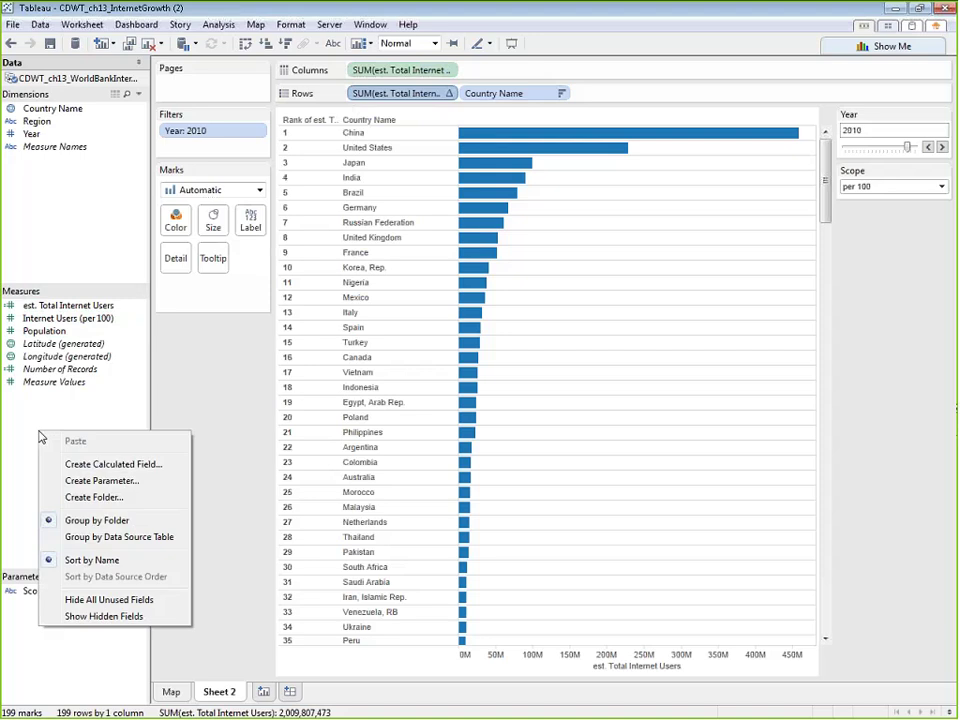
{"action": "left_click", "coordinate": [71, 466]}
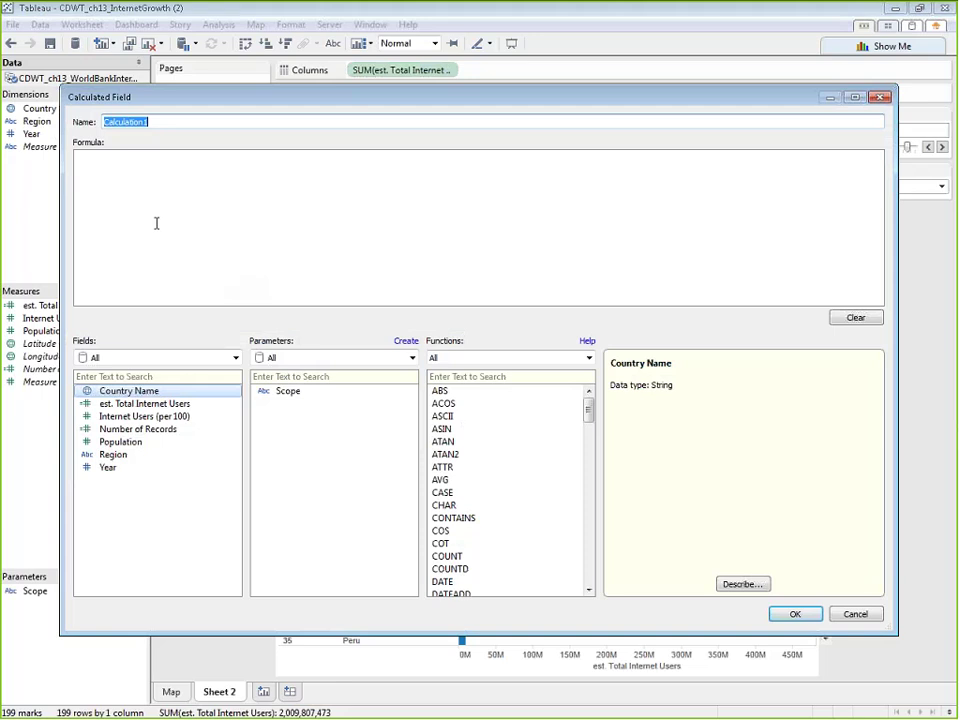
{"action": "type", "text": "Display"}
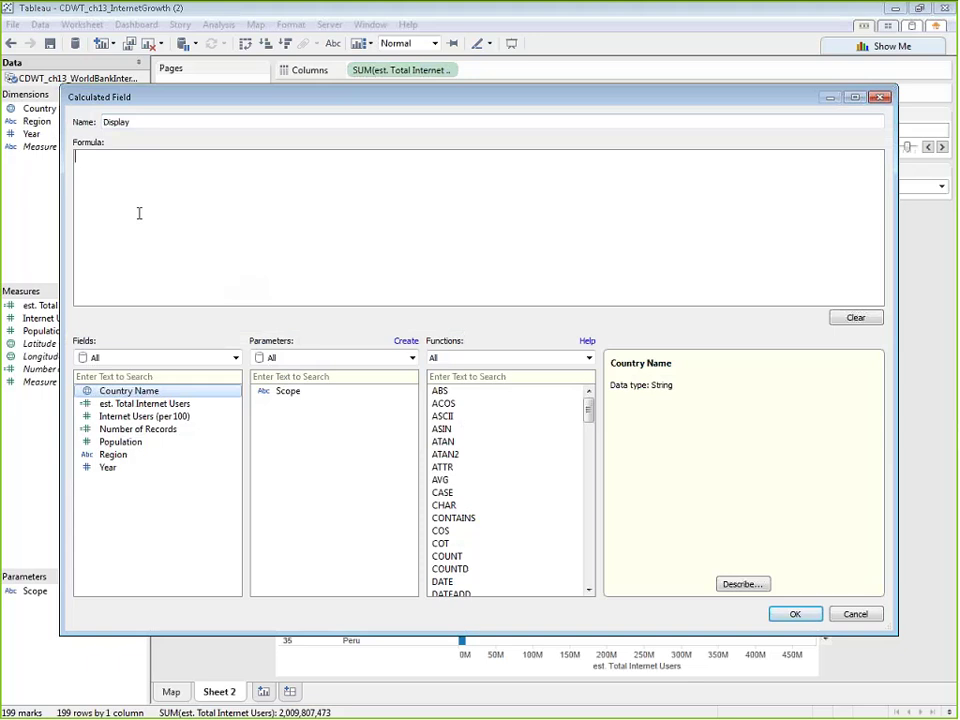
{"action": "type", "text": "CASE"}
{"action": "left_click", "coordinate": [275, 392]}
{"action": "double_click", "coordinate": [275, 392]}
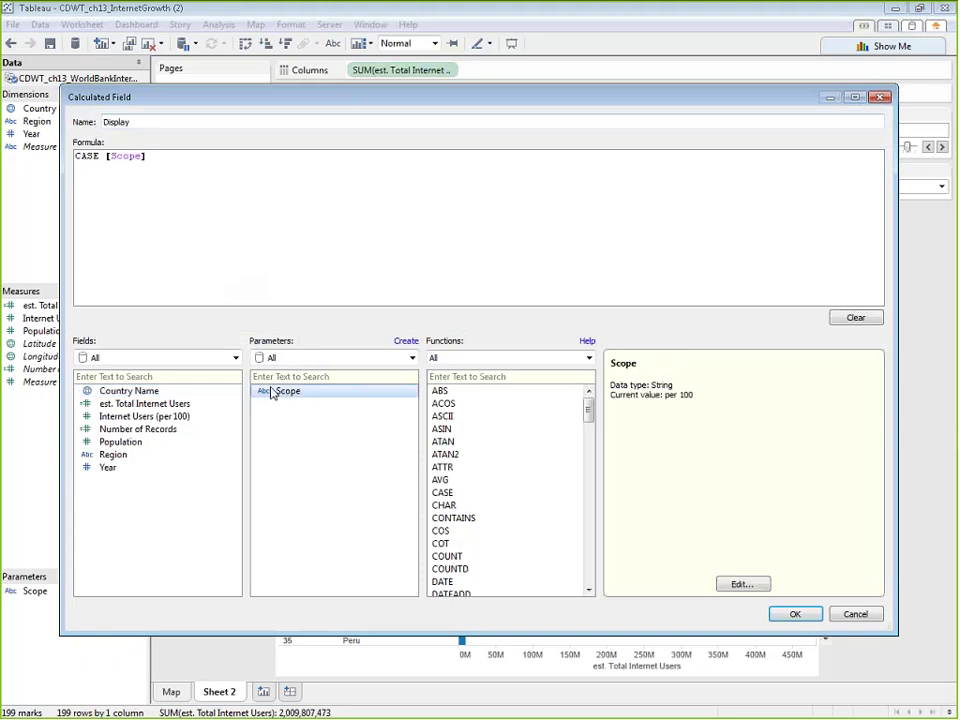
Add the line WHEN "est. Total Users" THEN [est. Total Internet Users] to the Display formula.
{"action": "key", "text": "Return"}
{"action": "type", "text": "est. Total Users\" THEN"}
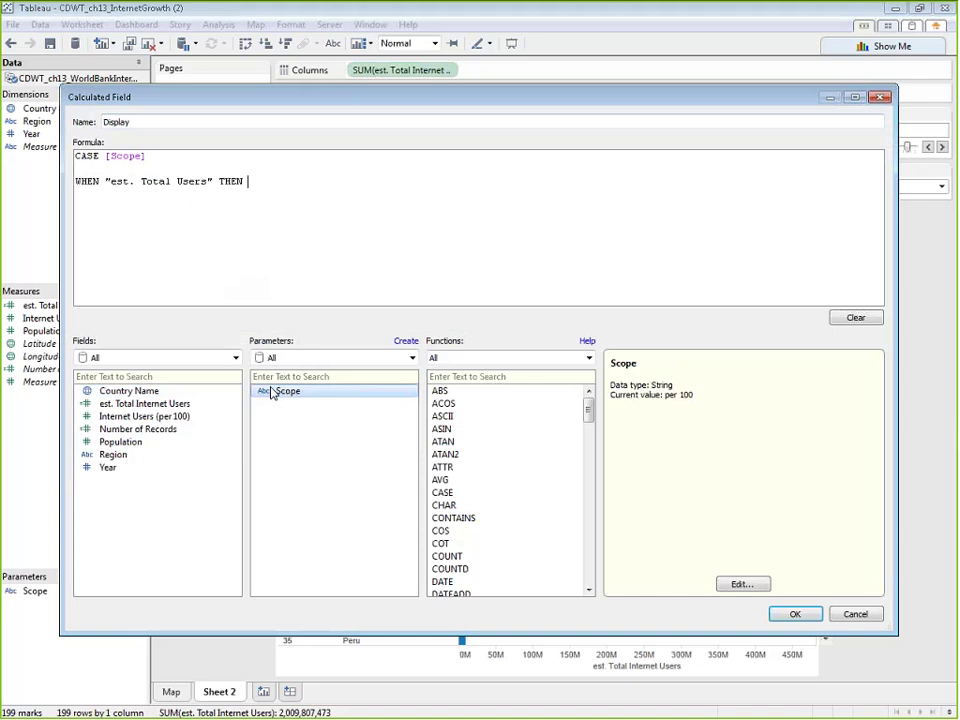
{"action": "left_click", "coordinate": [176, 407]}
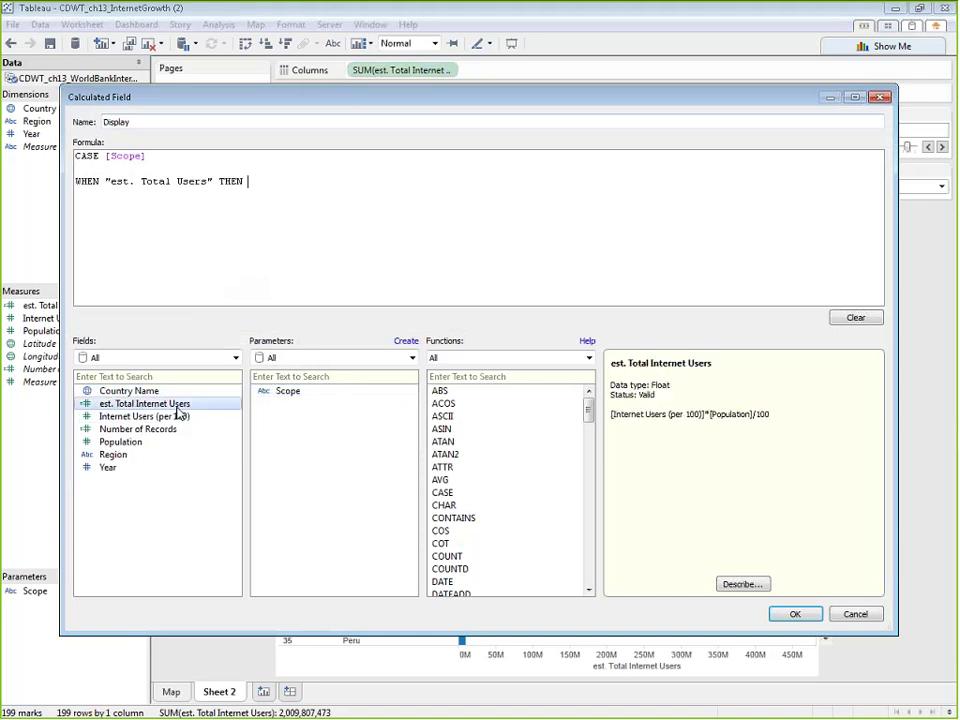
{"action": "double_click", "coordinate": [176, 408]}
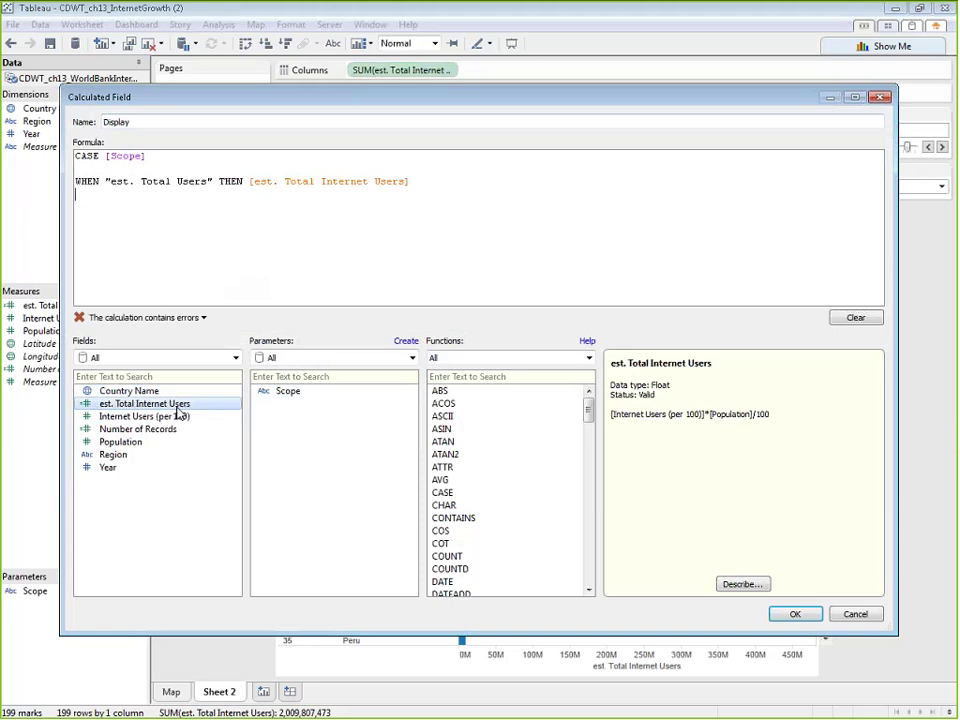
Complete the Display formula with WHEN "per 100" THEN [Internet Users (per 100)] and END, and create the field.
{"action": "type", "text": "WHEN"}
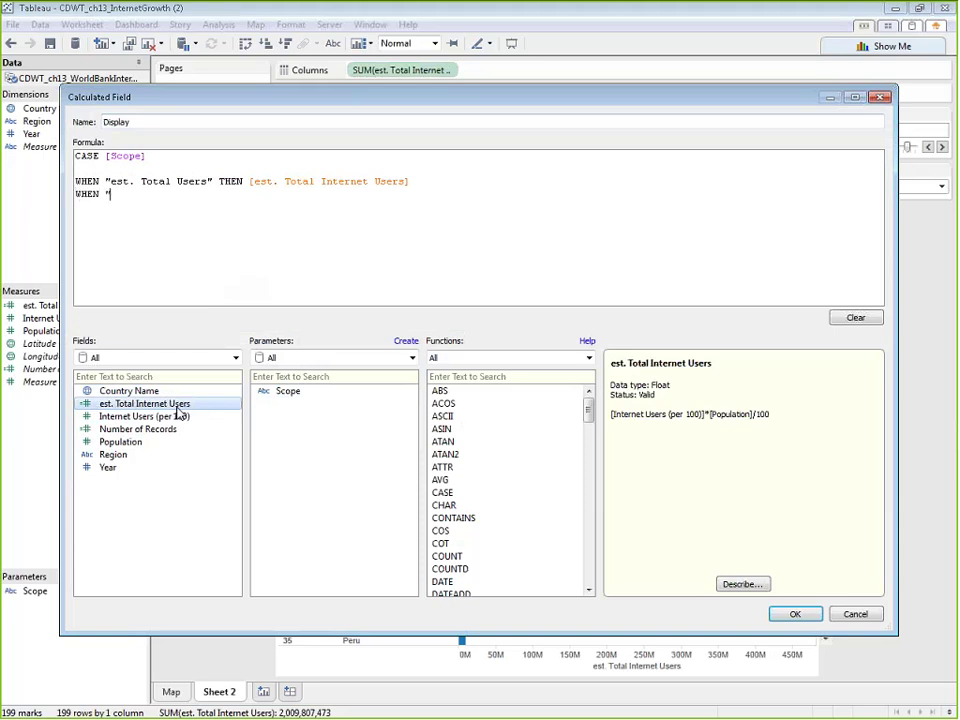
{"action": "type", "text": " \"per 100\" THEN"}
{"action": "double_click", "coordinate": [168, 416]}
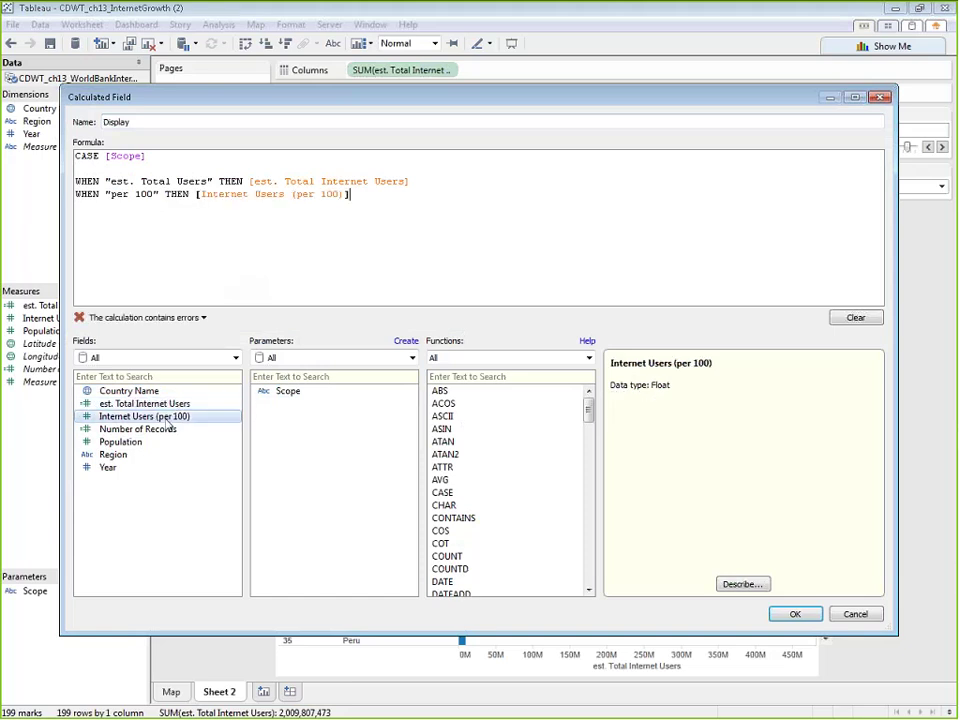
{"action": "key", "text": "Return"}
{"action": "key", "text": "Return"}
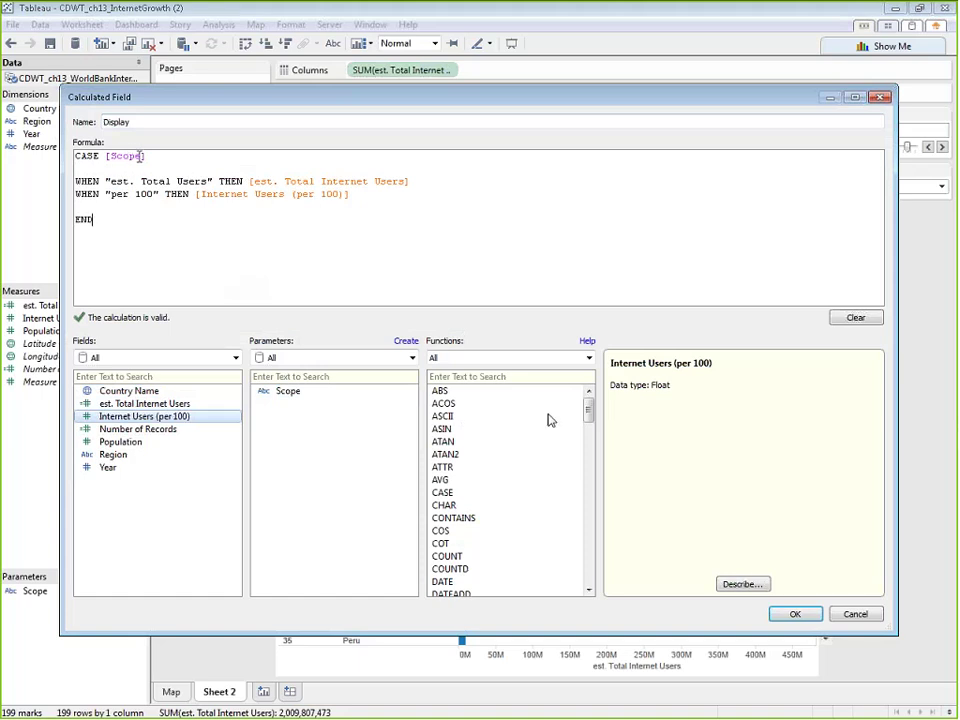
{"action": "left_click", "coordinate": [796, 614]}
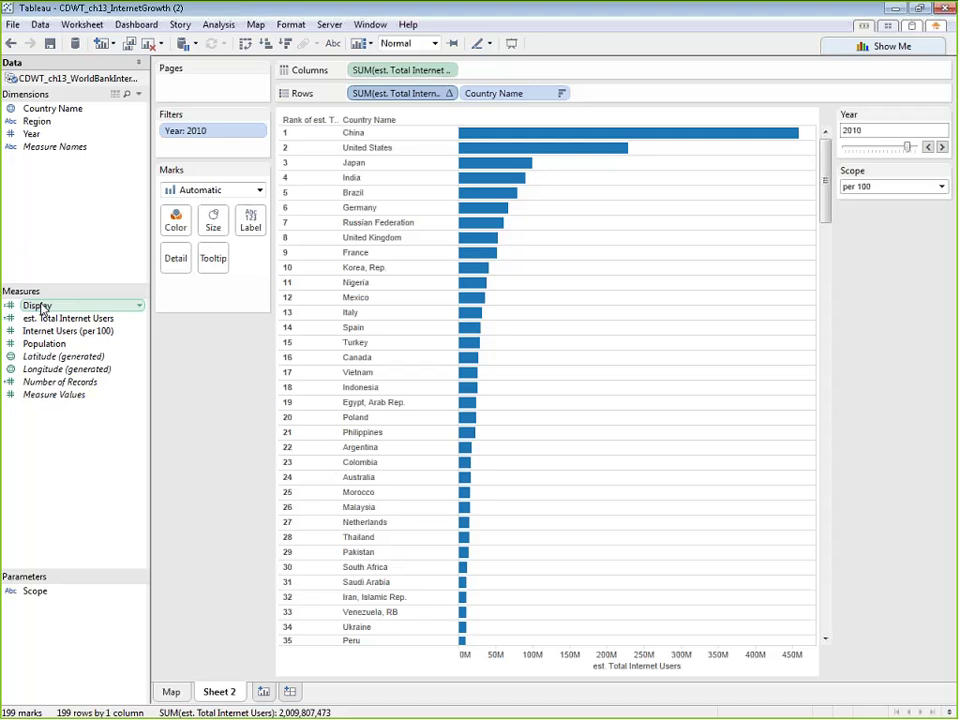
Replace est. Total Internet Users on Columns with Display and sort the countries in descending order by it.
{"action": "left_click_drag", "start_coordinate": [40, 306], "coordinate": [330, 70]}
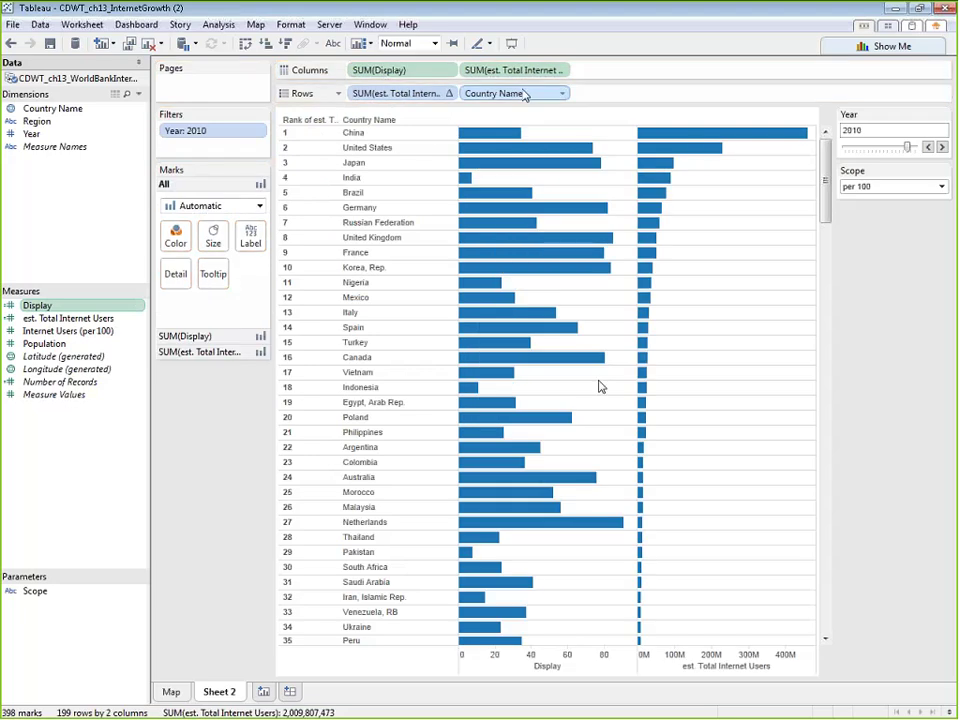
{"action": "left_click_drag", "start_coordinate": [513, 71], "coordinate": [92, 231]}
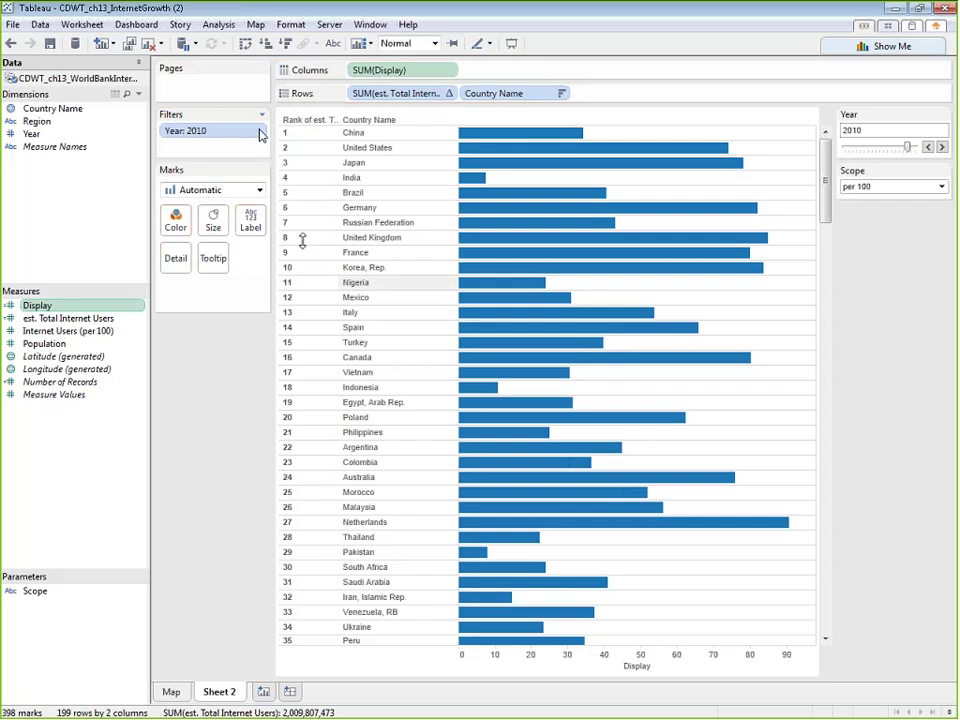
{"action": "left_click", "coordinate": [285, 44]}
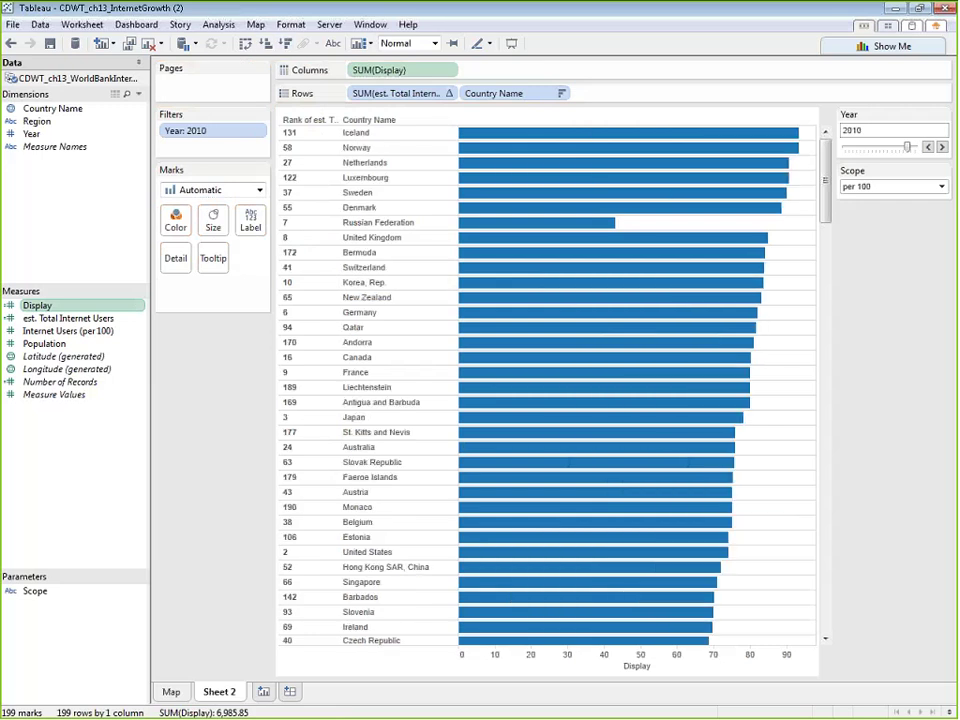
Switch Scope back and forth between est. Total Users and per 100 to compare how the bars and country order respond.
{"action": "mouse_move", "coordinate": [484, 136]}
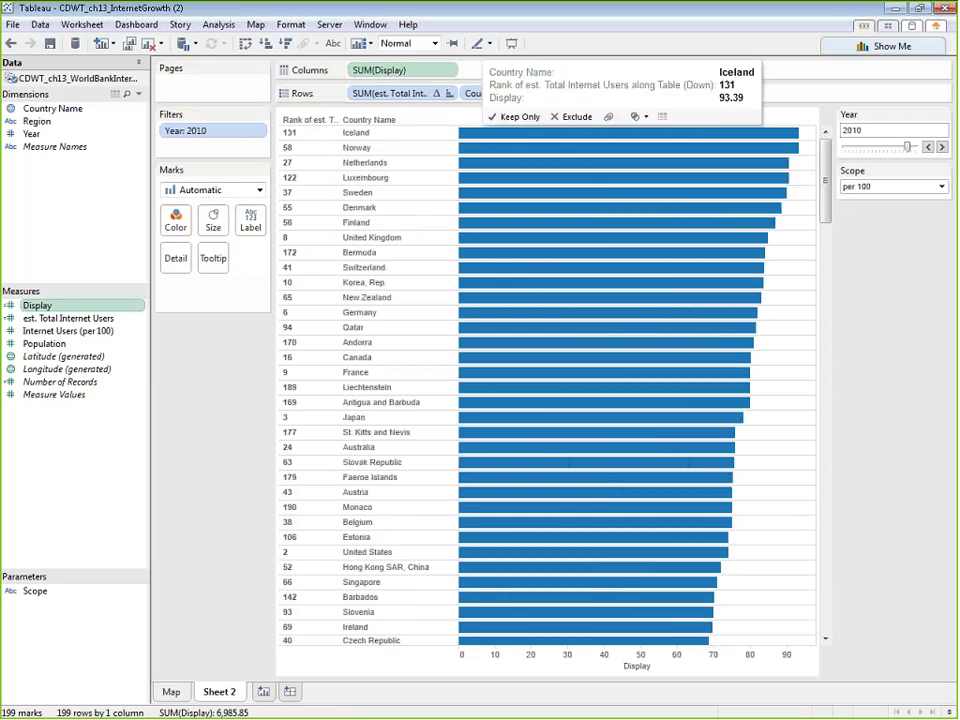
{"action": "left_click", "coordinate": [880, 186]}
{"action": "left_click", "coordinate": [862, 195]}
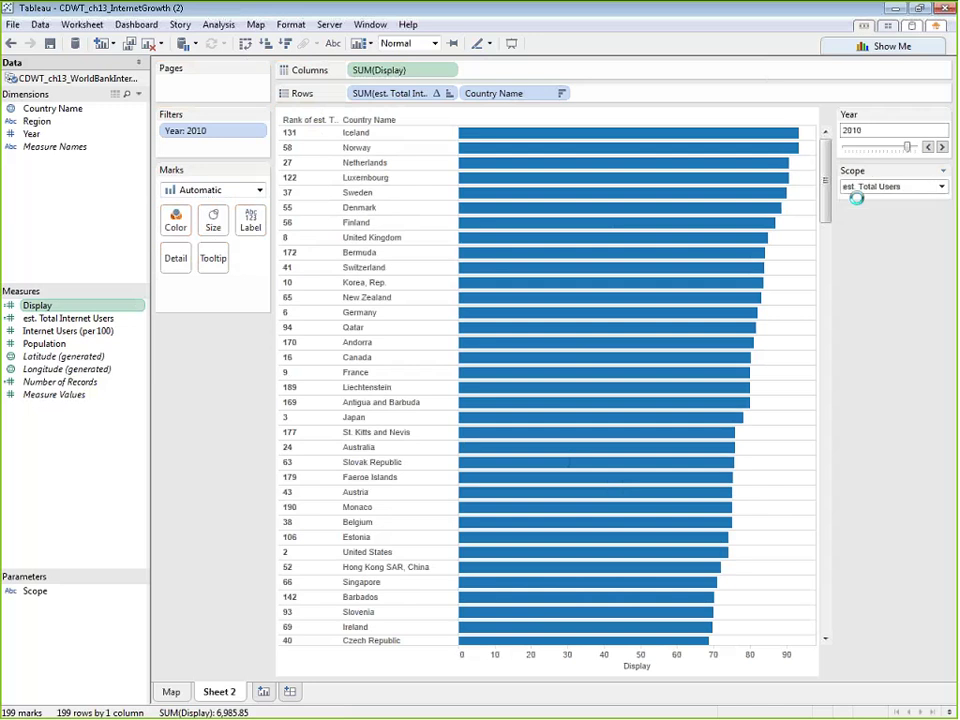
{"action": "left_click", "coordinate": [866, 188]}
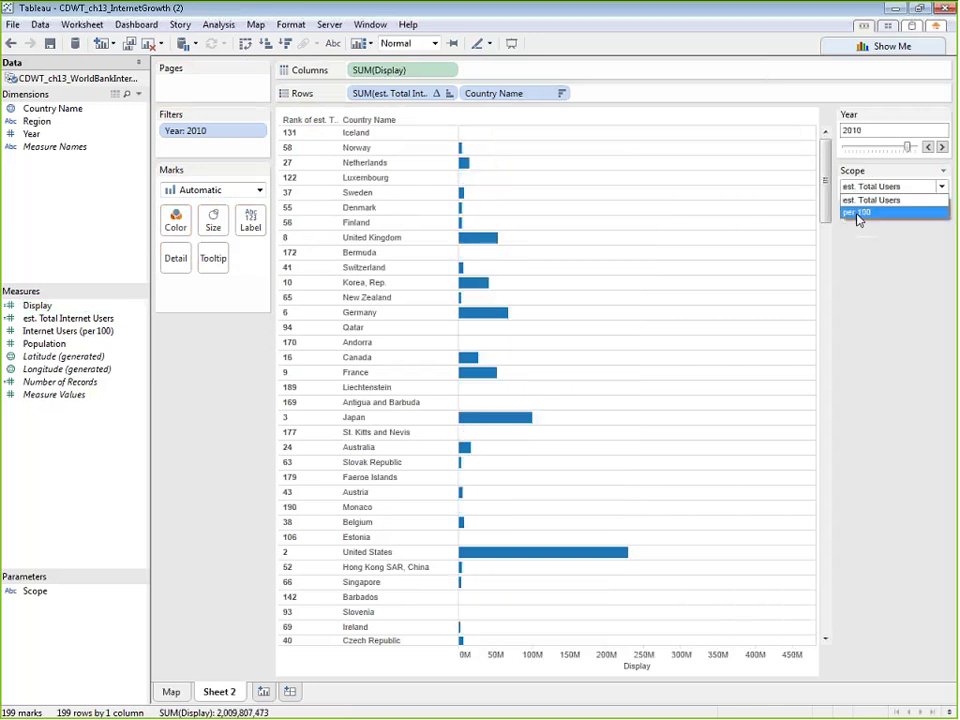
{"action": "left_click", "coordinate": [859, 215]}
{"action": "left_click", "coordinate": [862, 187]}
{"action": "left_click", "coordinate": [855, 199]}
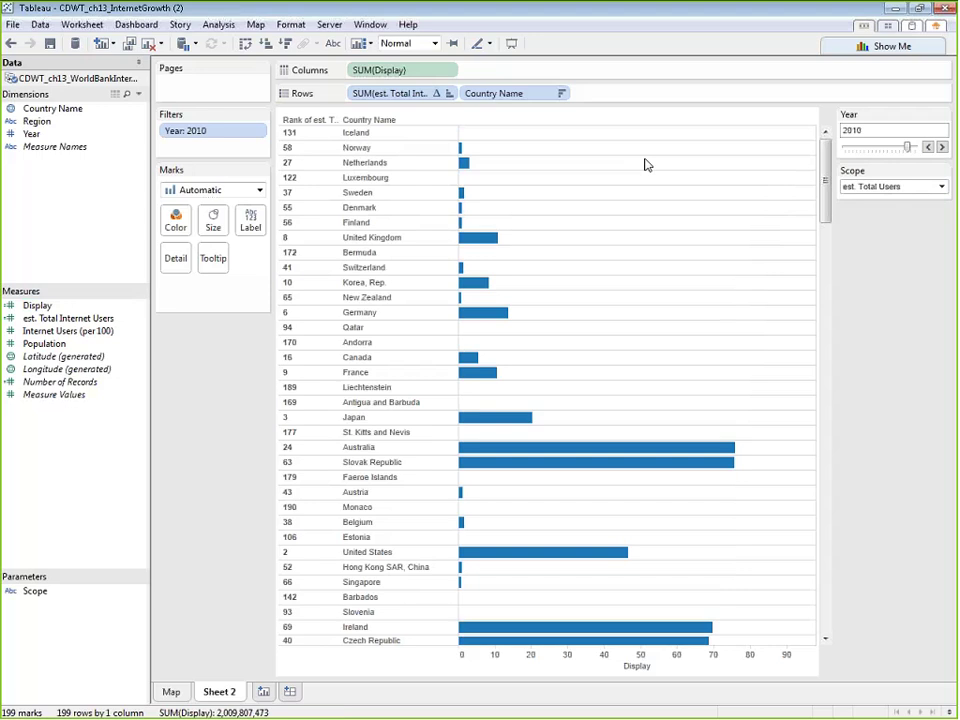
{"action": "left_click", "coordinate": [862, 187]}
{"action": "left_click", "coordinate": [866, 212]}
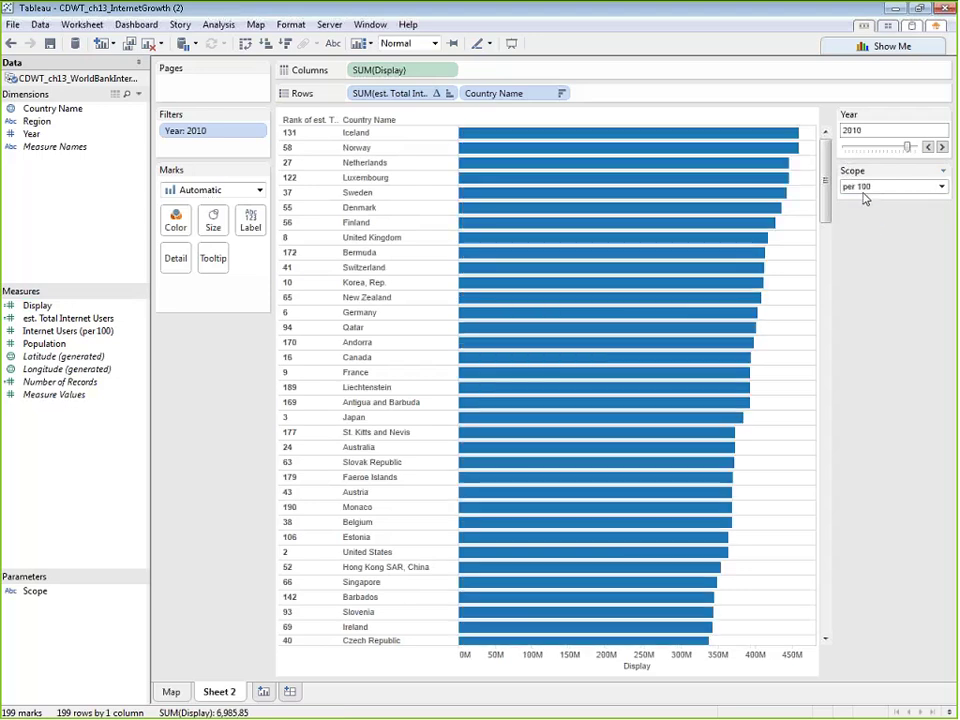
{"action": "left_click", "coordinate": [862, 188]}
{"action": "left_click", "coordinate": [862, 200]}
{"action": "left_click", "coordinate": [862, 187]}
{"action": "left_click", "coordinate": [859, 212]}
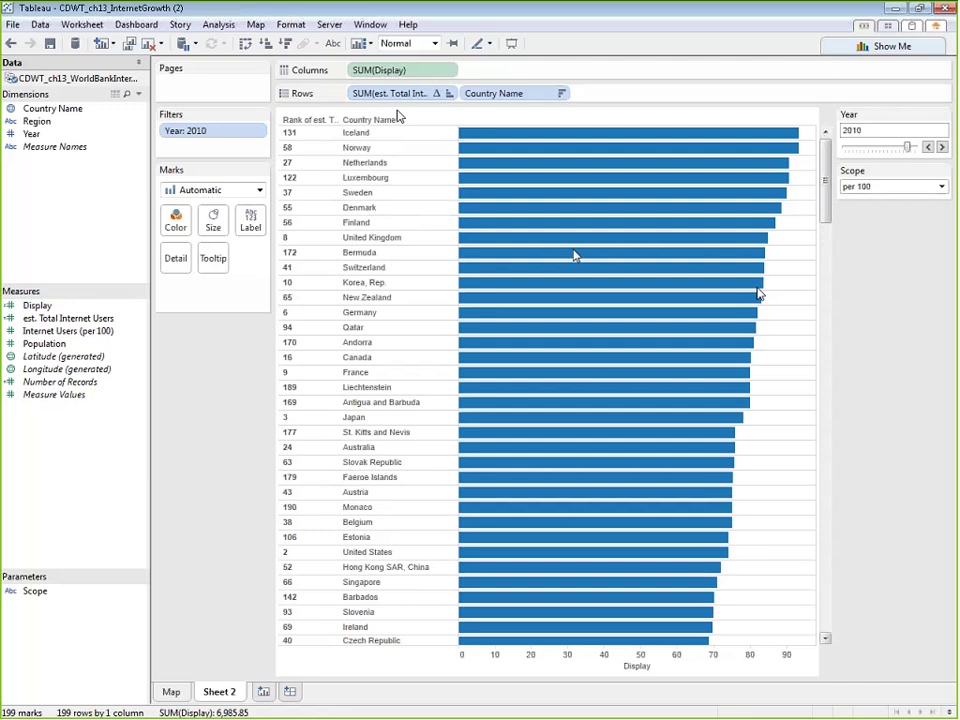
{"action": "left_click", "coordinate": [874, 187]}
{"action": "left_click", "coordinate": [866, 200]}
{"action": "left_click", "coordinate": [858, 186]}
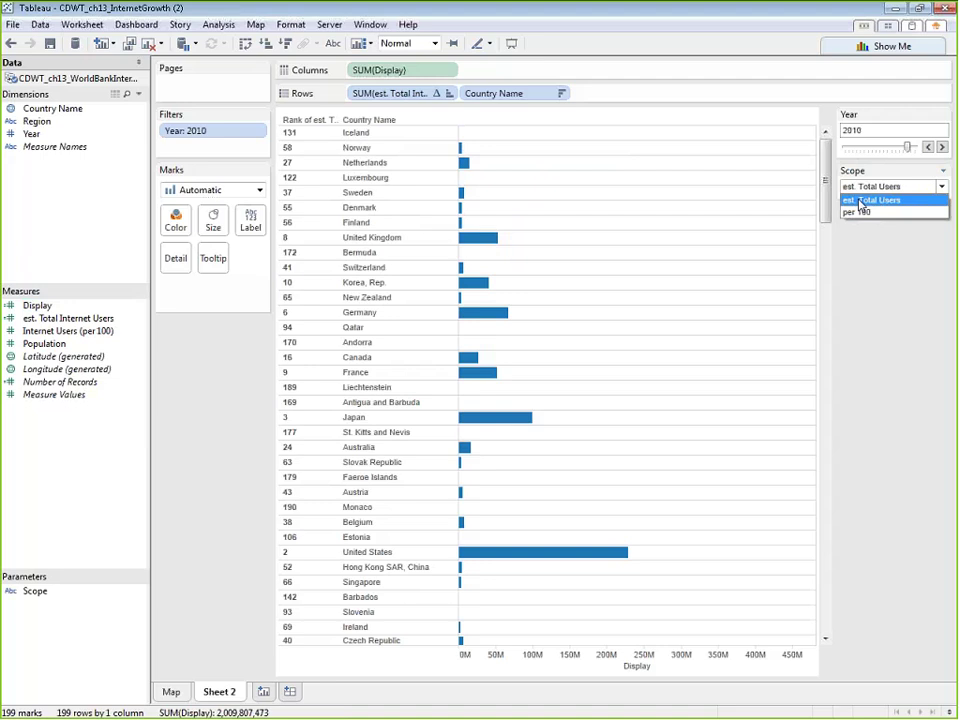
{"action": "left_click", "coordinate": [856, 208]}
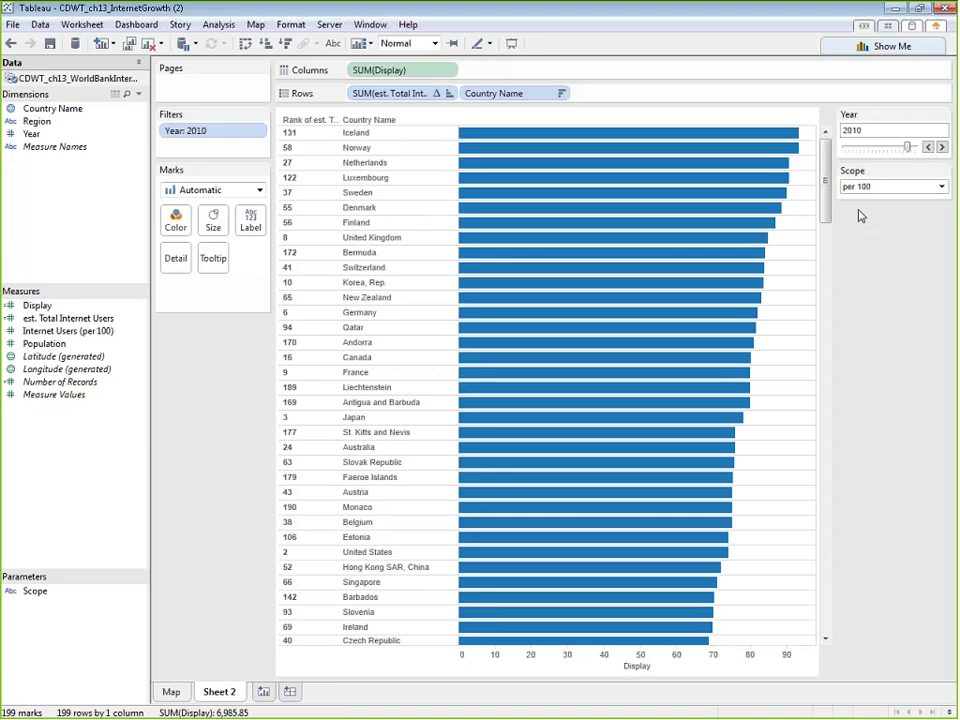
Set Scope to est. Total Users and sort the countries in descending order.
{"action": "left_click", "coordinate": [864, 189]}
{"action": "left_click", "coordinate": [864, 200]}
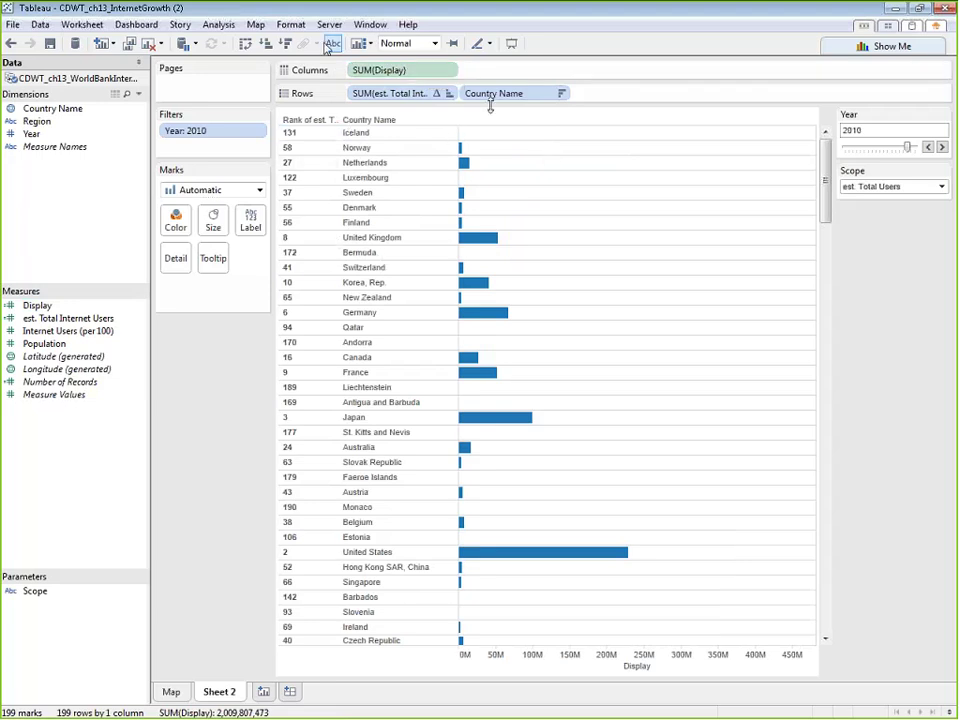
{"action": "left_click", "coordinate": [285, 44]}
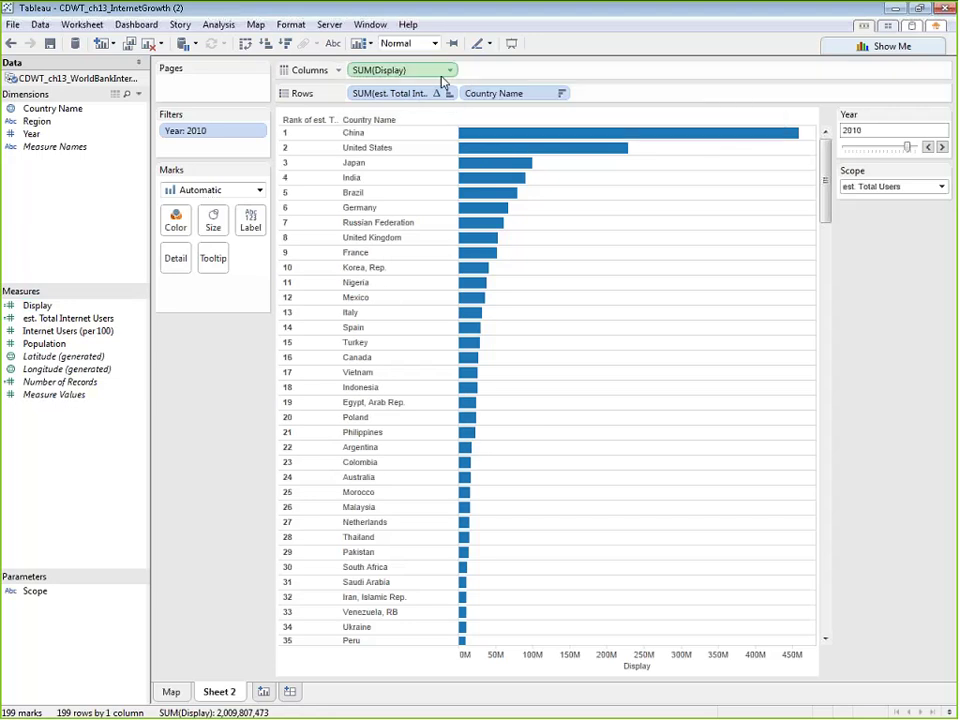
Set Scope to per 100 and sort the countries in descending order again.
{"action": "left_click", "coordinate": [924, 187]}
{"action": "left_click", "coordinate": [857, 213]}
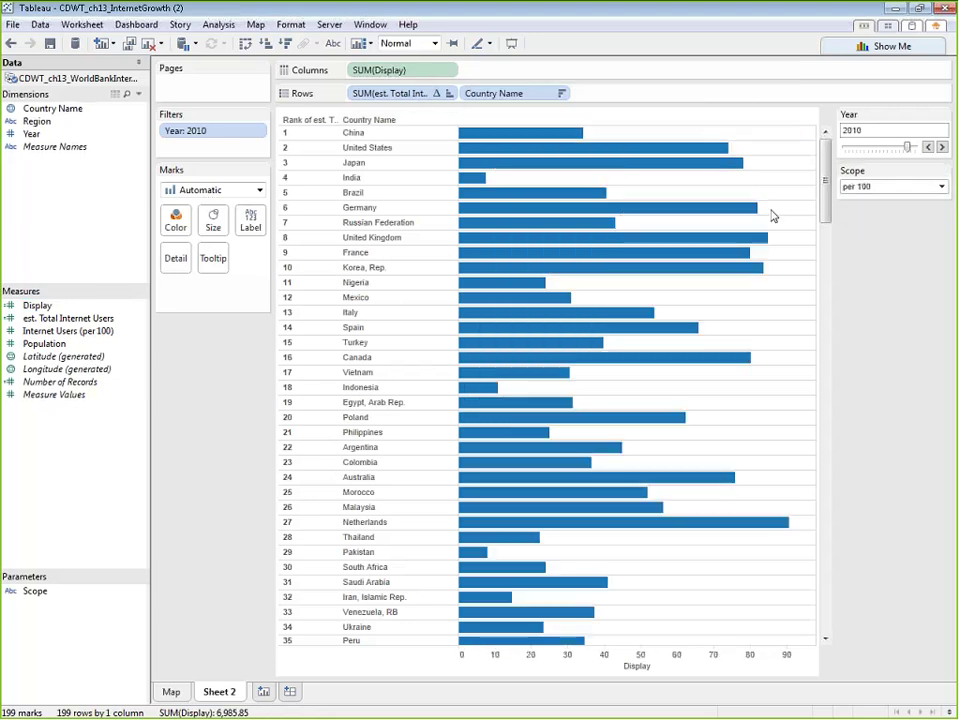
{"action": "left_click", "coordinate": [285, 44]}
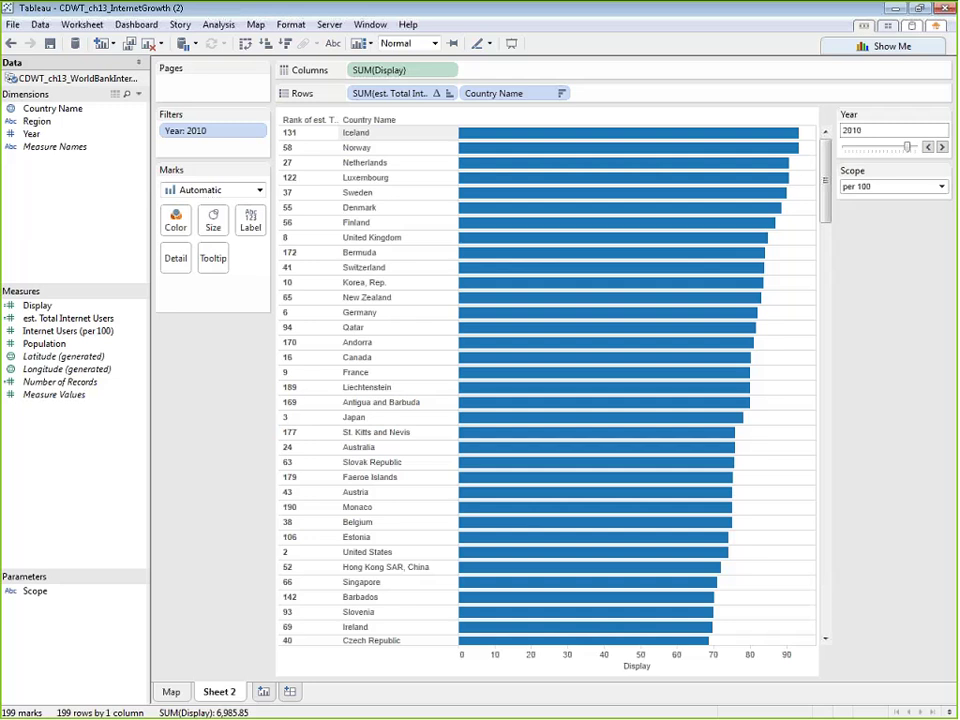
{"action": "mouse_move", "coordinate": [508, 136]}
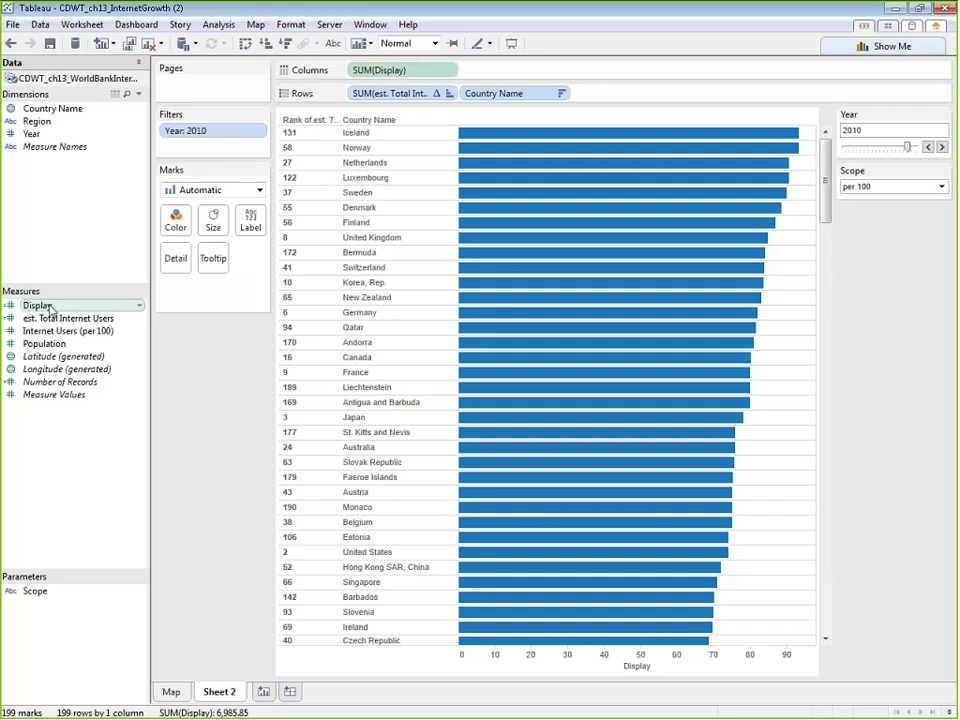
Add Display to Rows after Country Name and make it discrete.
{"action": "left_click_drag", "start_coordinate": [50, 308], "coordinate": [585, 94]}
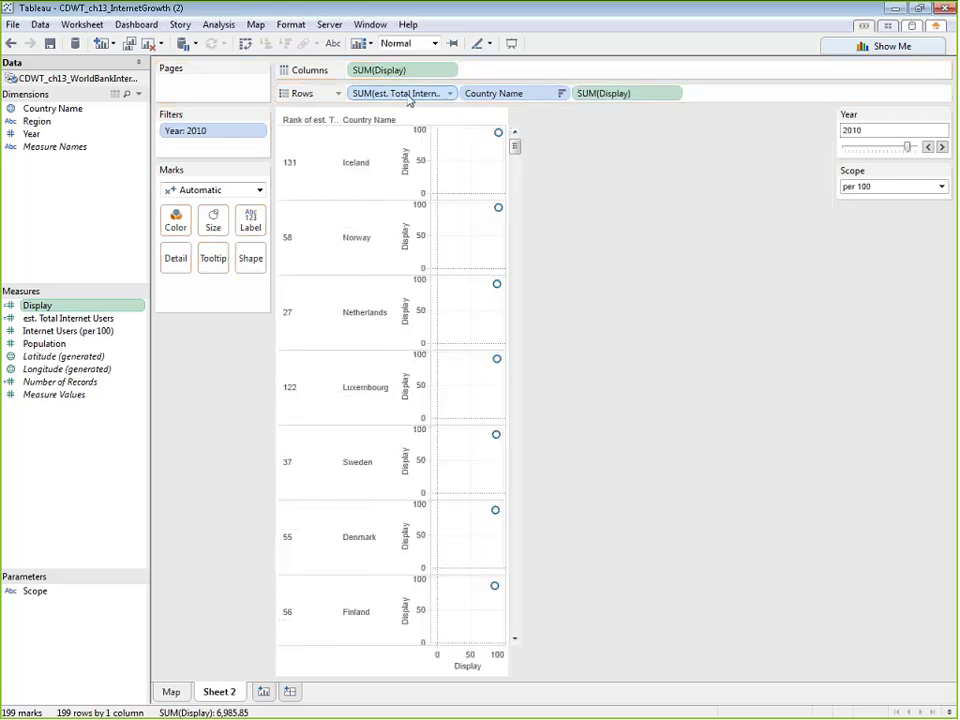
{"action": "left_click", "coordinate": [675, 93]}
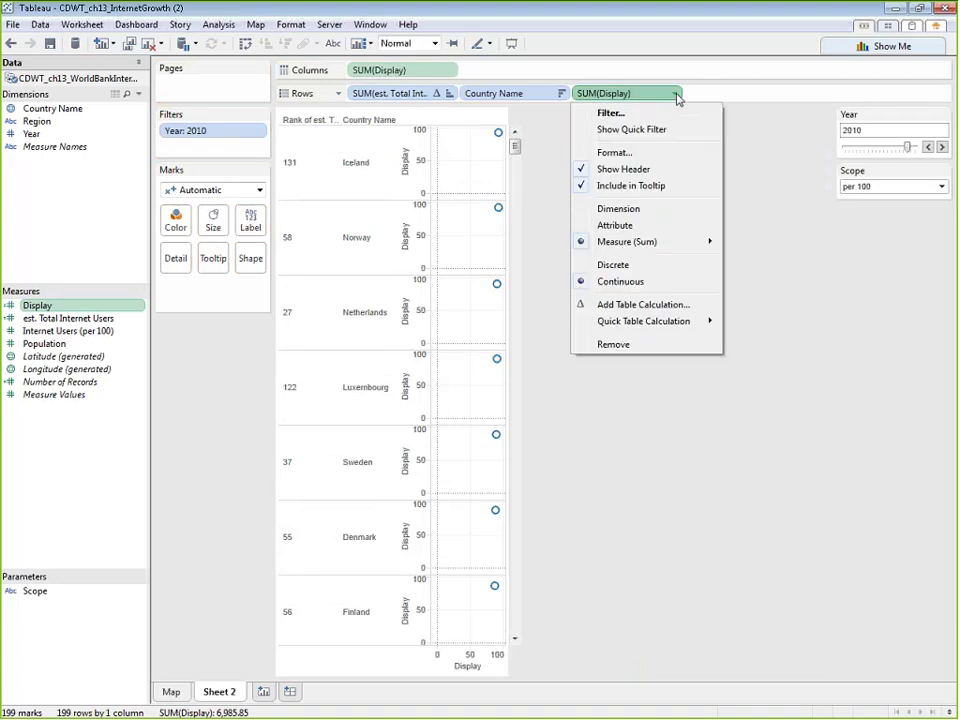
{"action": "left_click", "coordinate": [647, 266]}
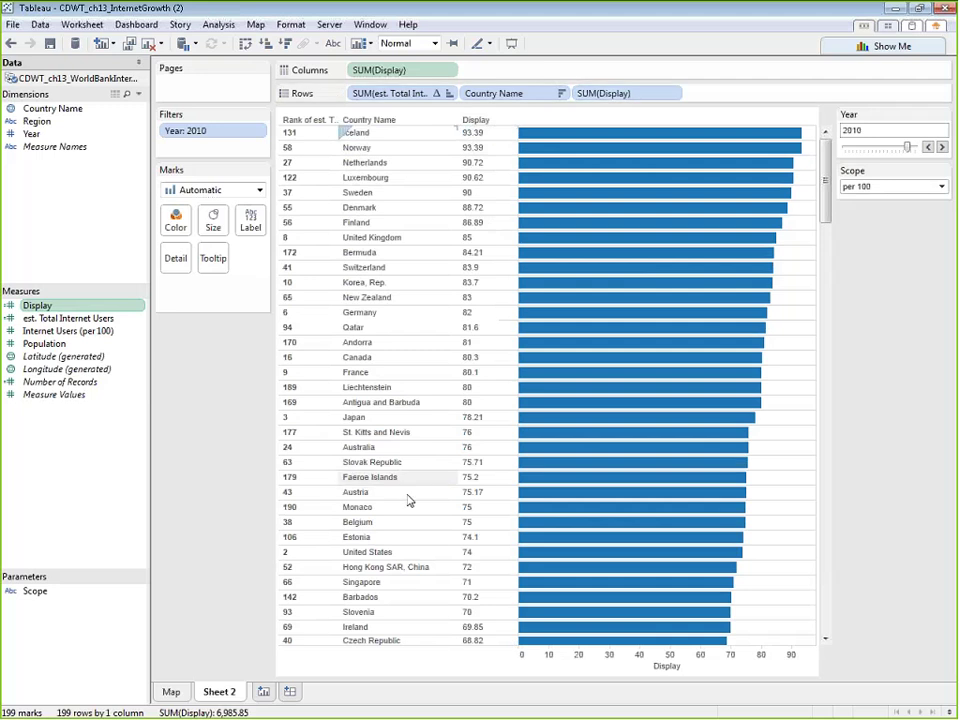
Apply the Rank quick table calculation to Display on Rows and place it before Country Name, replacing the est. Total Internet Users rank.
{"action": "left_click", "coordinate": [676, 94]}
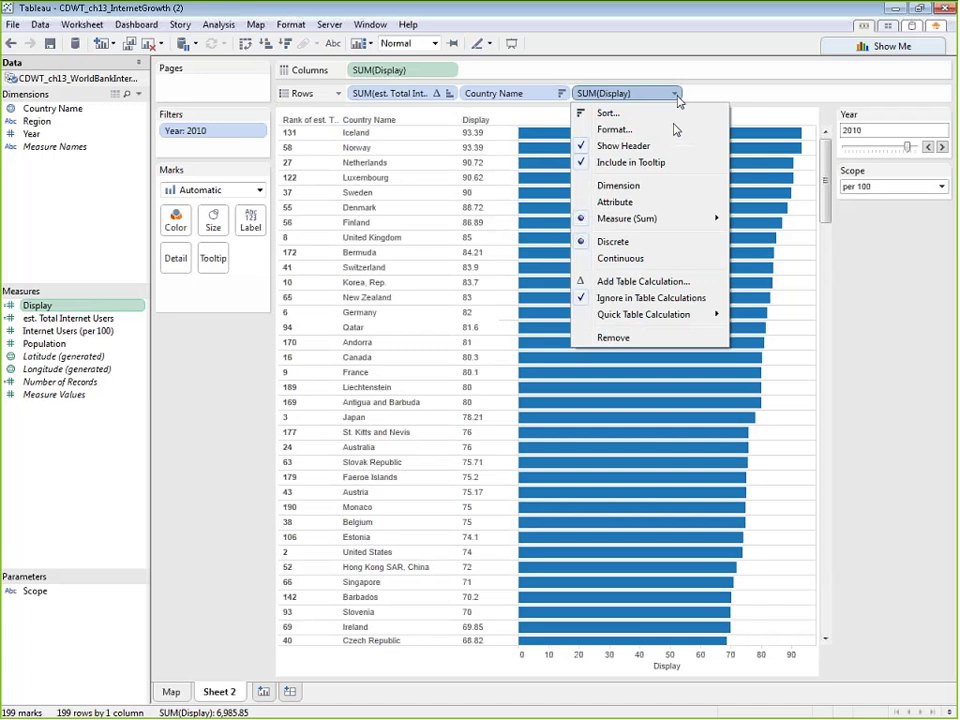
{"action": "mouse_move", "coordinate": [652, 315]}
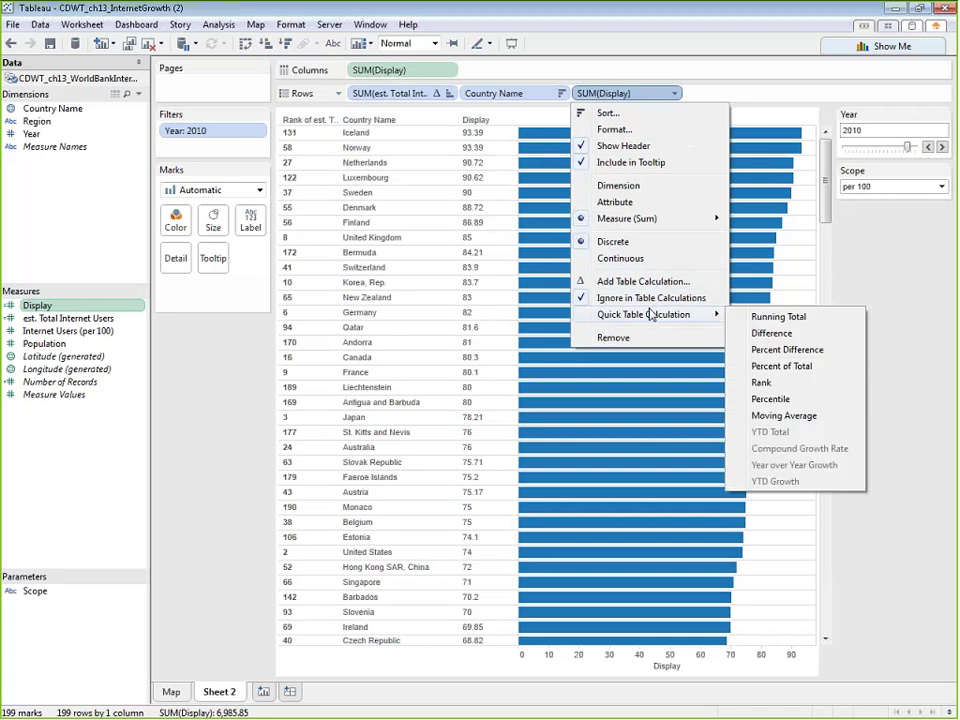
{"action": "left_click", "coordinate": [771, 386]}
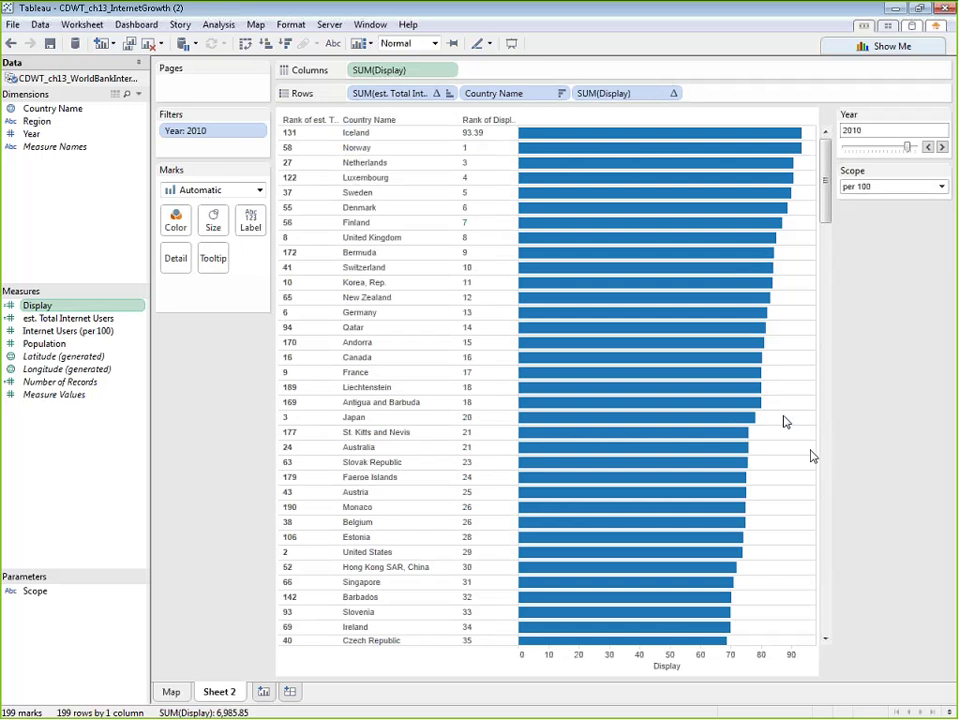
{"action": "left_click_drag", "start_coordinate": [572, 105], "coordinate": [448, 97]}
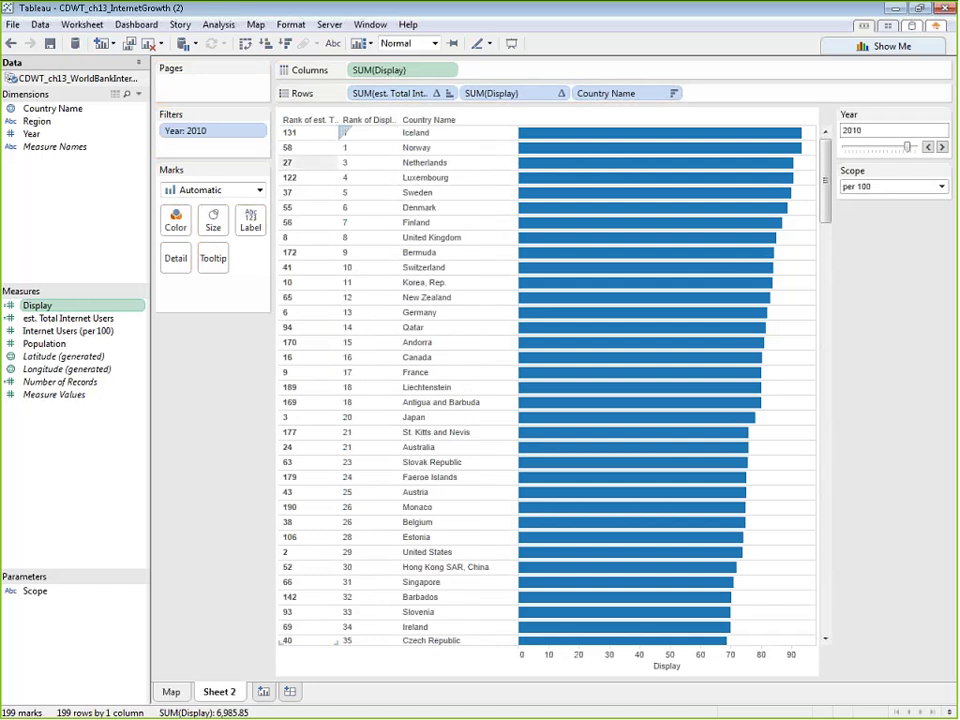
{"action": "left_click_drag", "start_coordinate": [338, 100], "coordinate": [38, 230]}
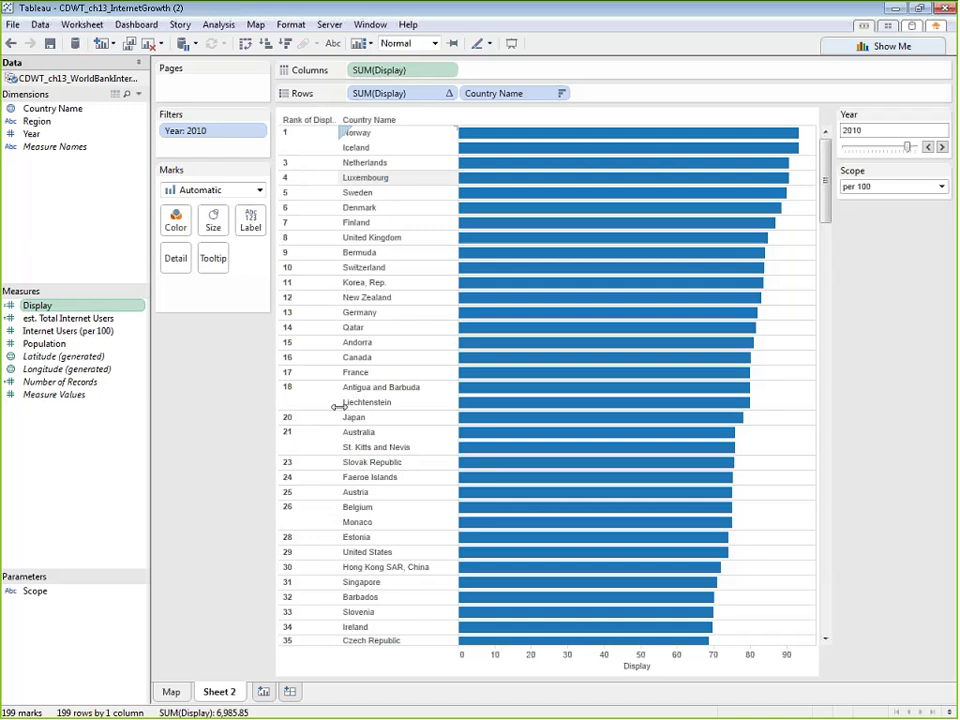
Edit the Rank table calculation on the Display pill in Rows so it runs along Country Name.
{"action": "left_click", "coordinate": [449, 93]}
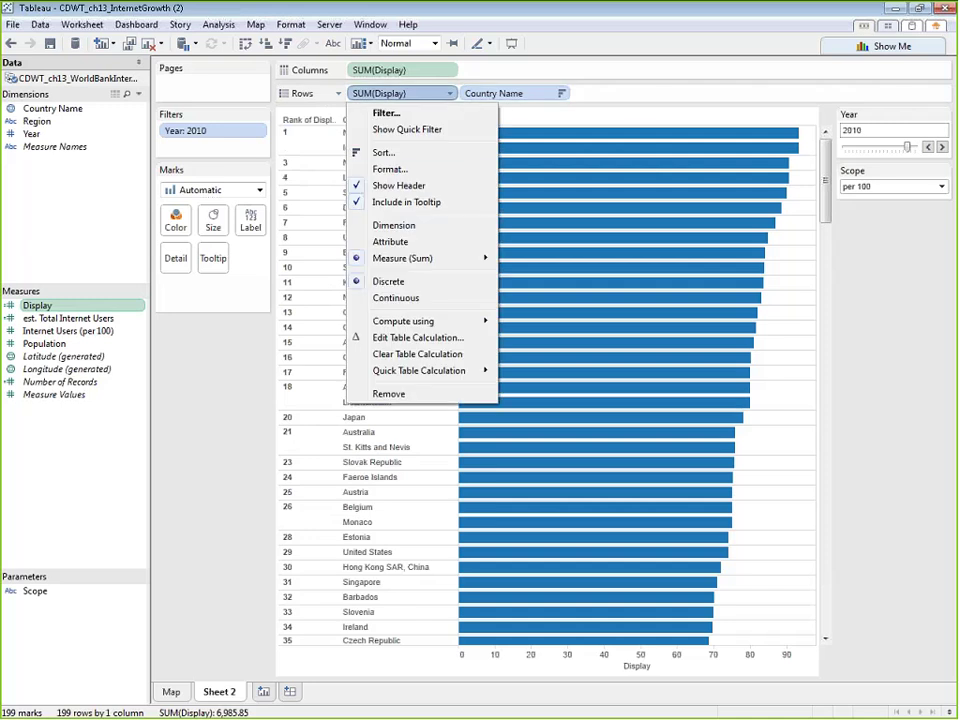
{"action": "left_click", "coordinate": [420, 338]}
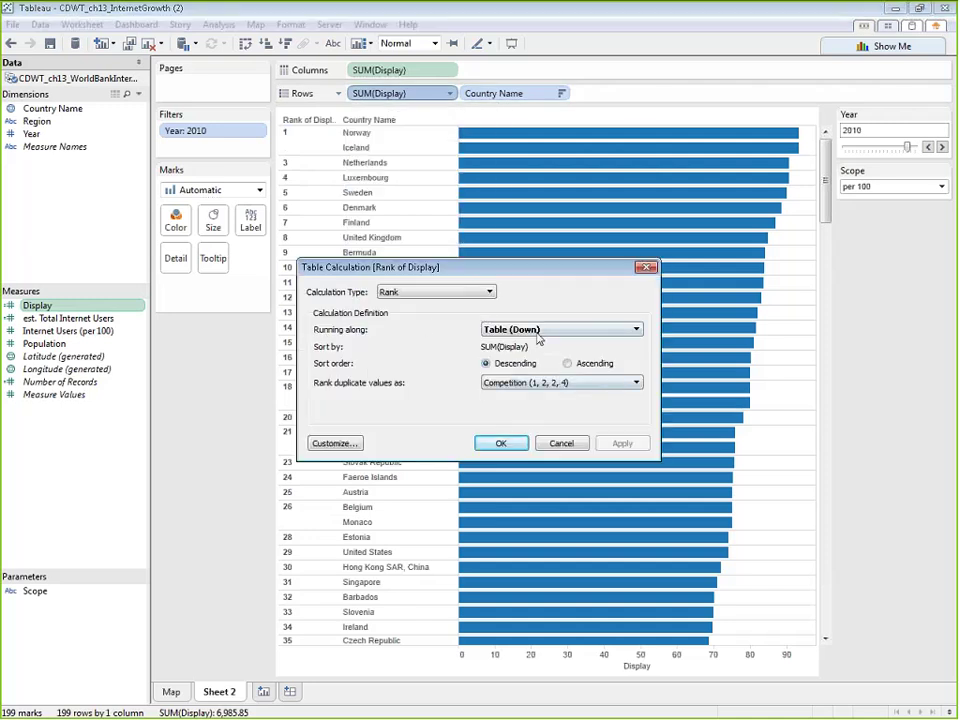
{"action": "left_click", "coordinate": [341, 444]}
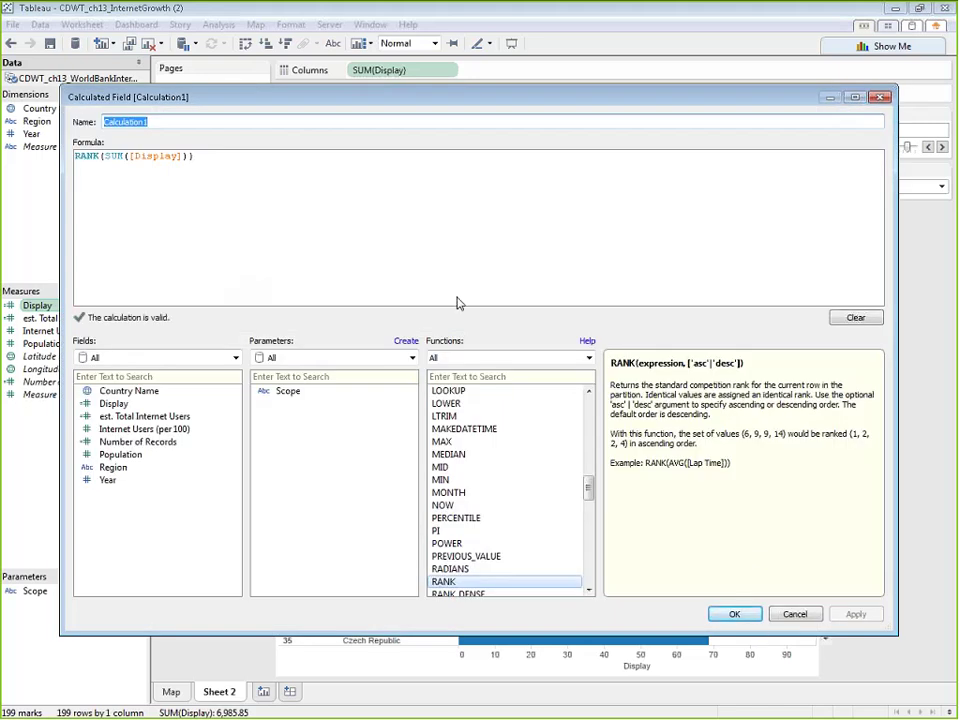
{"action": "left_click", "coordinate": [794, 614]}
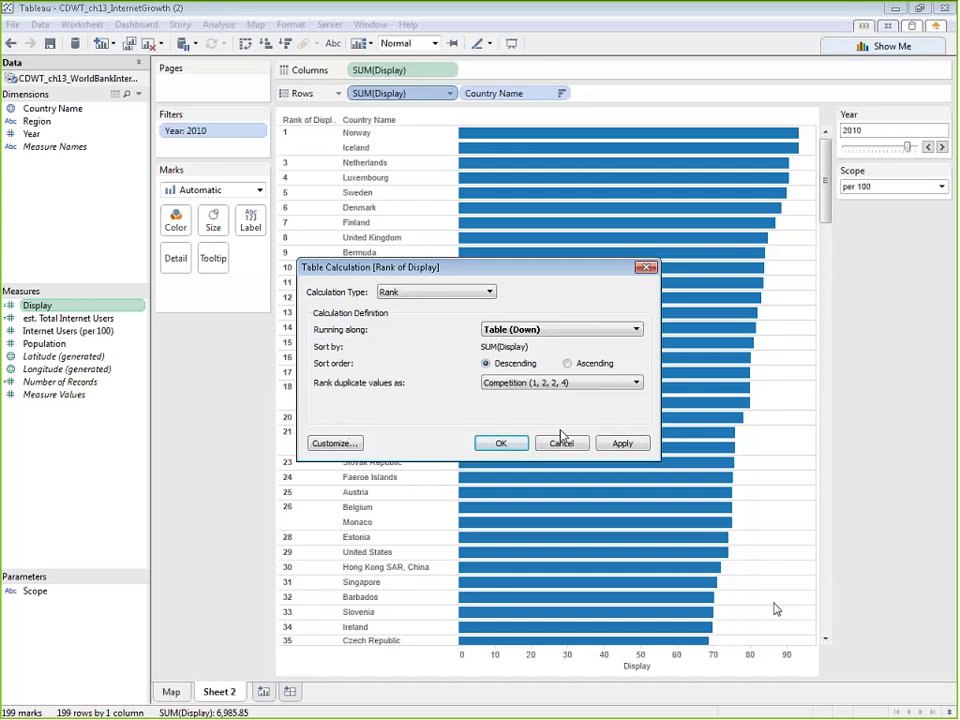
{"action": "left_click", "coordinate": [559, 329]}
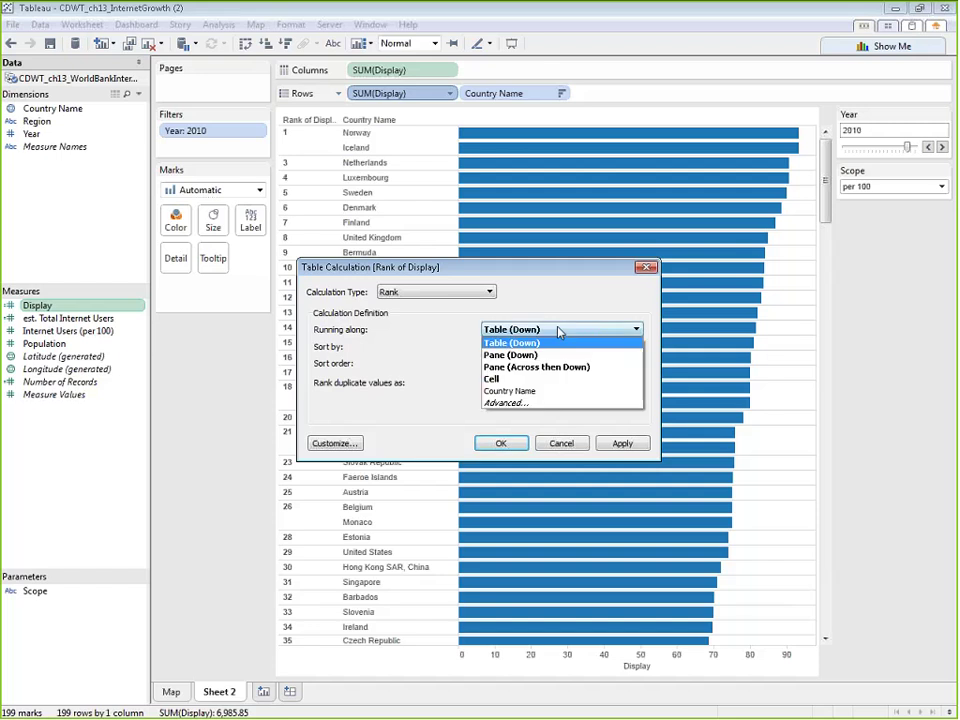
{"action": "left_click", "coordinate": [514, 404]}
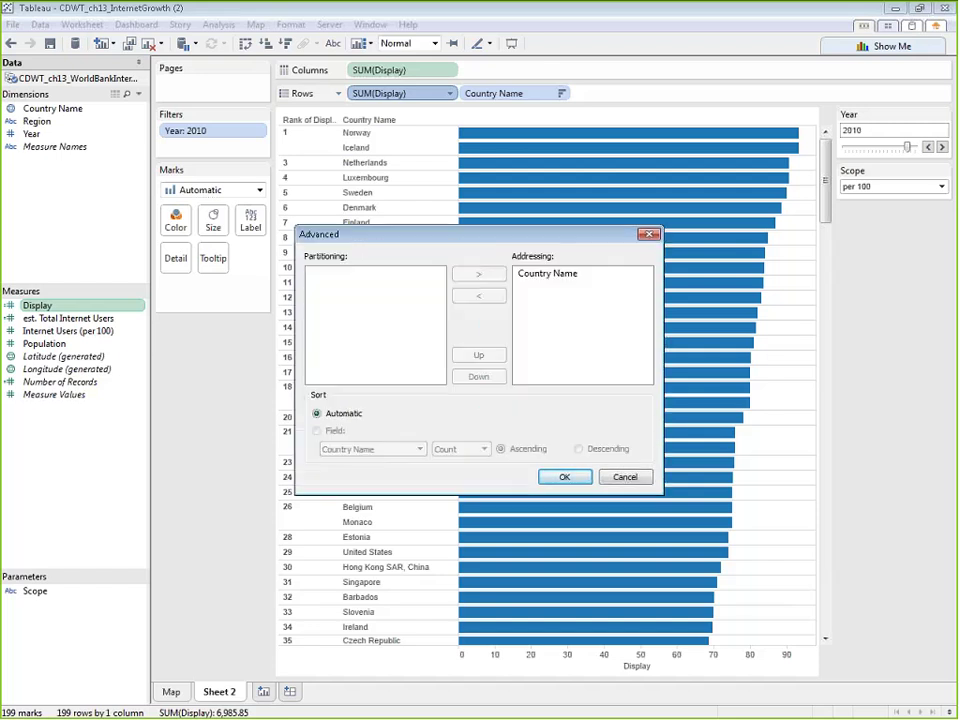
{"action": "left_click", "coordinate": [583, 476]}
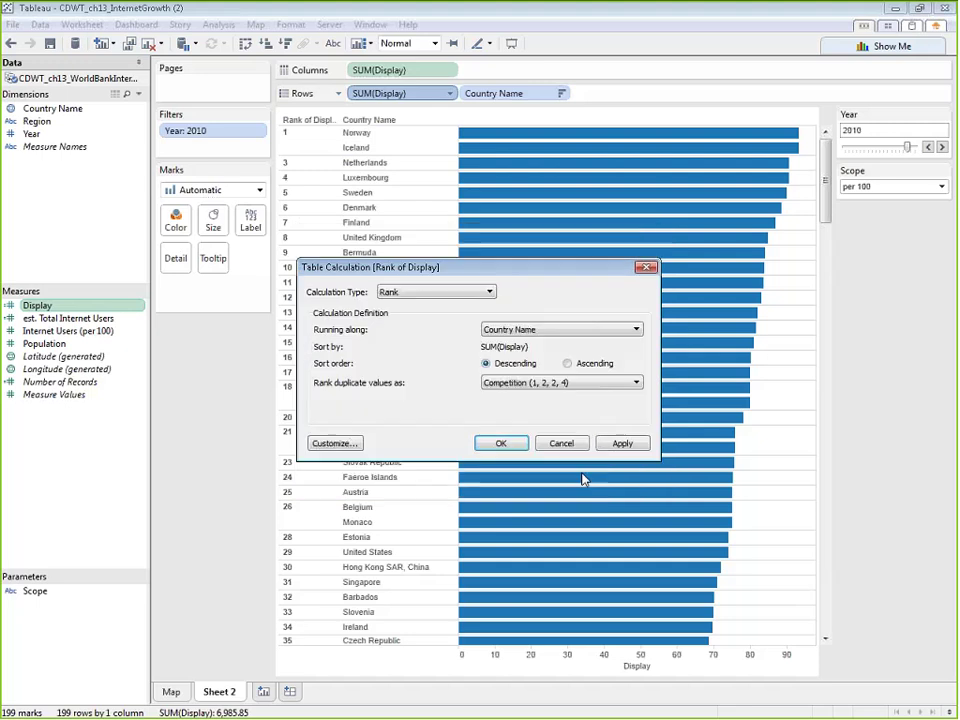
{"action": "left_click", "coordinate": [519, 446]}
Switch Scope back and forth between est. Total Users and per 100 to check the ranking and sort order, ending on per 100.
{"action": "mouse_move", "coordinate": [478, 135]}
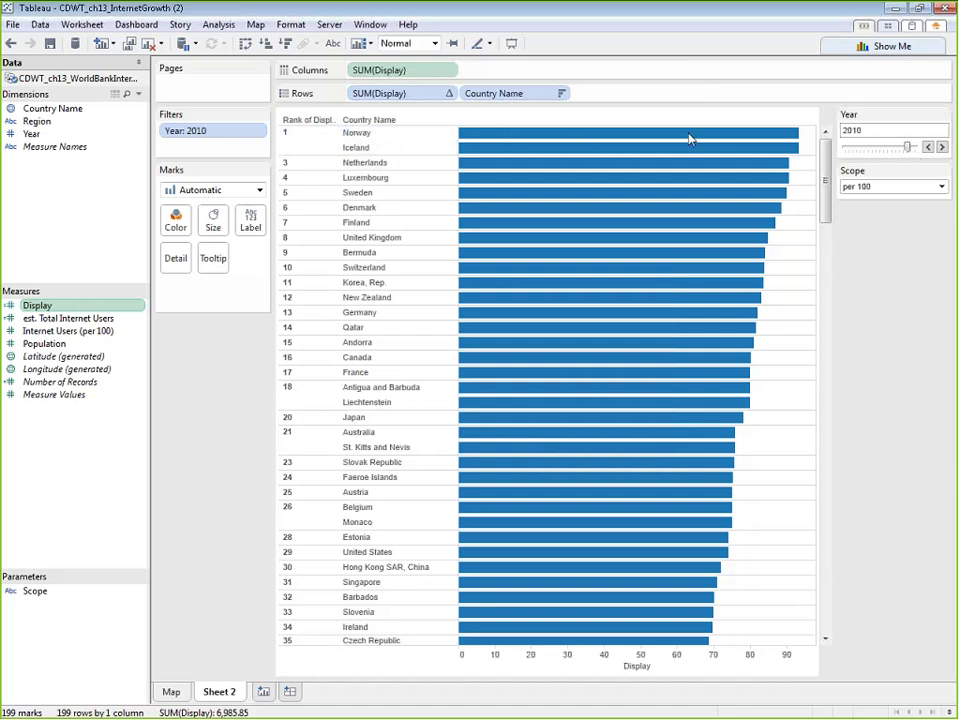
{"action": "mouse_move", "coordinate": [600, 139]}
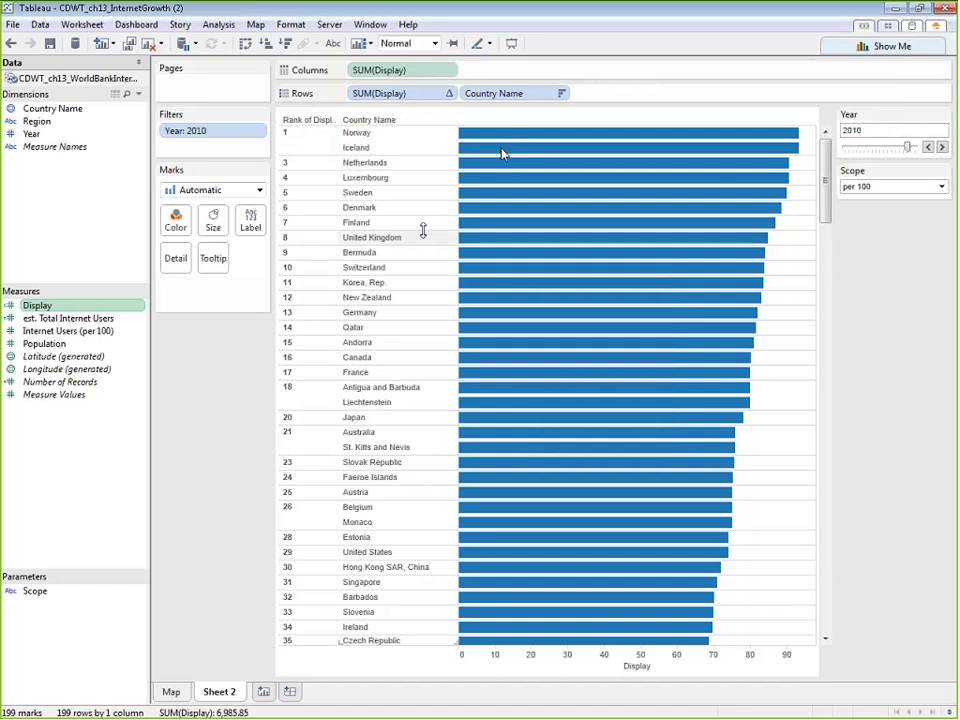
{"action": "left_click", "coordinate": [902, 194]}
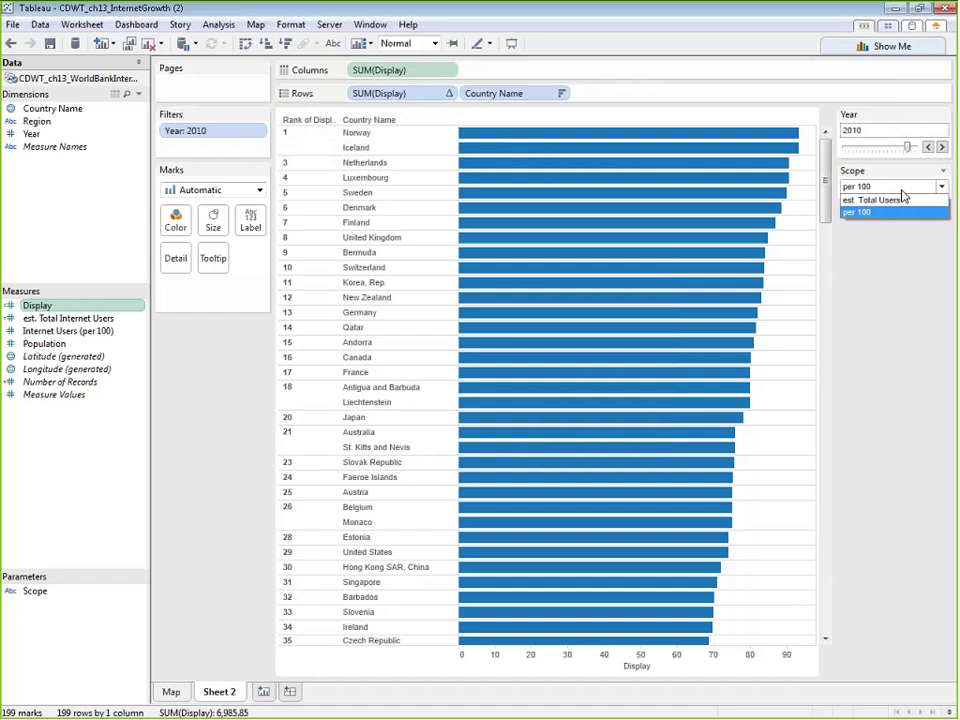
{"action": "left_click", "coordinate": [898, 200]}
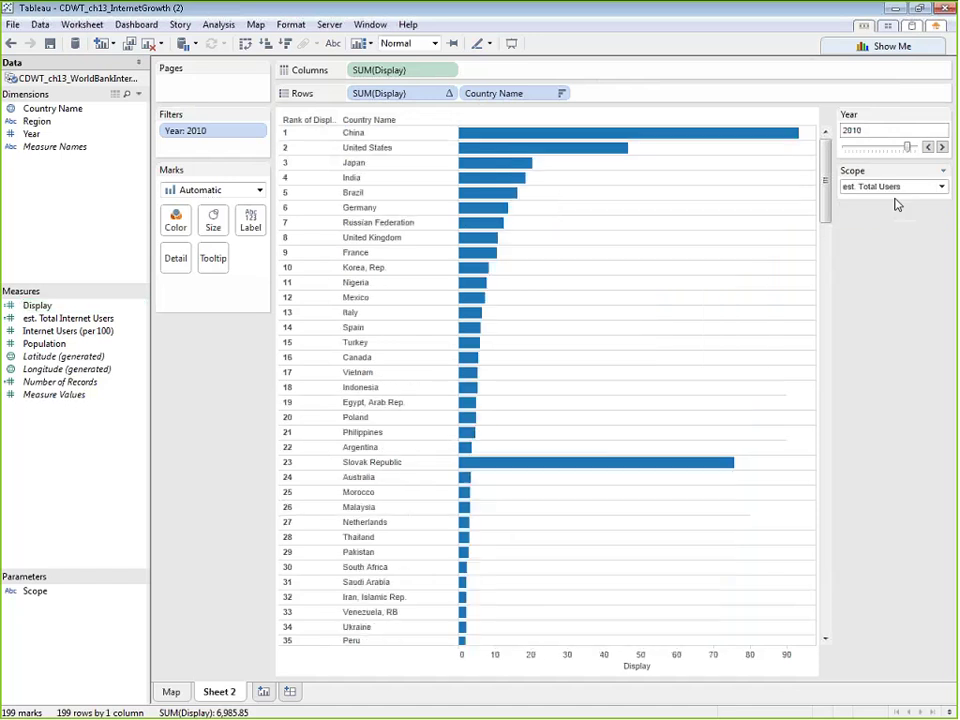
{"action": "left_click", "coordinate": [889, 187]}
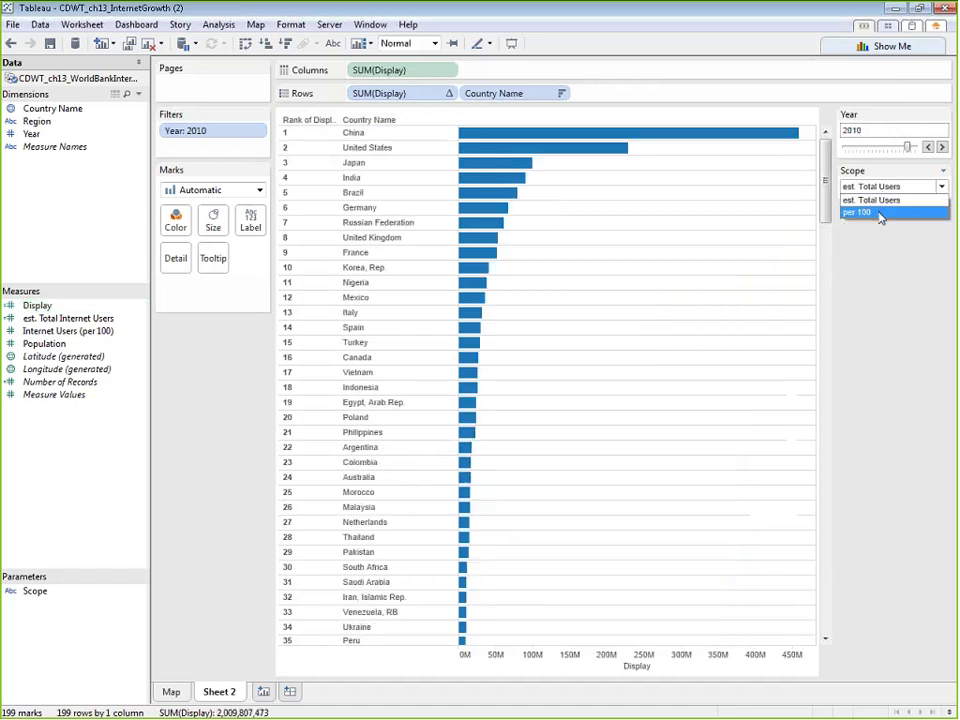
{"action": "left_click", "coordinate": [852, 212]}
{"action": "left_click", "coordinate": [878, 188]}
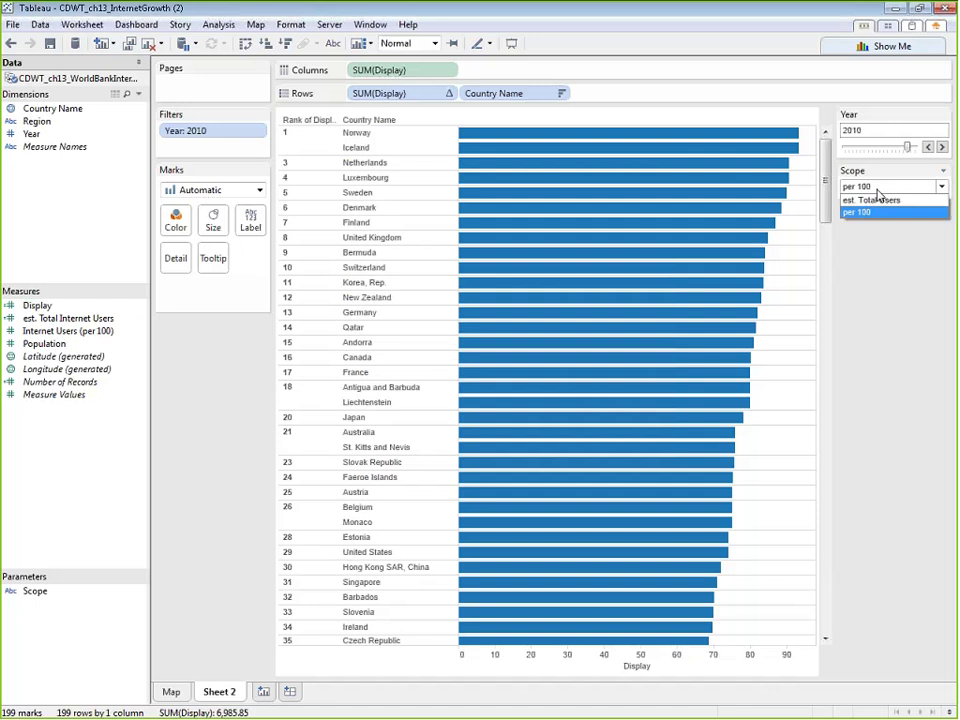
{"action": "left_click", "coordinate": [868, 200]}
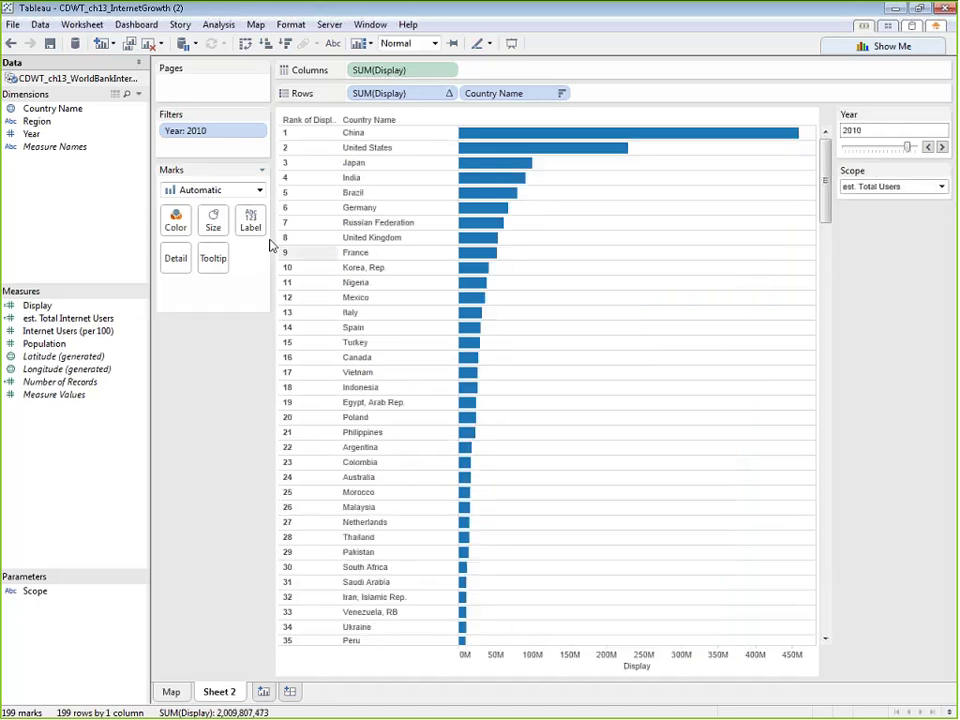
{"action": "left_click", "coordinate": [878, 188]}
{"action": "left_click", "coordinate": [852, 212]}
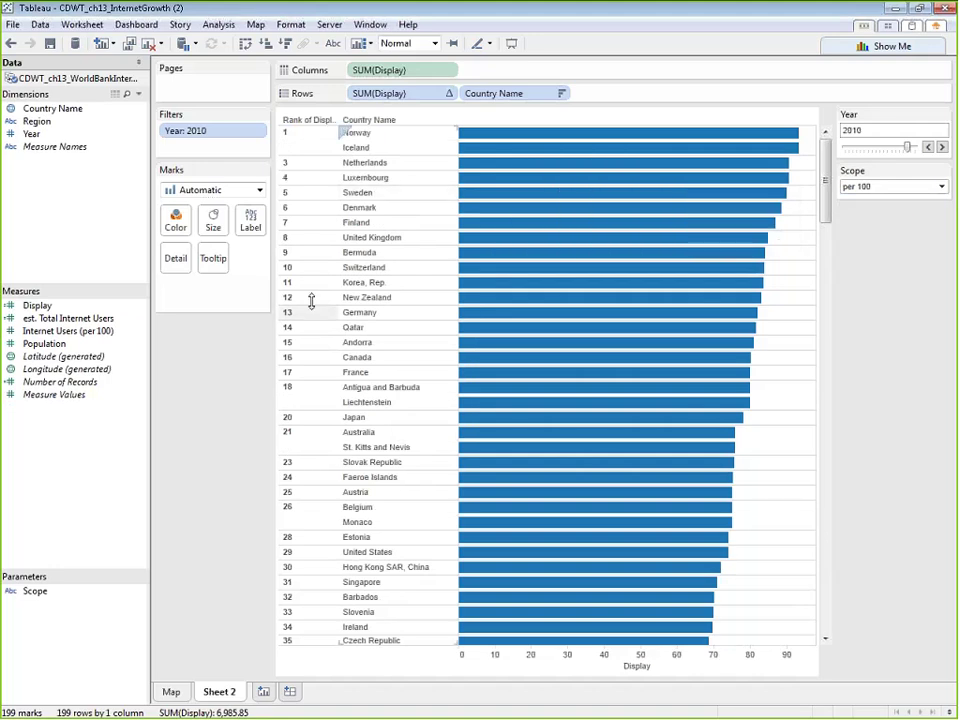
{"action": "left_click", "coordinate": [873, 188]}
{"action": "left_click", "coordinate": [871, 200]}
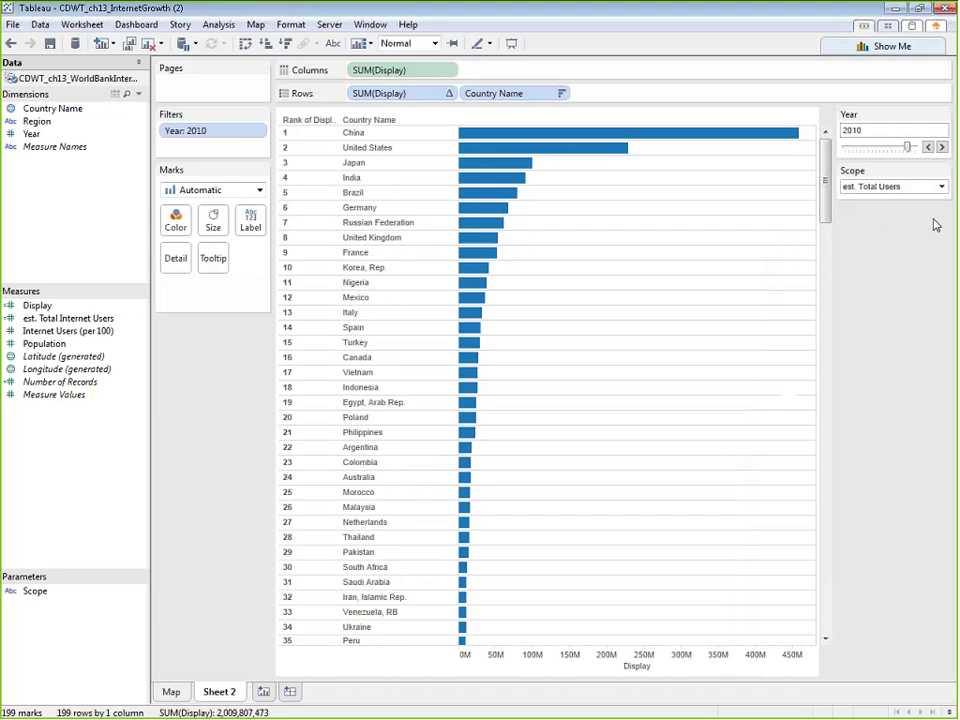
{"action": "left_click", "coordinate": [896, 189]}
{"action": "left_click", "coordinate": [877, 213]}
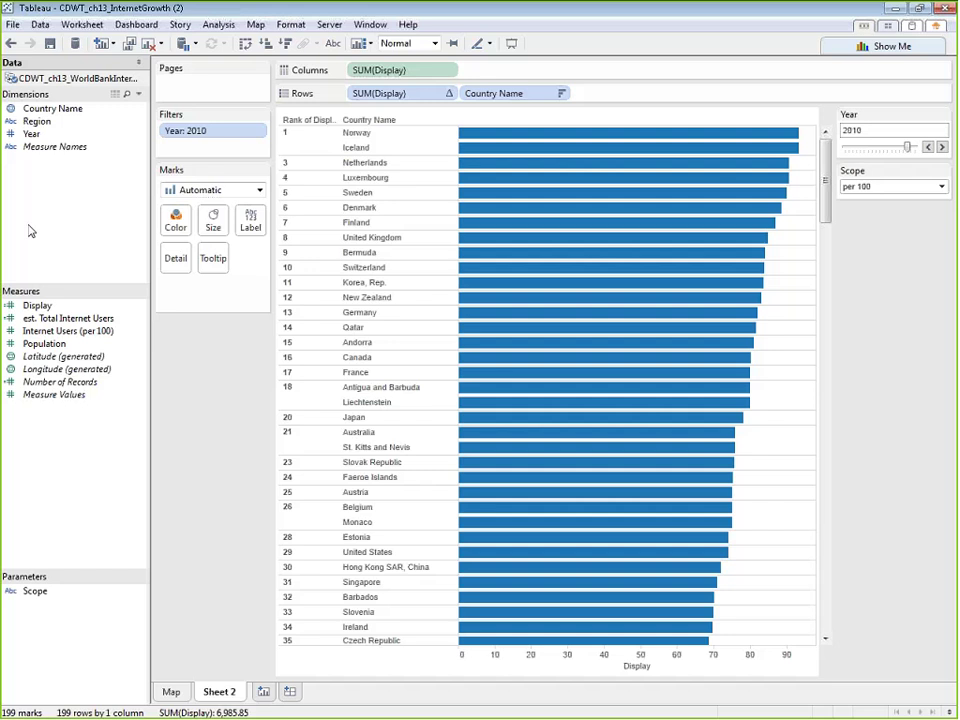
Color the bars by Region and set the Display rank calculation's advanced addressing to both Country Name and Region.
{"action": "left_click_drag", "start_coordinate": [40, 121], "coordinate": [175, 221]}
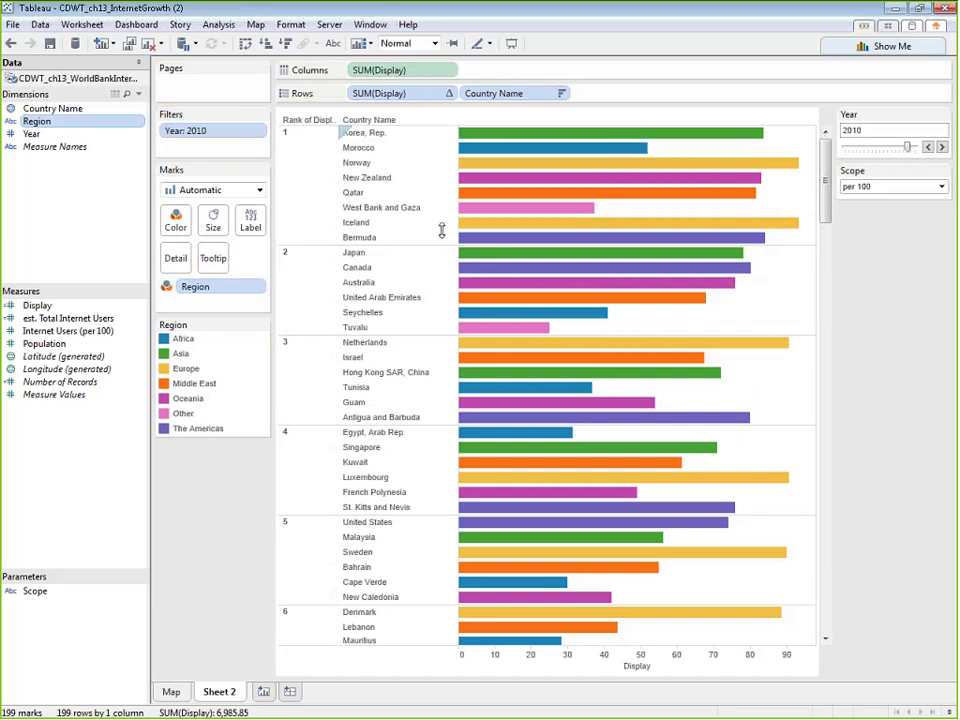
{"action": "left_click", "coordinate": [452, 96]}
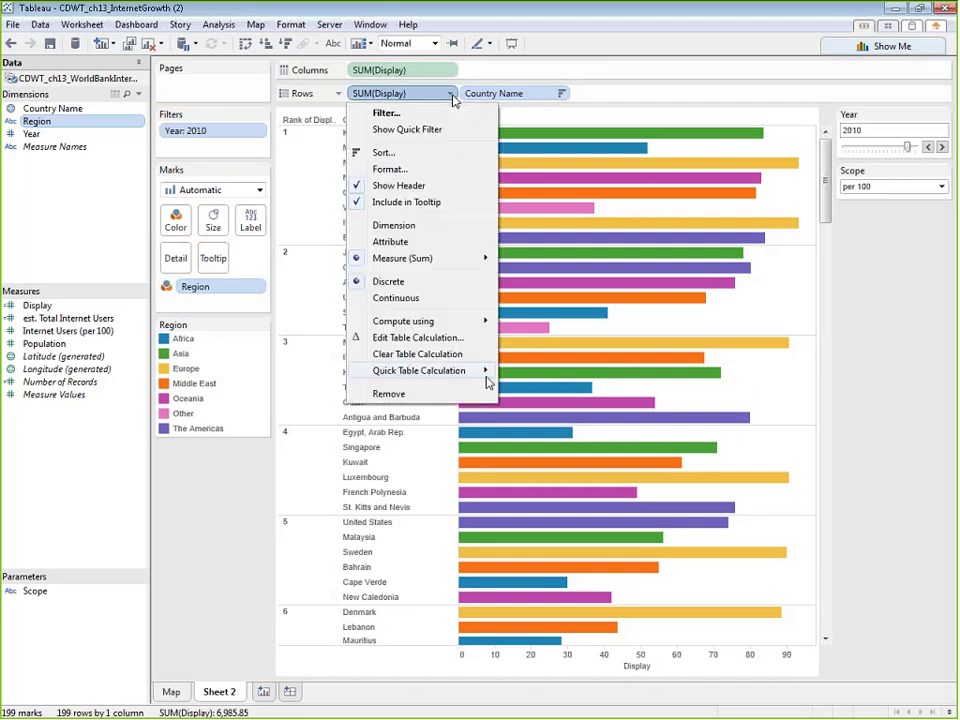
{"action": "left_click", "coordinate": [428, 338]}
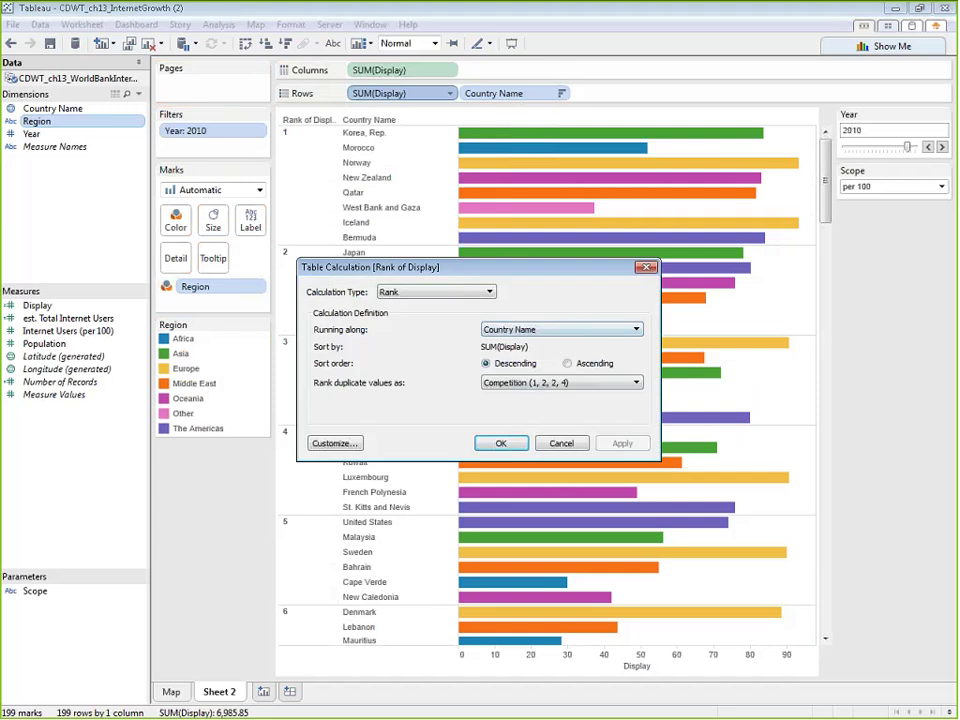
{"action": "left_click", "coordinate": [546, 385]}
{"action": "left_click", "coordinate": [538, 330]}
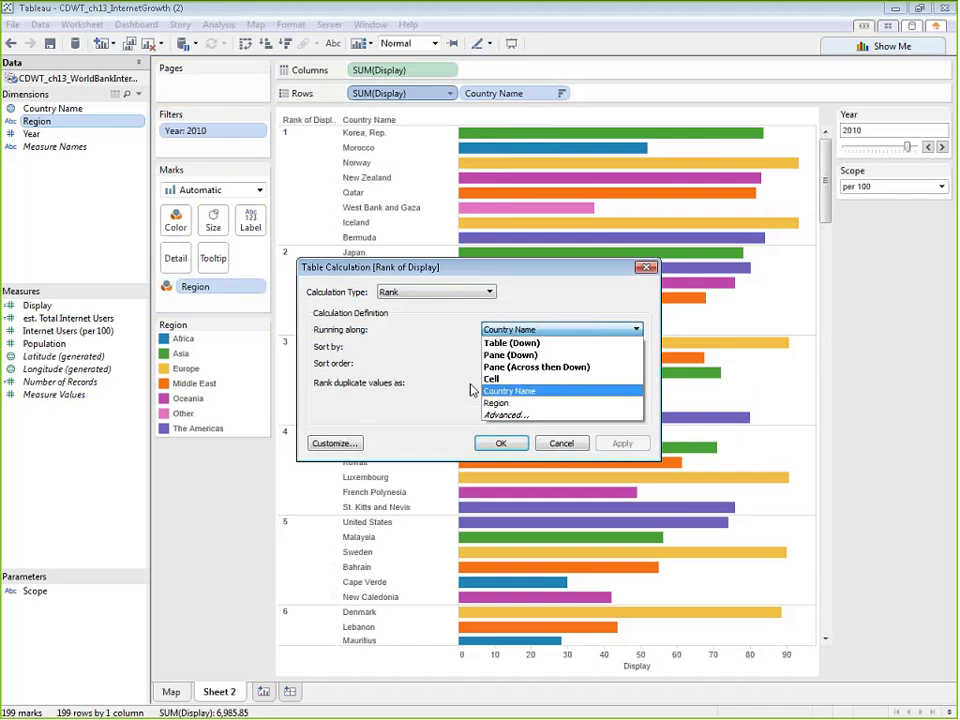
{"action": "left_click", "coordinate": [505, 415]}
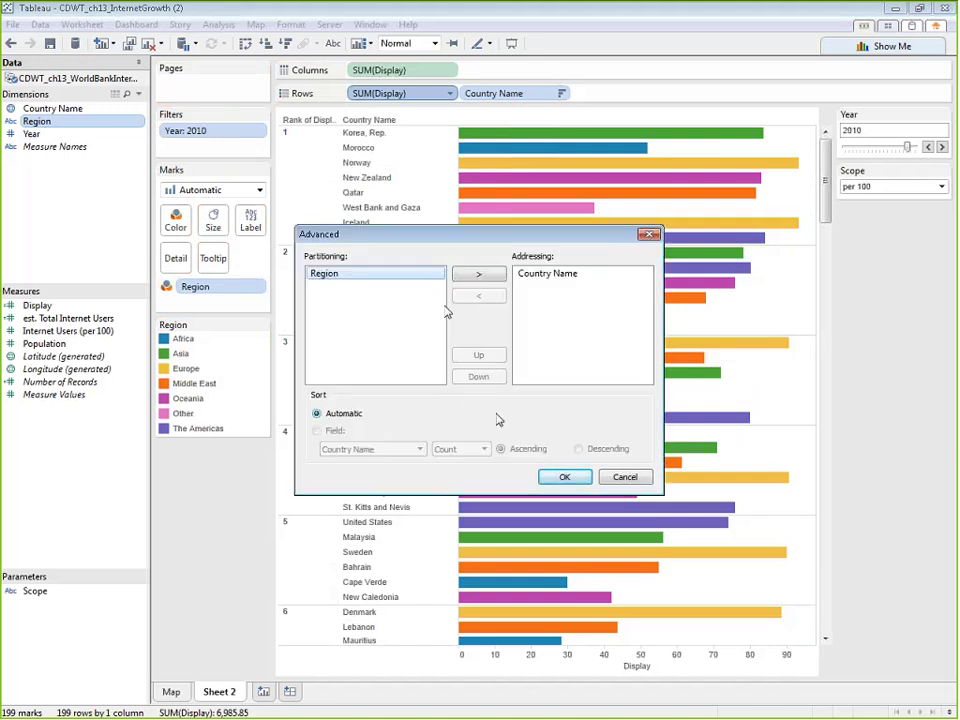
{"action": "left_click", "coordinate": [480, 274]}
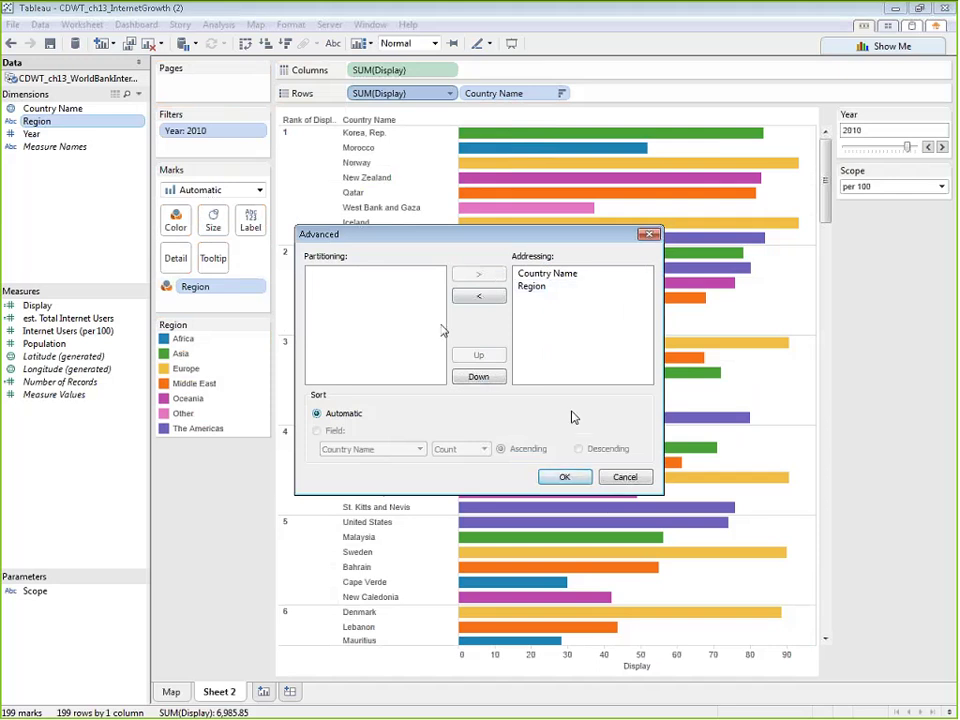
{"action": "left_click", "coordinate": [571, 477]}
{"action": "left_click", "coordinate": [630, 444]}
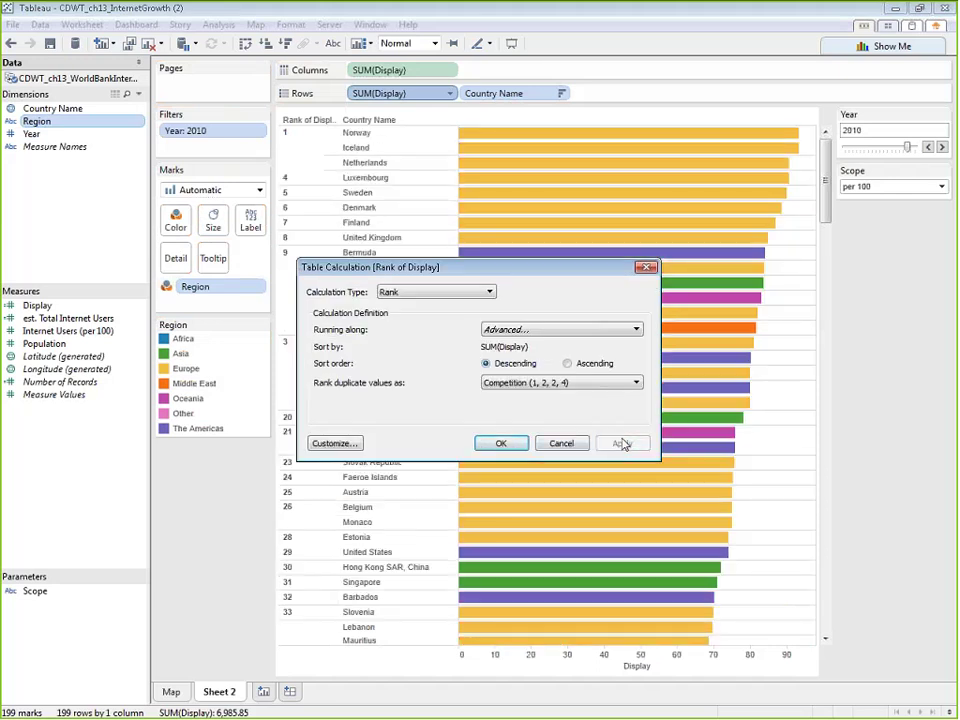
{"action": "left_click", "coordinate": [501, 443]}
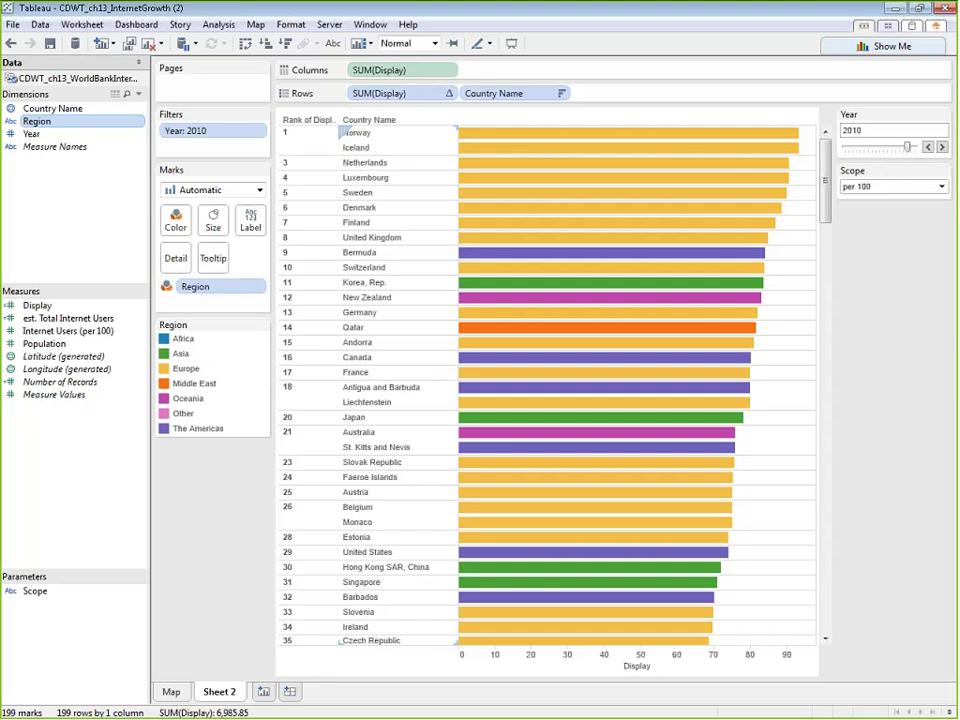
Exclude the command buttons from the bar chart's tooltip.
{"action": "mouse_move", "coordinate": [531, 258]}
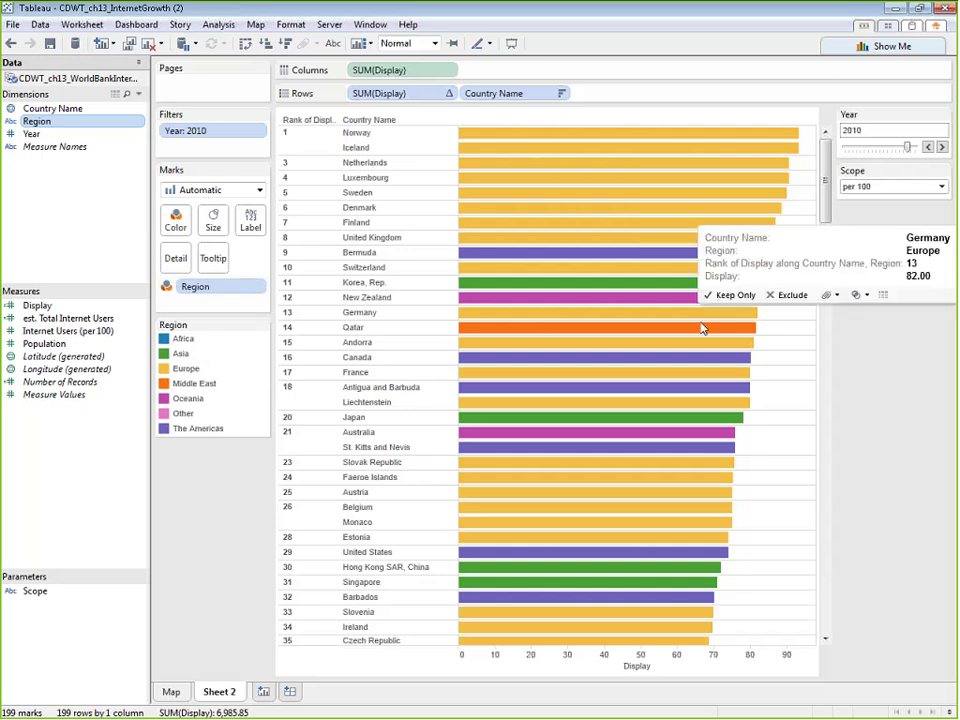
{"action": "mouse_move", "coordinate": [640, 332]}
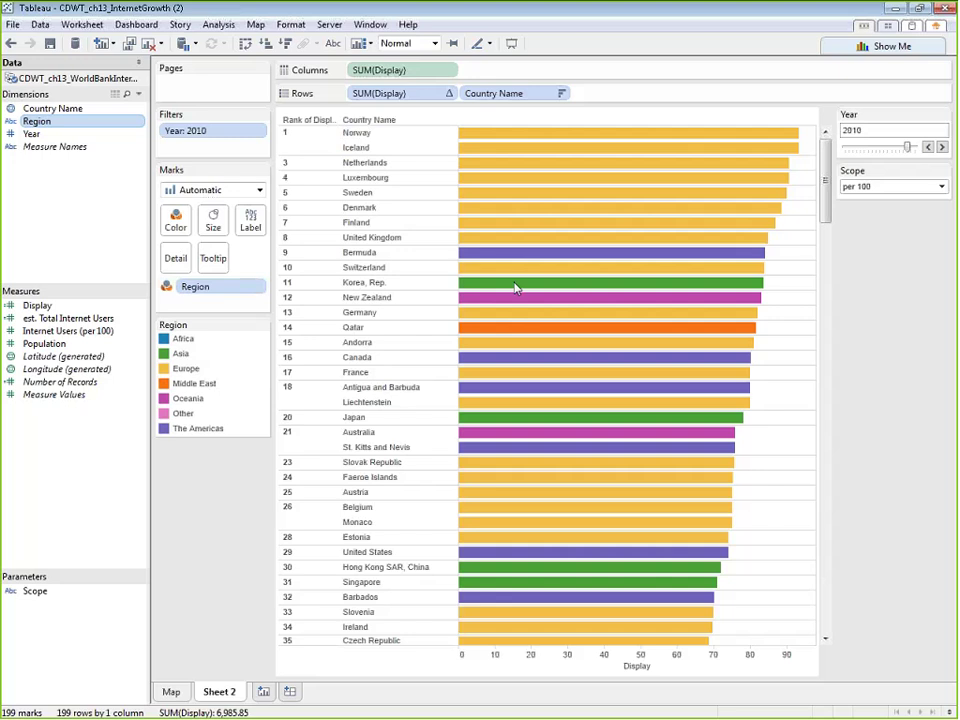
{"action": "mouse_move", "coordinate": [503, 304]}
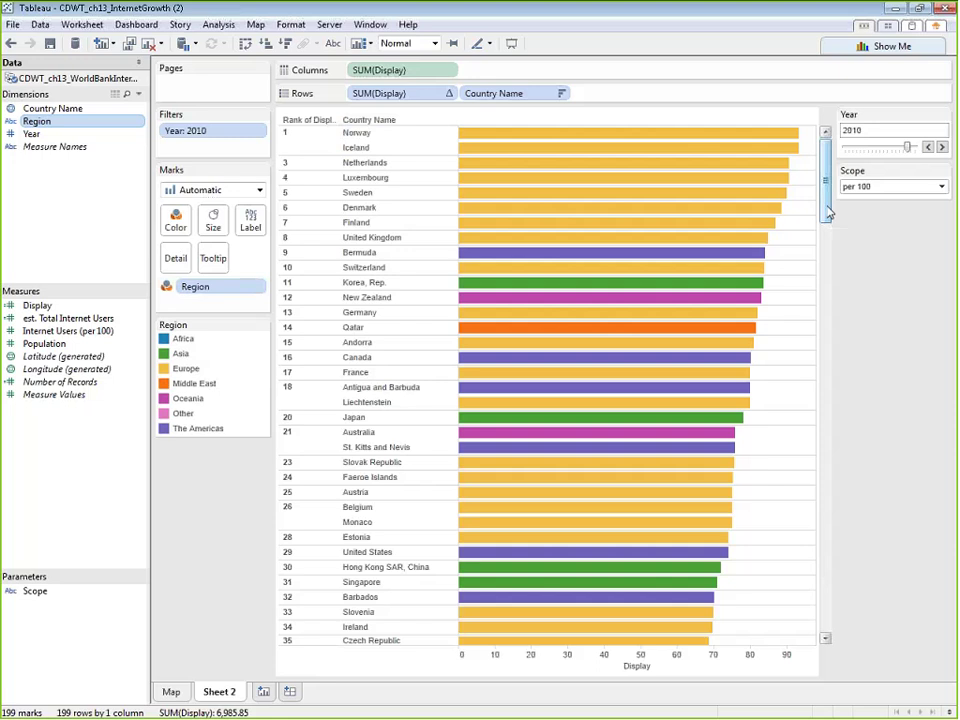
{"action": "mouse_move", "coordinate": [484, 240]}
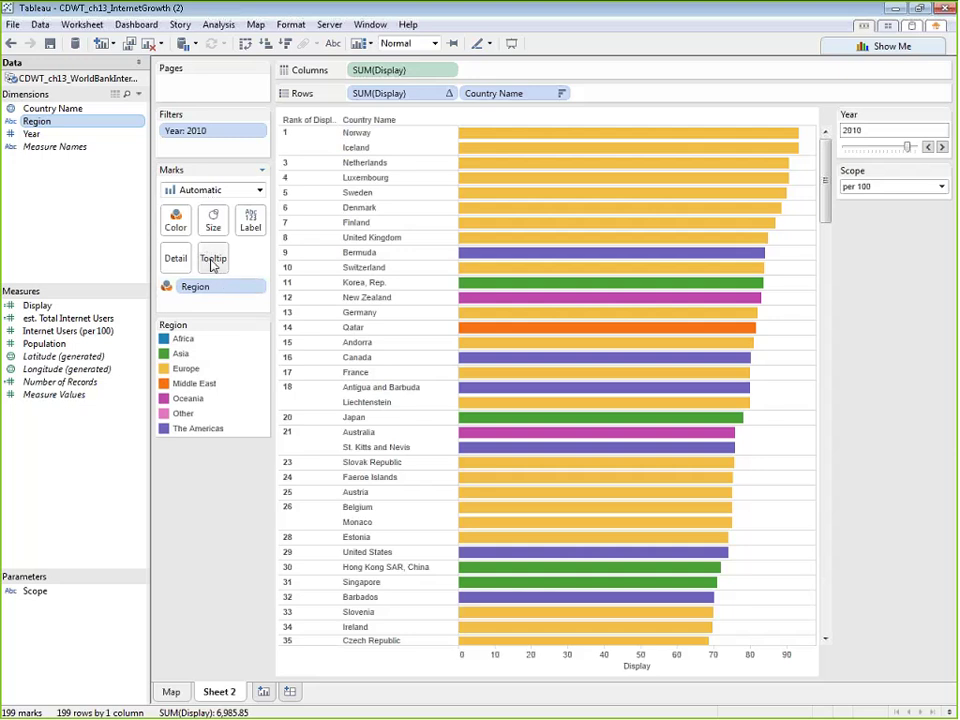
{"action": "left_click", "coordinate": [941, 186]}
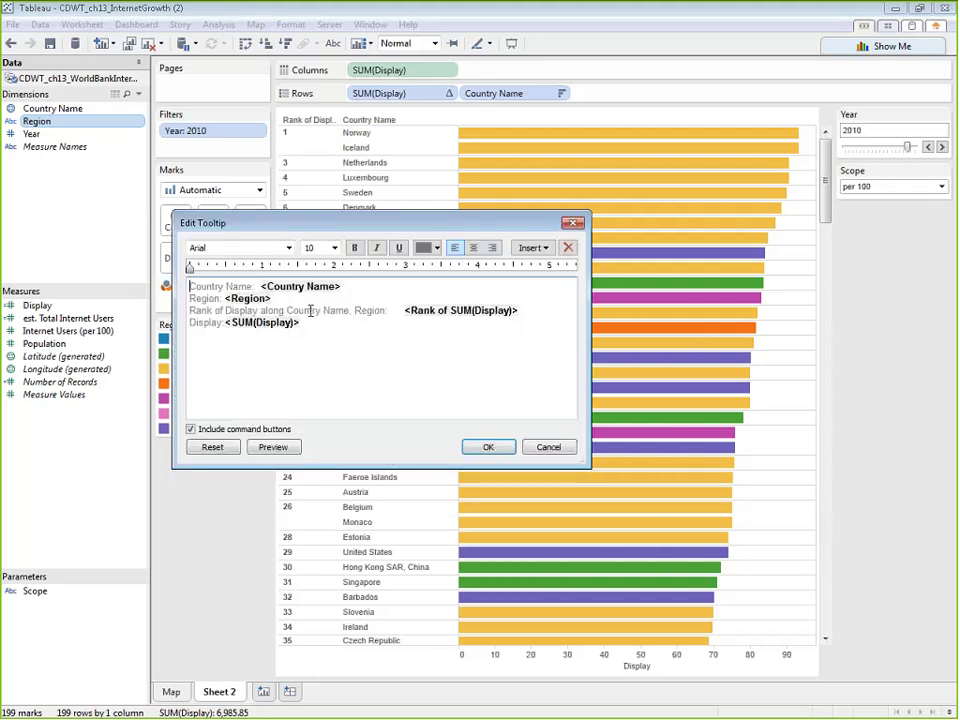
{"action": "left_click", "coordinate": [190, 429]}
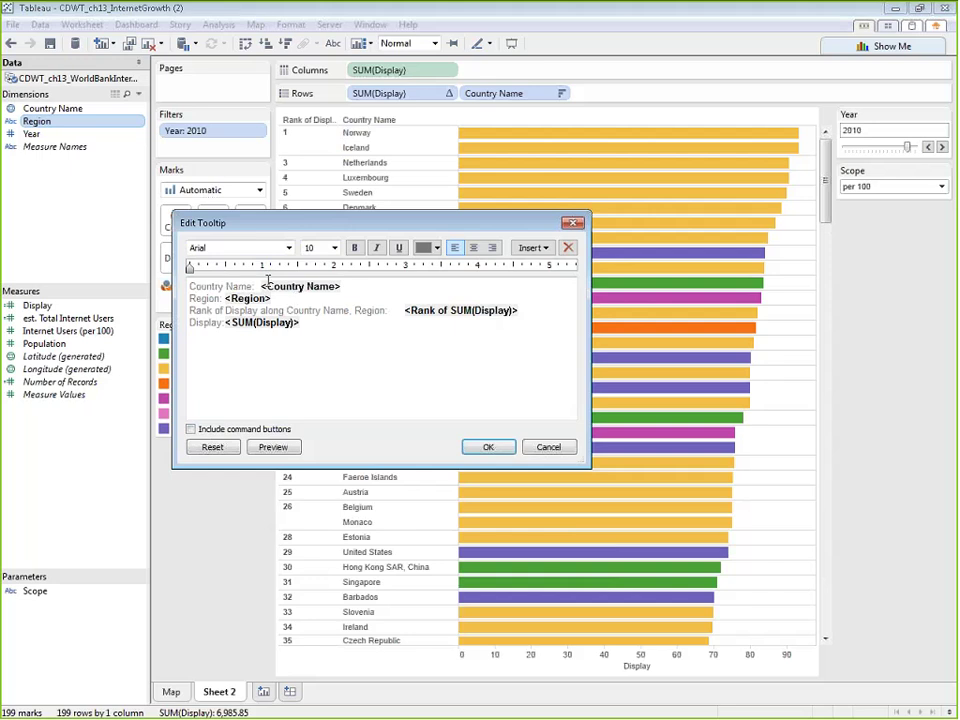
Remove the "Country Name:" label from the tooltip and set the country field's font size to 12.
{"action": "left_click_drag", "start_coordinate": [260, 286], "coordinate": [48, 293]}
{"action": "key", "text": "Delete"}
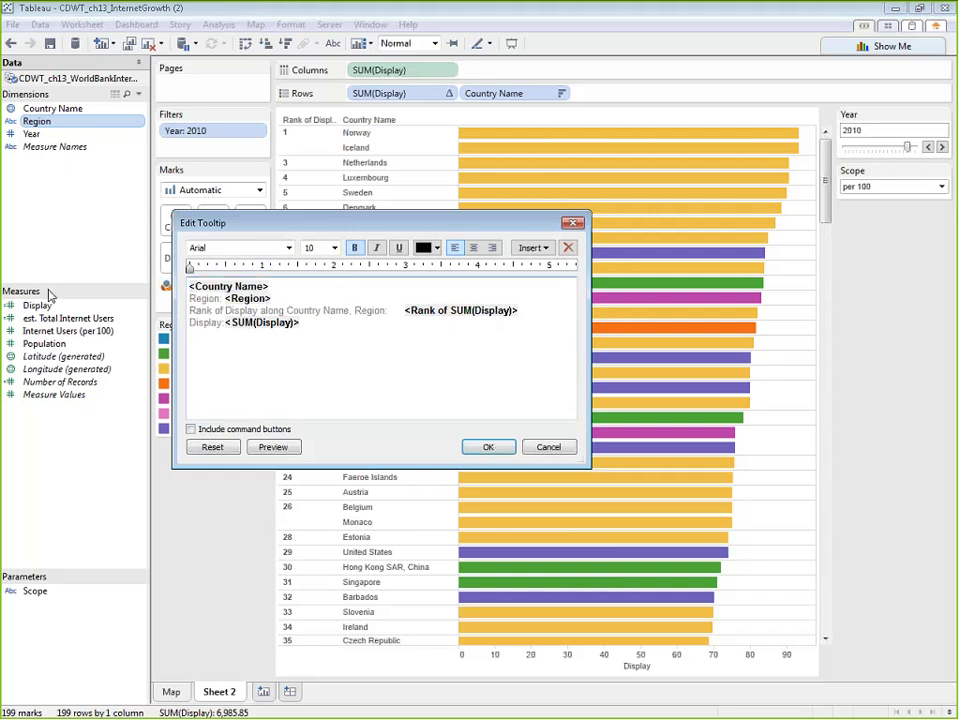
{"action": "left_click_drag", "start_coordinate": [189, 286], "coordinate": [305, 260]}
{"action": "left_click", "coordinate": [333, 248]}
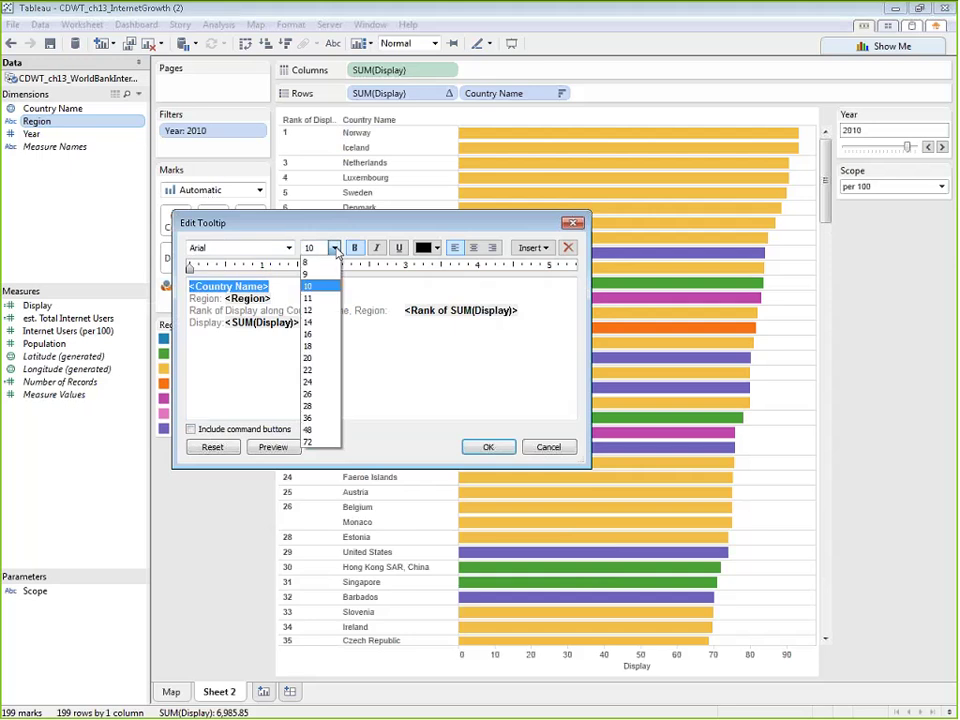
{"action": "left_click", "coordinate": [320, 318]}
Move the Region field onto the tooltip's first line in parentheses after the Country Name field, without its "Region:" label.
{"action": "left_click", "coordinate": [289, 288]}
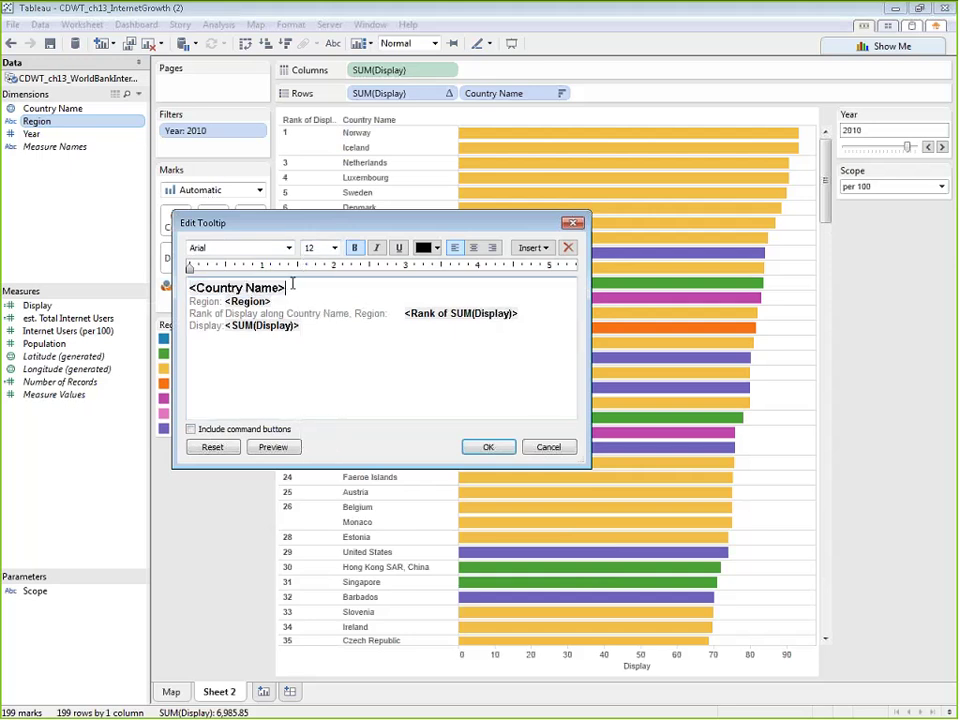
{"action": "type", "text": "("}
{"action": "key", "text": "Delete"}
{"action": "key", "text": "Delete"}
{"action": "key", "text": "Delete"}
{"action": "key", "text": "Delete"}
{"action": "key", "text": "Delete"}
{"action": "key", "text": "Delete"}
{"action": "key", "text": "Delete"}
{"action": "key", "text": "Delete"}
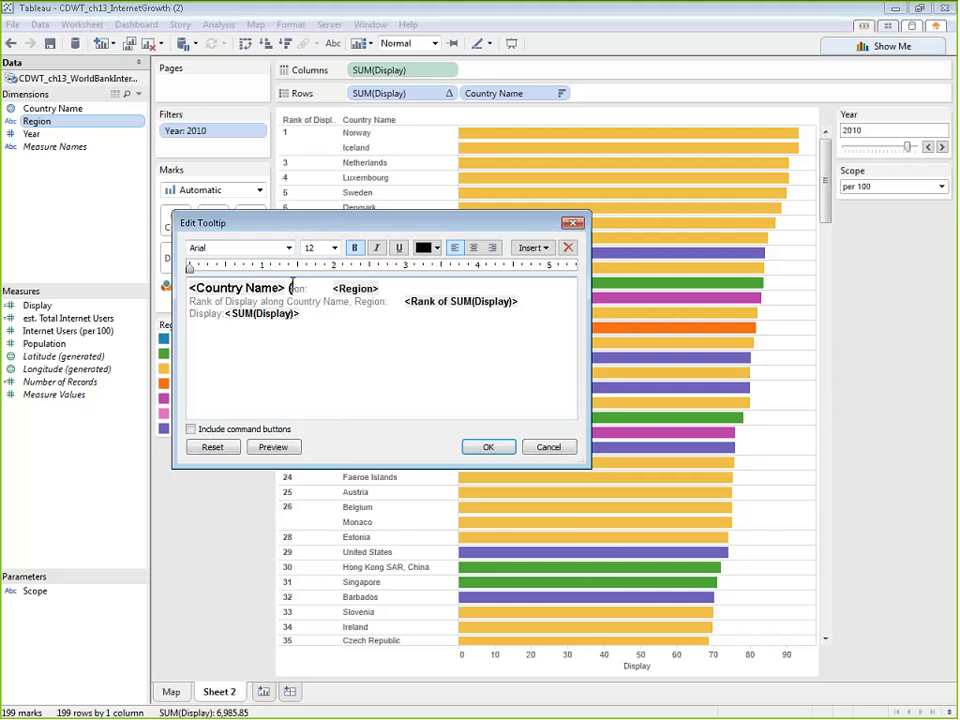
{"action": "key", "text": "Delete"}
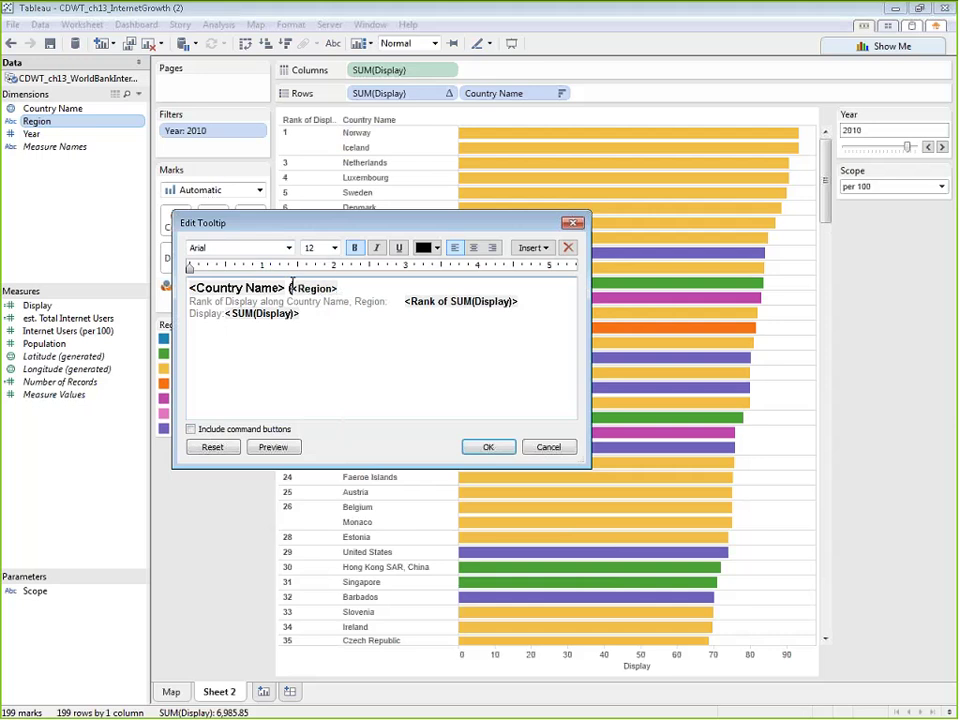
{"action": "key", "text": "shift+Right"}
{"action": "key", "text": "shift+Right"}
{"action": "key", "text": "shift+Right"}
{"action": "key", "text": "shift+Right"}
{"action": "key", "text": "shift+Right"}
{"action": "key", "text": "shift+Right"}
{"action": "key", "text": "shift+Right"}
{"action": "key", "text": "shift+Right"}
{"action": "key", "text": "End"}
{"action": "type", "text": ")"}
Set the font size of the parenthesised Region field in the tooltip to 10.
{"action": "key", "text": "shift+Left"}
{"action": "key", "text": "shift+Left"}
{"action": "key", "text": "shift+Left"}
{"action": "key", "text": "shift+Left"}
{"action": "key", "text": "shift+Left"}
{"action": "key", "text": "shift+Left"}
{"action": "key", "text": "shift+Left"}
{"action": "key", "text": "shift+Left"}
{"action": "key", "text": "shift+Left"}
{"action": "key", "text": "shift+Left"}
{"action": "left_click", "coordinate": [334, 248]}
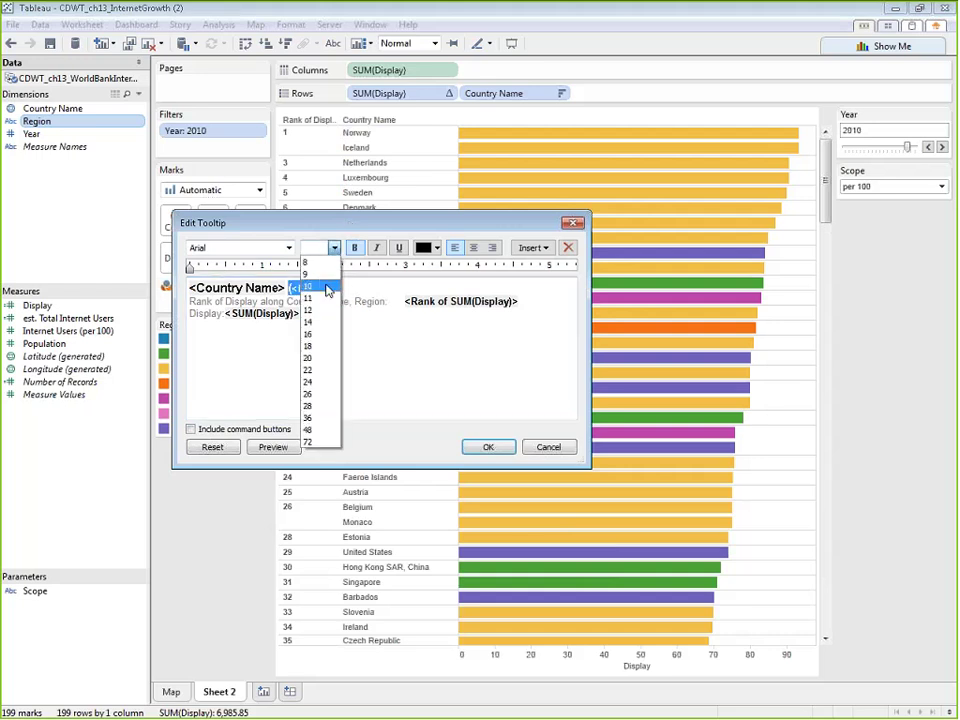
{"action": "left_click", "coordinate": [310, 286]}
{"action": "left_click", "coordinate": [259, 336]}
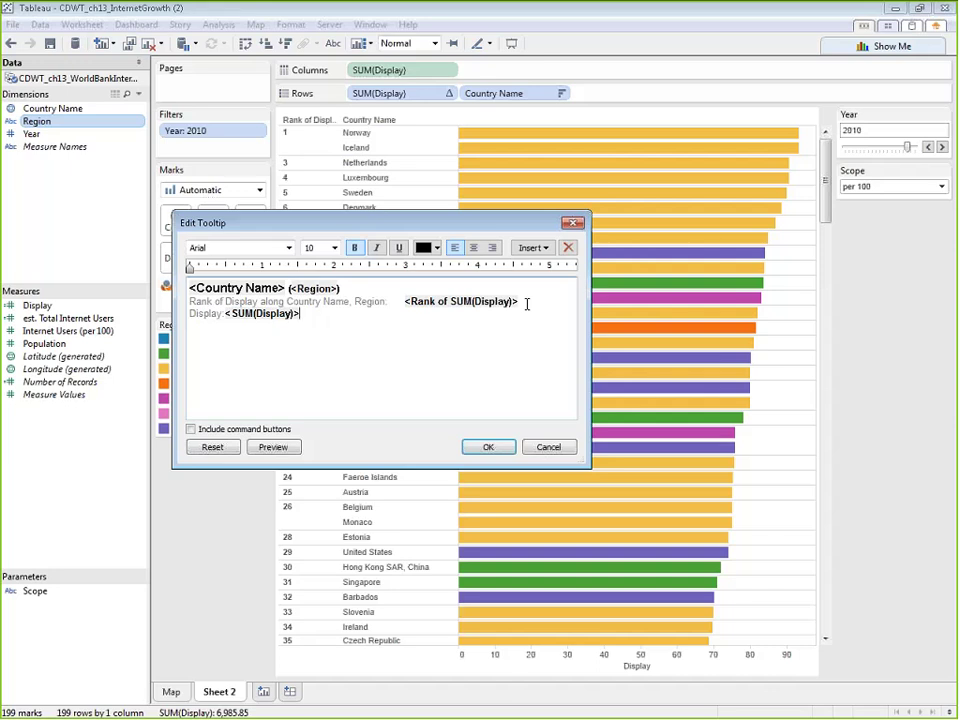
Move the Rank of SUM(Display) field in front of Country Name on the tooltip's first line and follow it with a period.
{"action": "left_click_drag", "start_coordinate": [527, 302], "coordinate": [408, 298]}
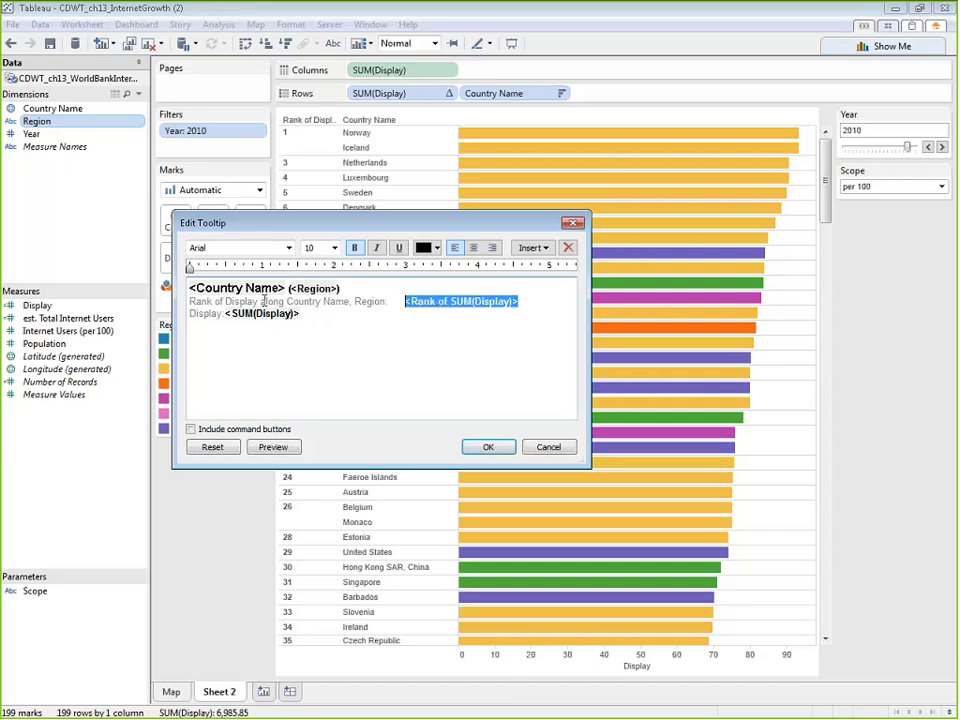
{"action": "left_click_drag", "start_coordinate": [264, 301], "coordinate": [193, 288]}
{"action": "left_click", "coordinate": [305, 289]}
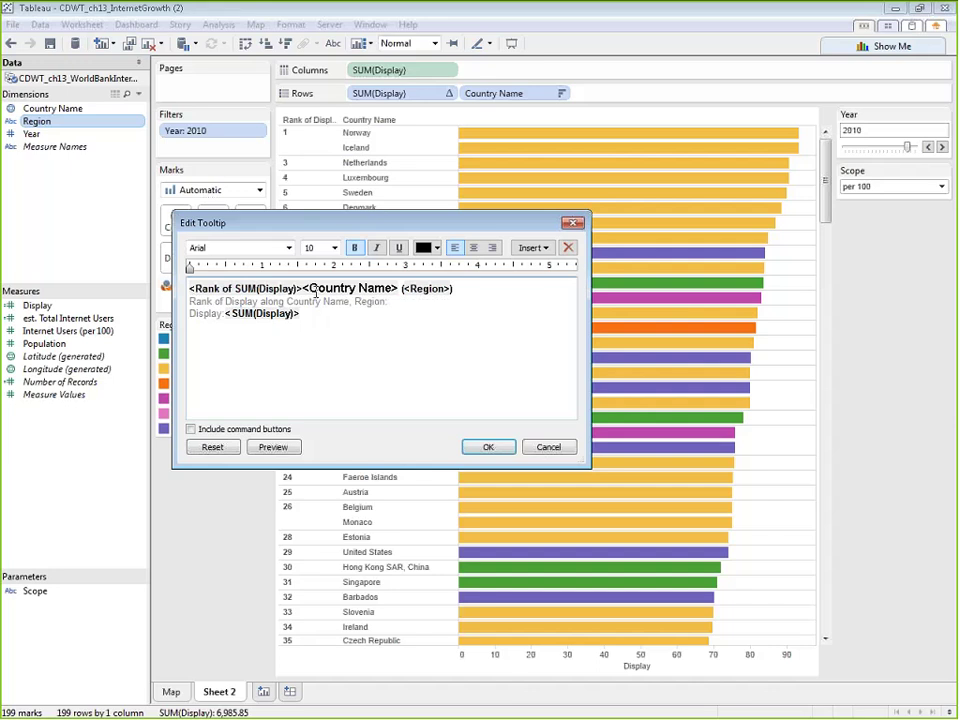
{"action": "type", "text": "."}
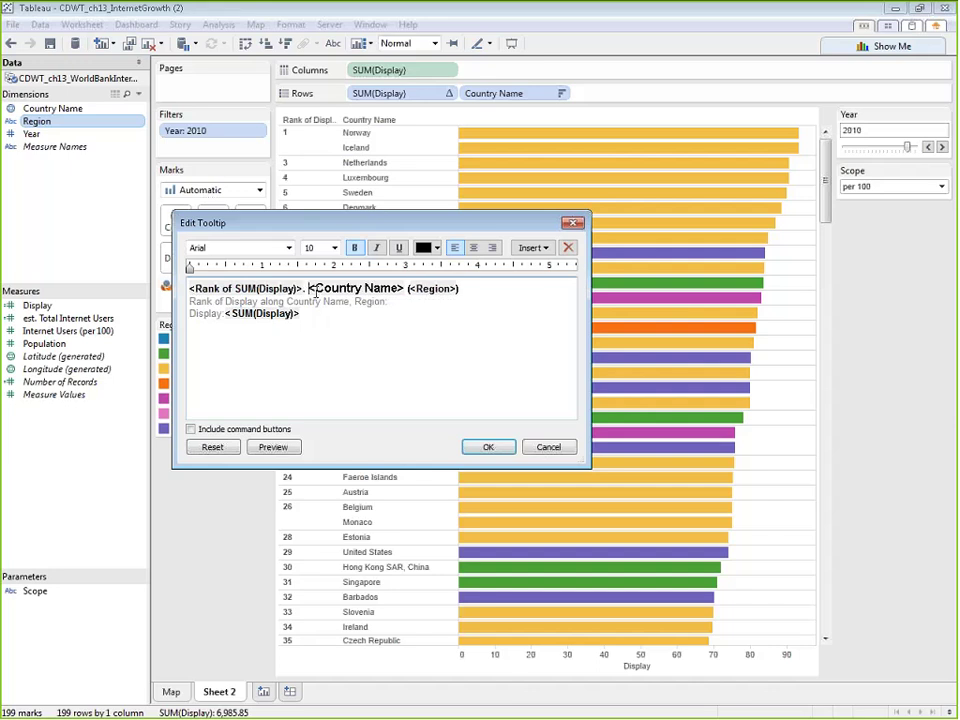
Set the tooltip's entire first line to font size 10 and delete the leftover "Rank of Display along Country Name, Region:" line.
{"action": "left_click_drag", "start_coordinate": [459, 289], "coordinate": [190, 288]}
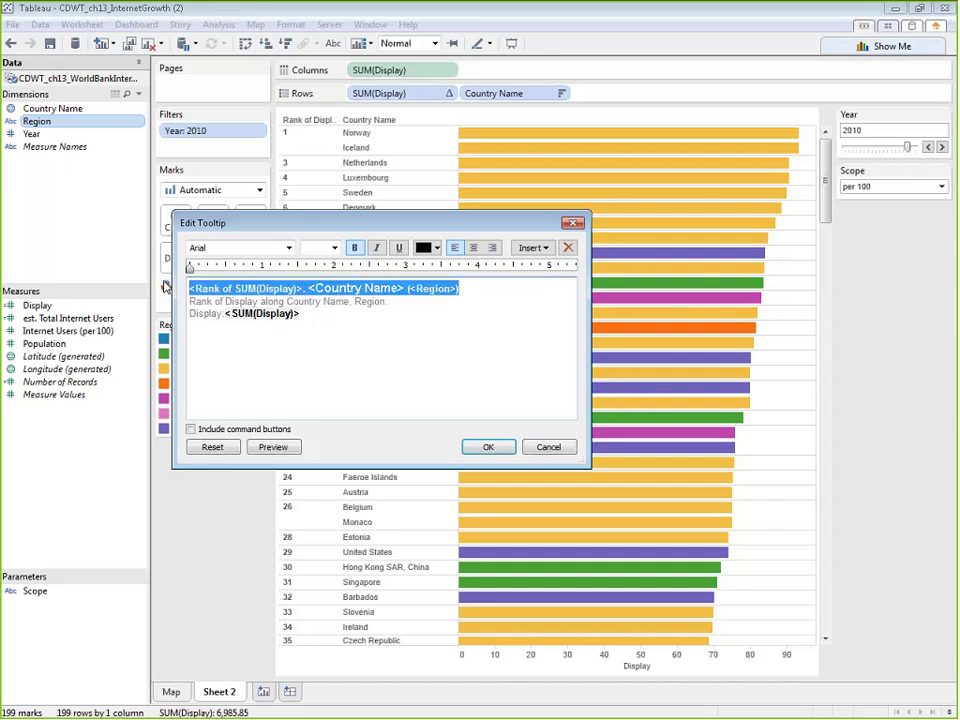
{"action": "left_click", "coordinate": [334, 248]}
{"action": "left_click", "coordinate": [316, 290]}
{"action": "left_click_drag", "start_coordinate": [356, 309], "coordinate": [190, 298]}
{"action": "left_click", "coordinate": [420, 306]}
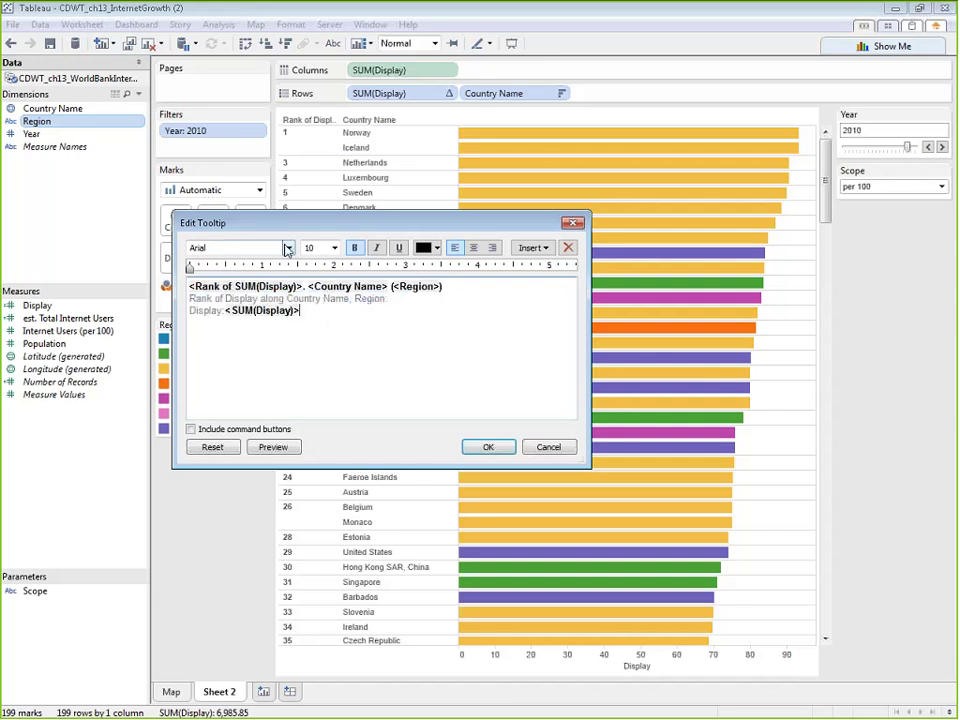
{"action": "left_click_drag", "start_coordinate": [400, 301], "coordinate": [186, 300]}
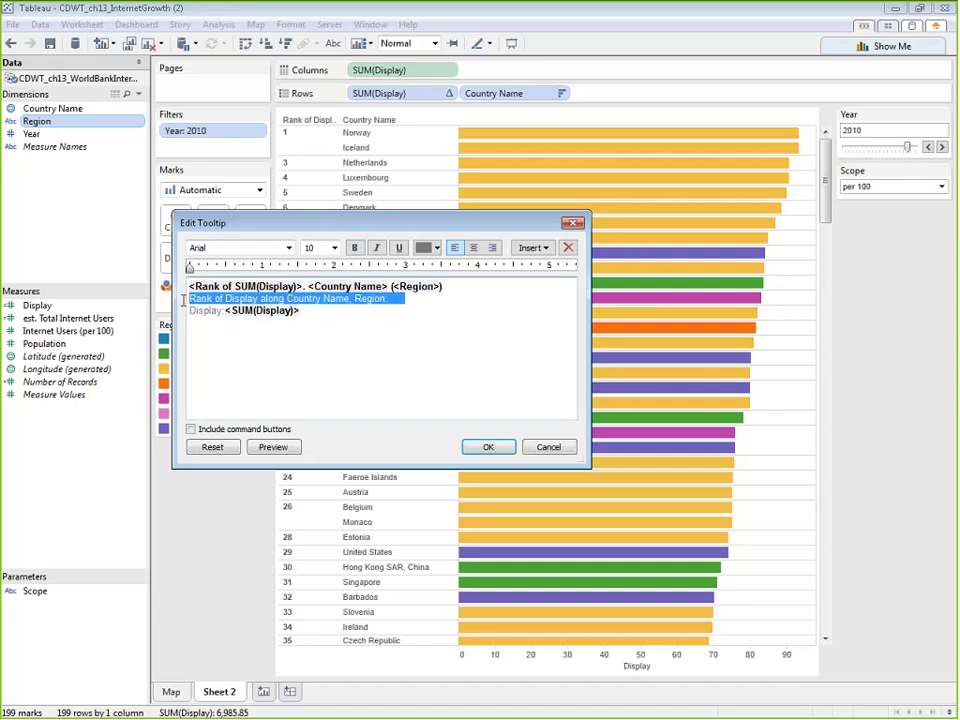
{"action": "key", "text": "Delete"}
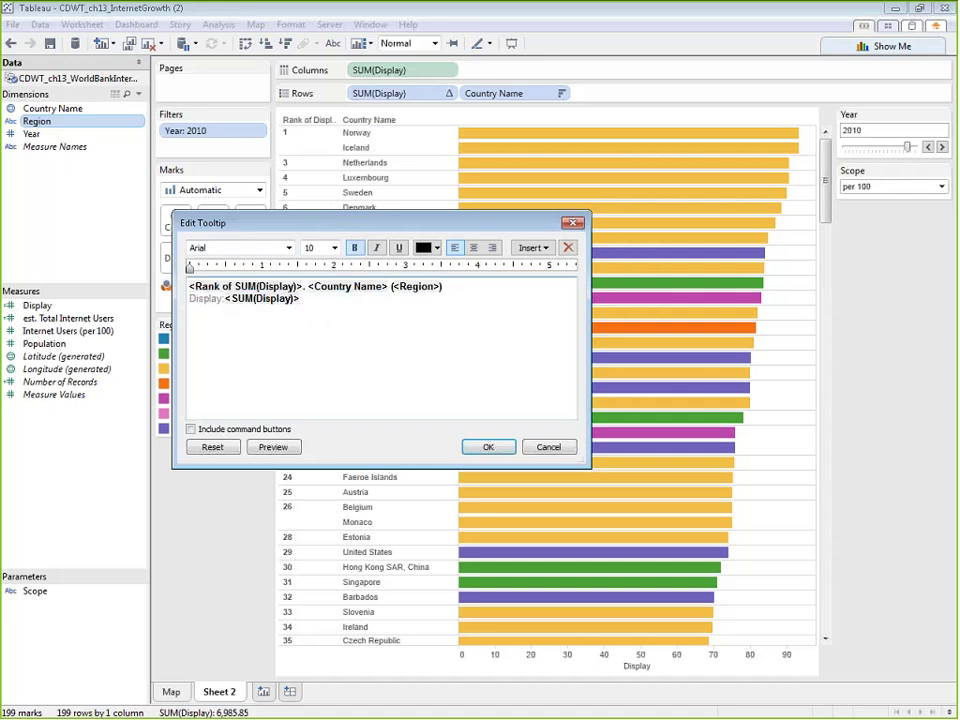
Replace the "Display:" label in the tooltip with the text "The number of internet users is".
{"action": "left_click", "coordinate": [222, 300]}
{"action": "left_click_drag", "start_coordinate": [222, 300], "coordinate": [186, 302]}
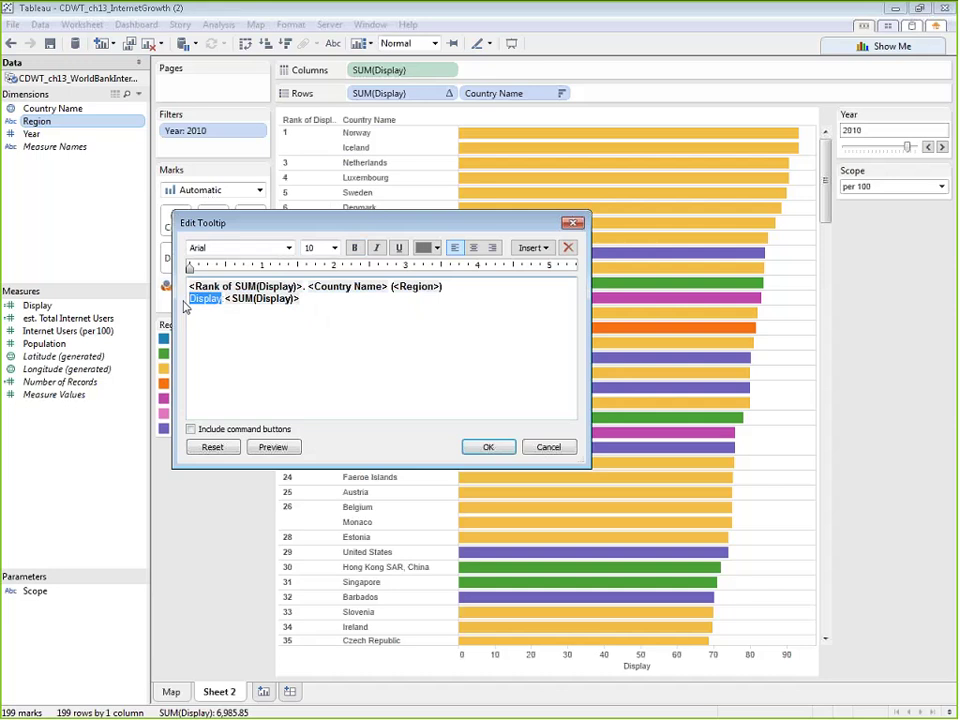
{"action": "key", "text": "Delete"}
{"action": "key", "text": "Delete"}
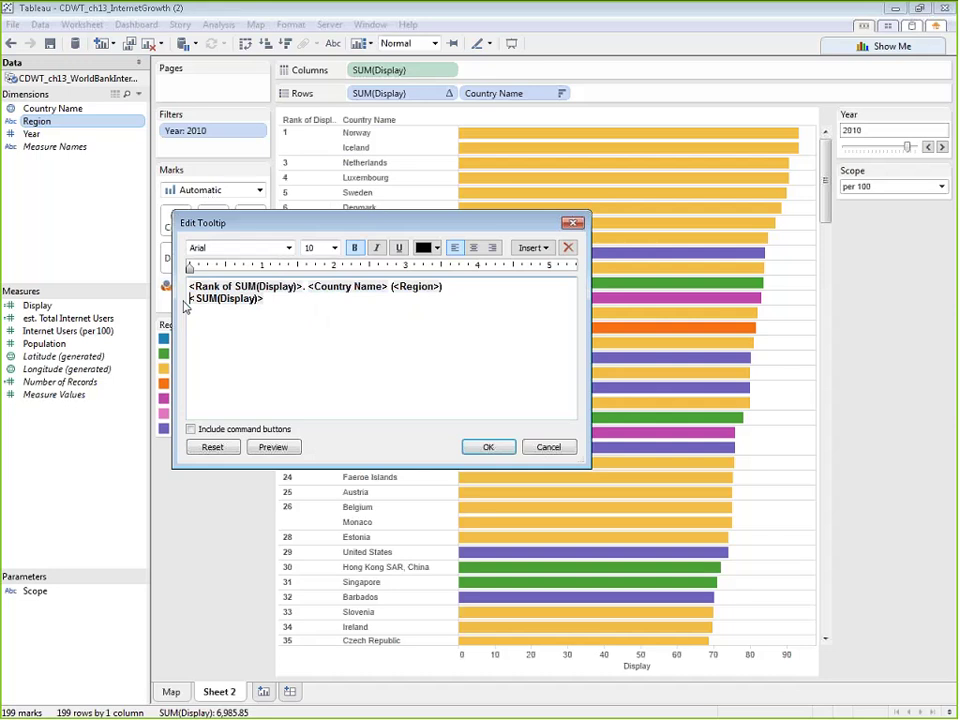
{"action": "type", "text": "The"}
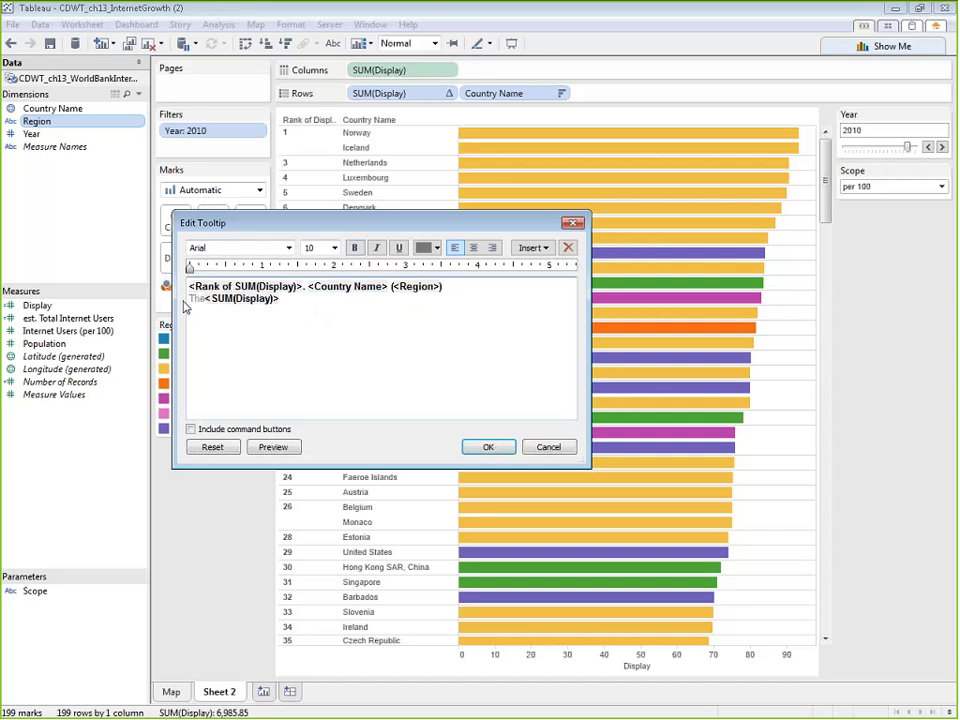
{"action": "type", "text": " number of "}
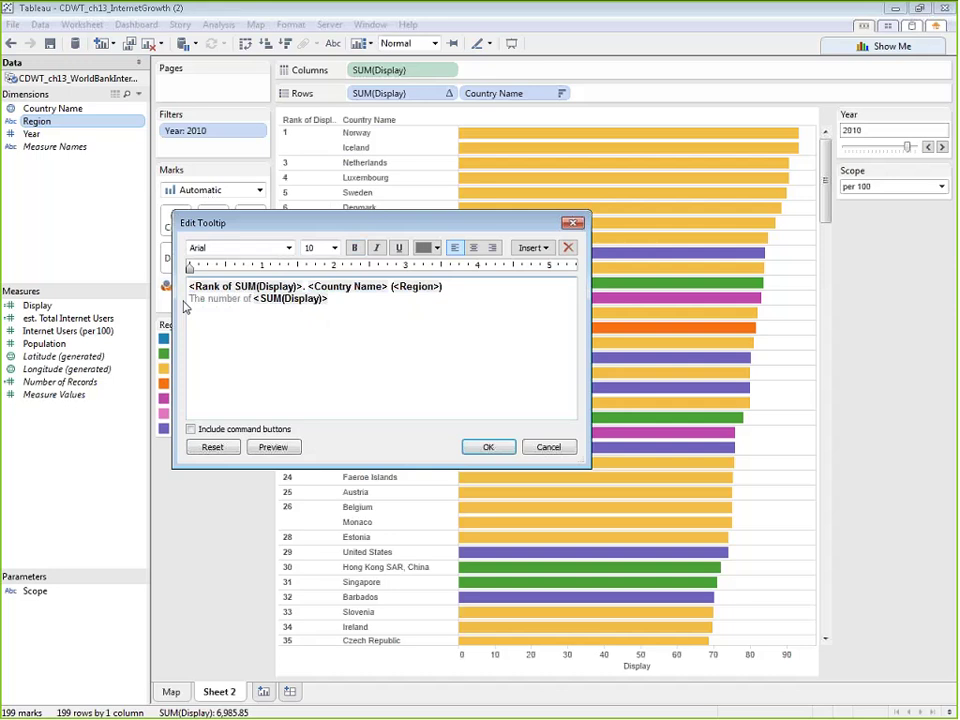
{"action": "type", "text": "int"}
{"action": "type", "text": "ernet user"}
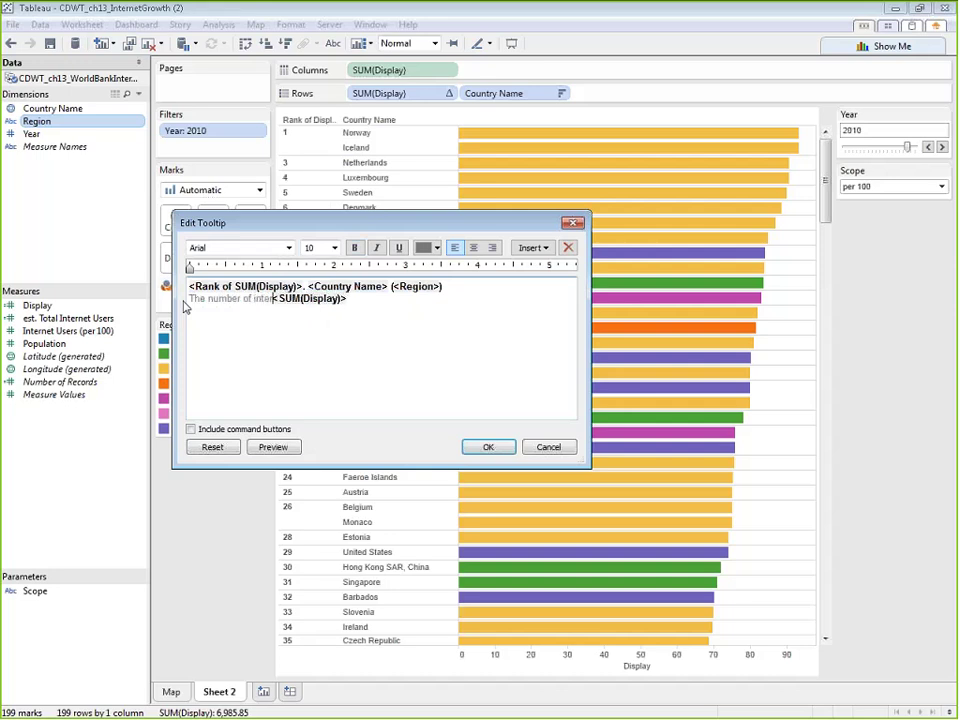
{"action": "type", "text": "s"}
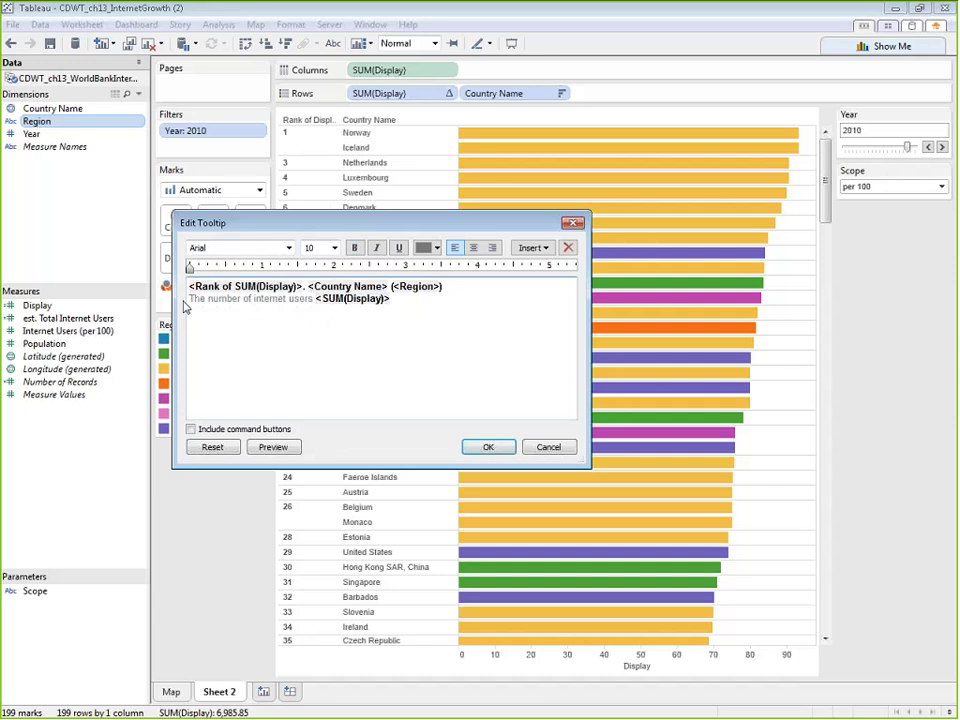
{"action": "type", "text": " is"}
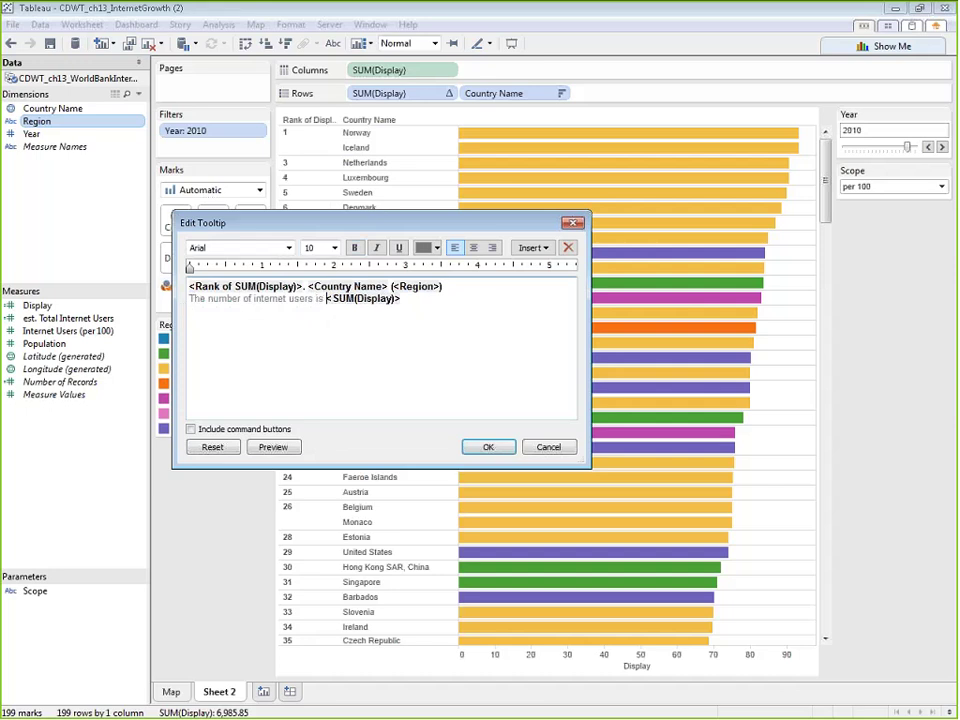
Insert the Scope parameter and a closing period after the SUM(Display) field, apply the tooltip, and check it on the bars.
{"action": "left_click", "coordinate": [533, 247]}
{"action": "left_click", "coordinate": [590, 474]}
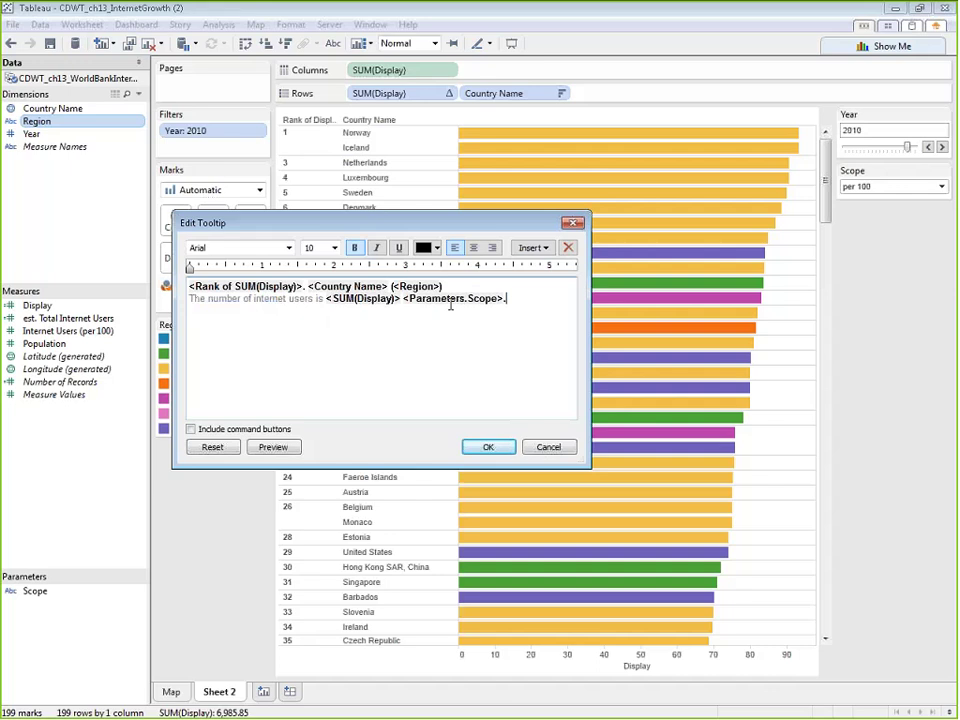
{"action": "type", "text": "."}
{"action": "left_click", "coordinate": [488, 447]}
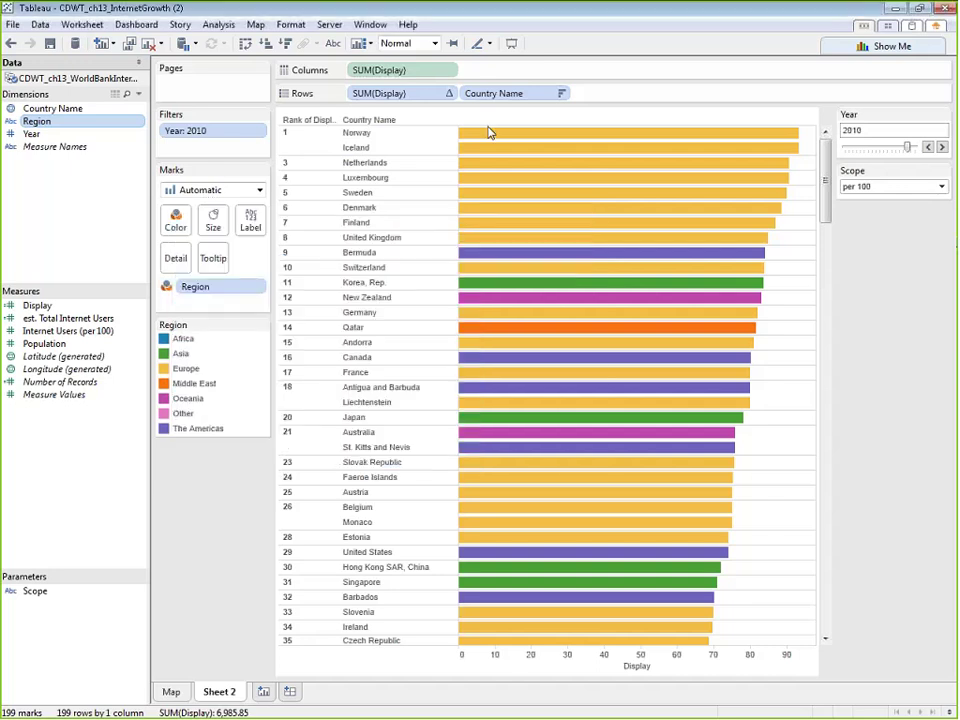
{"action": "mouse_move", "coordinate": [488, 135]}
{"action": "mouse_move", "coordinate": [480, 172]}
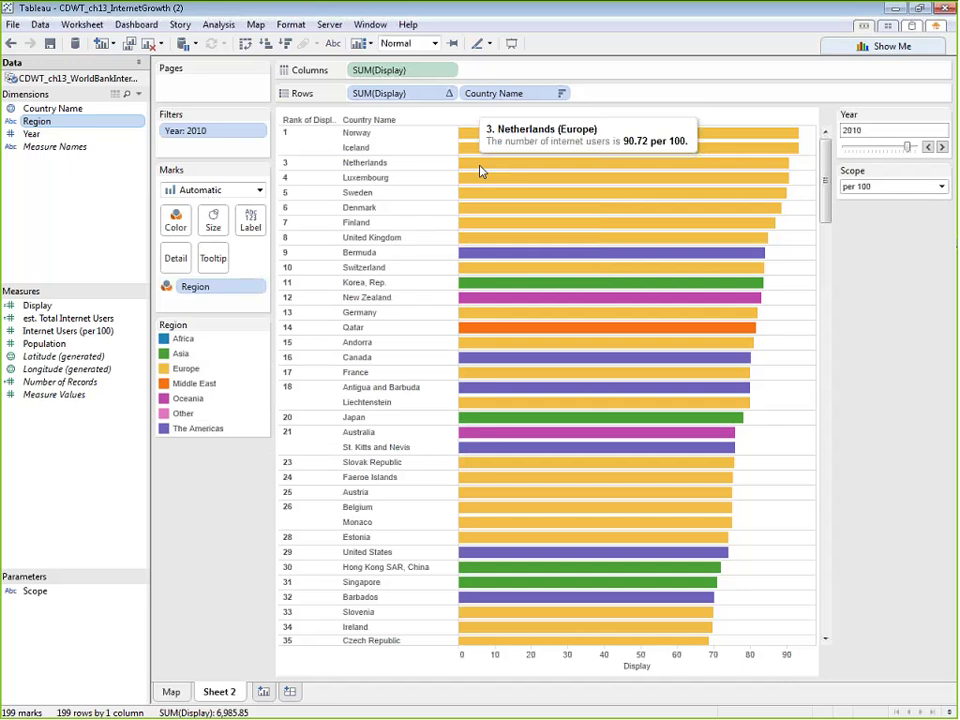
Rename the Sheet 2 worksheet as Bar Chart.
{"action": "double_click", "coordinate": [218, 695]}
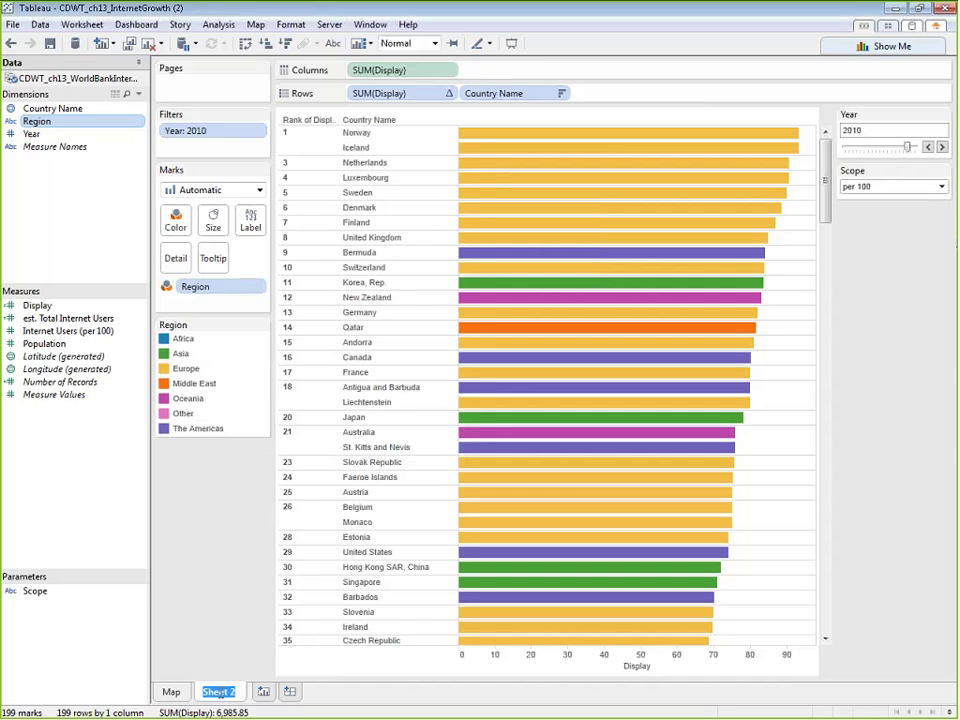
{"action": "type", "text": "Bar Chart"}
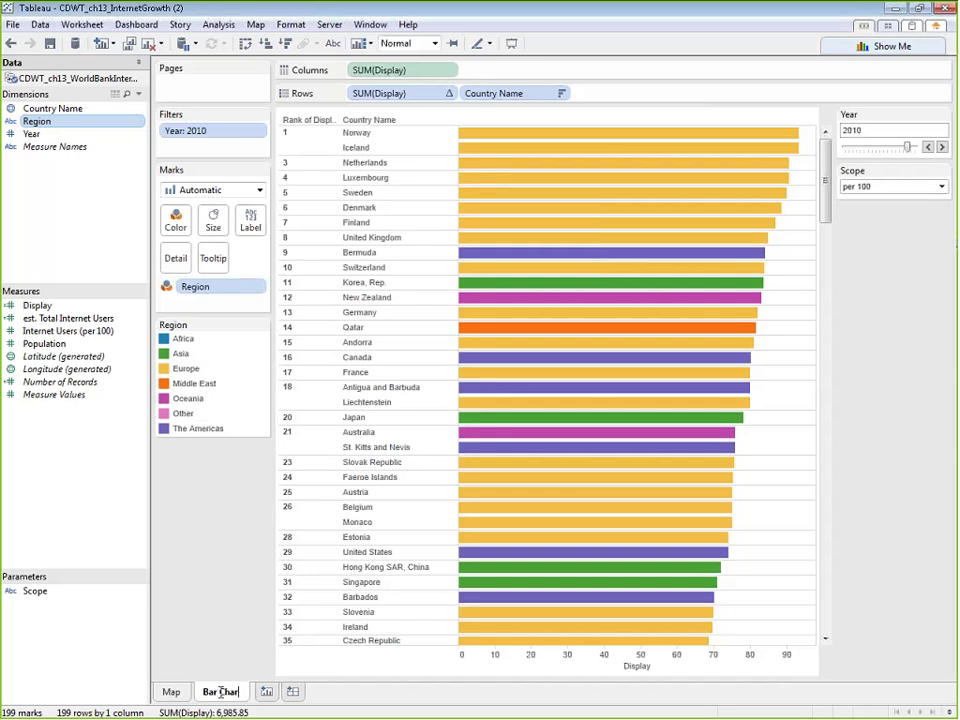
{"action": "key", "text": "Return"}
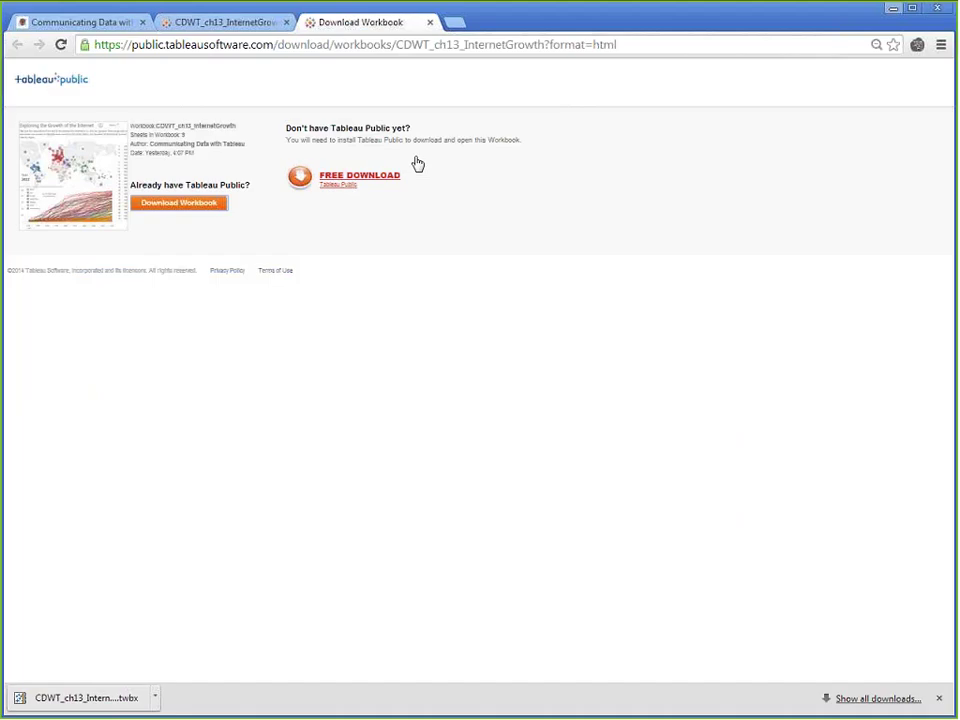
Switch to the browser and examine the Top Countries chart's marks in the published Internet growth visualization.
{"action": "left_click", "coordinate": [235, 22]}
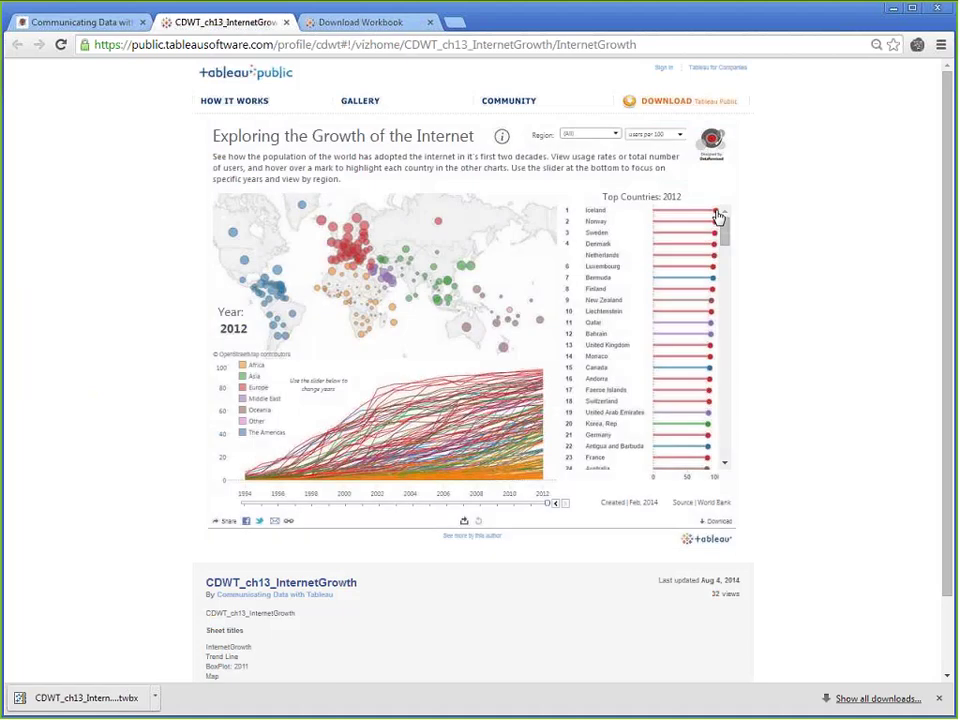
{"action": "mouse_move", "coordinate": [716, 213]}
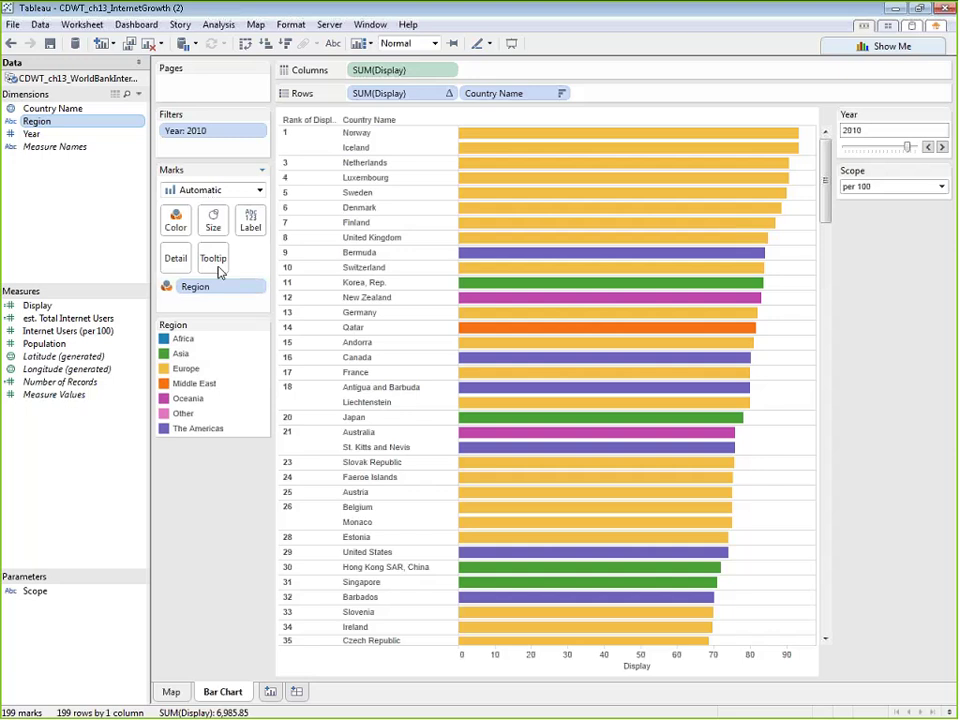
Reduce the mark size so the country bars are thin lines, well below the middle of the size range.
{"action": "left_click", "coordinate": [213, 222]}
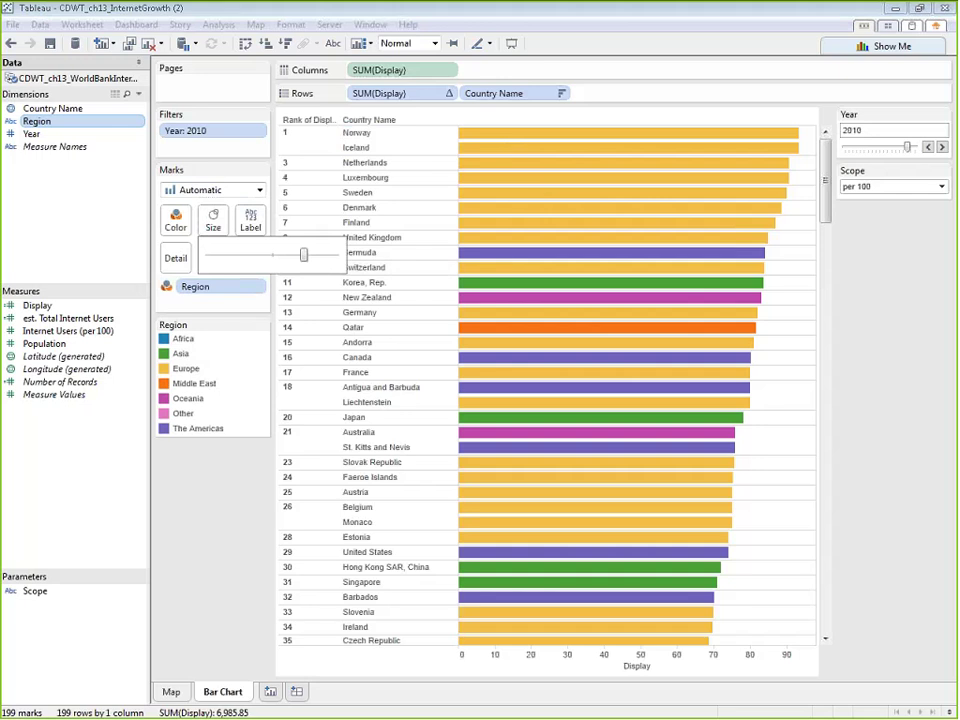
{"action": "left_click_drag", "start_coordinate": [304, 255], "coordinate": [252, 258]}
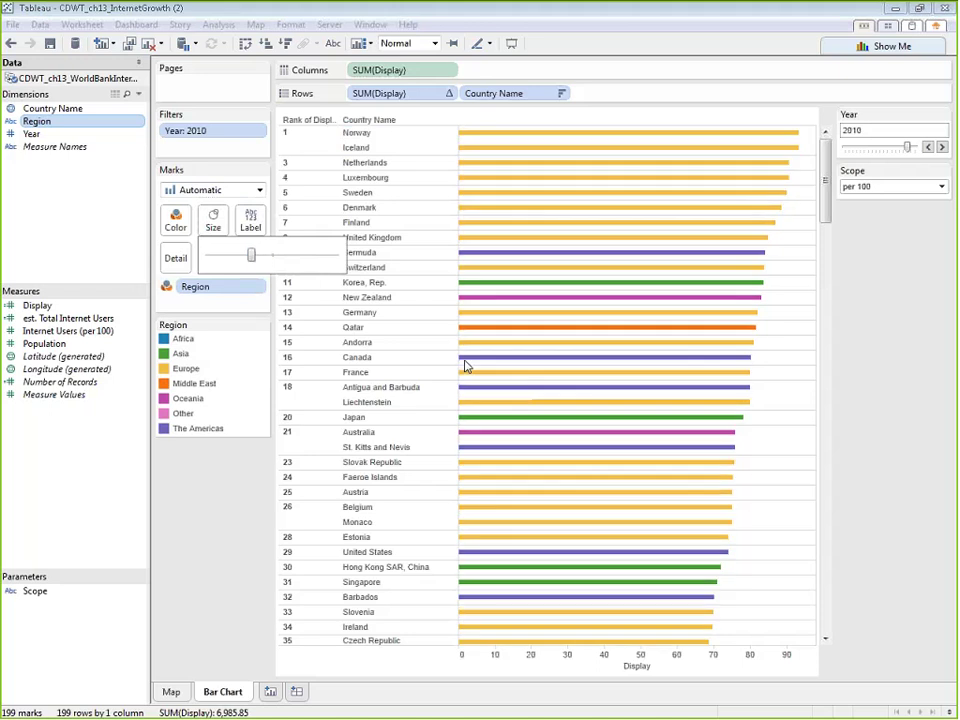
{"action": "left_click", "coordinate": [212, 223]}
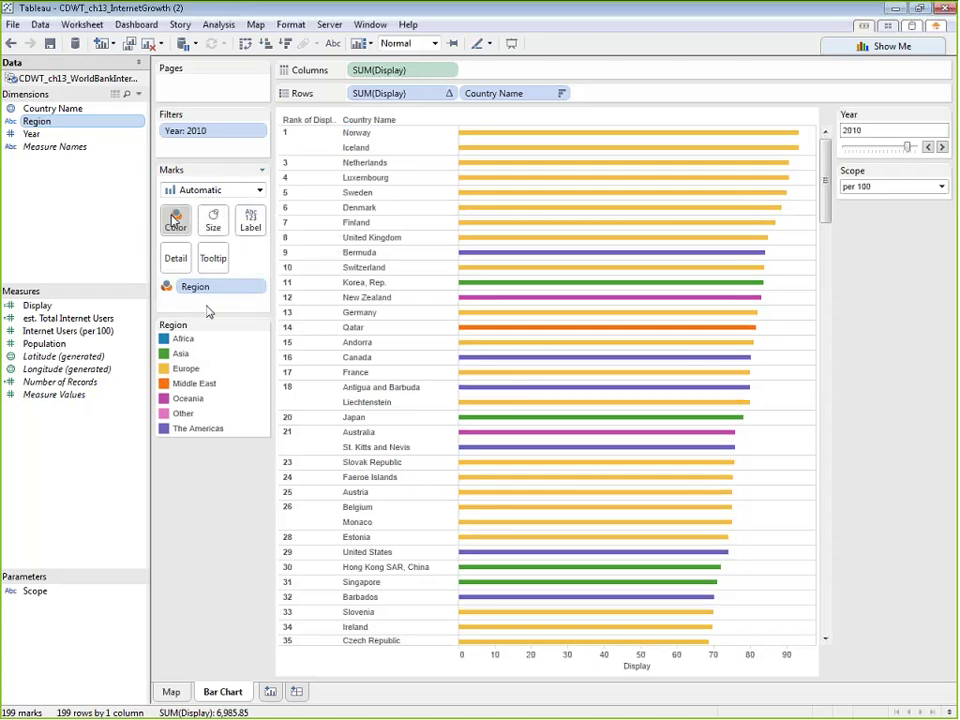
Set the transparency of the bar colors to 63%.
{"action": "left_click", "coordinate": [175, 218]}
{"action": "left_click_drag", "start_coordinate": [244, 302], "coordinate": [220, 299]}
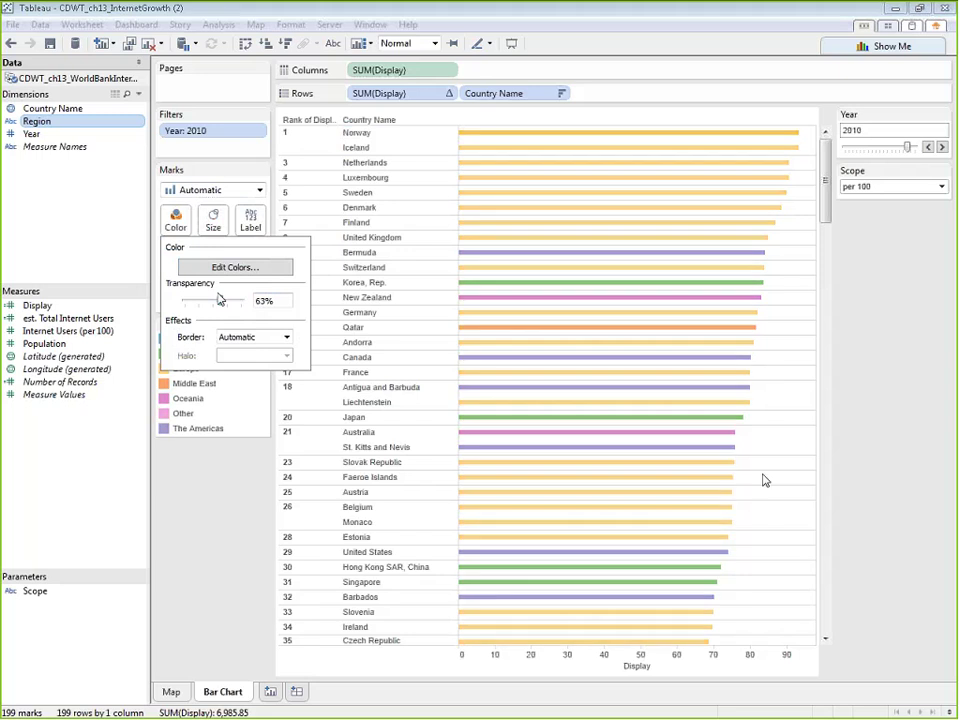
{"action": "left_click", "coordinate": [885, 454]}
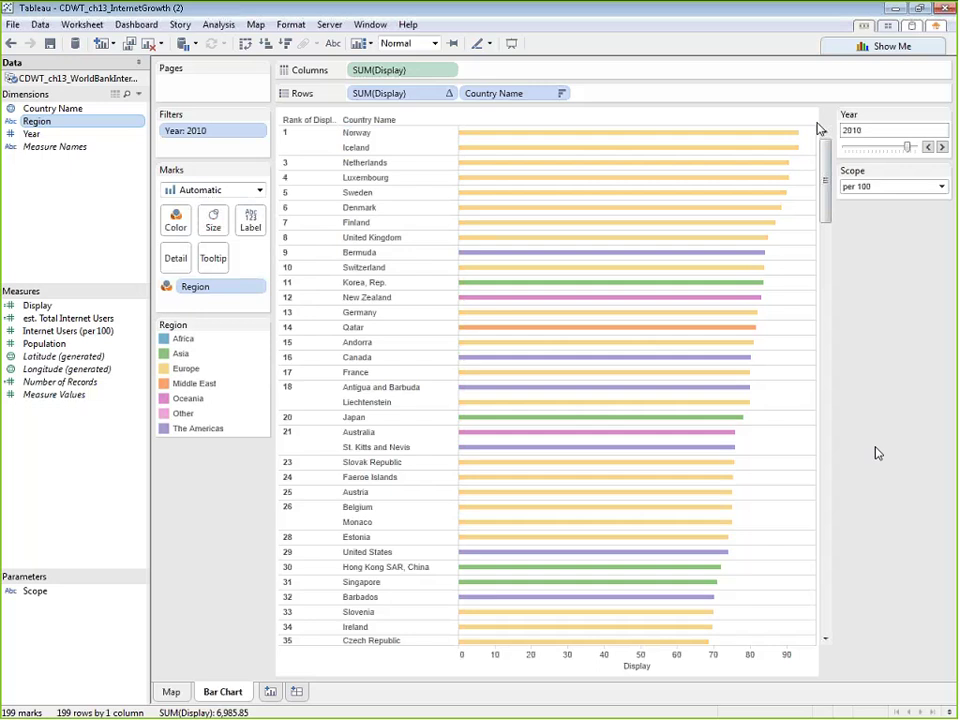
Add a duplicate of SUM(Display) beside the original on Columns to create a second set of bars.
{"action": "mouse_move", "coordinate": [799, 140]}
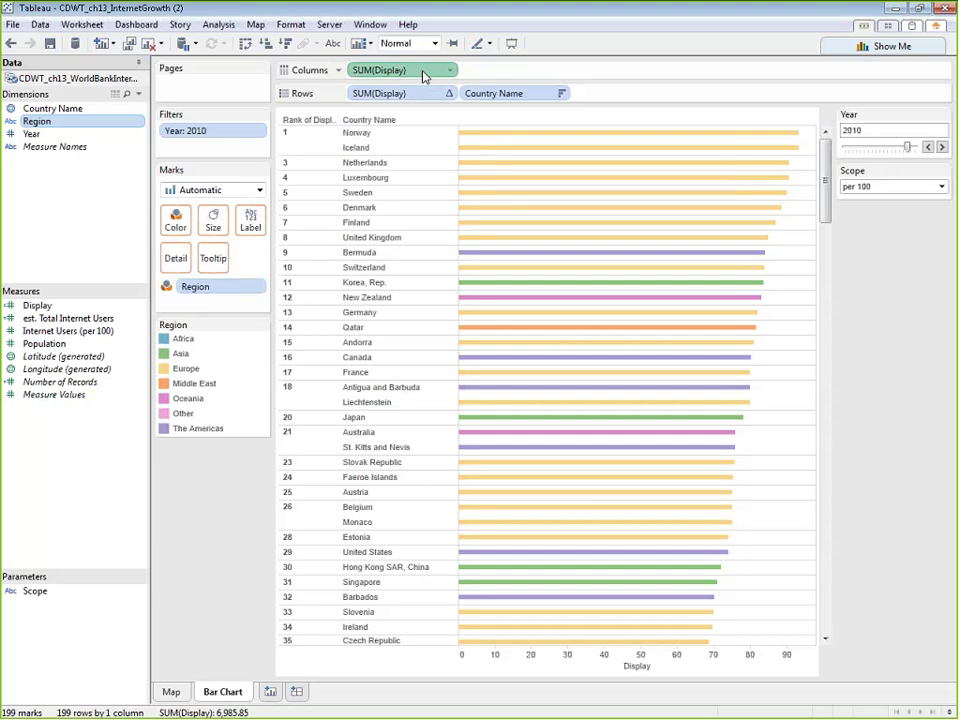
{"action": "left_click_drag", "start_coordinate": [424, 76], "coordinate": [503, 203]}
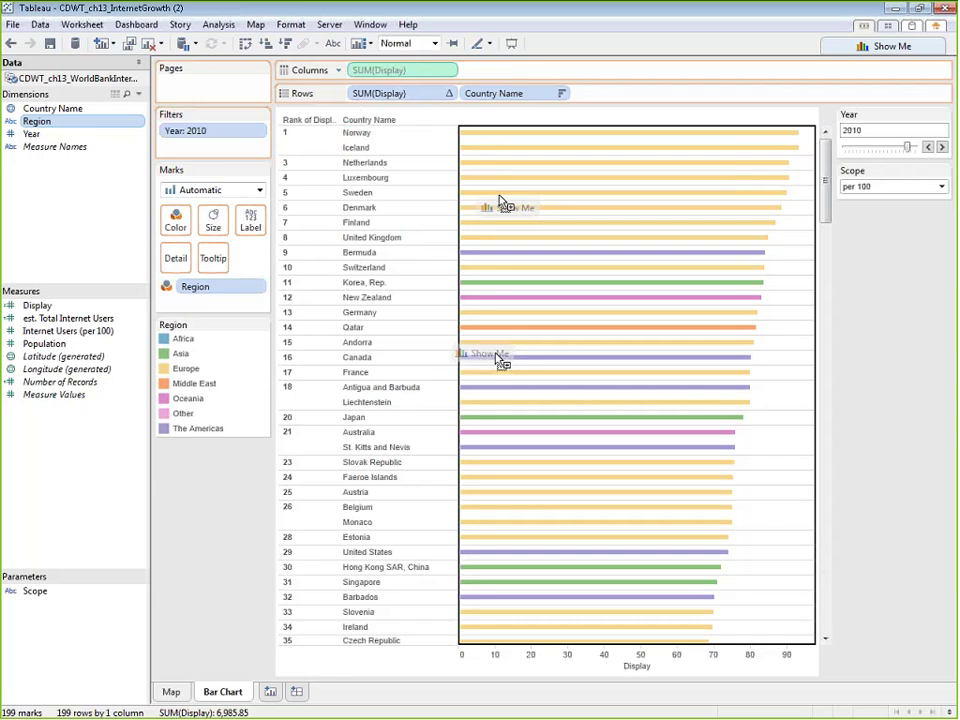
{"action": "left_click_drag", "start_coordinate": [502, 362], "coordinate": [533, 76]}
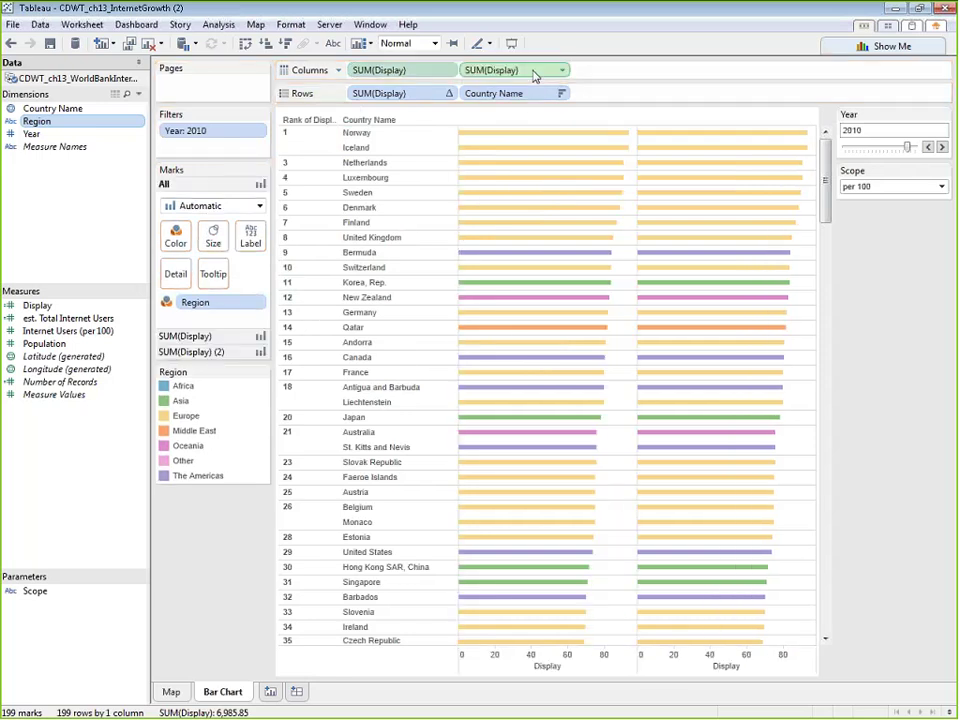
Set the mark type of the second SUM(Display) to Circle, leaving the first SUM(Display) as bars.
{"action": "mouse_move", "coordinate": [710, 497]}
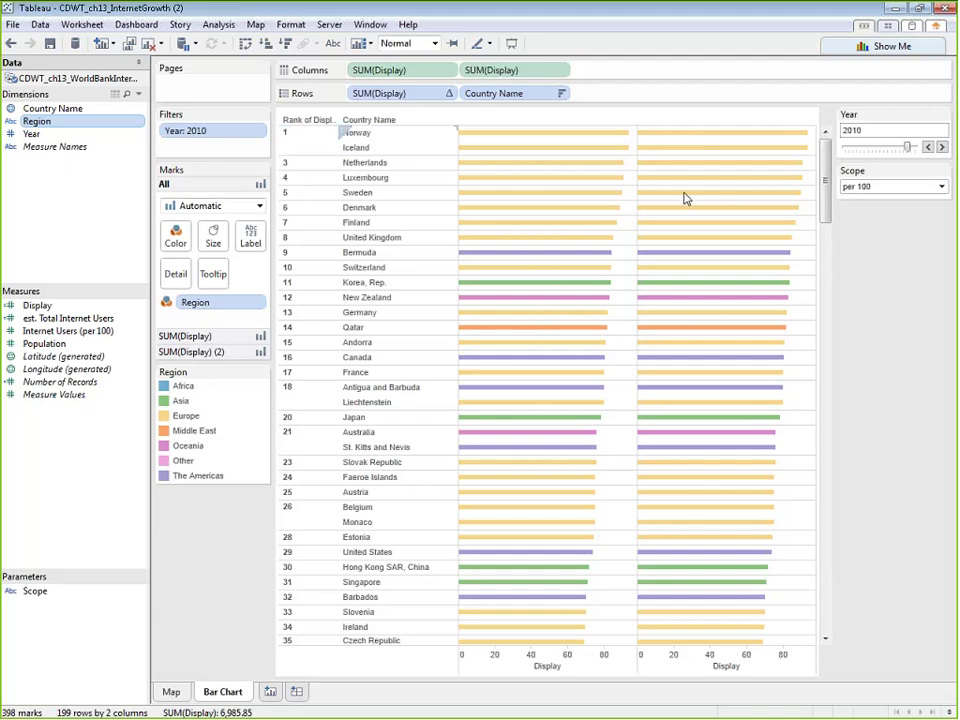
{"action": "left_click", "coordinate": [185, 336]}
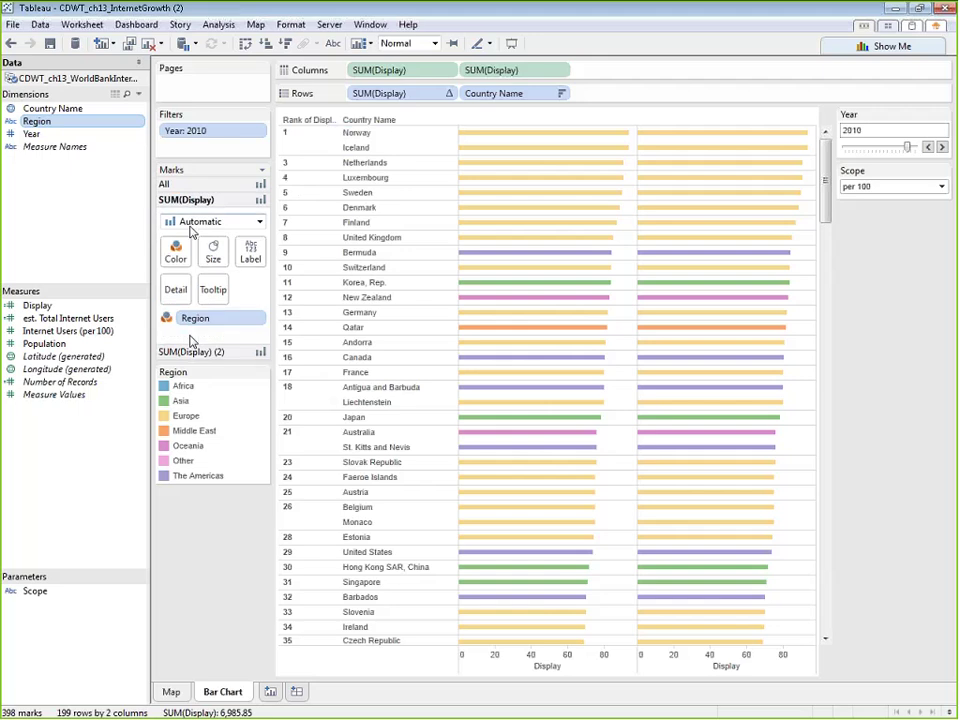
{"action": "left_click", "coordinate": [208, 352]}
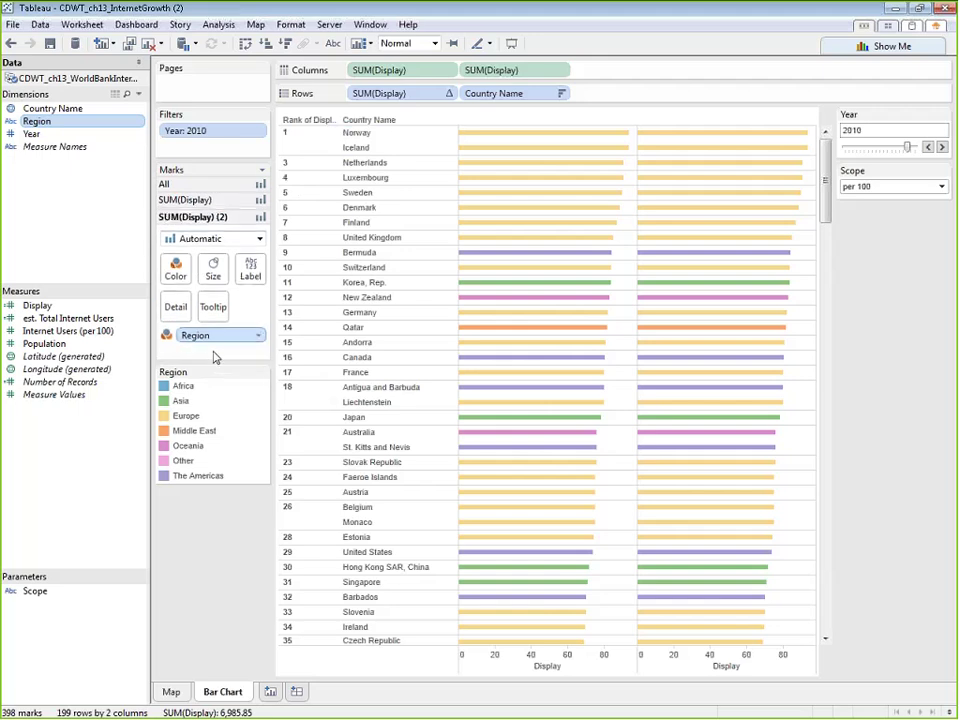
{"action": "left_click", "coordinate": [209, 201]}
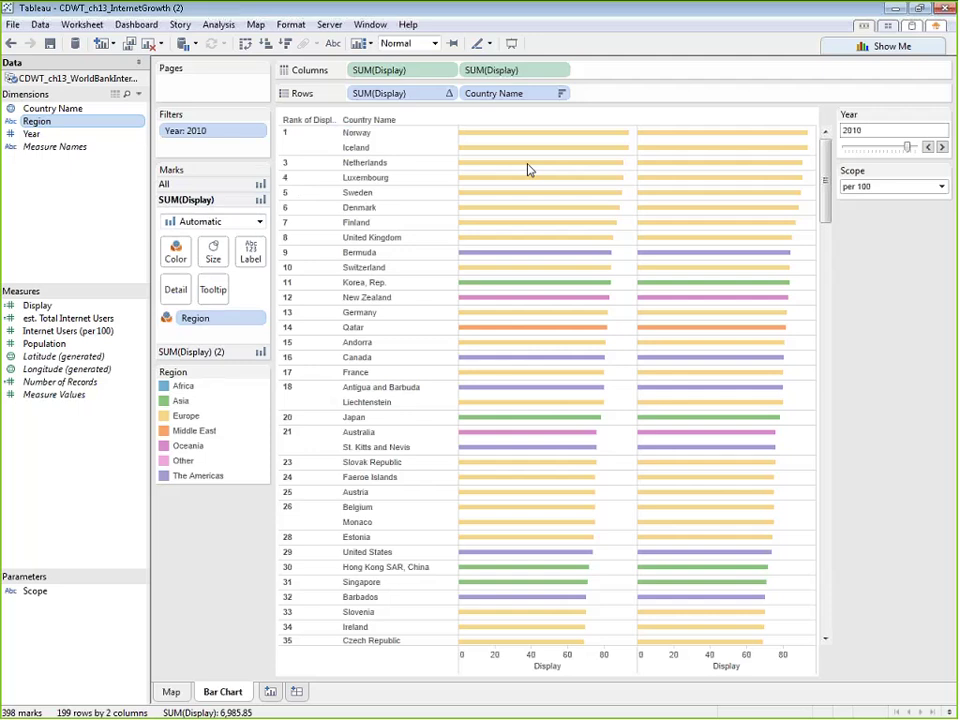
{"action": "left_click", "coordinate": [190, 351]}
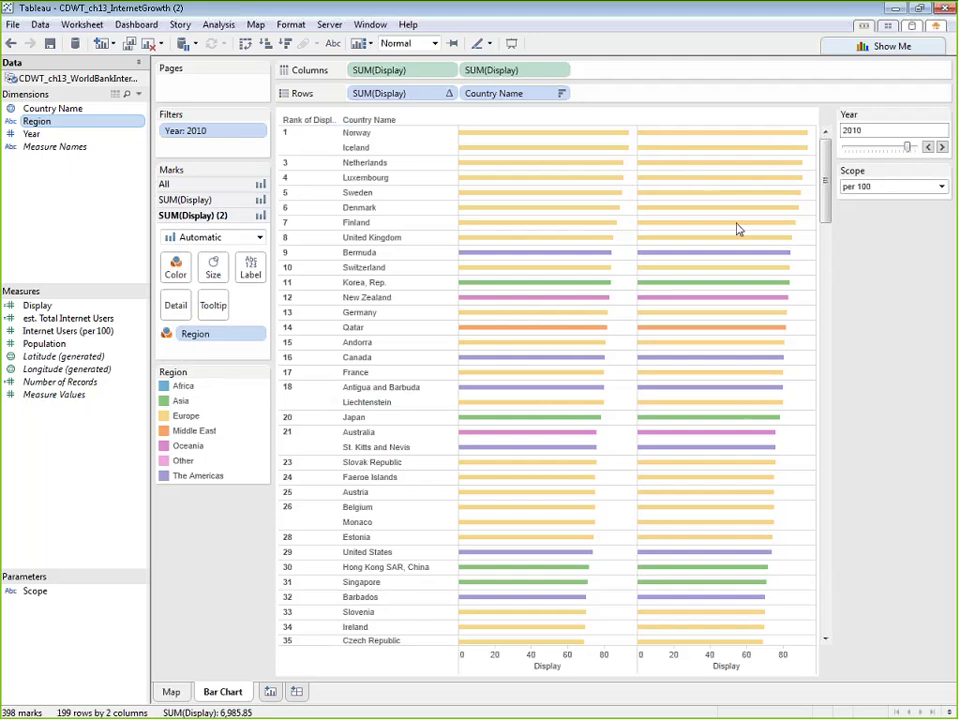
{"action": "left_click", "coordinate": [262, 240]}
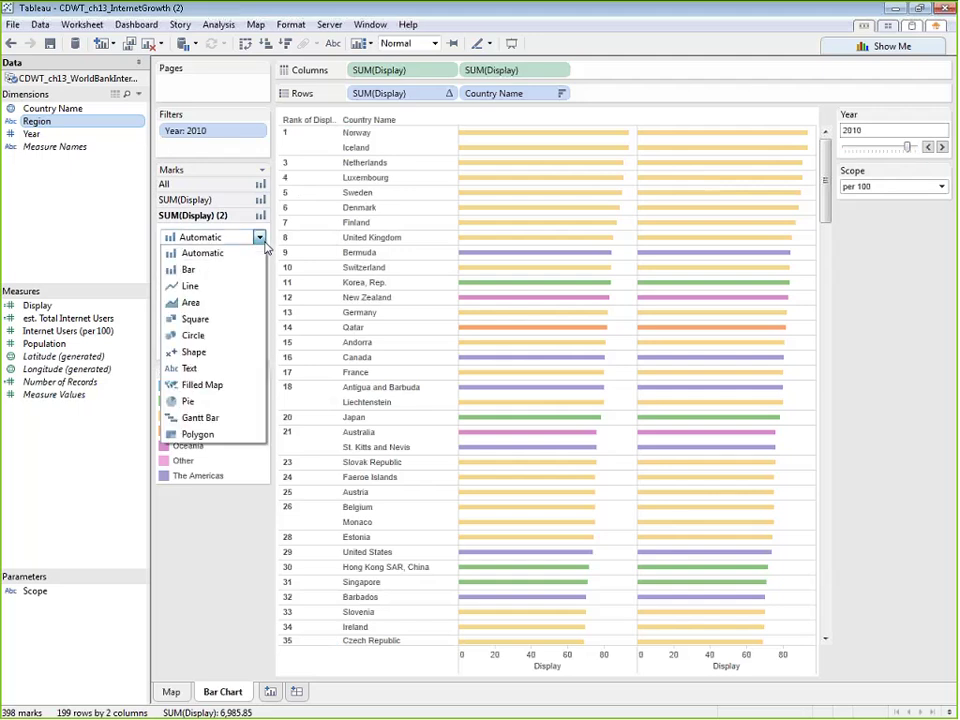
{"action": "left_click", "coordinate": [208, 335]}
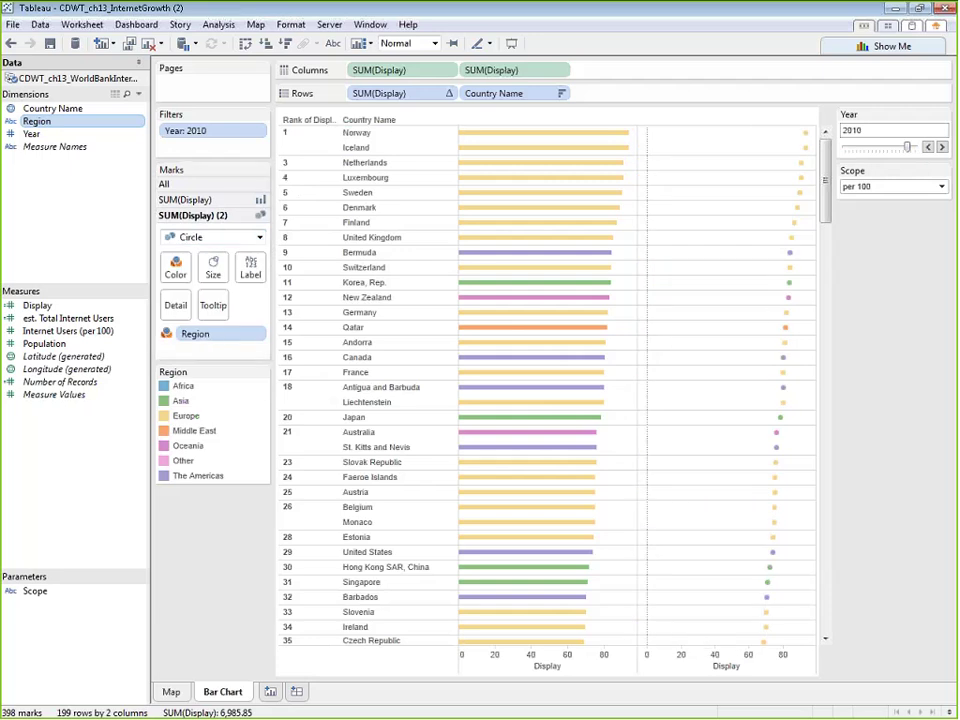
Give the circles of the second SUM(Display) a gray border and enlarge them until they are wider than the bars are thick.
{"action": "left_click", "coordinate": [177, 268]}
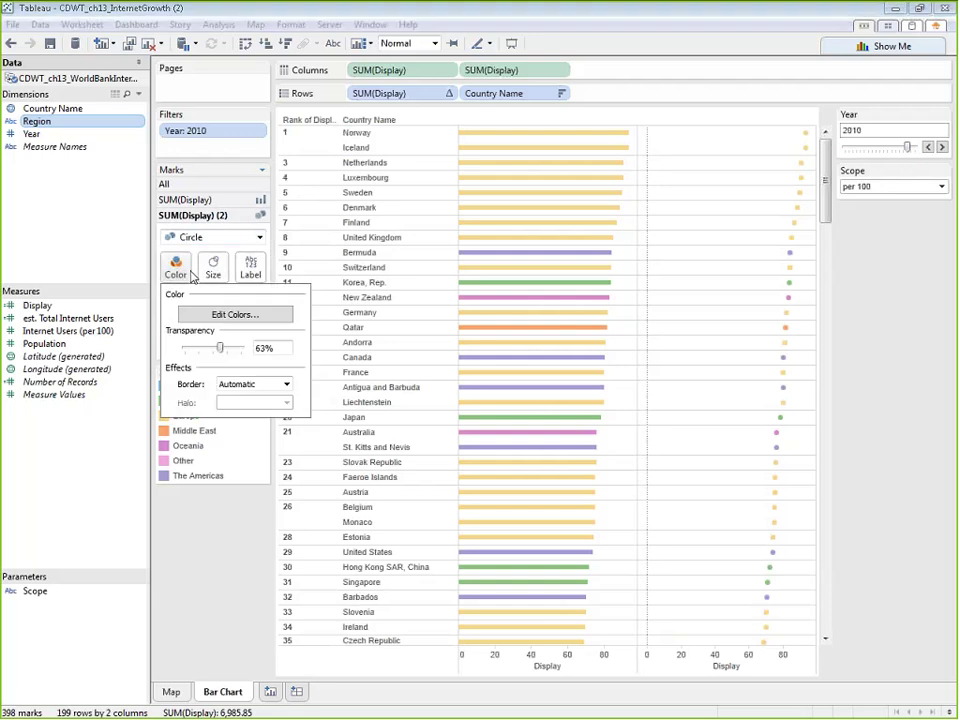
{"action": "left_click", "coordinate": [255, 384]}
{"action": "left_click", "coordinate": [227, 493]}
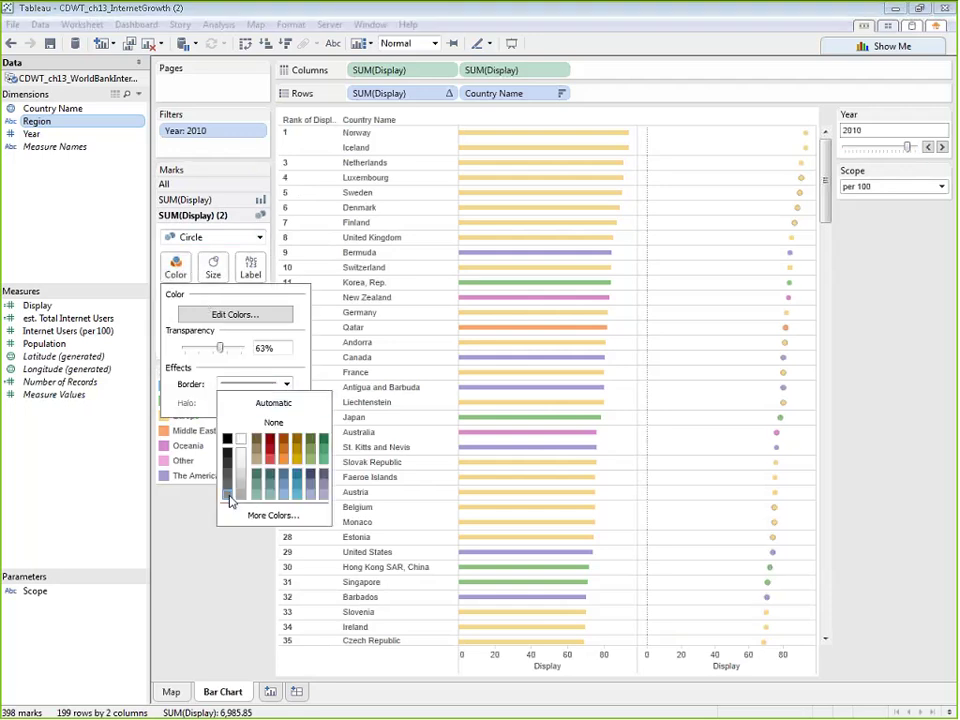
{"action": "left_click", "coordinate": [213, 266]}
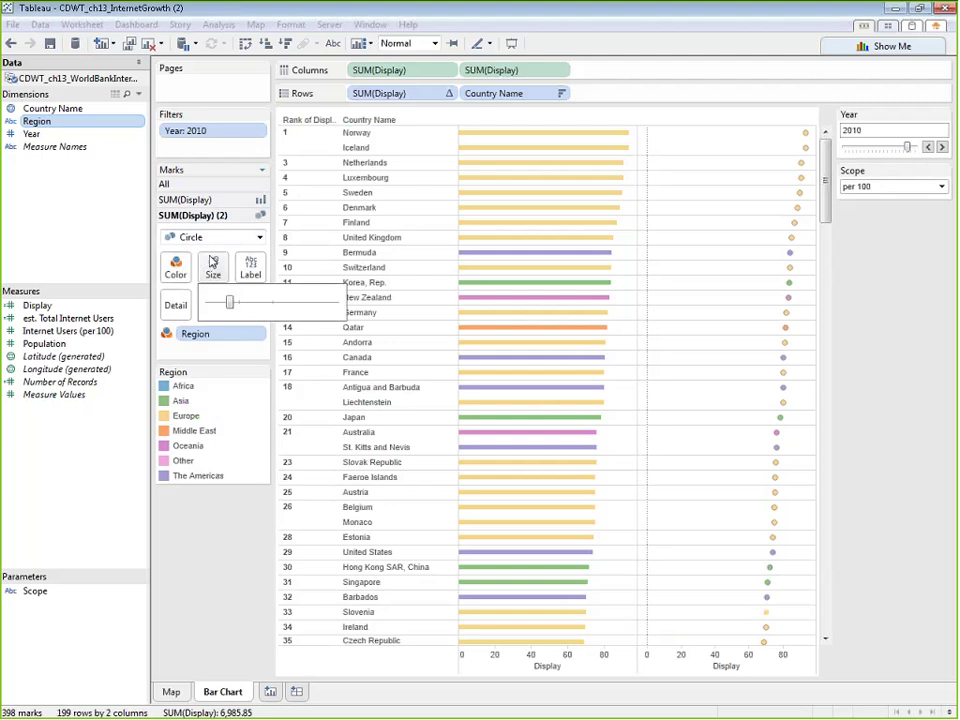
{"action": "left_click_drag", "start_coordinate": [240, 303], "coordinate": [251, 301]}
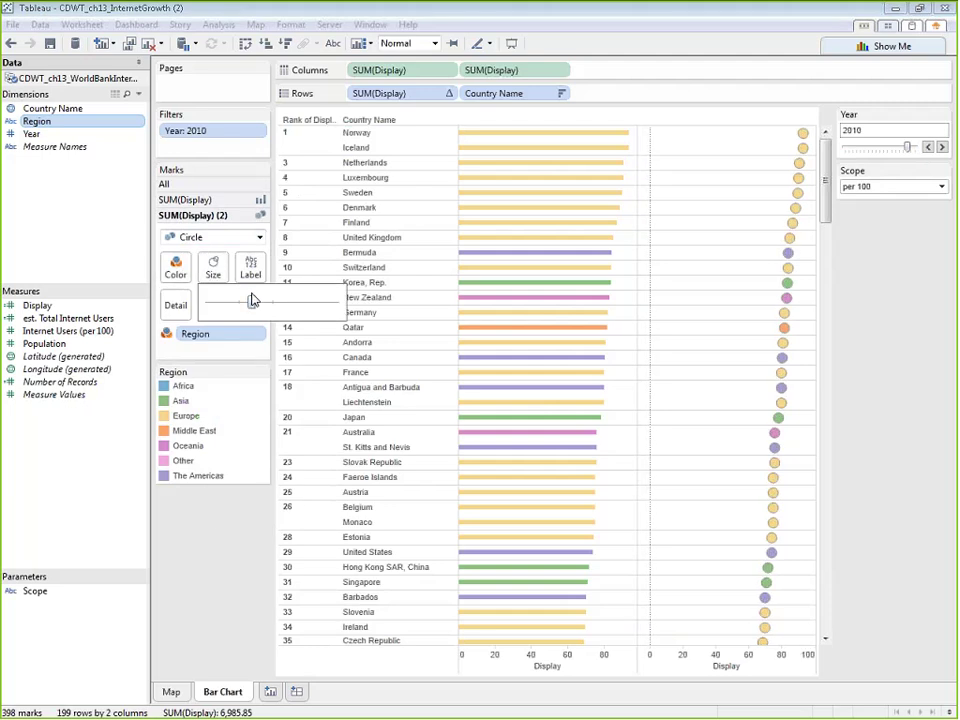
{"action": "left_click", "coordinate": [884, 427]}
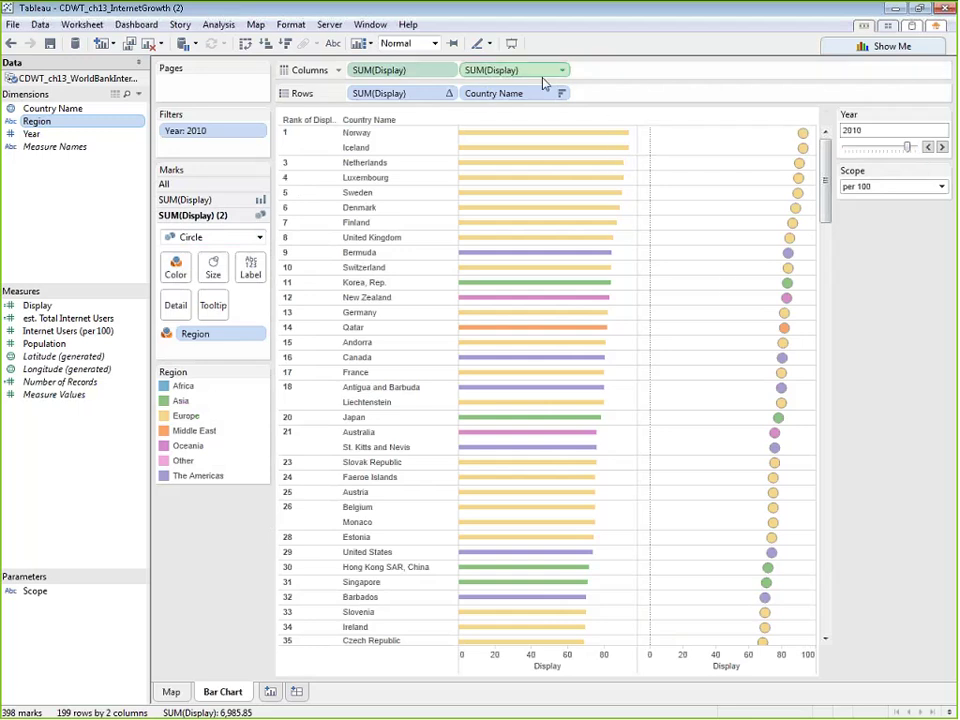
Combine the two SUM(Display) fields on a dual axis and set the first one's mark type to Bar.
{"action": "right_click", "coordinate": [487, 72]}
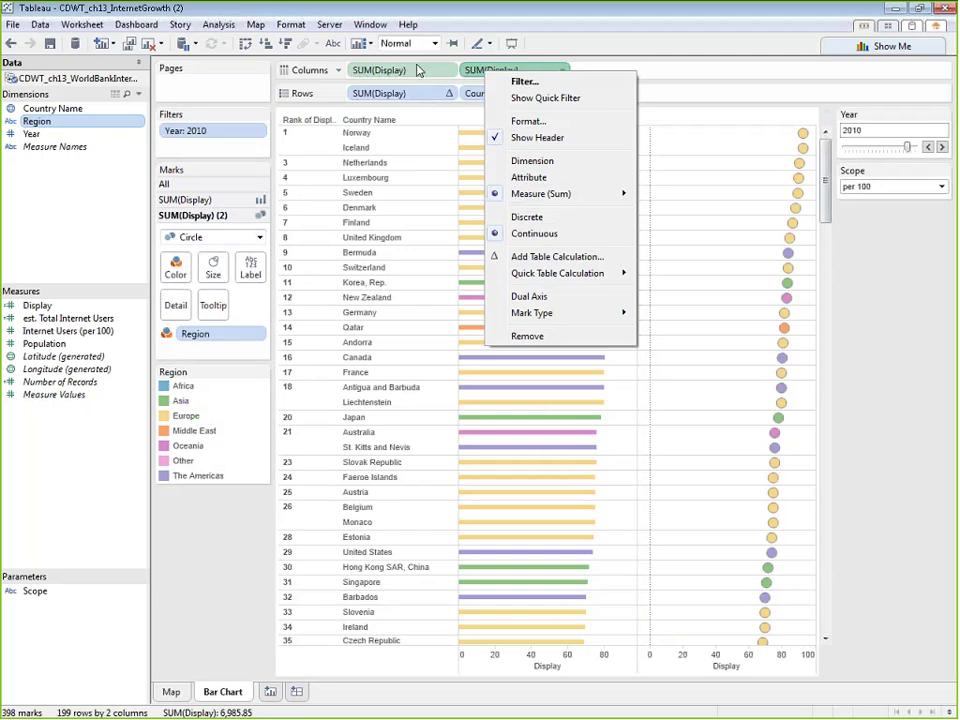
{"action": "left_click", "coordinate": [563, 297]}
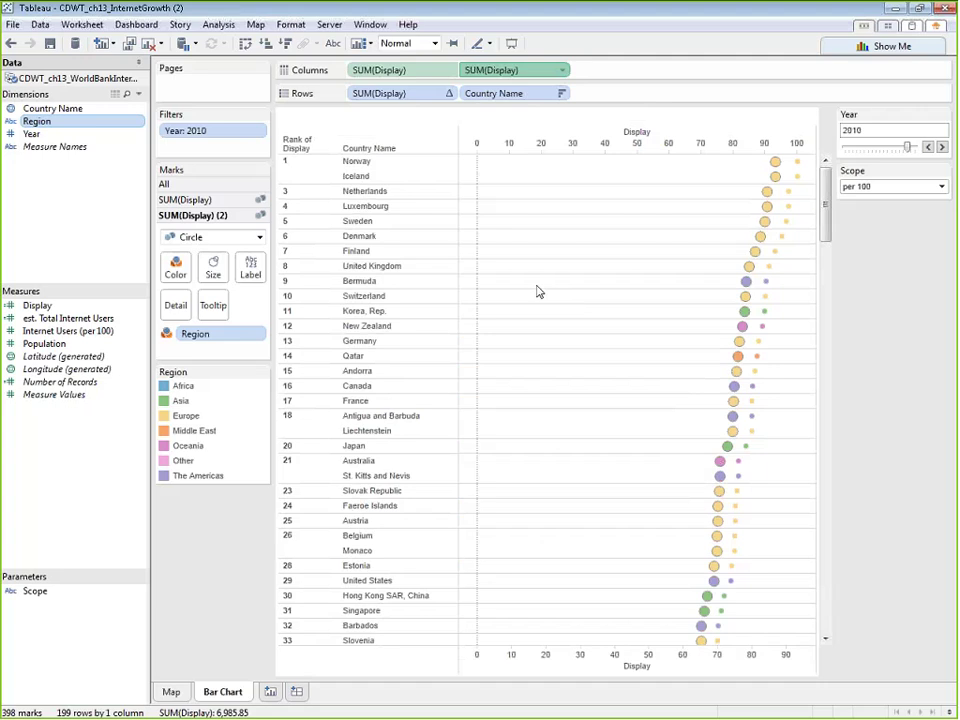
{"action": "left_click", "coordinate": [248, 200]}
{"action": "left_click", "coordinate": [258, 221]}
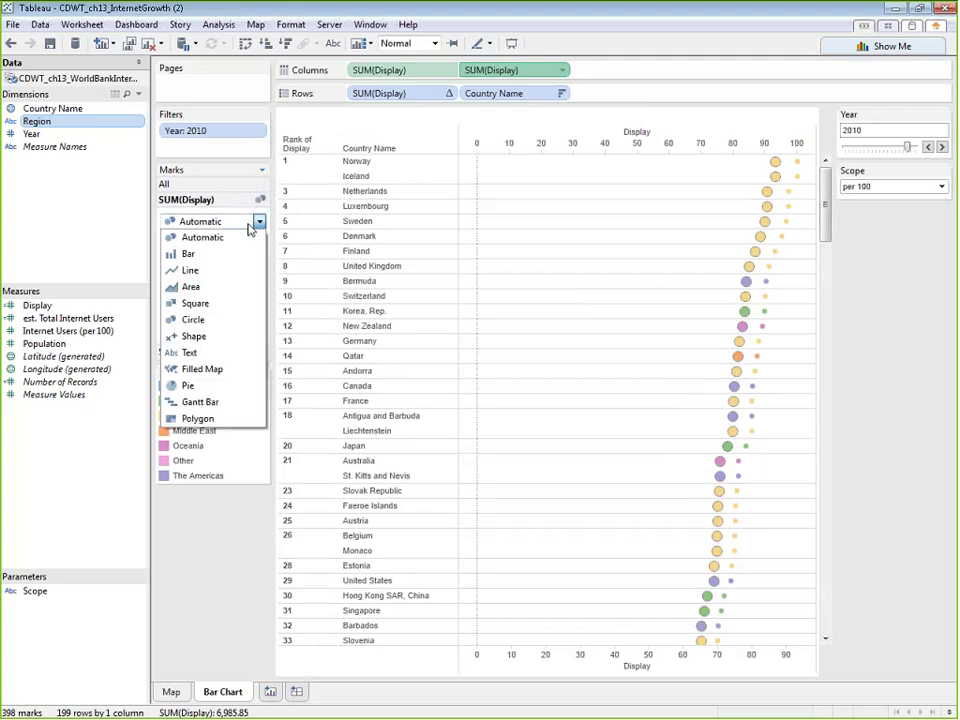
{"action": "left_click", "coordinate": [245, 253]}
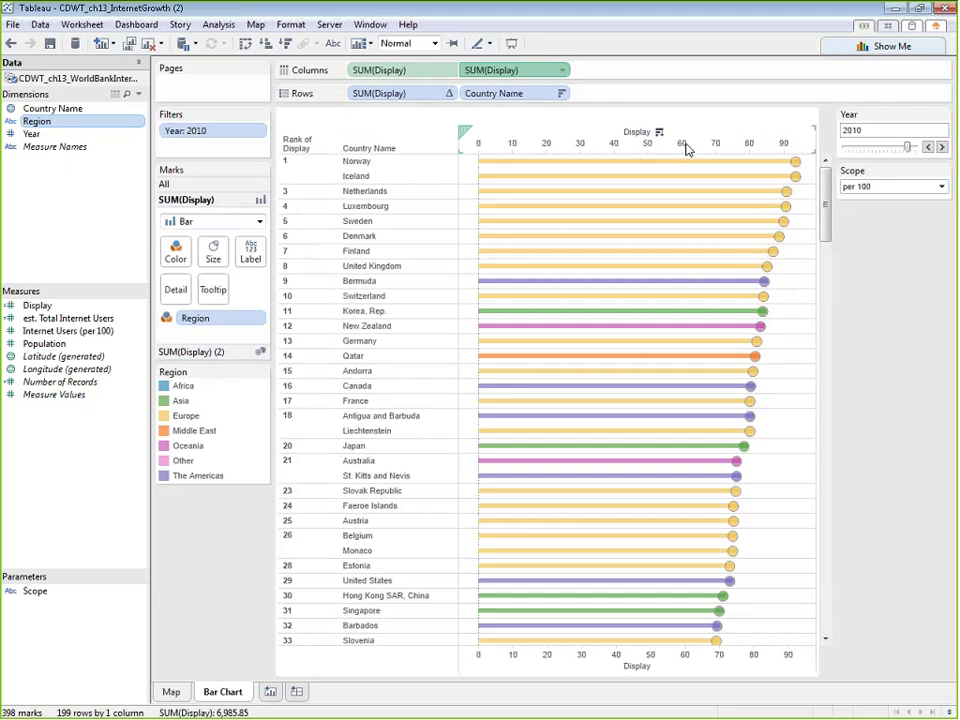
Synchronize the upper Display axis with the lower one so bars and circles share the same scale.
{"action": "right_click", "coordinate": [530, 68]}
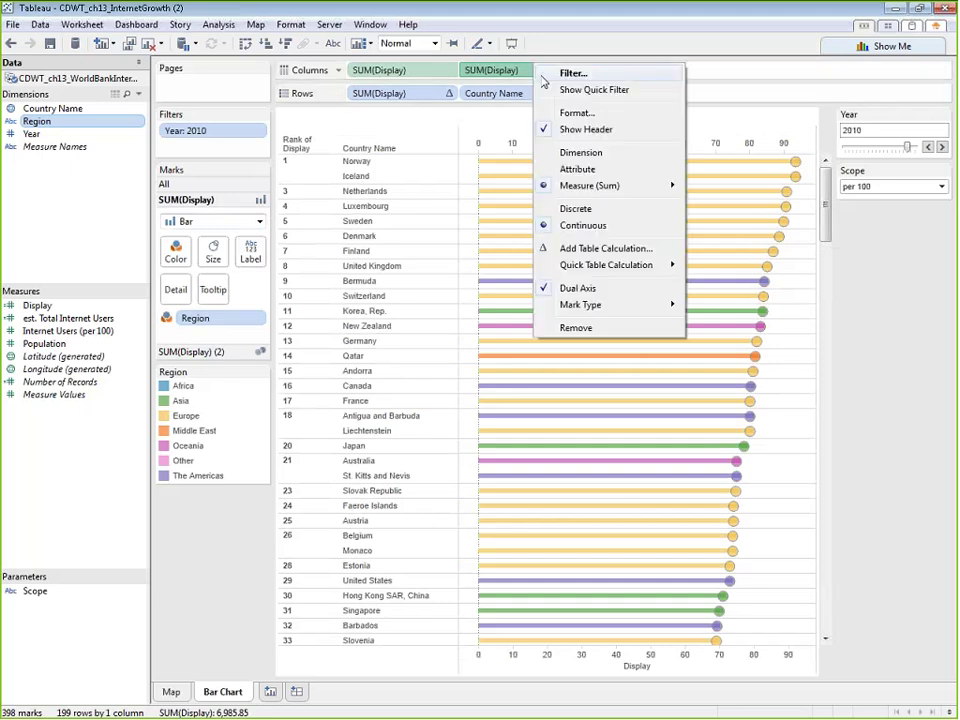
{"action": "left_click", "coordinate": [394, 73]}
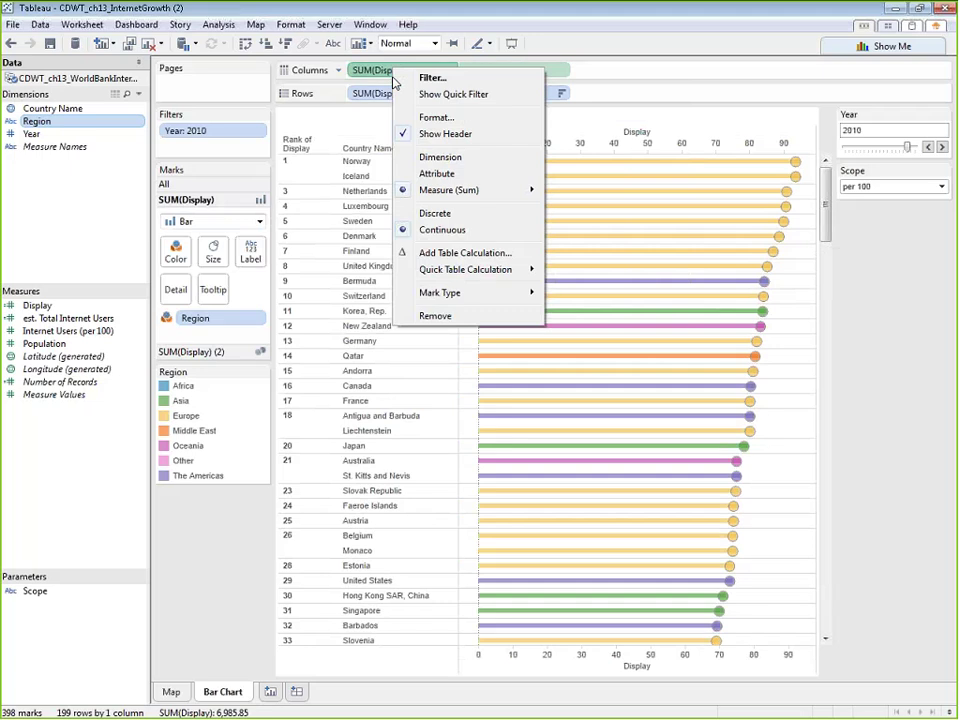
{"action": "left_click", "coordinate": [683, 133]}
{"action": "right_click", "coordinate": [683, 133]}
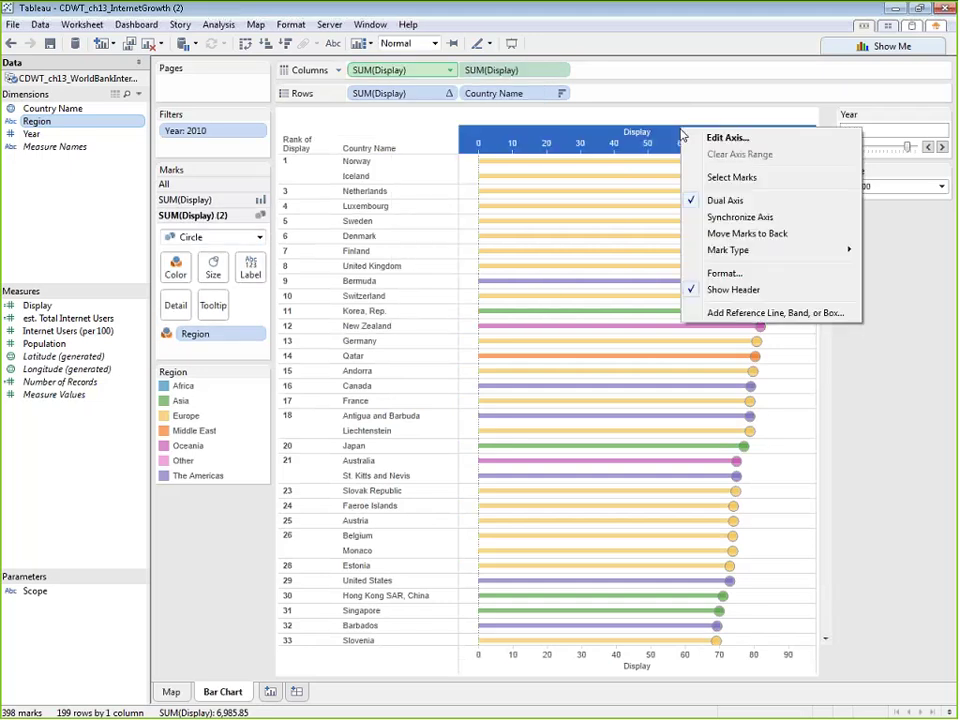
{"action": "left_click", "coordinate": [772, 217]}
{"action": "right_click", "coordinate": [606, 134]}
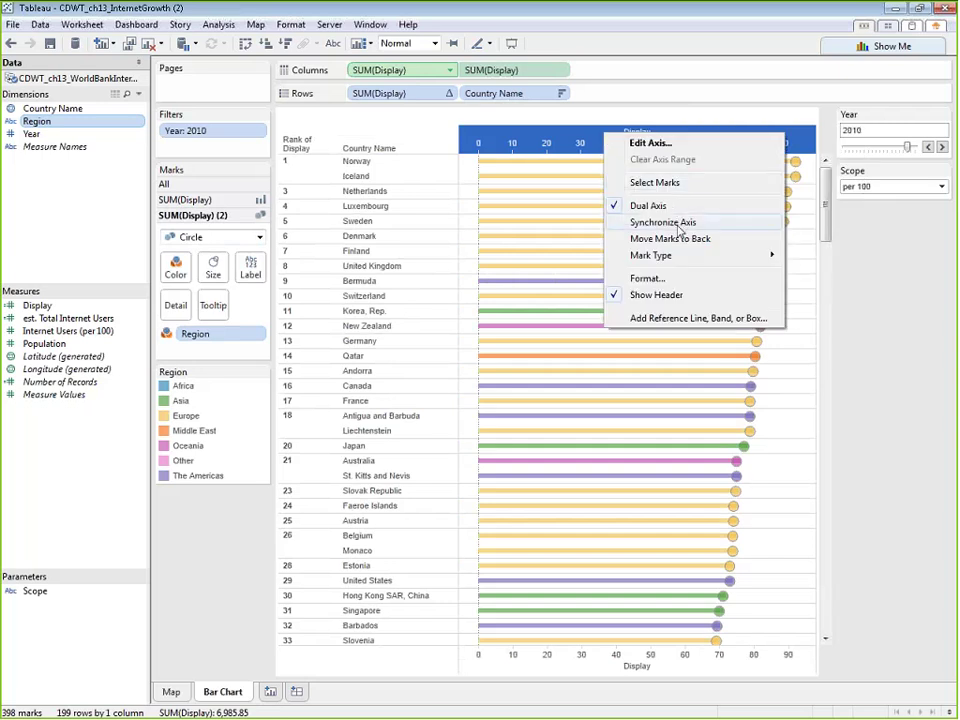
{"action": "left_click", "coordinate": [690, 206]}
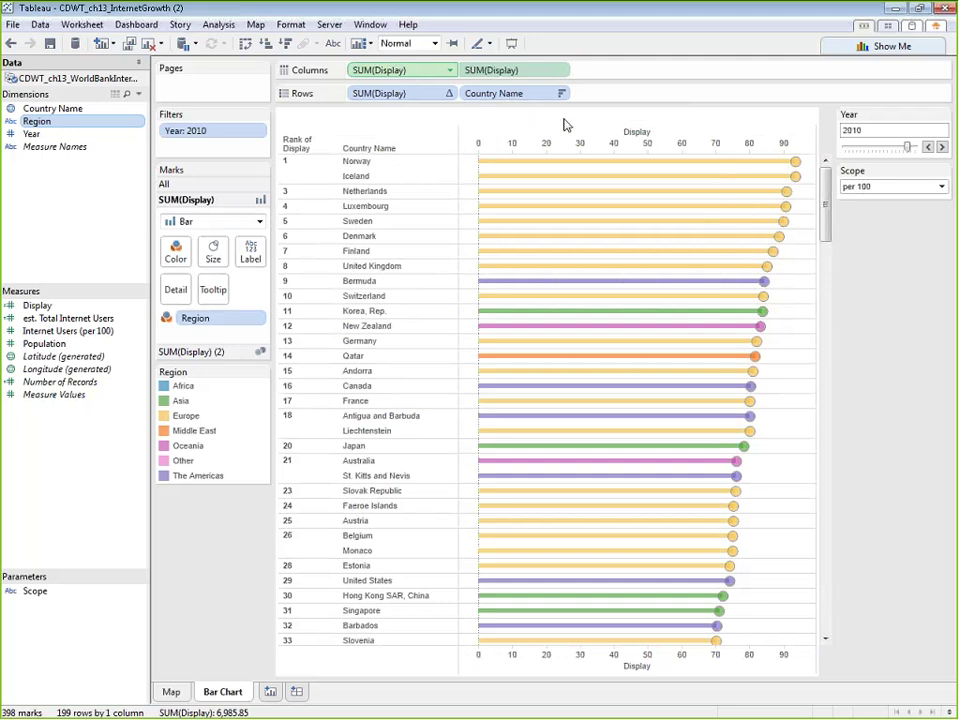
Try hiding the header of the lower Display axis, and show the axis headers again.
{"action": "right_click", "coordinate": [561, 668]}
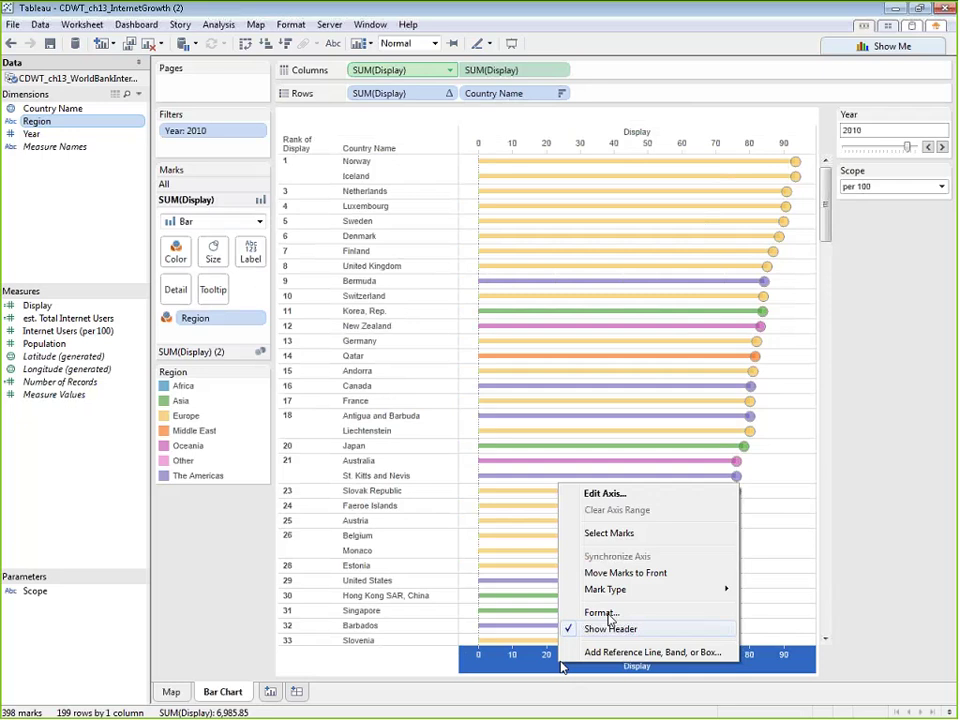
{"action": "left_click", "coordinate": [653, 630]}
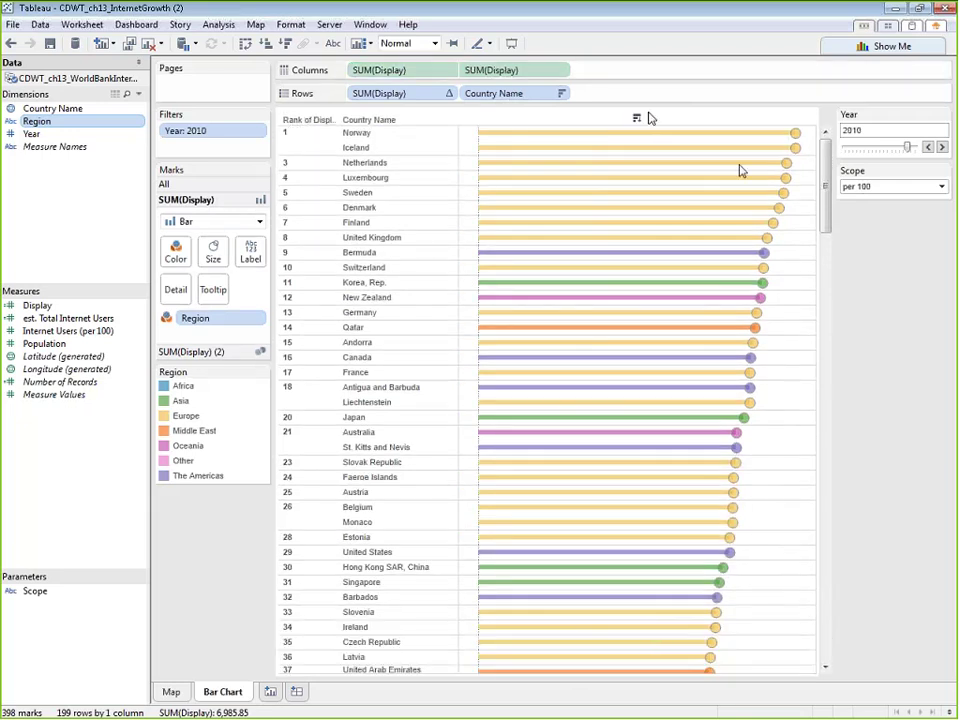
{"action": "left_click_drag", "start_coordinate": [829, 193], "coordinate": [730, 133]}
{"action": "mouse_move", "coordinate": [720, 137]}
{"action": "left_click", "coordinate": [562, 70]}
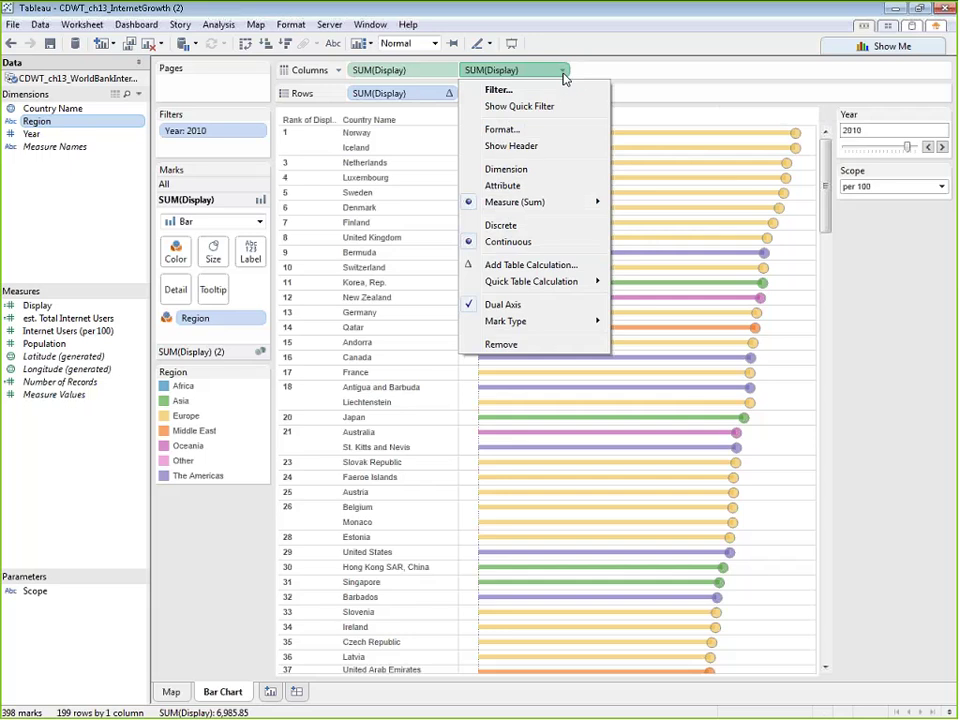
{"action": "left_click", "coordinate": [517, 148]}
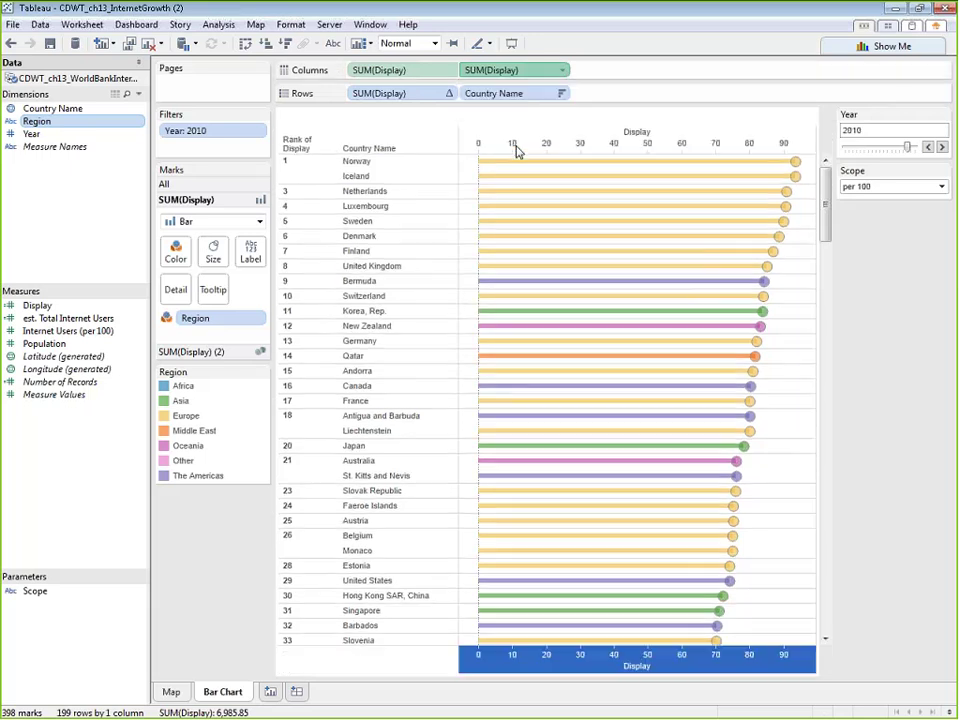
Hide the header of the upper Display axis only.
{"action": "right_click", "coordinate": [652, 131]}
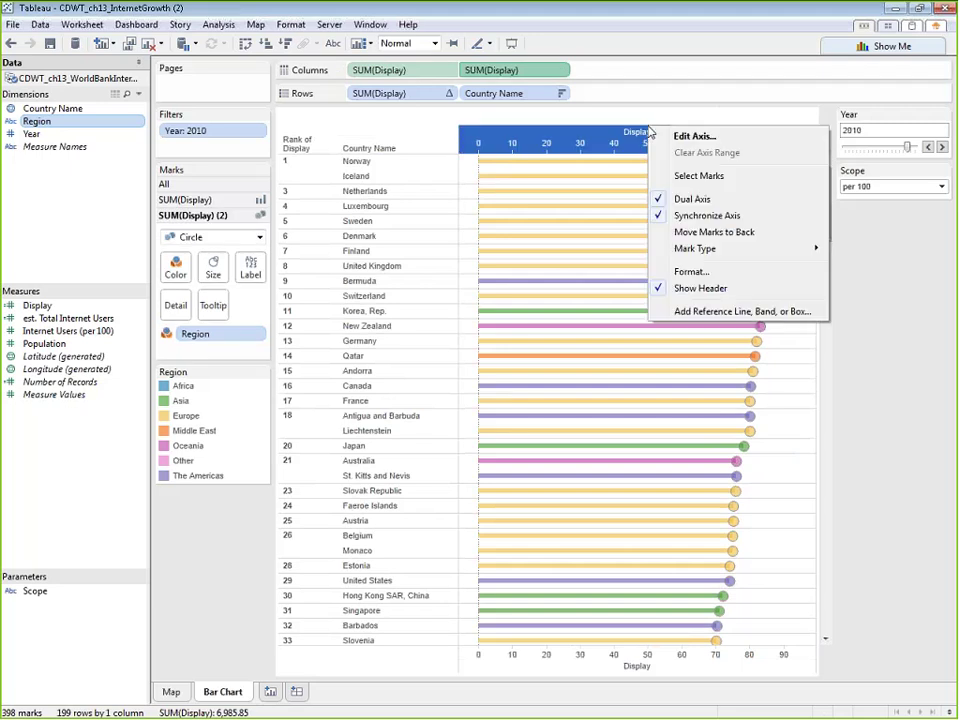
{"action": "left_click", "coordinate": [712, 288]}
{"action": "left_click", "coordinate": [874, 347]}
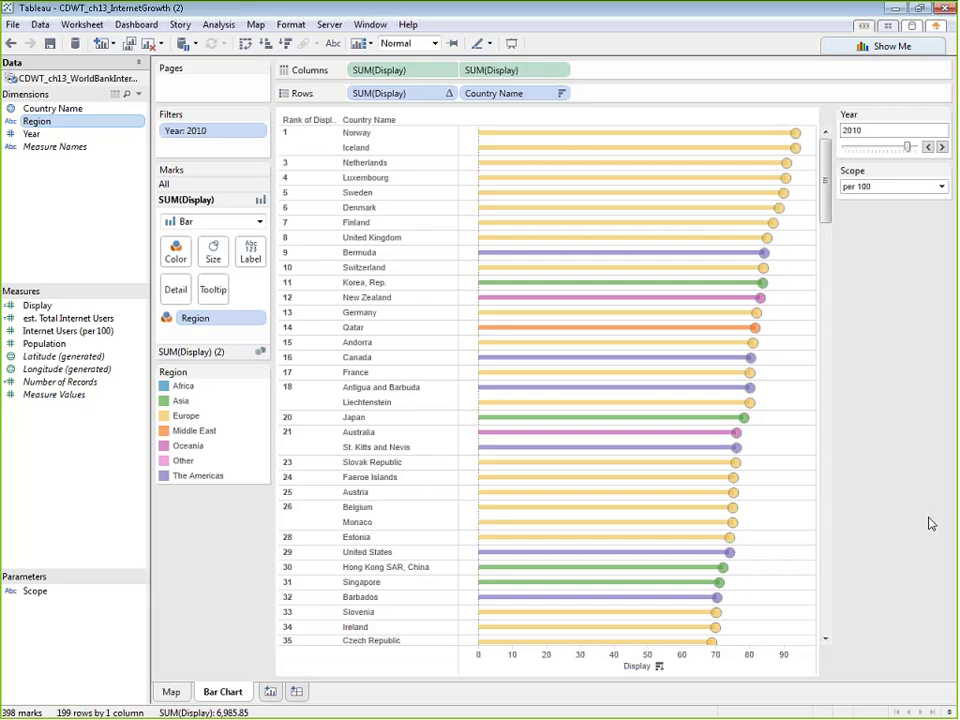
Go to the Map sheet and color the countries by Display instead of est. Total Internet Users.
{"action": "left_click", "coordinate": [170, 694]}
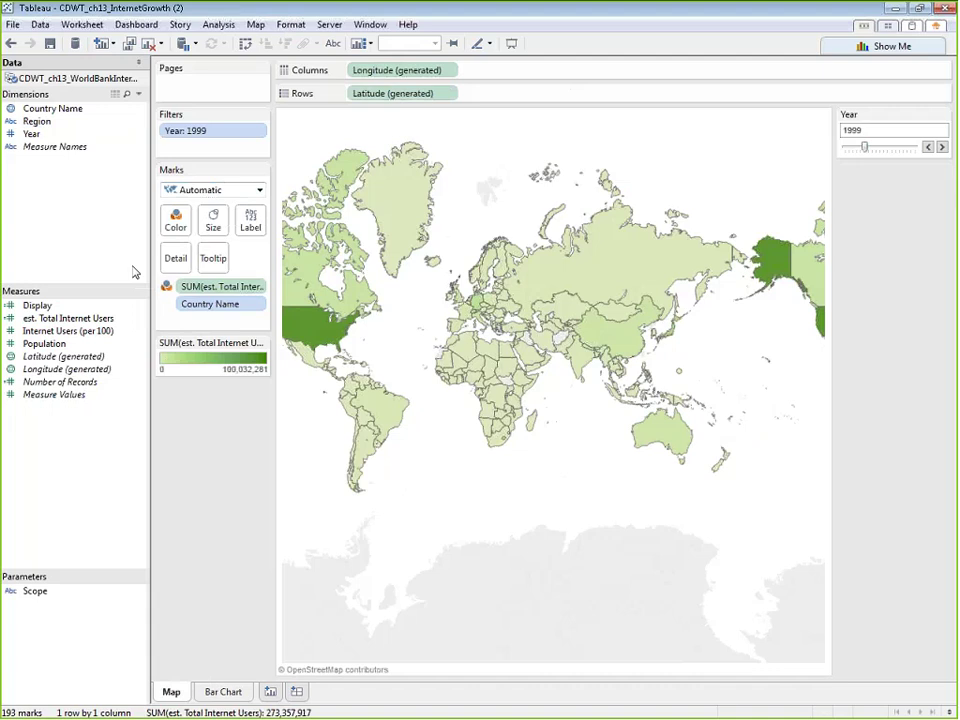
{"action": "left_click", "coordinate": [66, 306]}
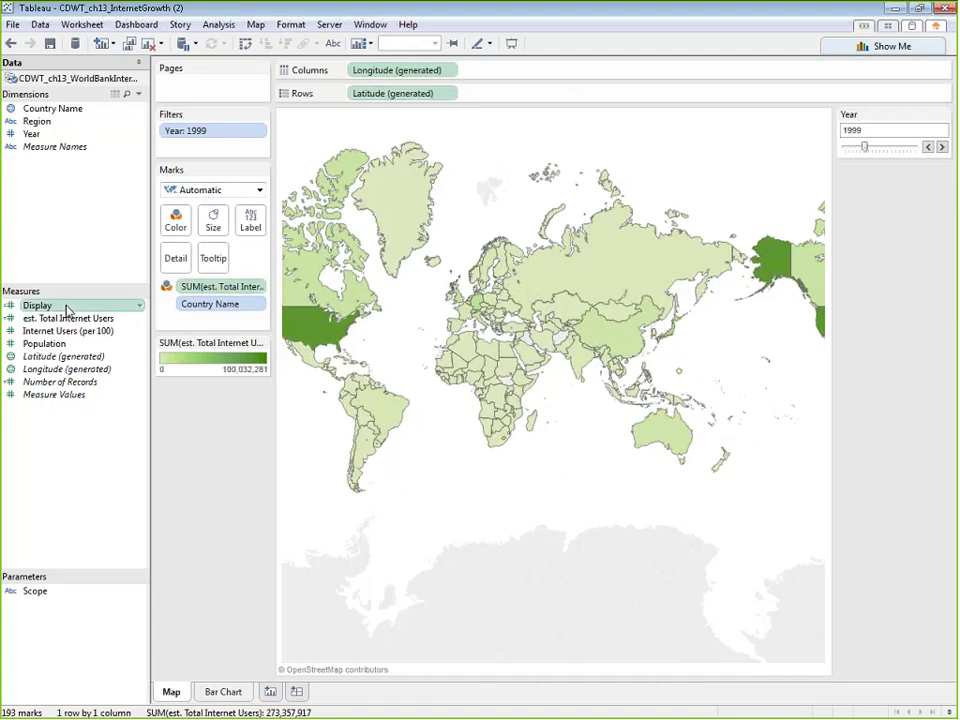
{"action": "left_click_drag", "start_coordinate": [66, 306], "coordinate": [172, 228]}
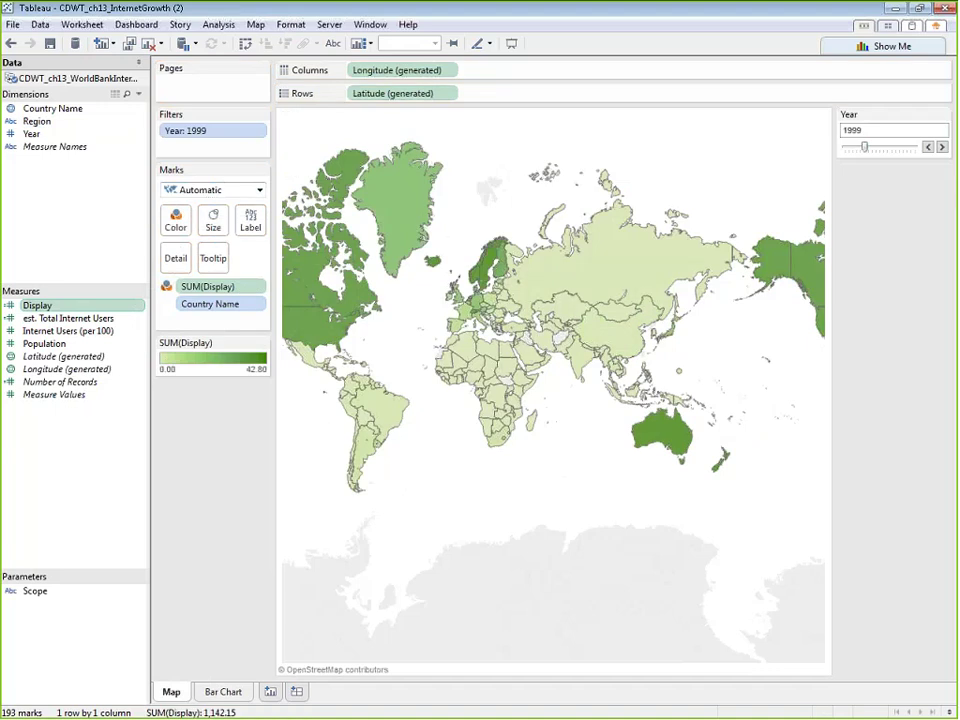
Show the Scope parameter control on the Map sheet.
{"action": "left_click", "coordinate": [45, 598]}
{"action": "right_click", "coordinate": [45, 598]}
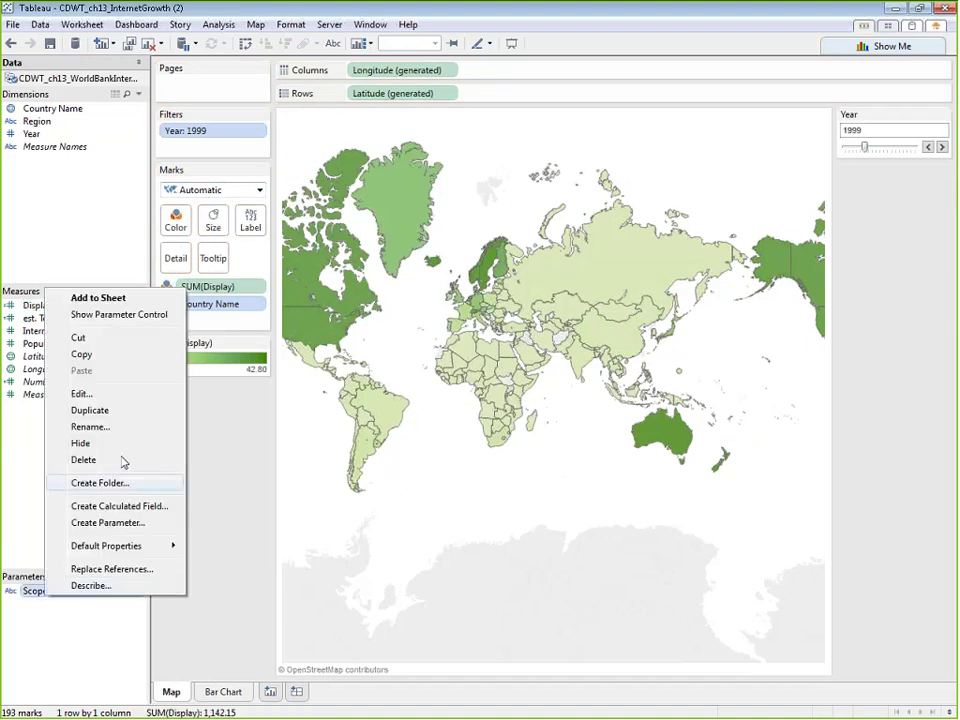
{"action": "left_click", "coordinate": [120, 316]}
Test the Scope control on the map by switching to est. Total Users and back to per 100.
{"action": "left_click", "coordinate": [938, 187]}
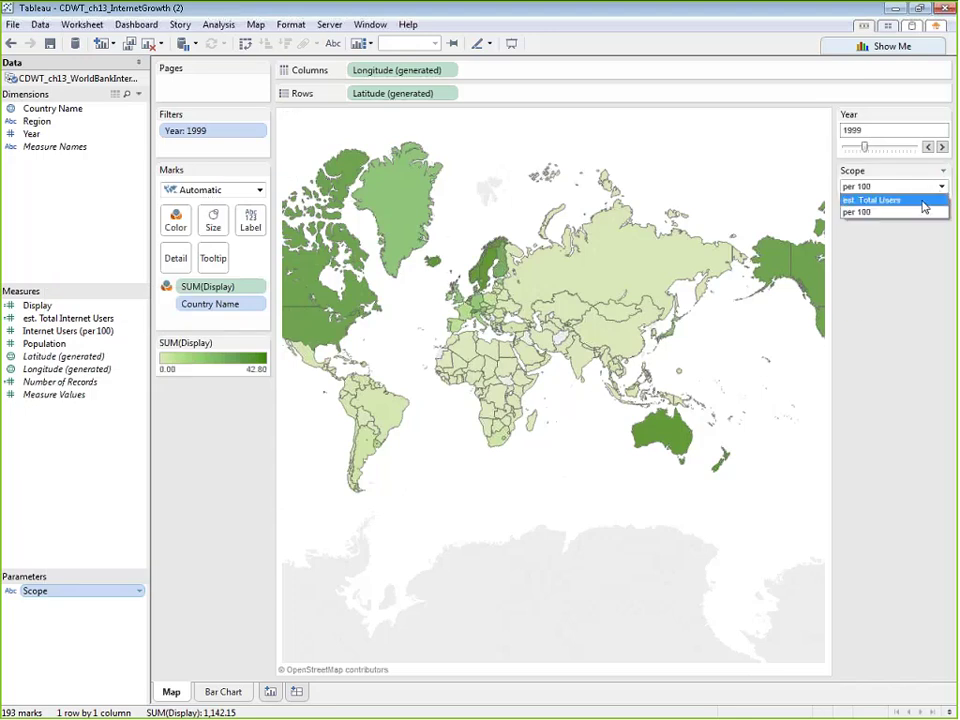
{"action": "left_click", "coordinate": [922, 200]}
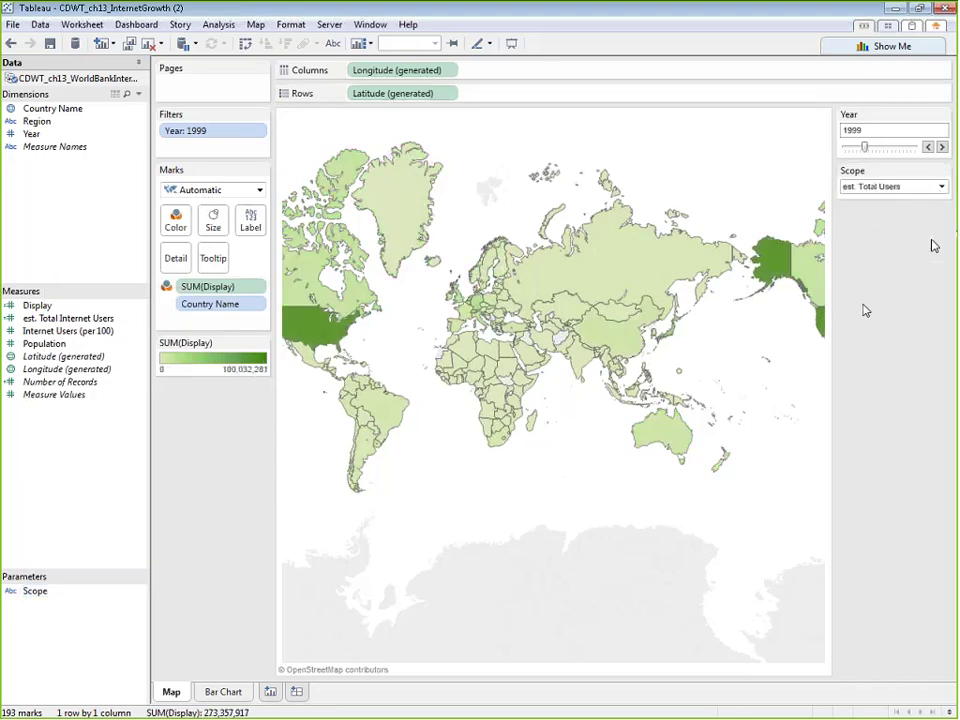
{"action": "left_click", "coordinate": [890, 187]}
{"action": "left_click", "coordinate": [900, 213]}
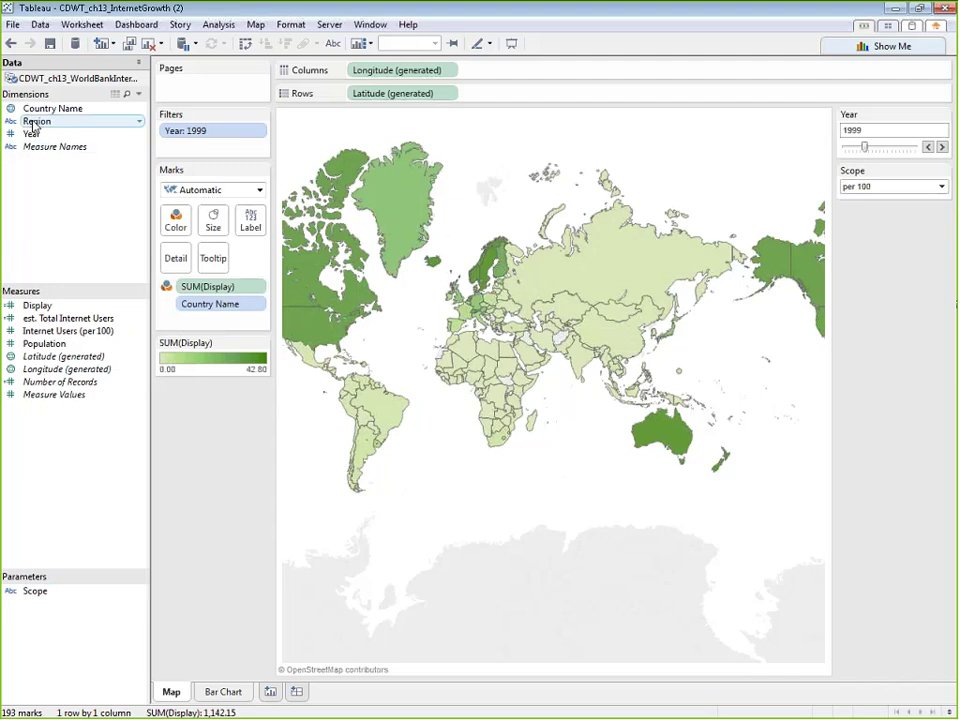
Color the countries on the Map sheet by Region instead of Display, matching the Bar Chart sheet.
{"action": "mouse_move", "coordinate": [33, 123]}
{"action": "left_mouse_down"}
{"action": "mouse_move", "coordinate": [171, 213]}
{"action": "mouse_move", "coordinate": [32, 133]}
{"action": "left_mouse_up"}
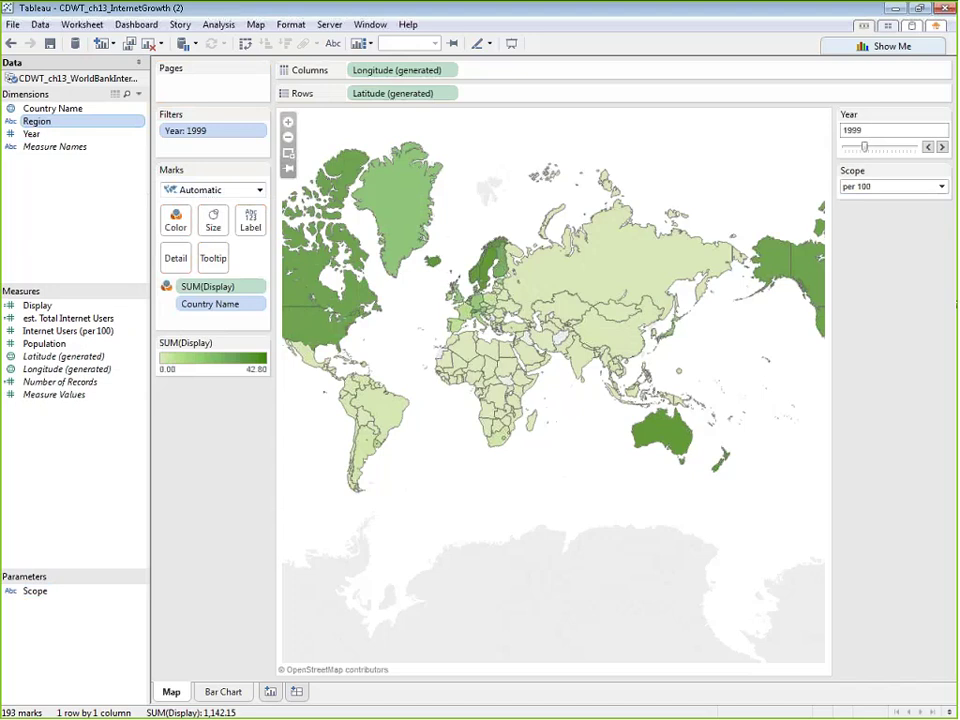
{"action": "left_click", "coordinate": [212, 692]}
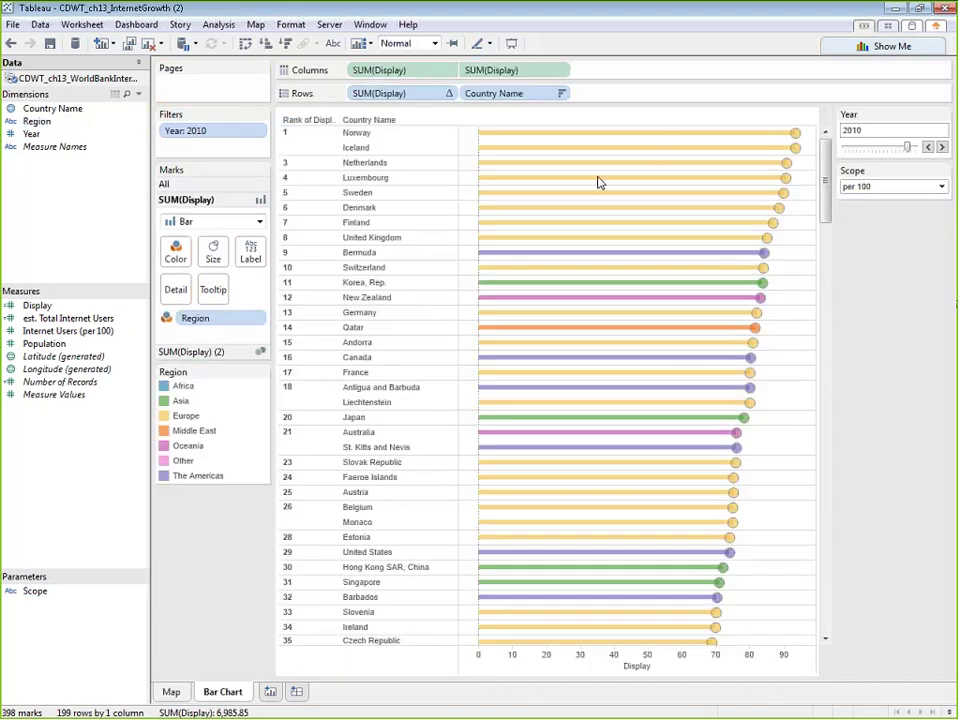
{"action": "mouse_move", "coordinate": [498, 453]}
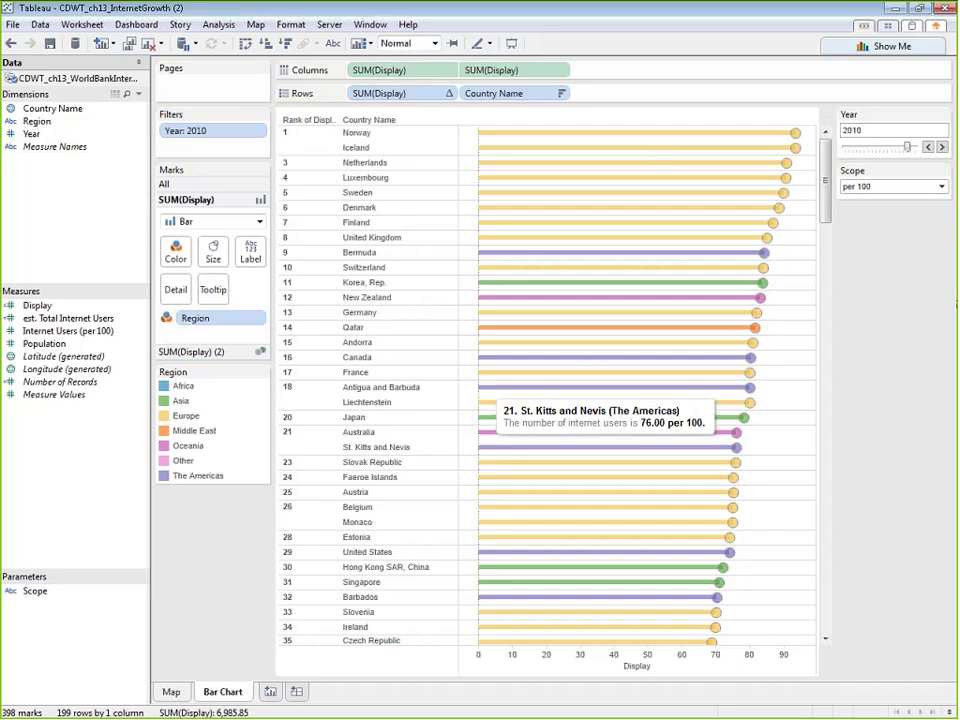
{"action": "left_click", "coordinate": [171, 691]}
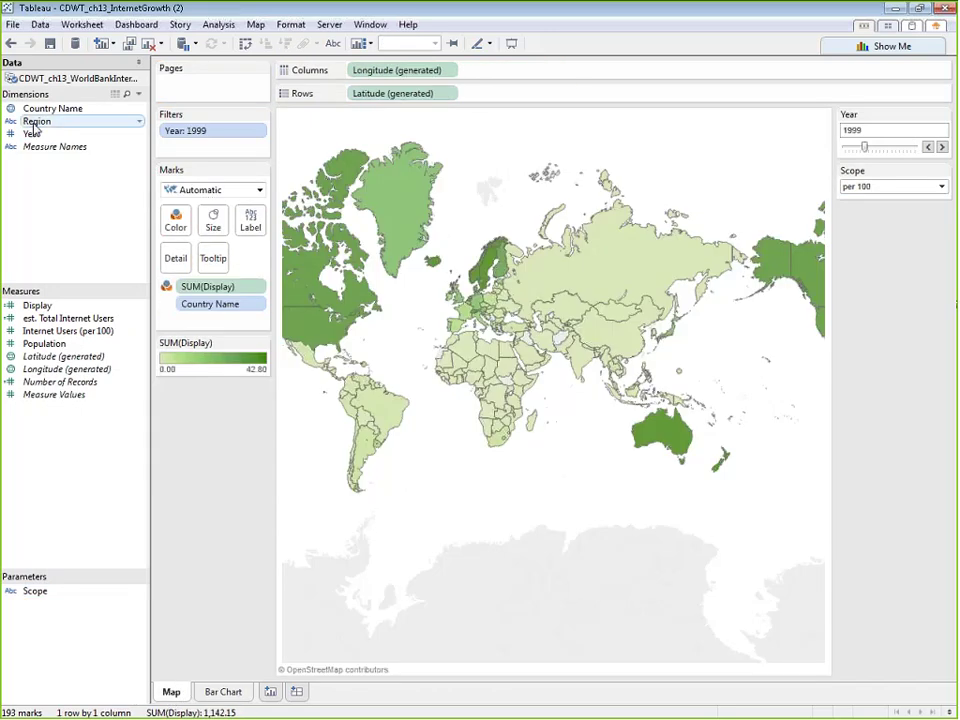
{"action": "left_click_drag", "start_coordinate": [36, 121], "coordinate": [173, 220]}
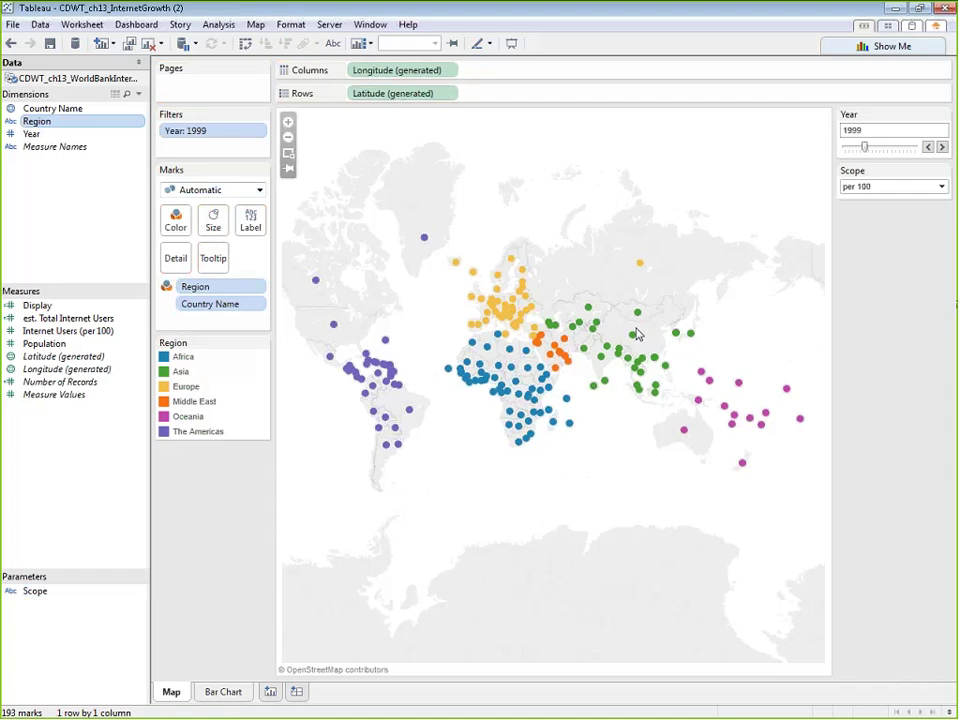
{"action": "mouse_move", "coordinate": [425, 242]}
{"action": "mouse_move", "coordinate": [501, 282]}
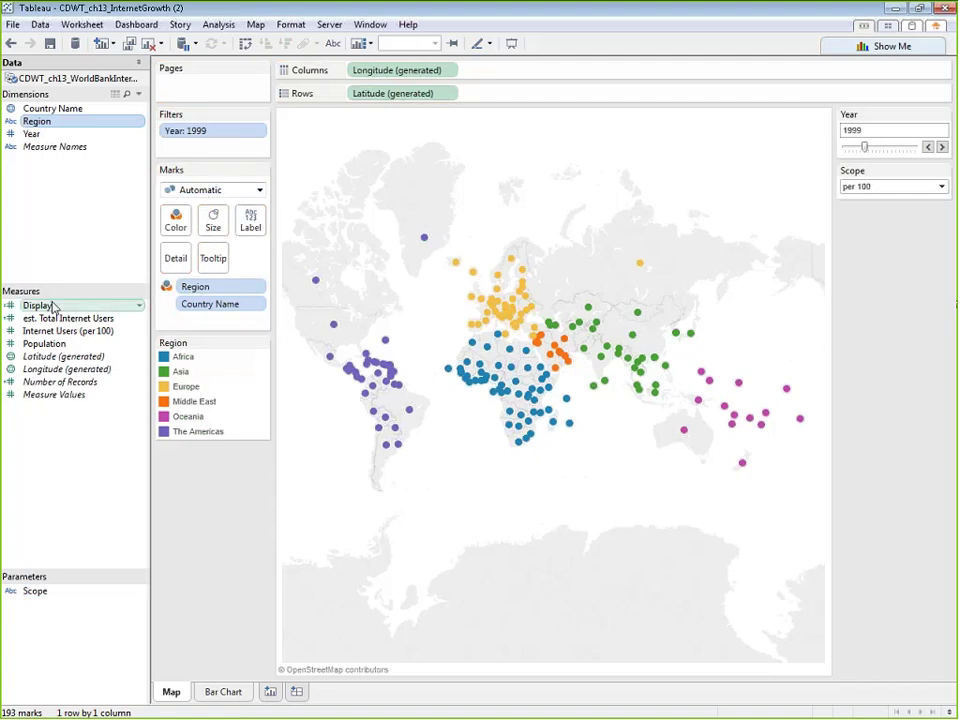
Size the map's country circles by the Display measure.
{"action": "left_click_drag", "start_coordinate": [35, 310], "coordinate": [204, 225]}
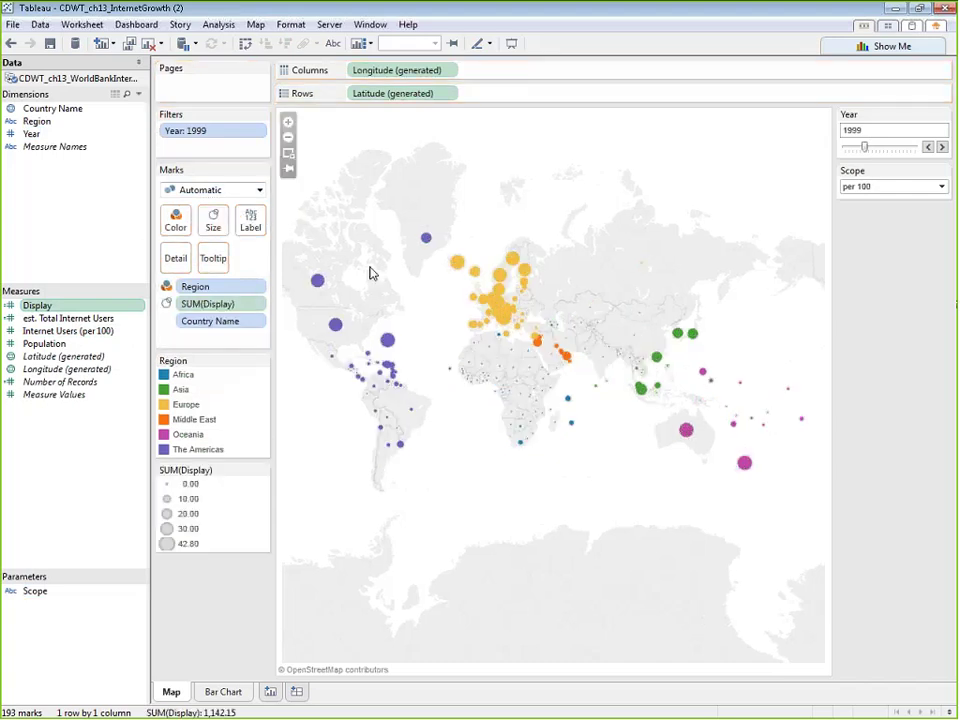
{"action": "mouse_move", "coordinate": [386, 343]}
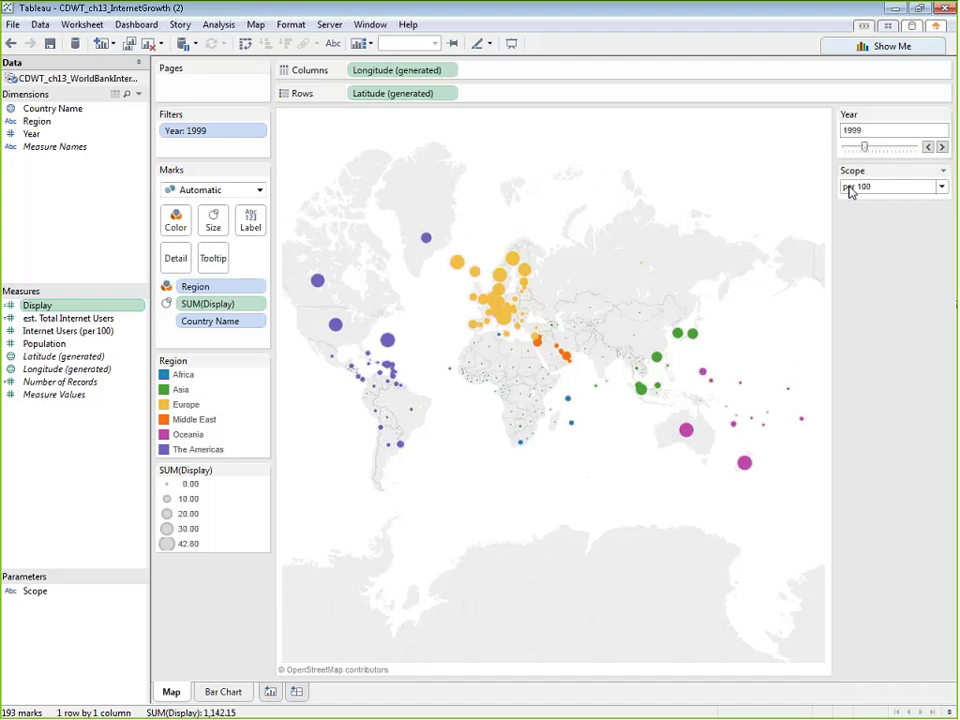
{"action": "mouse_move", "coordinate": [475, 276]}
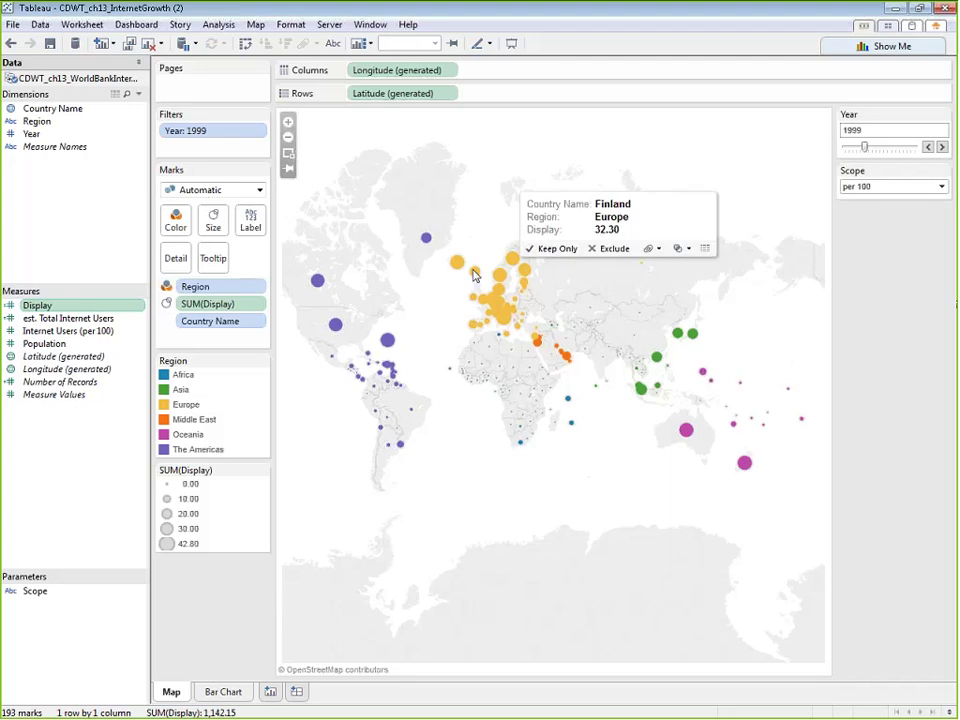
Set the map circles' color transparency to 68% and give them a gray border.
{"action": "left_click", "coordinate": [175, 219]}
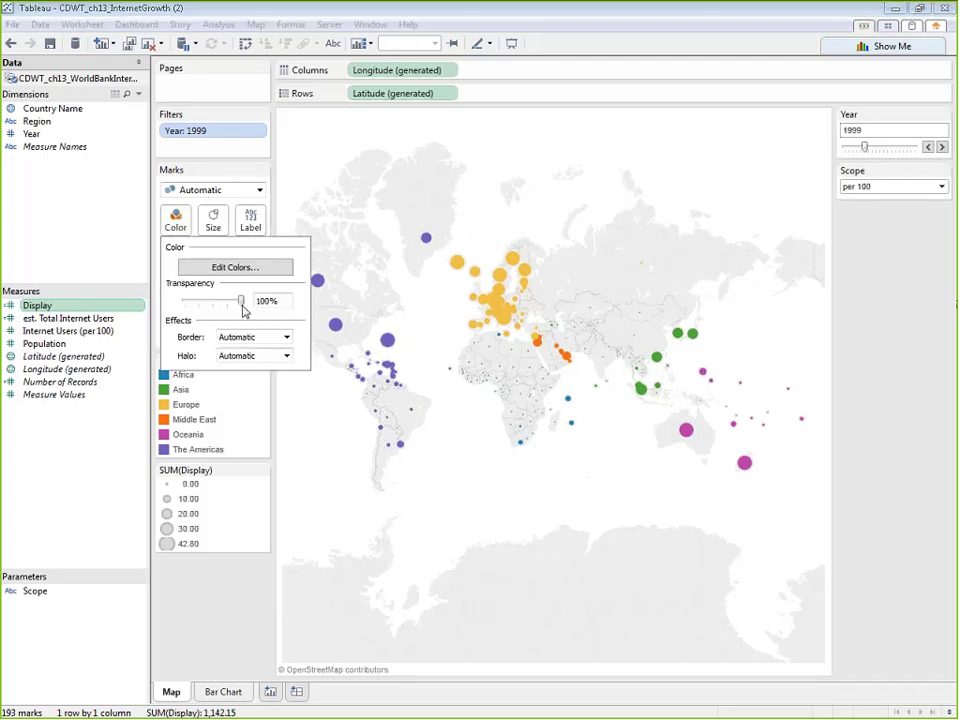
{"action": "left_click_drag", "start_coordinate": [241, 304], "coordinate": [224, 304]}
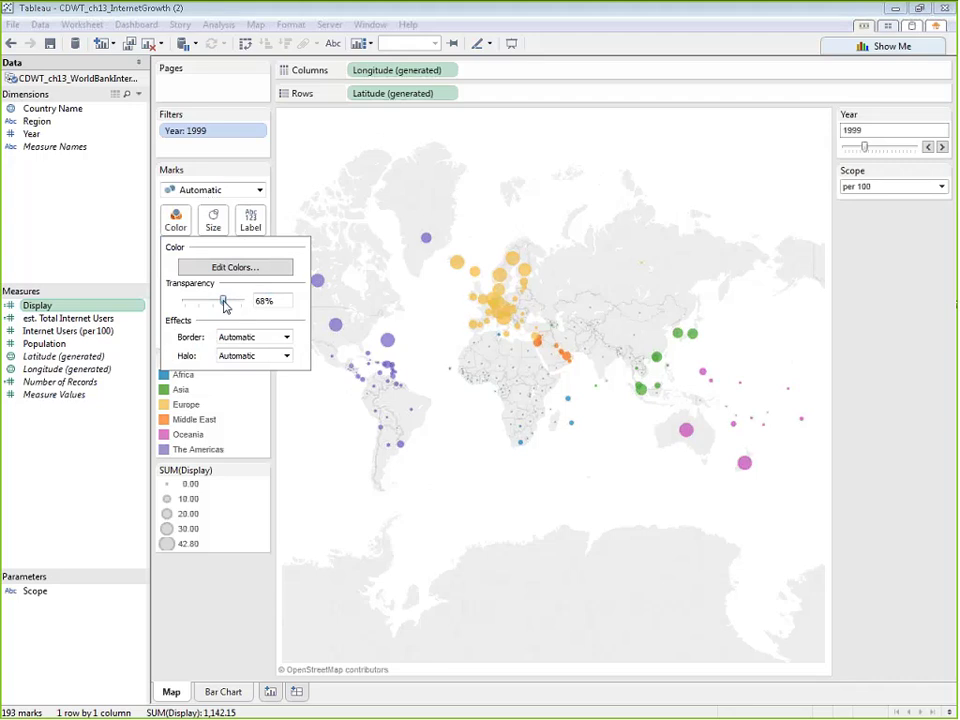
{"action": "left_click", "coordinate": [252, 337]}
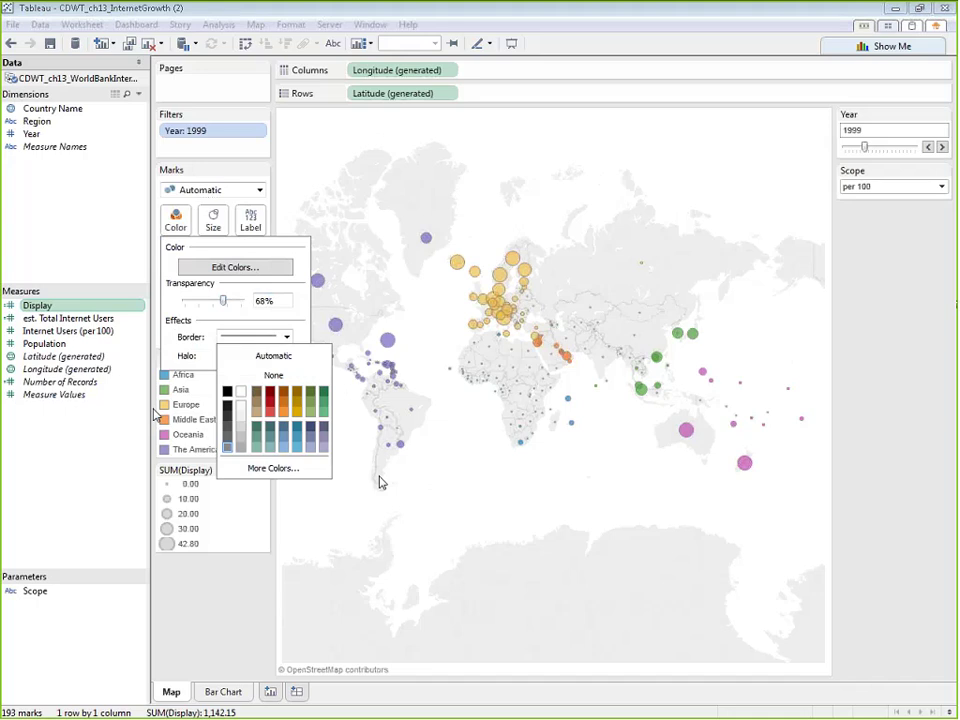
{"action": "left_click", "coordinate": [494, 508]}
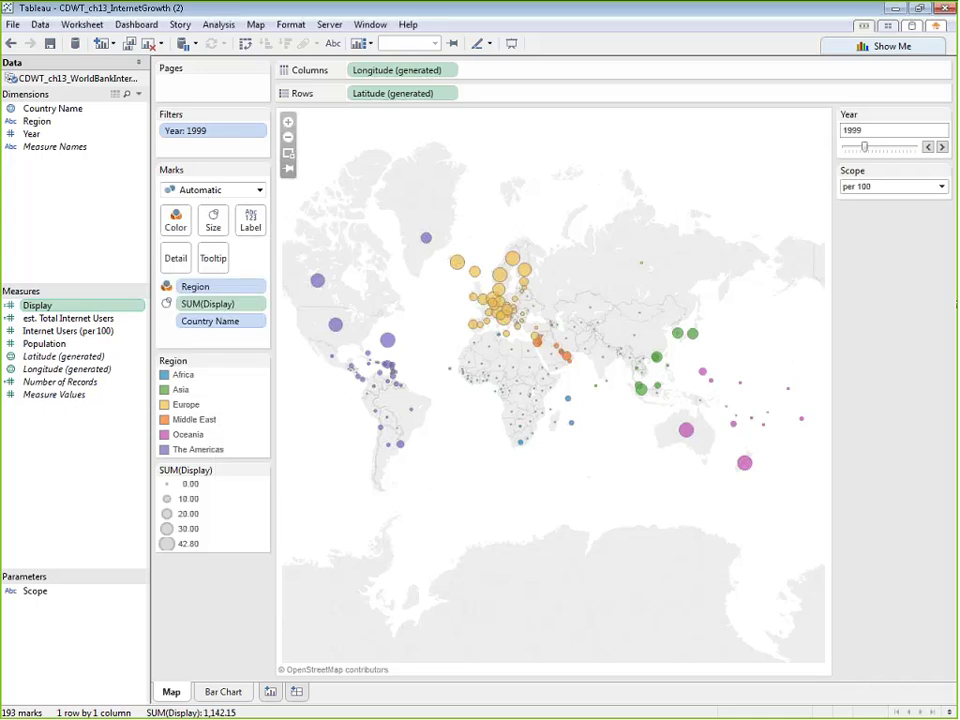
Step the map's Year filter forward one year at a time to 2012 to review the growth per 100.
{"action": "left_click", "coordinate": [941, 147]}
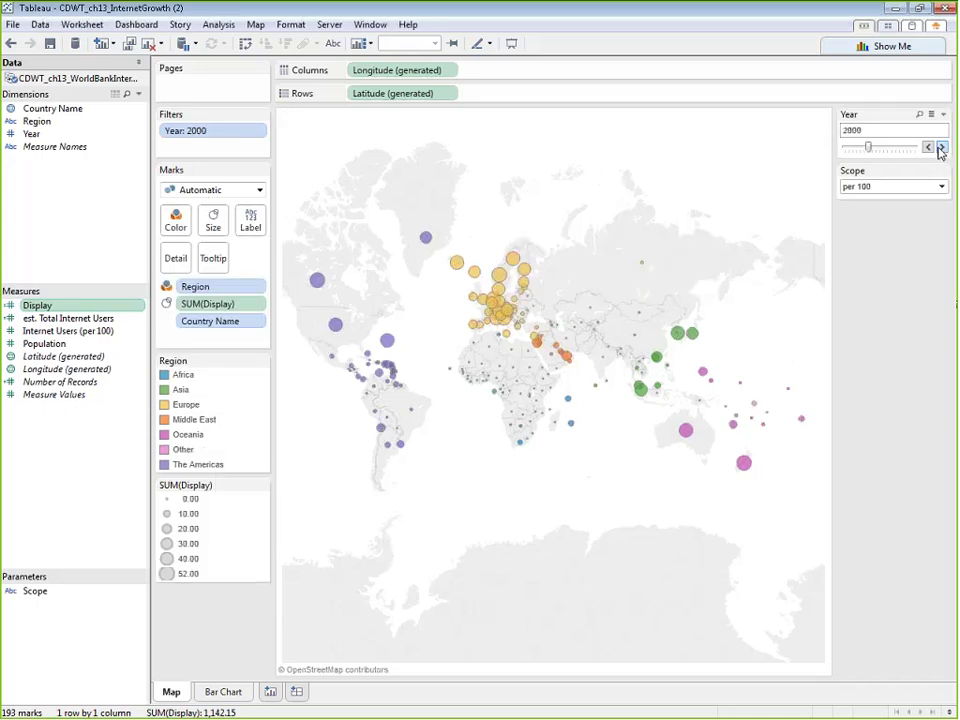
{"action": "left_click", "coordinate": [941, 147]}
{"action": "left_click", "coordinate": [941, 147]}
{"action": "left_click", "coordinate": [941, 147]}
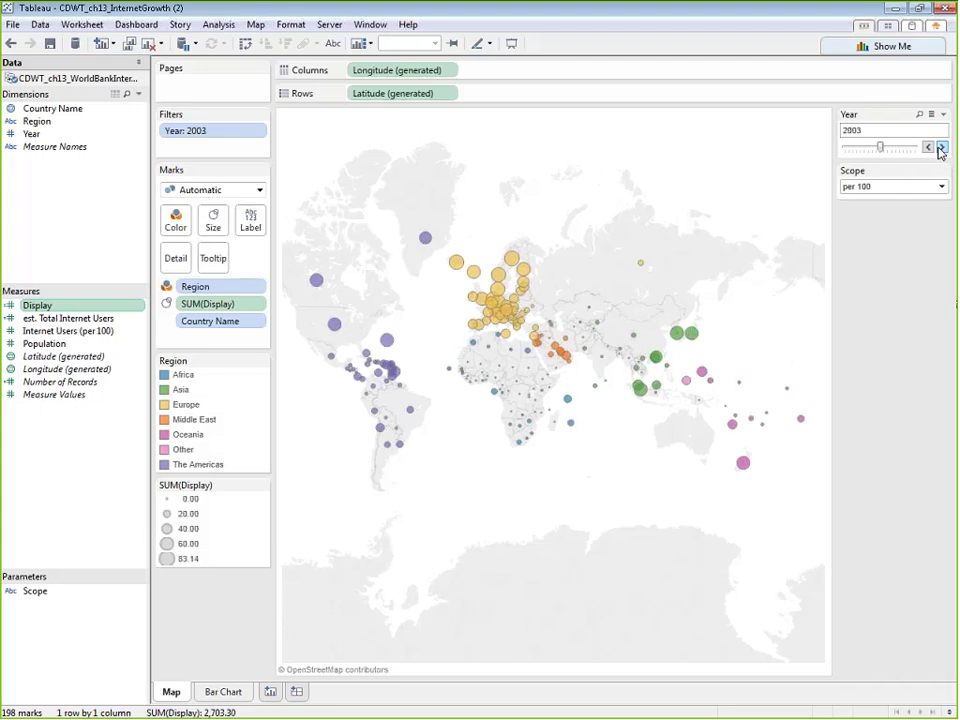
{"action": "left_click", "coordinate": [941, 147]}
{"action": "left_click", "coordinate": [941, 147]}
{"action": "left_click", "coordinate": [942, 148]}
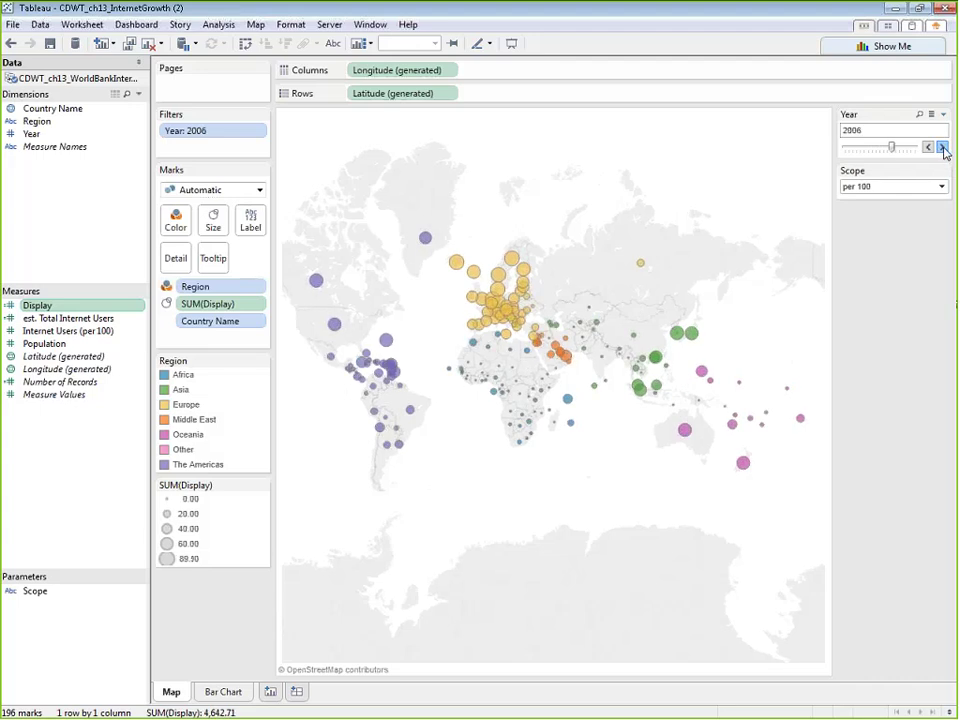
{"action": "left_click", "coordinate": [942, 148]}
{"action": "left_click", "coordinate": [942, 148]}
{"action": "left_click", "coordinate": [942, 148]}
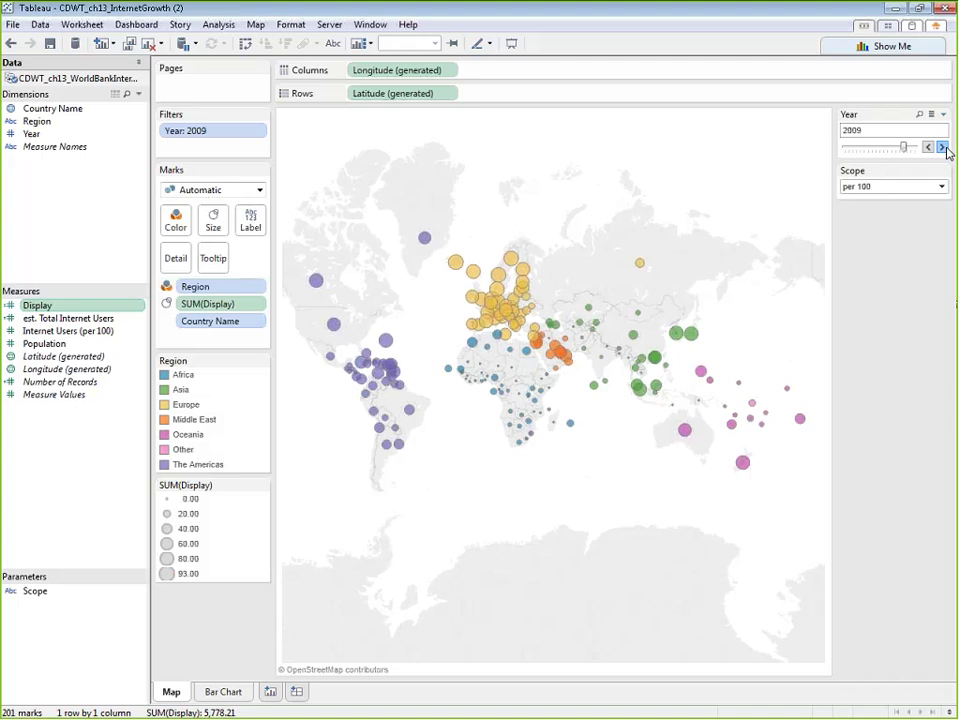
{"action": "left_click", "coordinate": [942, 148]}
{"action": "left_click", "coordinate": [942, 148]}
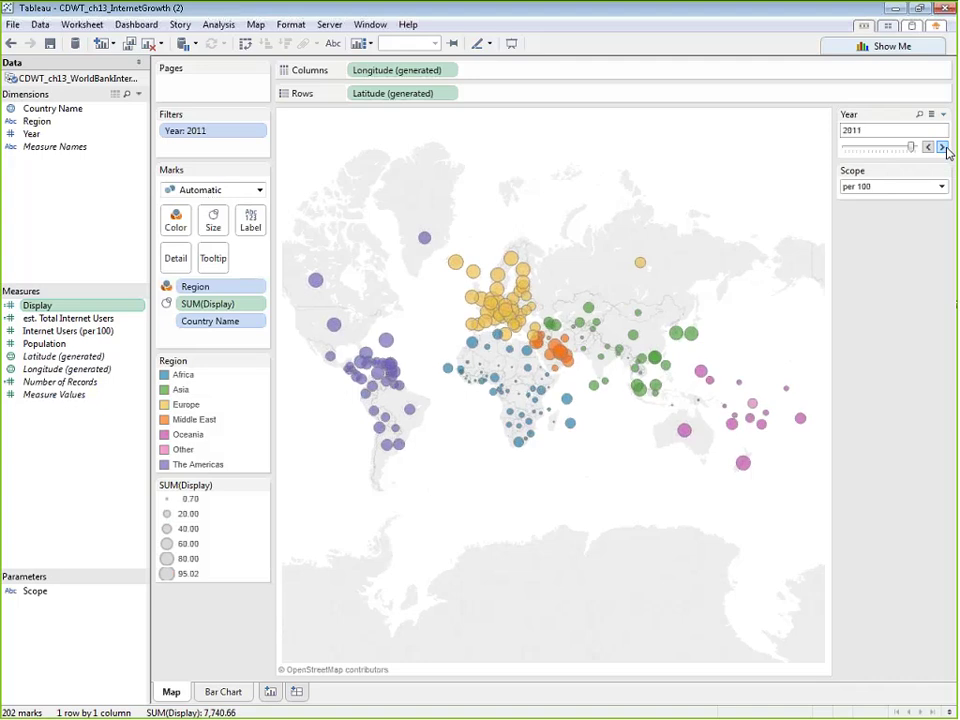
{"action": "left_click", "coordinate": [942, 148]}
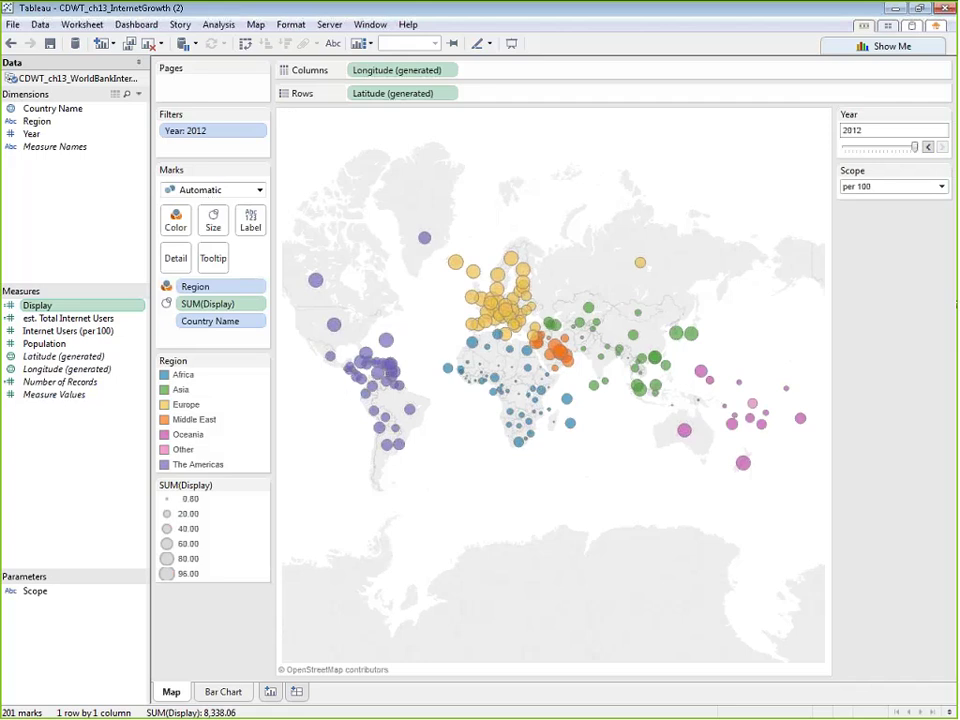
Switch the map's Scope to est. Total Users and inspect the tooltip of China's circle.
{"action": "left_click", "coordinate": [898, 192]}
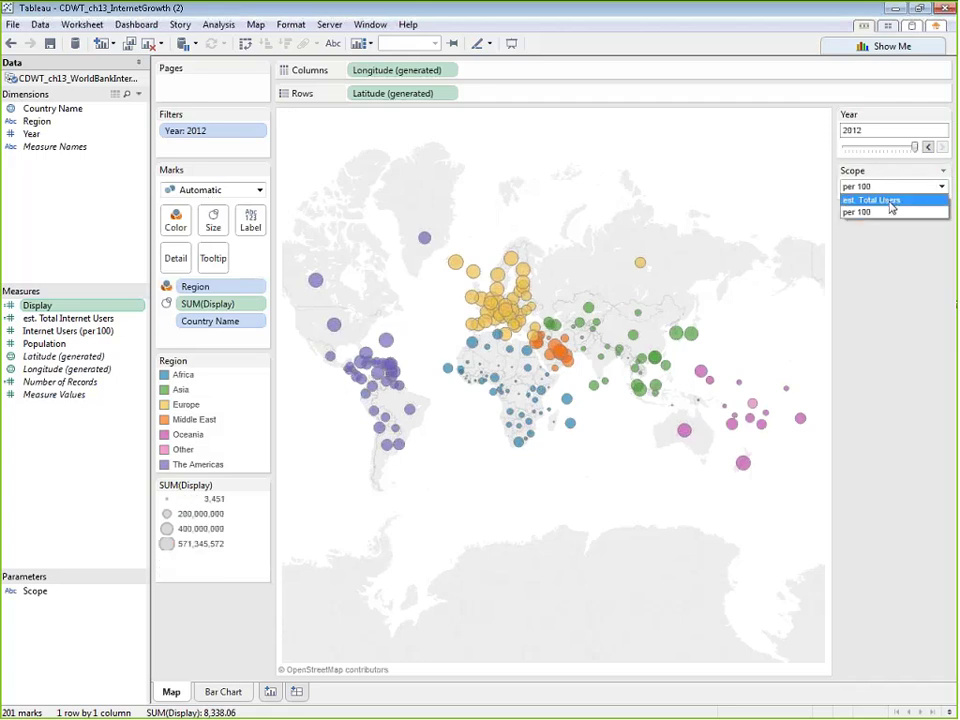
{"action": "left_click", "coordinate": [884, 201]}
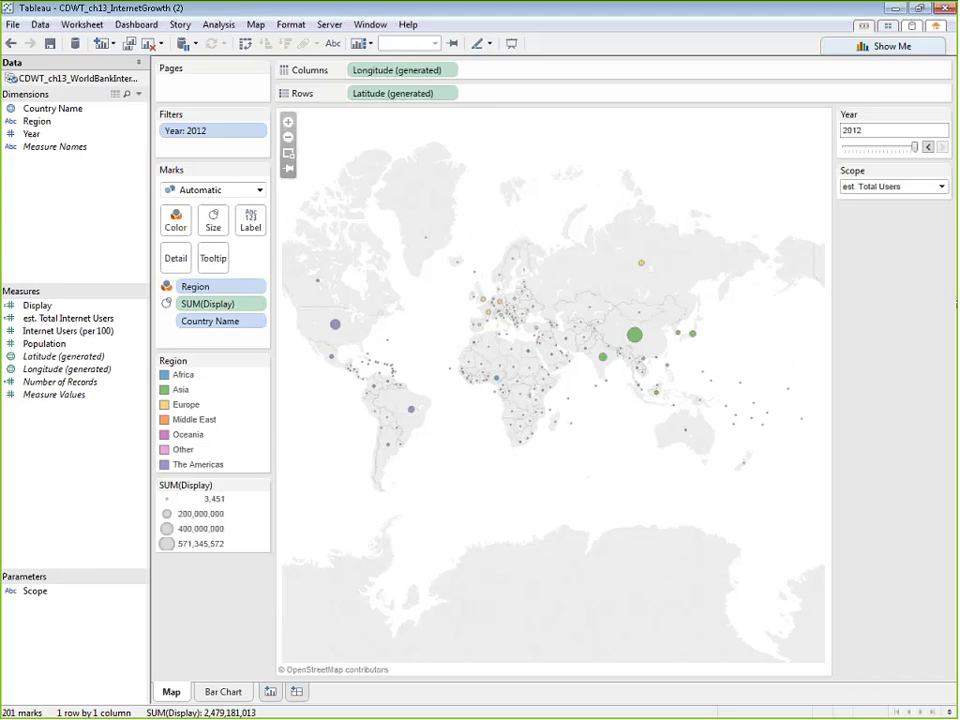
{"action": "mouse_move", "coordinate": [634, 334]}
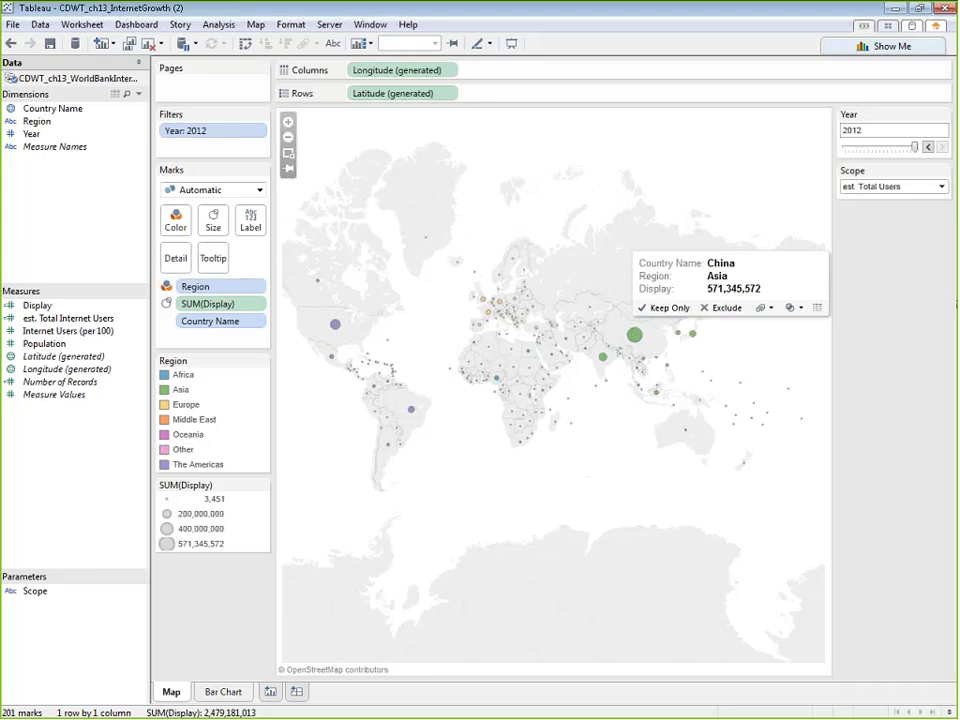
Step the map's Year filter back one year at a time to 1996 to review the estimated total users.
{"action": "left_click", "coordinate": [930, 147]}
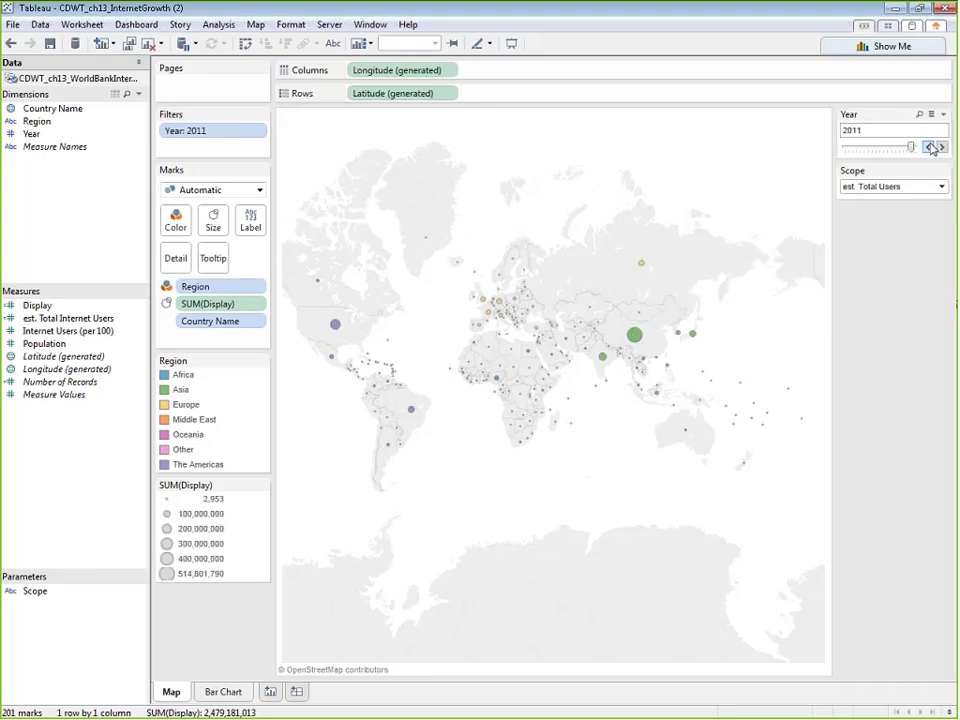
{"action": "left_click", "coordinate": [930, 147]}
{"action": "left_click", "coordinate": [930, 147]}
{"action": "left_click", "coordinate": [930, 147]}
{"action": "left_click", "coordinate": [930, 147]}
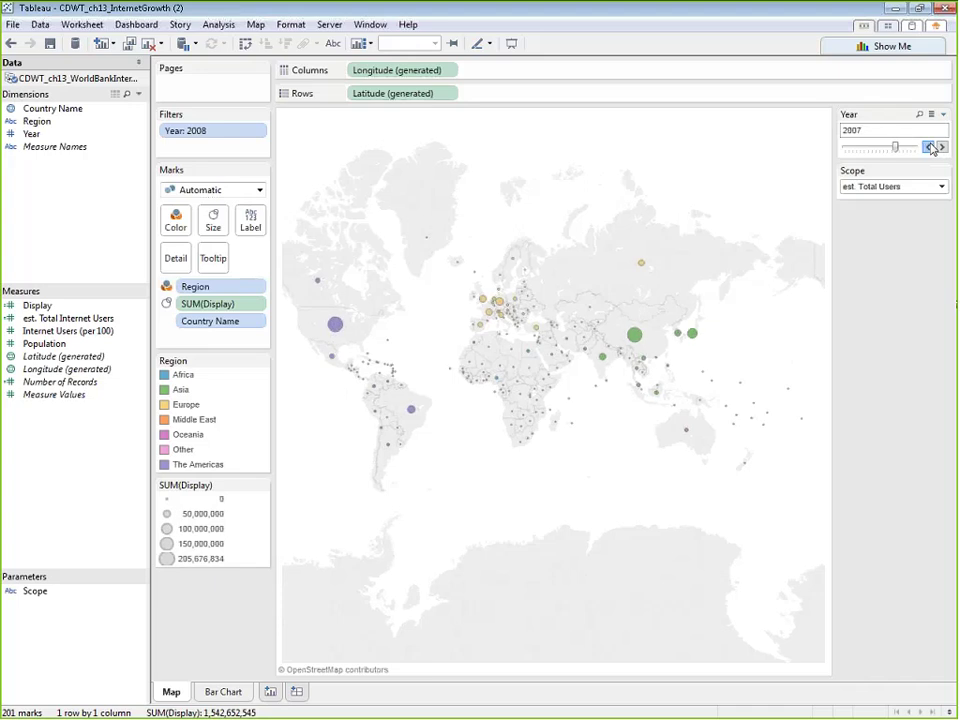
{"action": "left_click", "coordinate": [930, 147]}
{"action": "left_click", "coordinate": [930, 147]}
{"action": "left_click", "coordinate": [930, 147]}
{"action": "left_click", "coordinate": [930, 147]}
{"action": "left_click", "coordinate": [930, 147]}
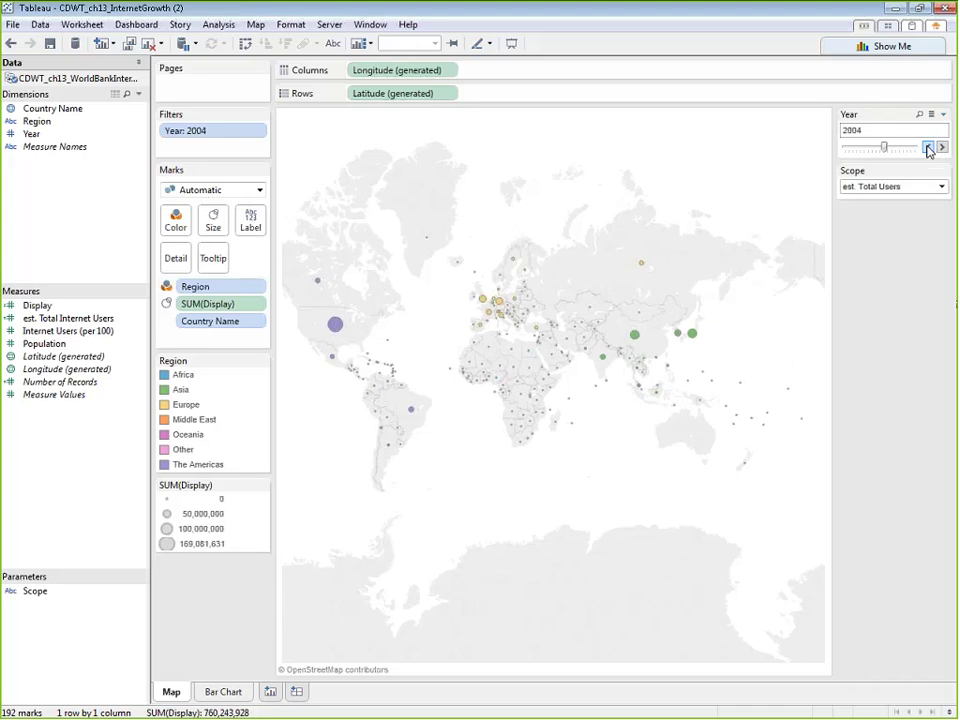
{"action": "left_click", "coordinate": [928, 147]}
{"action": "left_click", "coordinate": [928, 147]}
{"action": "left_click", "coordinate": [928, 147]}
{"action": "left_click", "coordinate": [928, 147]}
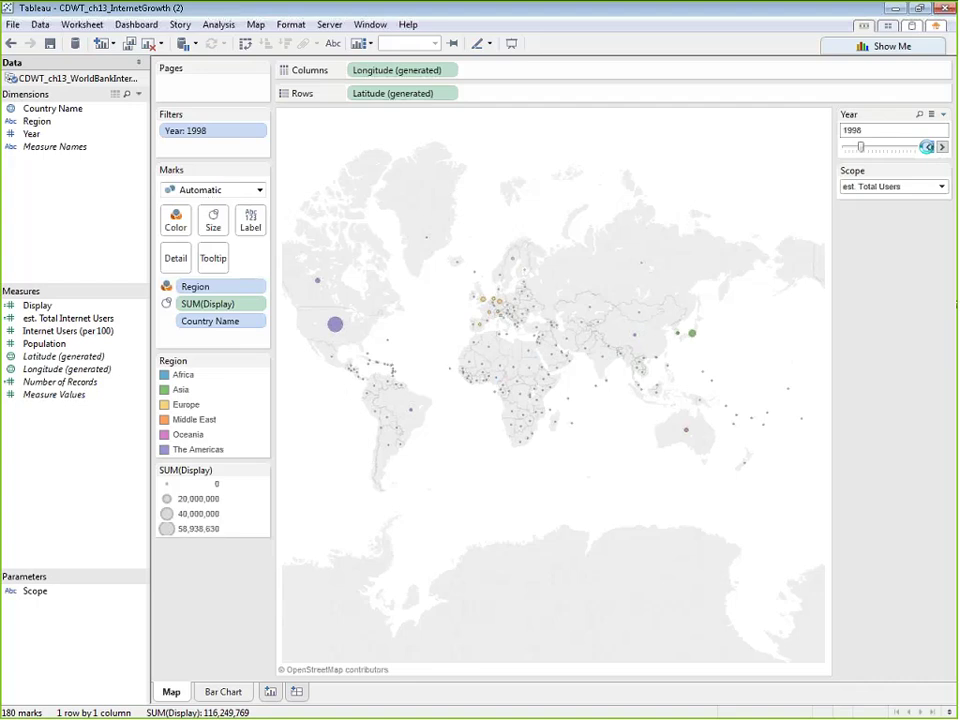
{"action": "left_click", "coordinate": [928, 147]}
{"action": "left_click", "coordinate": [928, 147]}
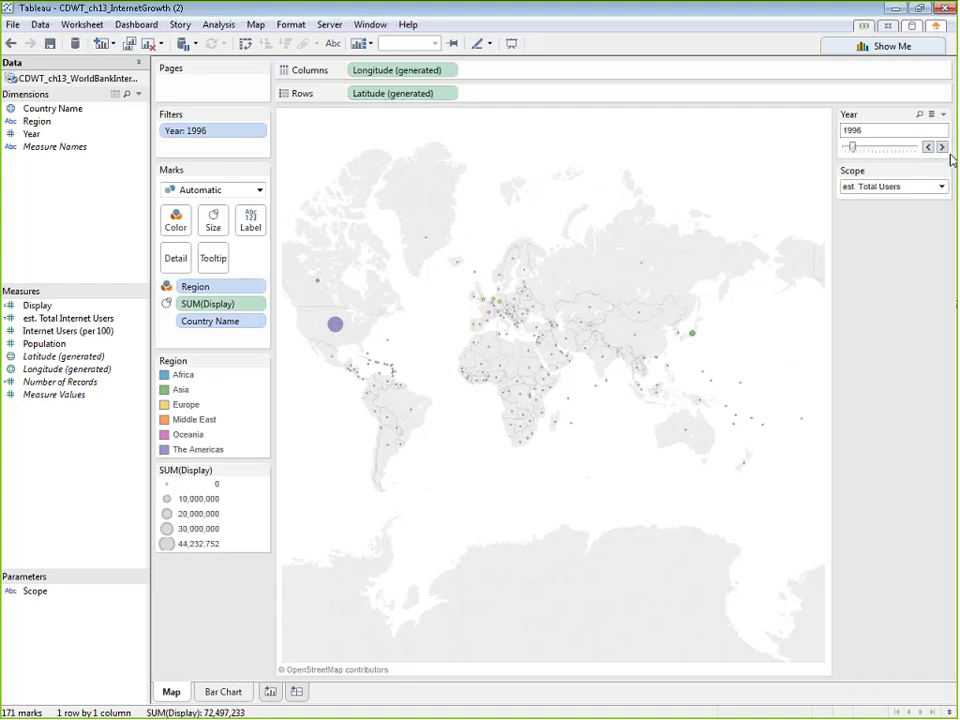
Step the map's Year filter forward one year at a time to 2003 to watch the total users grow.
{"action": "left_click", "coordinate": [942, 148]}
{"action": "left_click", "coordinate": [942, 148]}
{"action": "left_click", "coordinate": [942, 148]}
{"action": "left_click", "coordinate": [942, 148]}
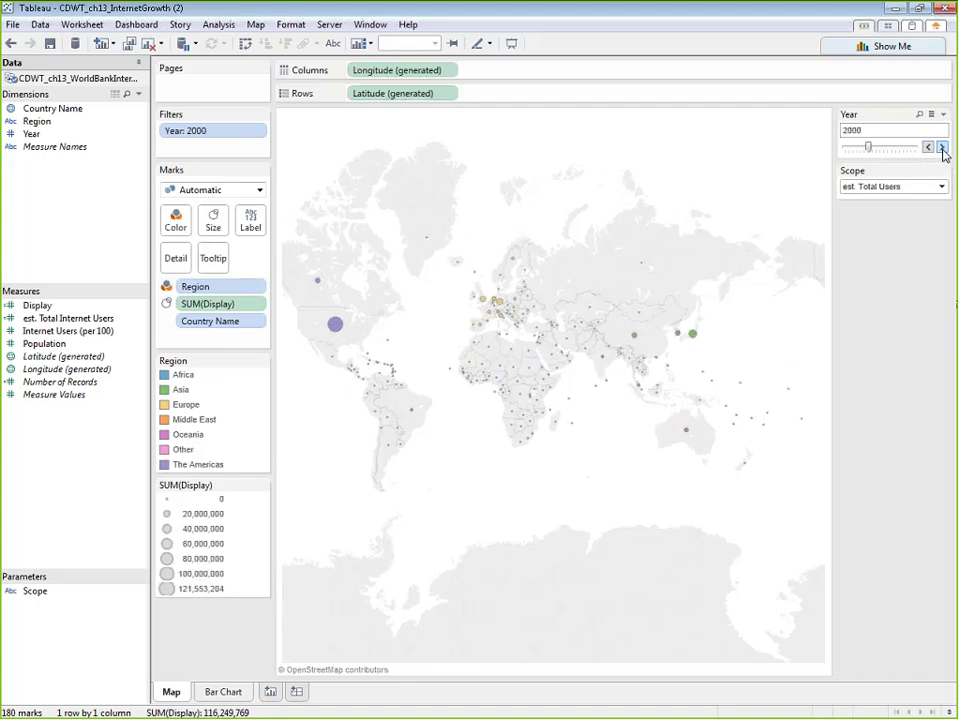
{"action": "left_click", "coordinate": [942, 148]}
{"action": "left_click", "coordinate": [942, 148]}
{"action": "left_click", "coordinate": [942, 148]}
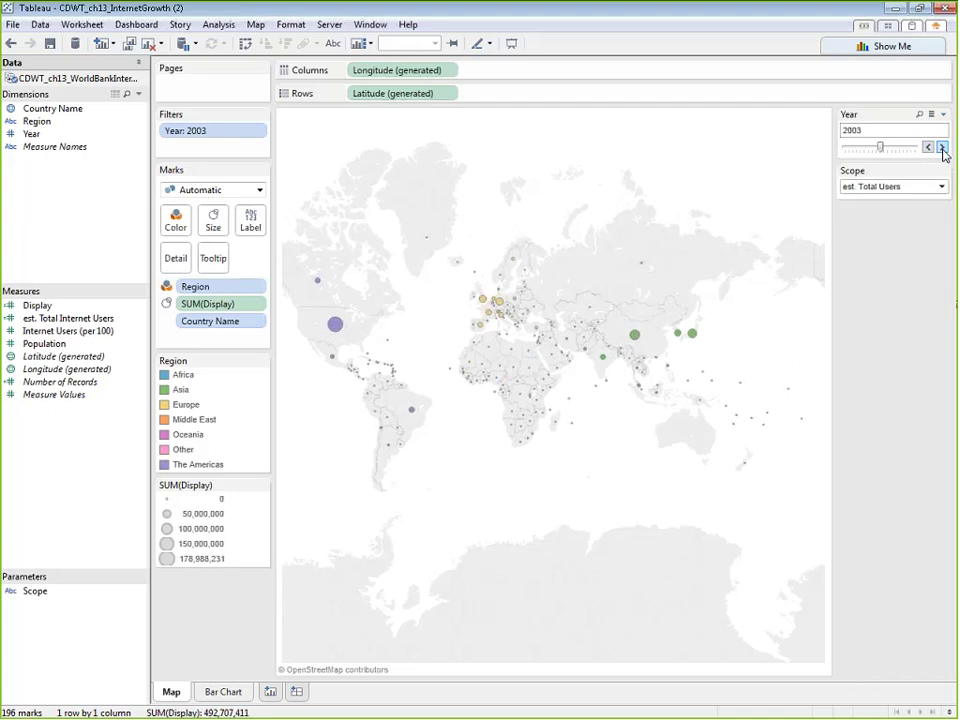
Advance the map's Year filter one year at a time to 2010.
{"action": "left_click", "coordinate": [942, 148]}
{"action": "left_click", "coordinate": [942, 148]}
{"action": "left_click", "coordinate": [942, 148]}
{"action": "left_click", "coordinate": [942, 148]}
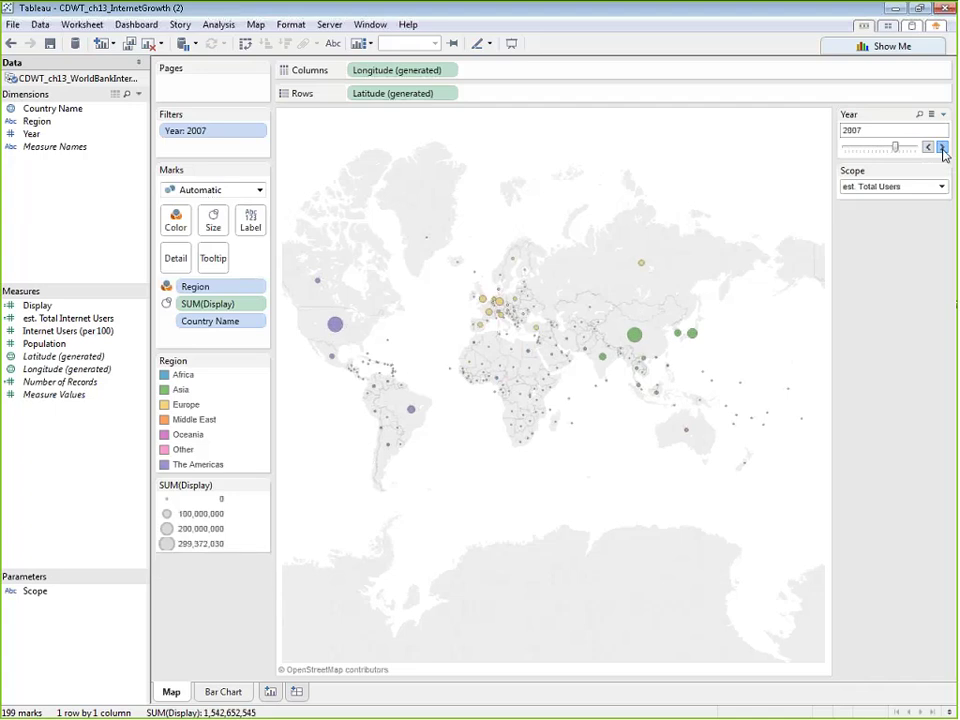
{"action": "left_click", "coordinate": [942, 148]}
{"action": "left_click", "coordinate": [942, 148]}
{"action": "left_click", "coordinate": [942, 148]}
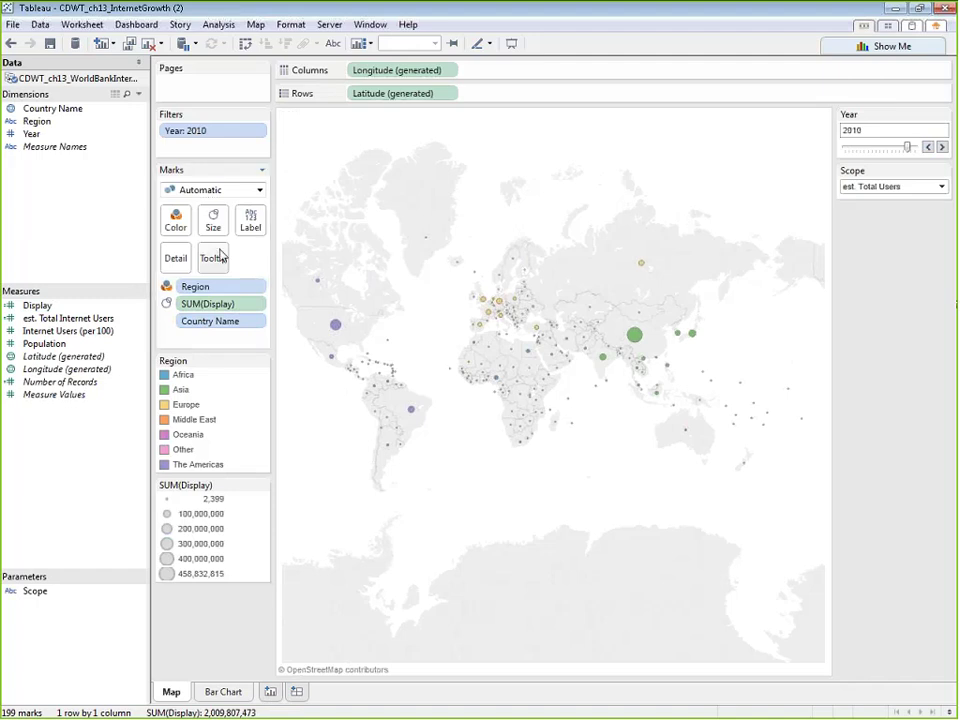
Copy the complete tooltip text from the bar marks on the Bar Chart sheet.
{"action": "left_click", "coordinate": [225, 692]}
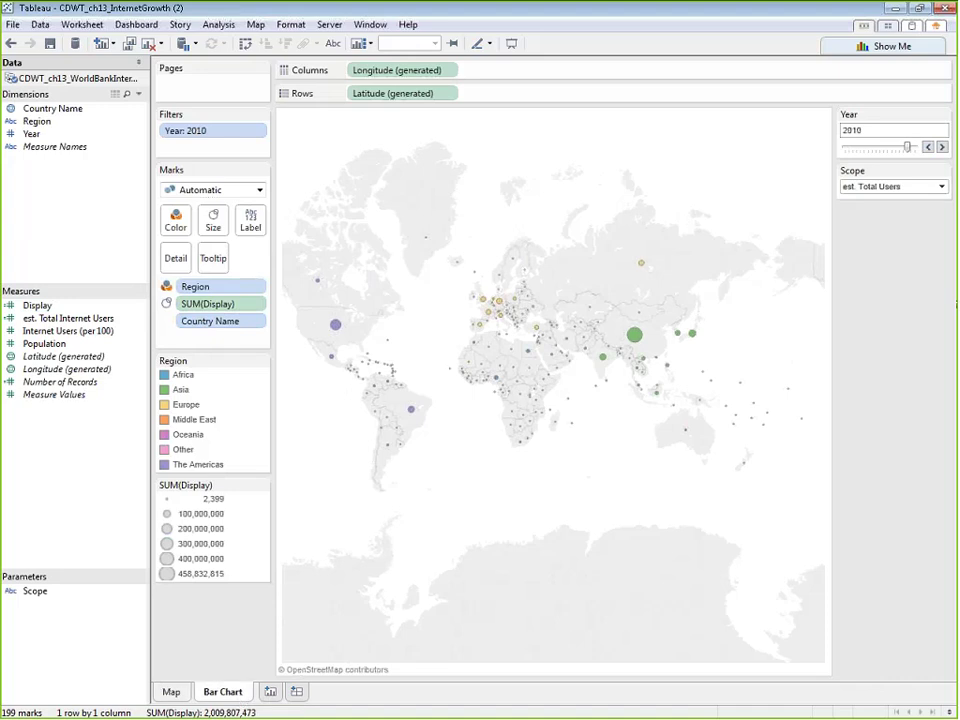
{"action": "left_click", "coordinate": [236, 287]}
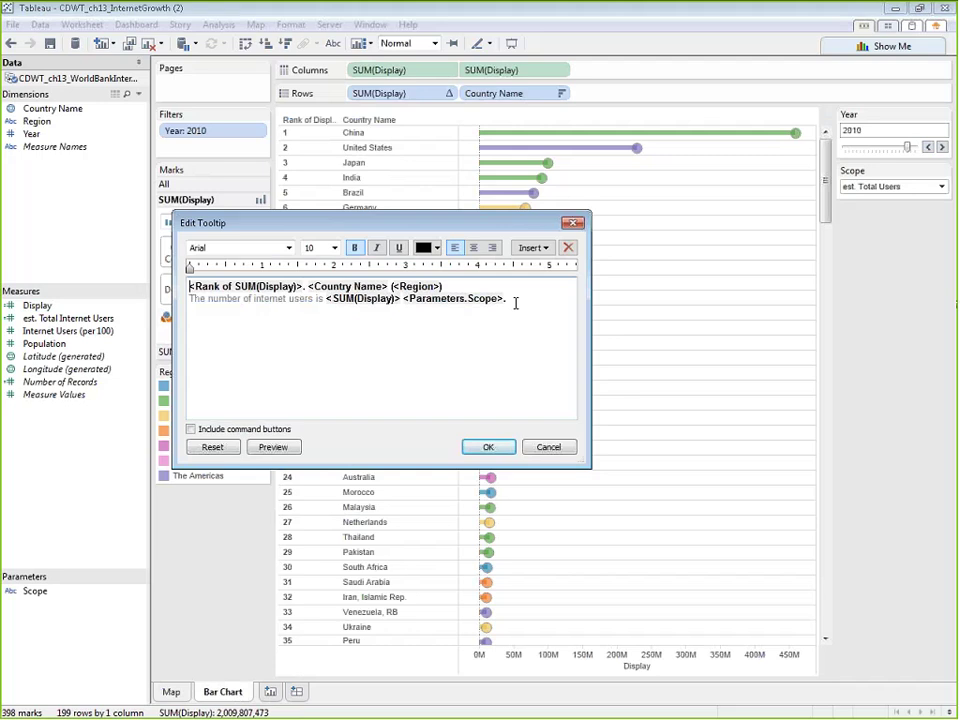
{"action": "left_click_drag", "start_coordinate": [508, 297], "coordinate": [129, 289]}
{"action": "key", "text": "ctrl+c"}
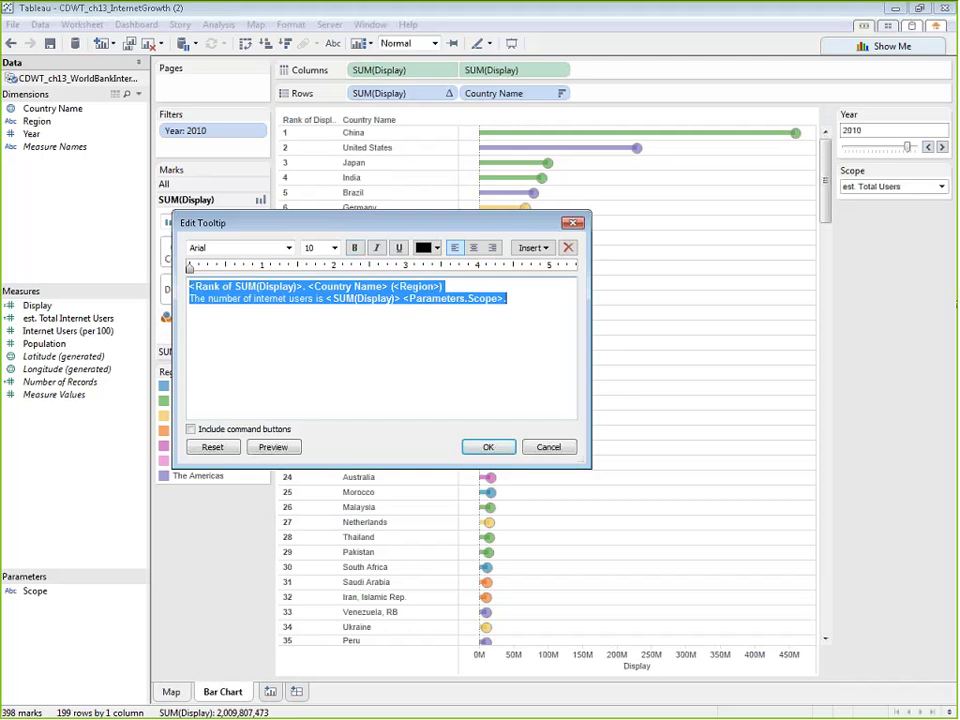
{"action": "left_click", "coordinate": [488, 449]}
Replace the Map sheet's entire tooltip with the copied text and exclude the command buttons.
{"action": "left_click", "coordinate": [172, 692]}
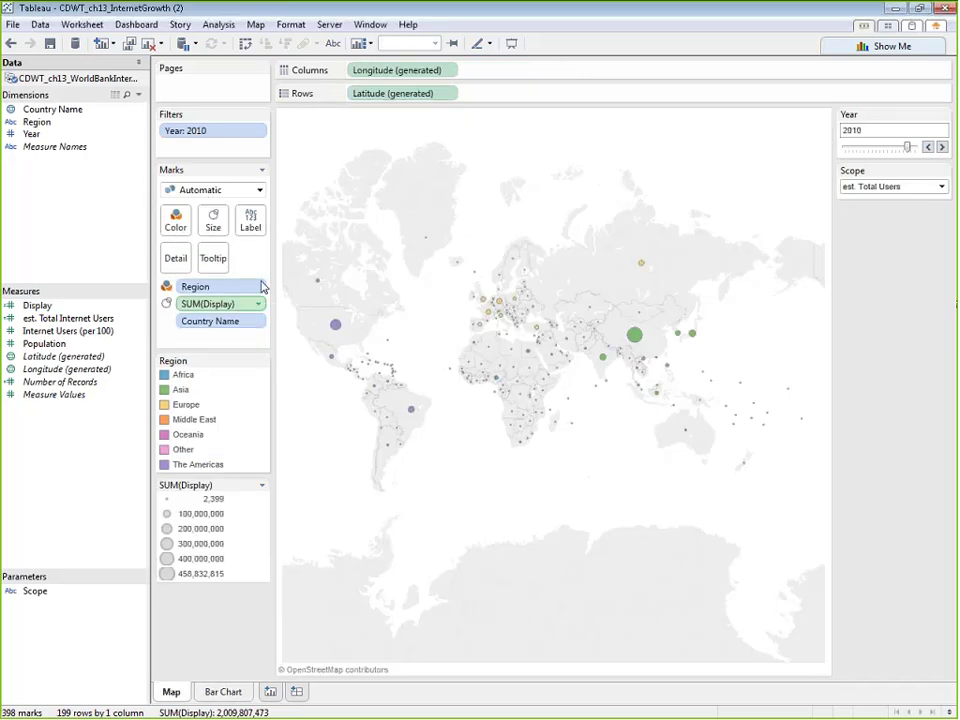
{"action": "left_click", "coordinate": [213, 255]}
{"action": "key", "text": "ctrl+a"}
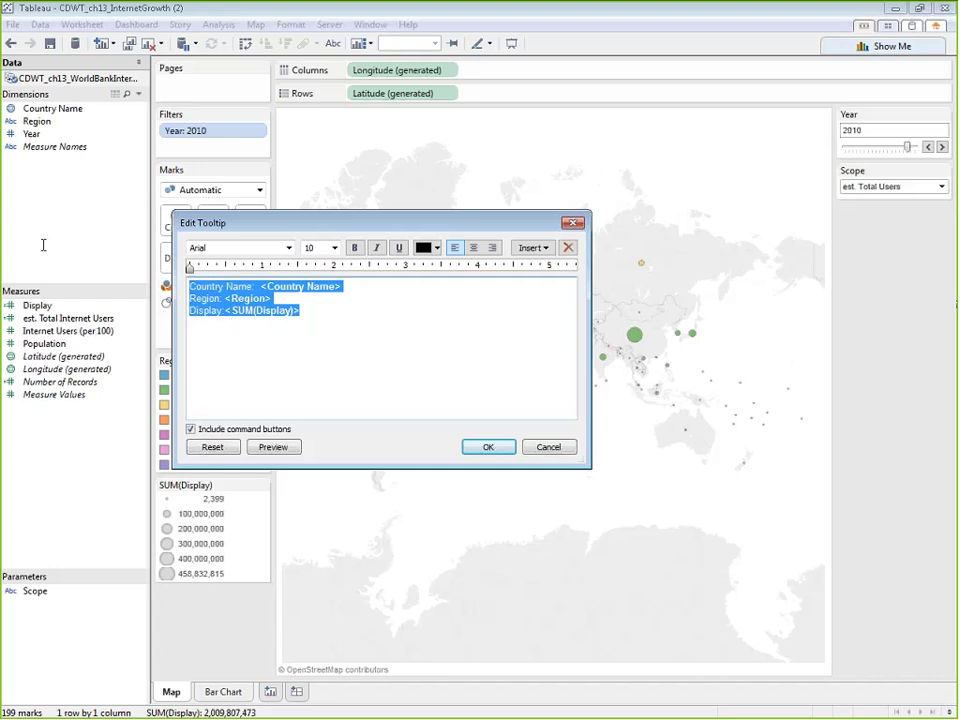
{"action": "key", "text": "ctrl+v"}
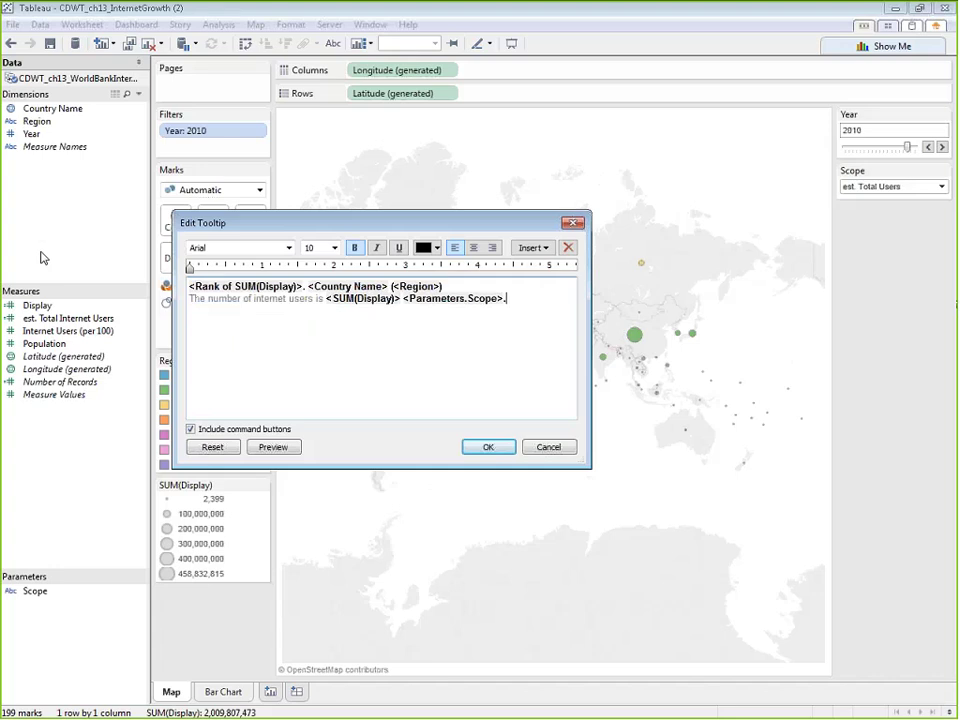
{"action": "left_click", "coordinate": [190, 429]}
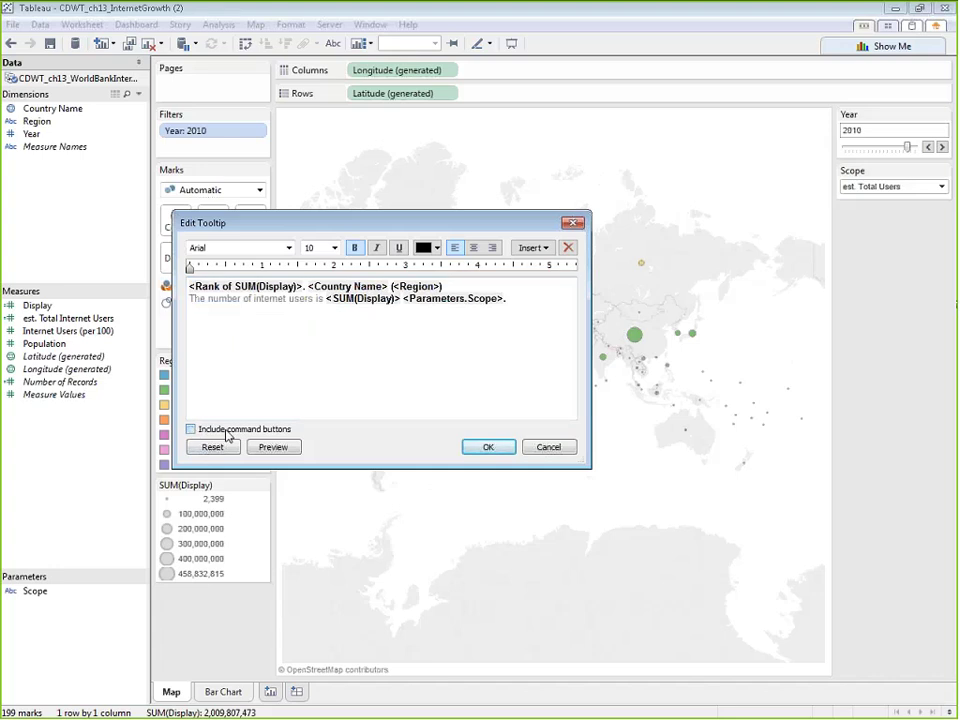
{"action": "left_click", "coordinate": [494, 450]}
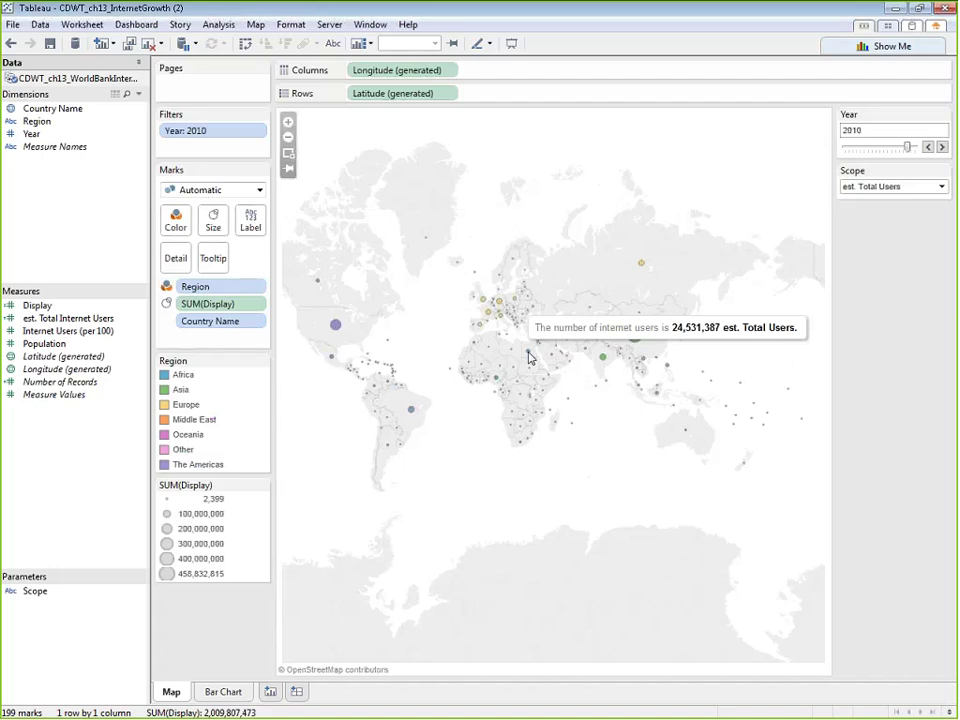
Delete the first line with the rank, country name and region from the map's tooltip.
{"action": "left_click", "coordinate": [203, 259]}
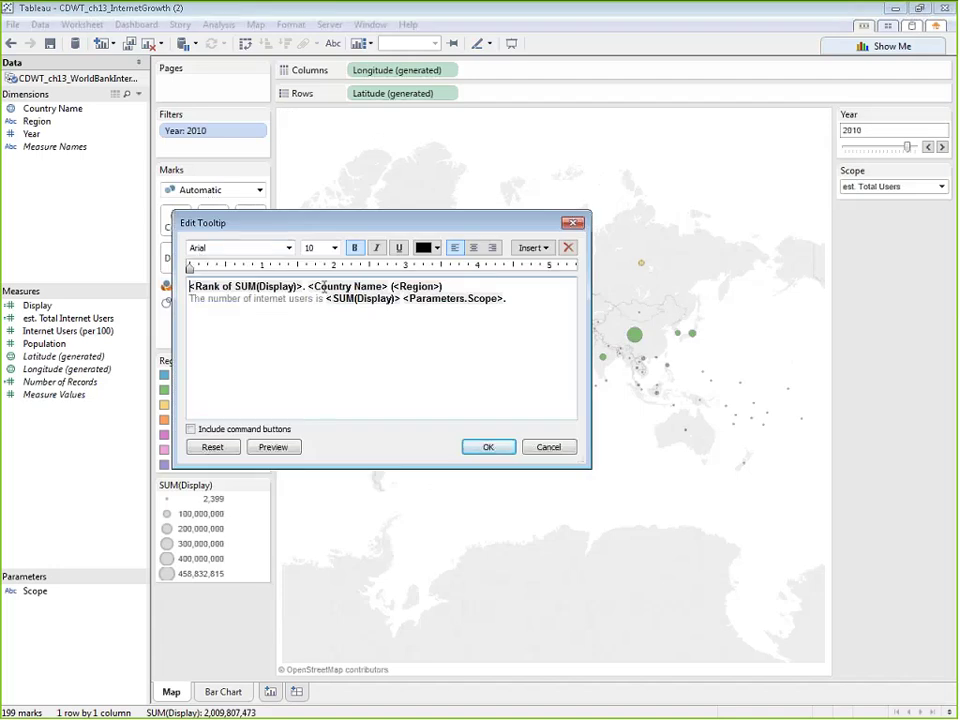
{"action": "left_click", "coordinate": [488, 447]}
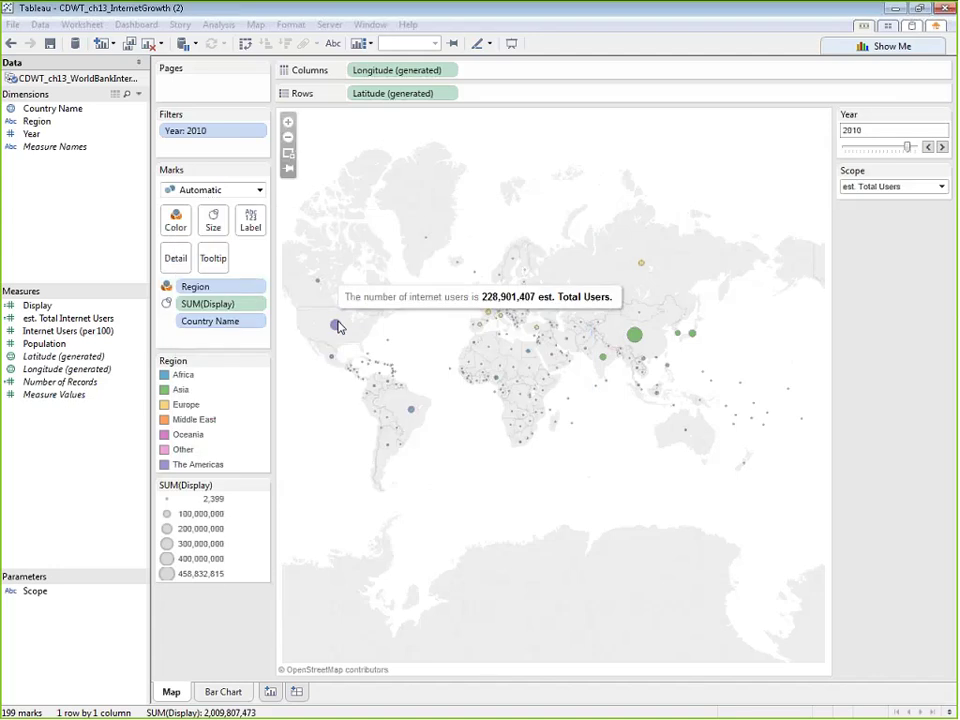
{"action": "left_click", "coordinate": [213, 258]}
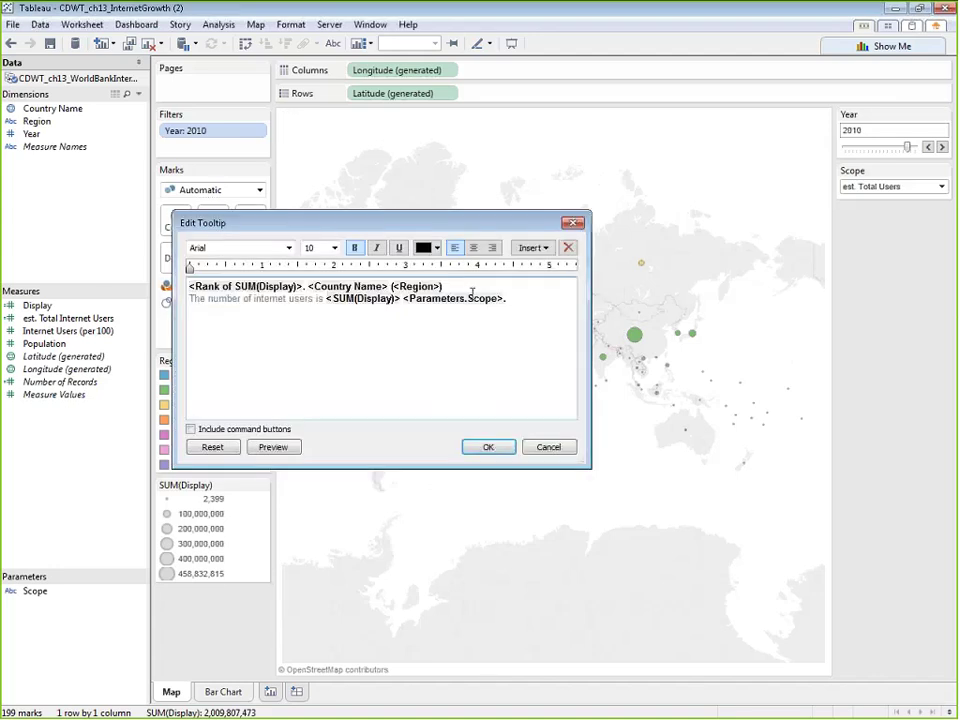
{"action": "key", "text": "shift+End"}
{"action": "key", "text": "Delete"}
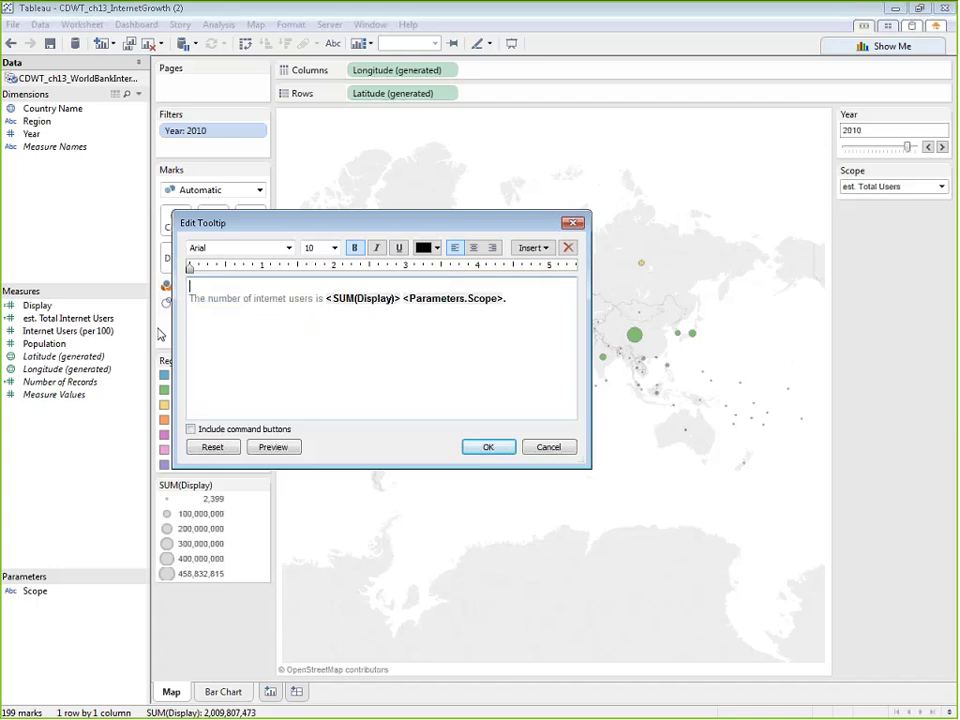
Insert "<Country Name> (<Region>)" as the first line of the map's tooltip and view the tooltip for China.
{"action": "left_click", "coordinate": [533, 247]}
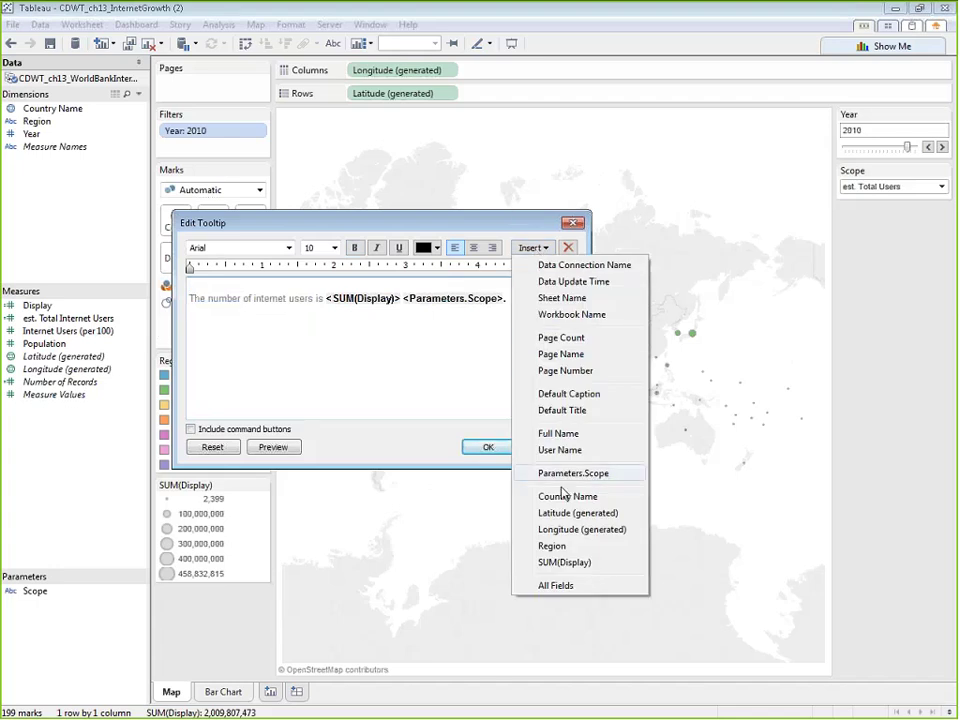
{"action": "left_click", "coordinate": [600, 497]}
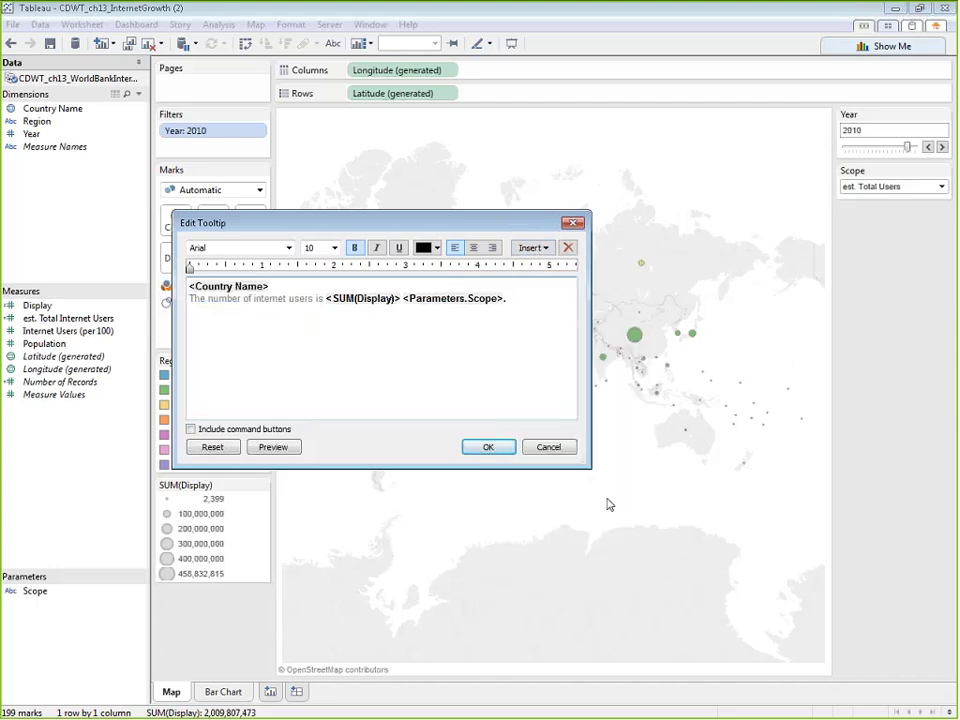
{"action": "type", "text": "("}
{"action": "left_click", "coordinate": [540, 248]}
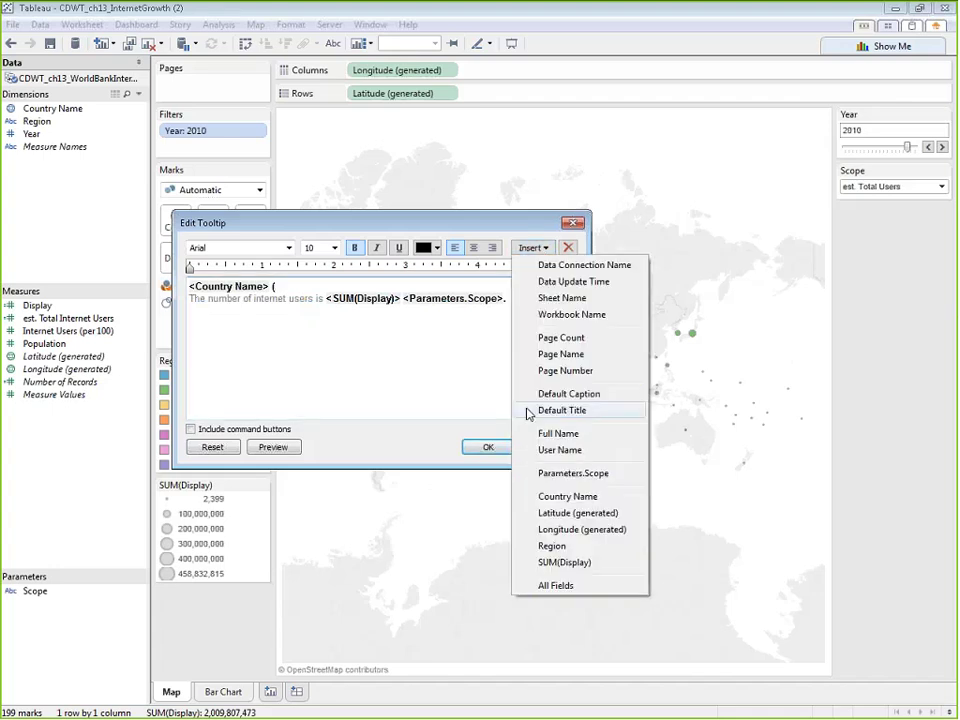
{"action": "left_click", "coordinate": [553, 546]}
{"action": "type", "text": ")"}
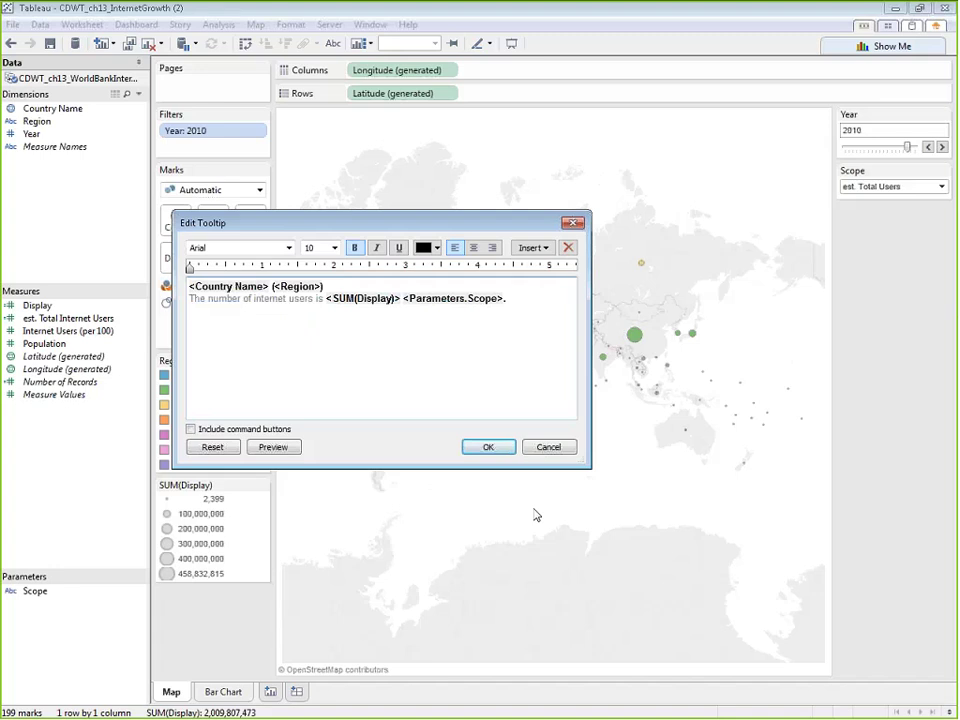
{"action": "left_click", "coordinate": [488, 447]}
{"action": "mouse_move", "coordinate": [634, 338]}
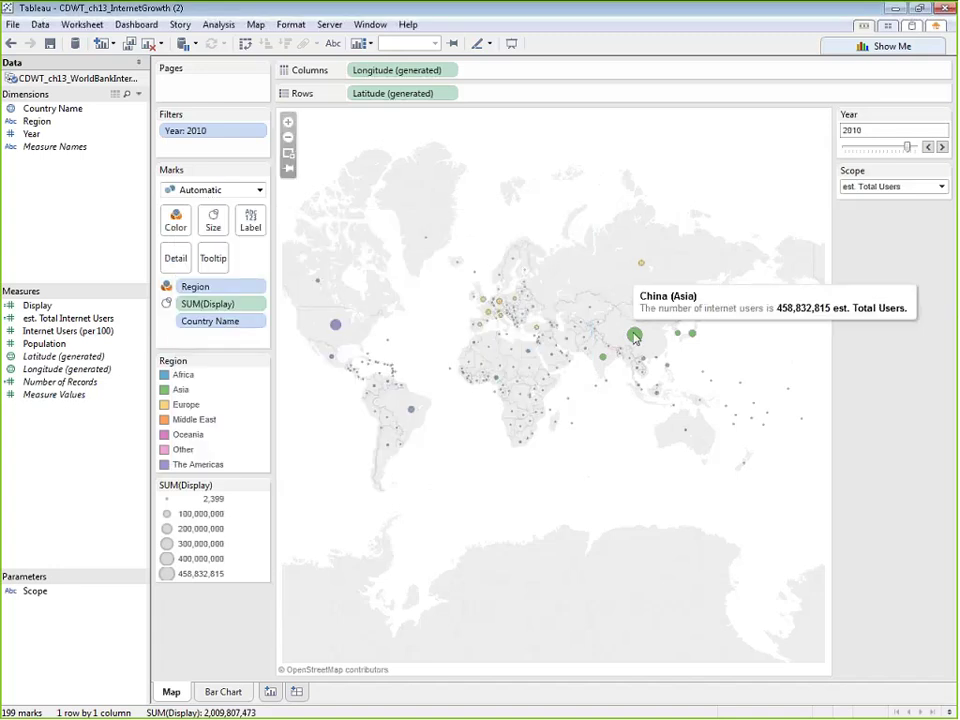
{"action": "mouse_move", "coordinate": [603, 365]}
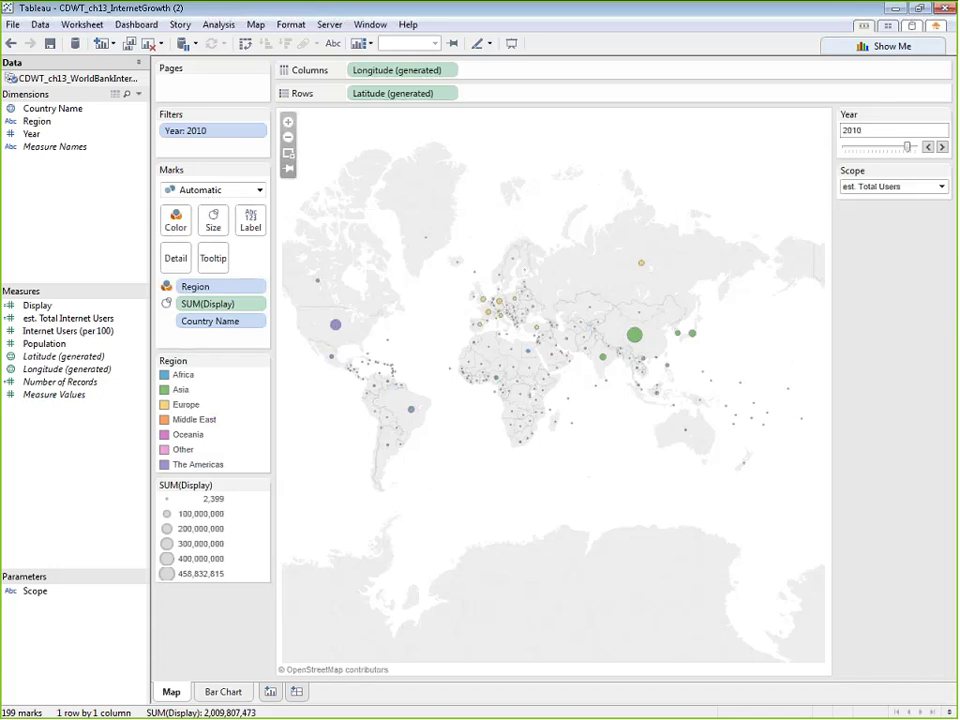
Examine the fields insertable in the map's tooltip and the options of the ranked SUM(Display) in the Bar Chart sheet's rows.
{"action": "left_click", "coordinate": [213, 258]}
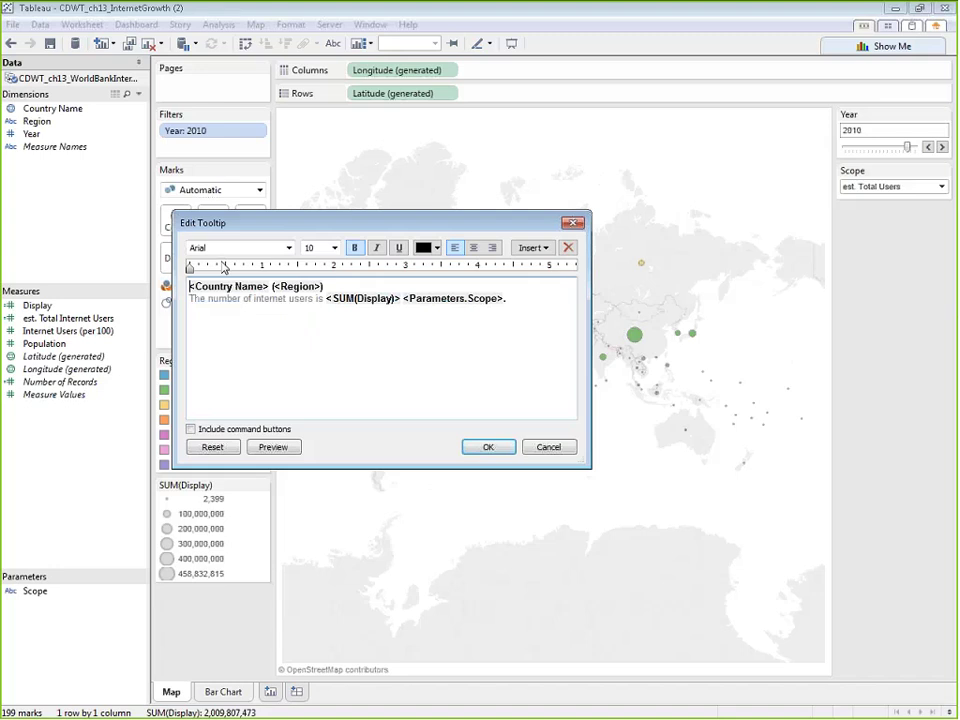
{"action": "left_click", "coordinate": [533, 247]}
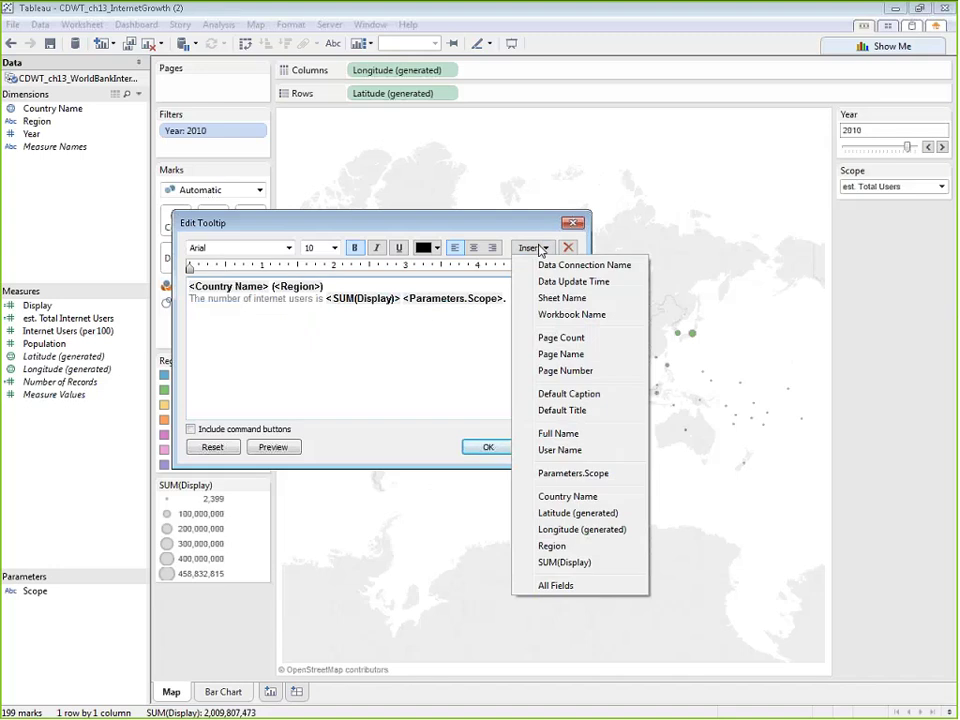
{"action": "left_click", "coordinate": [431, 314]}
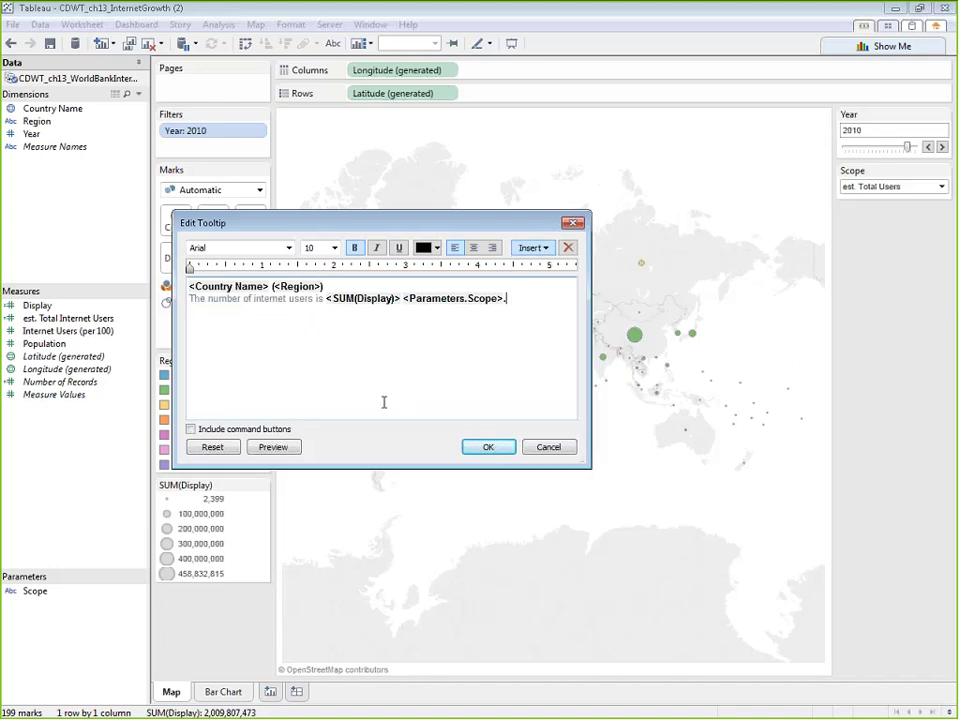
{"action": "left_click", "coordinate": [560, 452]}
{"action": "left_click", "coordinate": [238, 691]}
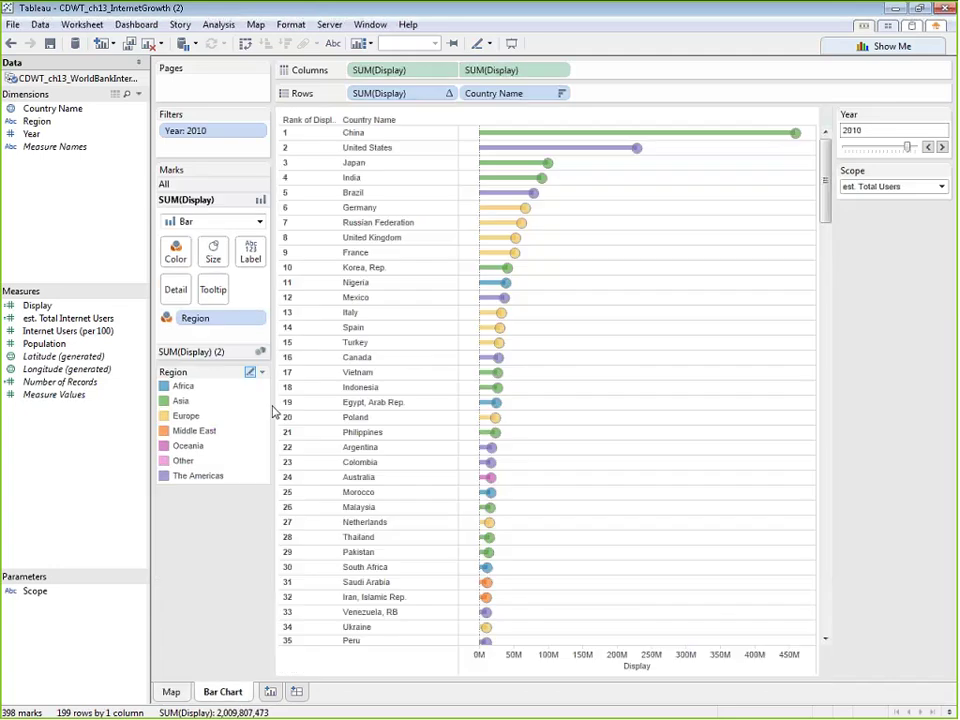
{"action": "right_click", "coordinate": [437, 97]}
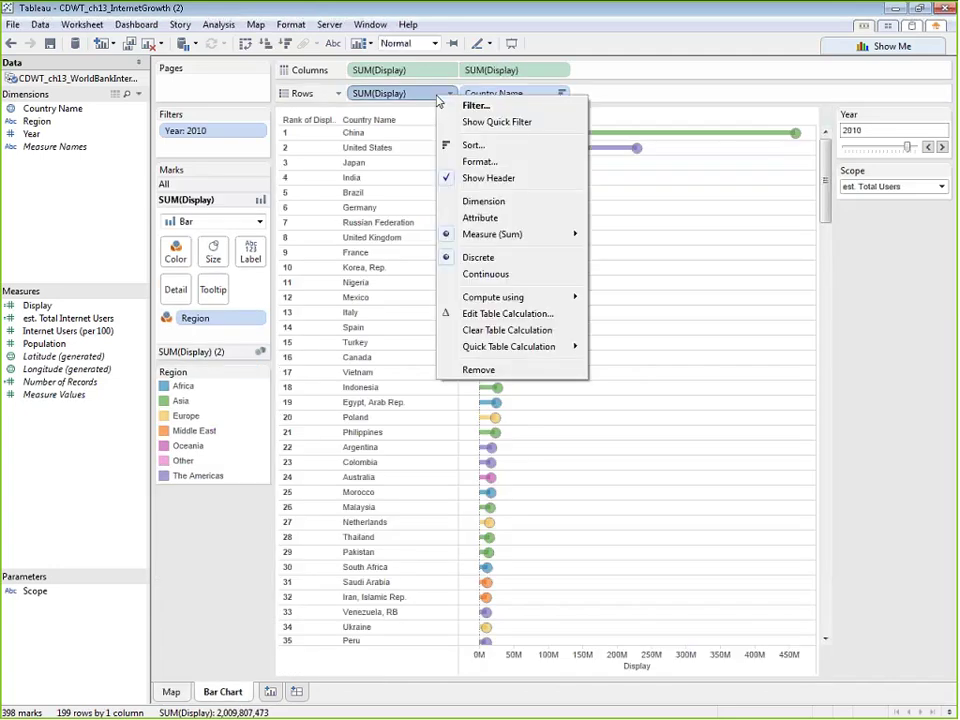
{"action": "left_click", "coordinate": [741, 266]}
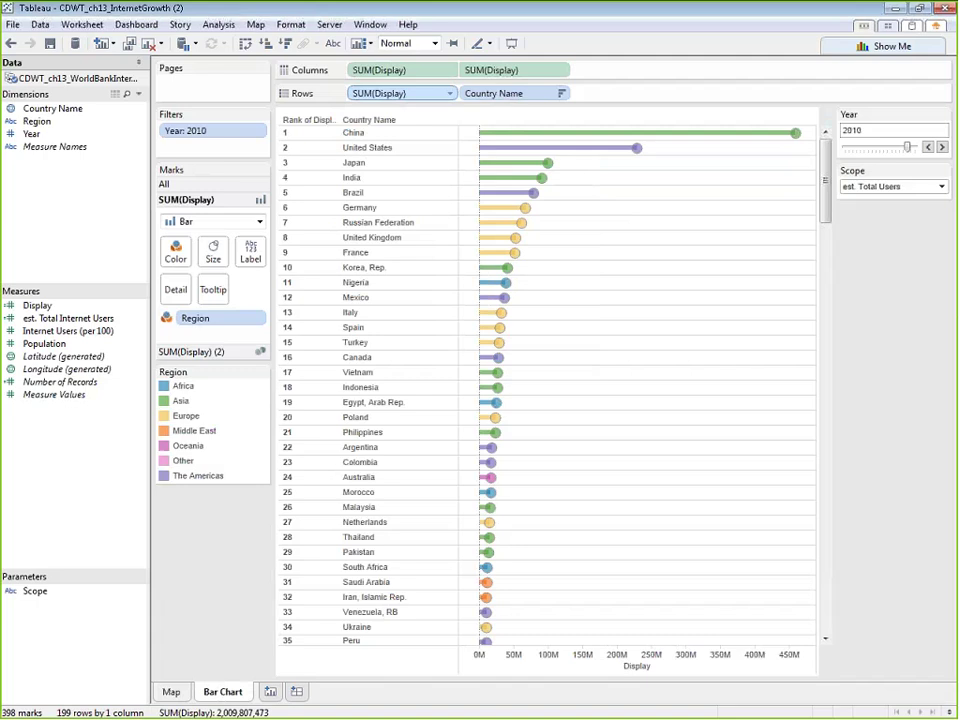
Add the Display measure to the Map sheet's marks as a detail field.
{"action": "left_click", "coordinate": [173, 695]}
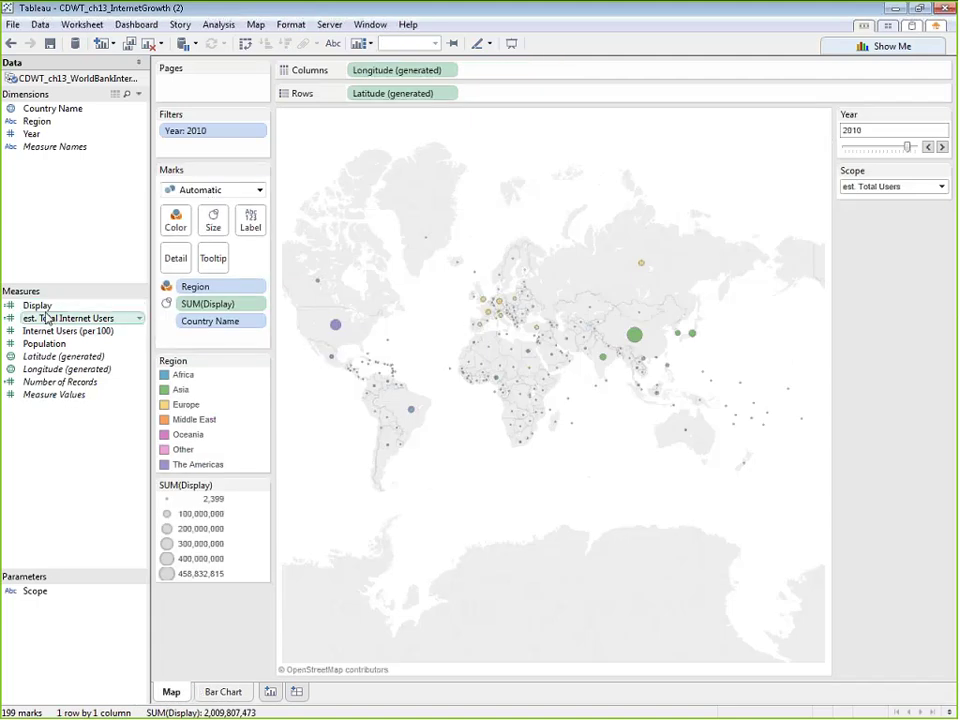
{"action": "mouse_move", "coordinate": [35, 305]}
{"action": "left_mouse_down"}
{"action": "mouse_move", "coordinate": [62, 307]}
{"action": "mouse_move", "coordinate": [150, 270]}
{"action": "mouse_move", "coordinate": [50, 312]}
{"action": "mouse_move", "coordinate": [20, 313]}
{"action": "left_mouse_up"}
{"action": "mouse_move", "coordinate": [336, 328]}
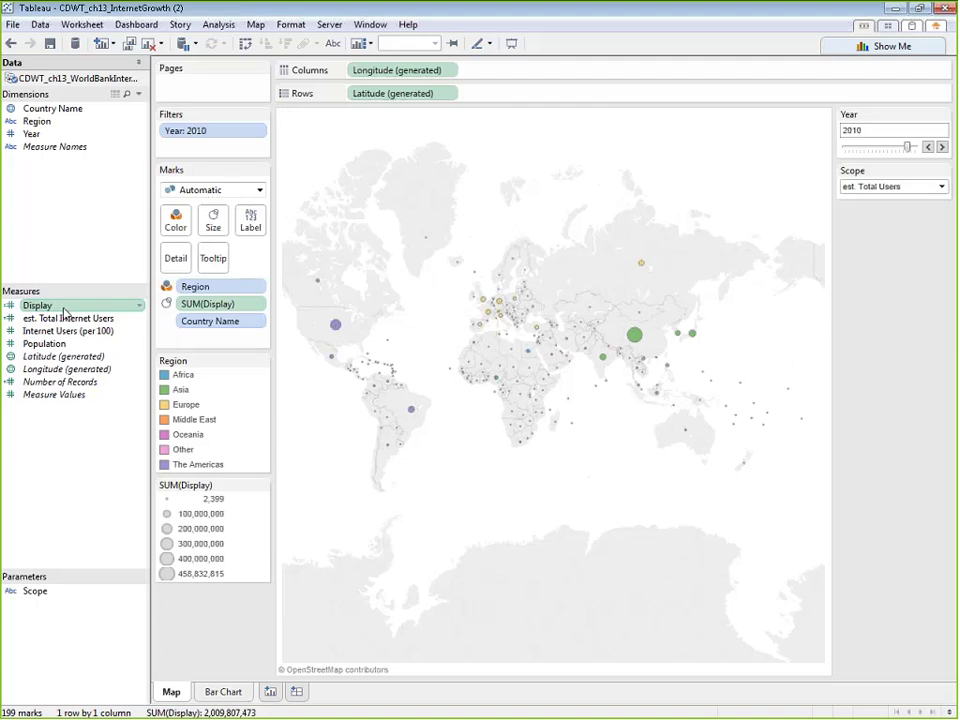
{"action": "left_click_drag", "start_coordinate": [64, 312], "coordinate": [175, 259]}
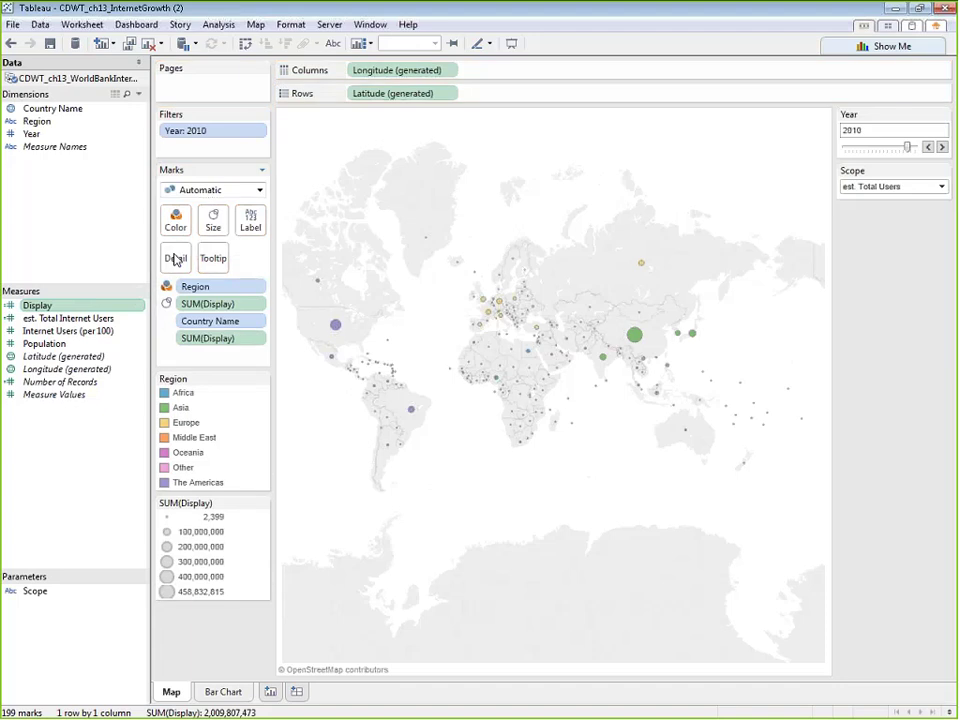
{"action": "left_click", "coordinate": [259, 339]}
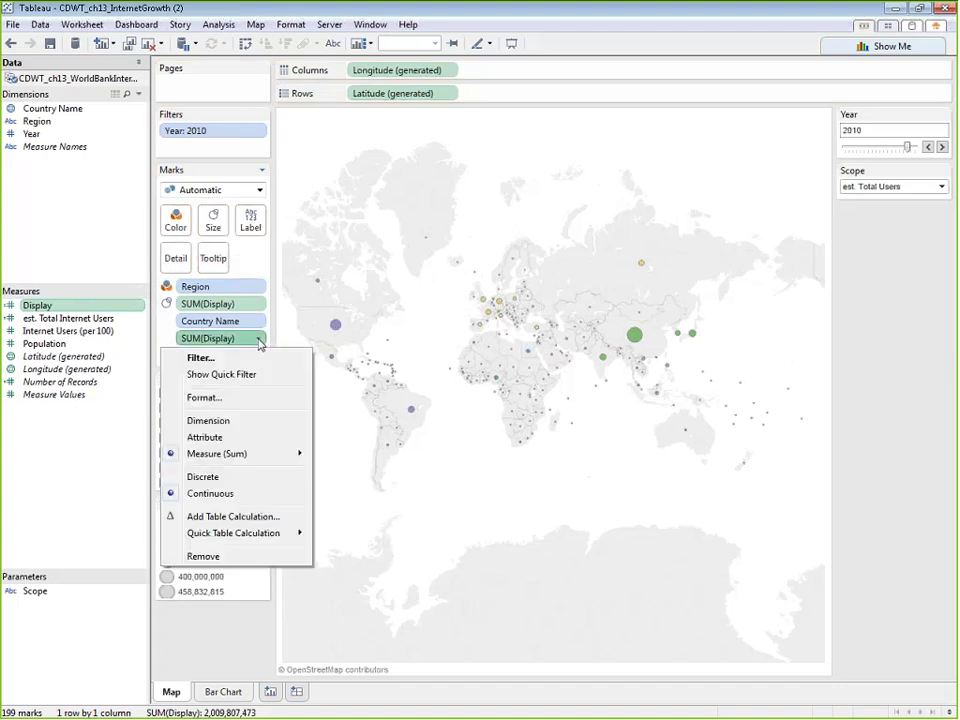
{"action": "left_click", "coordinate": [232, 516]}
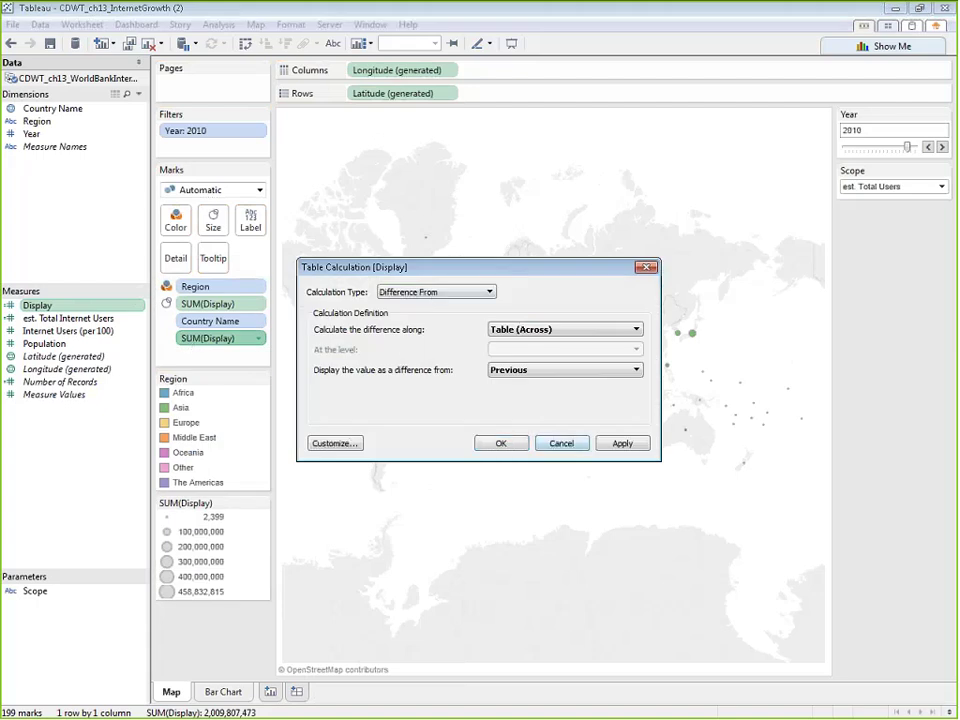
{"action": "left_click", "coordinate": [562, 443]}
Convert the detail SUM(Display) field on the Map sheet to discrete and set its table calculation type to Rank.
{"action": "left_click", "coordinate": [259, 339]}
{"action": "left_click", "coordinate": [249, 479]}
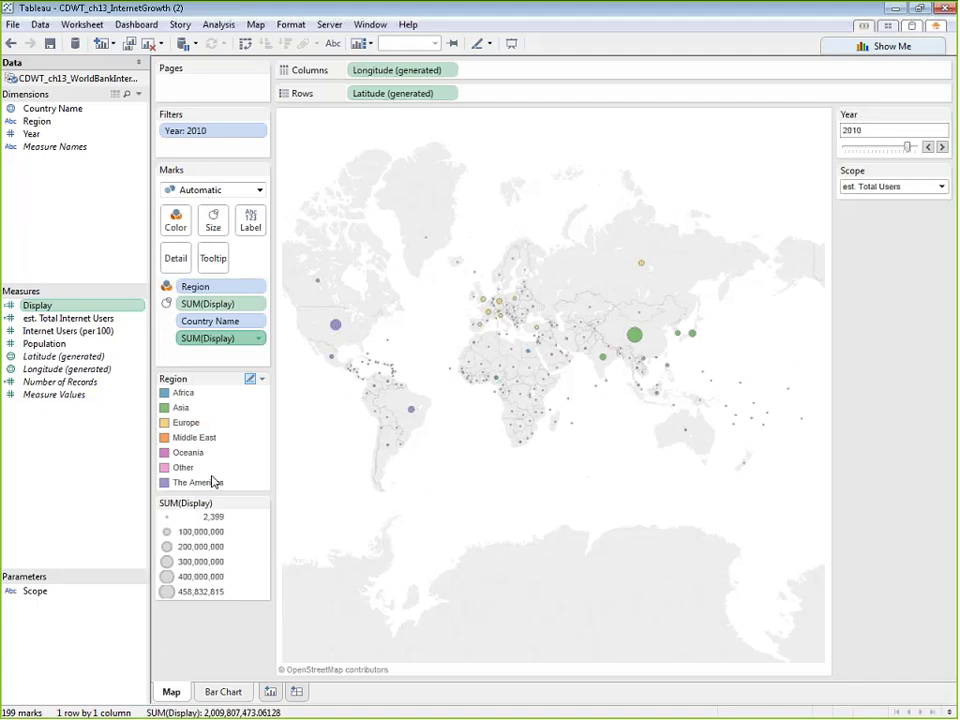
{"action": "left_click", "coordinate": [259, 340]}
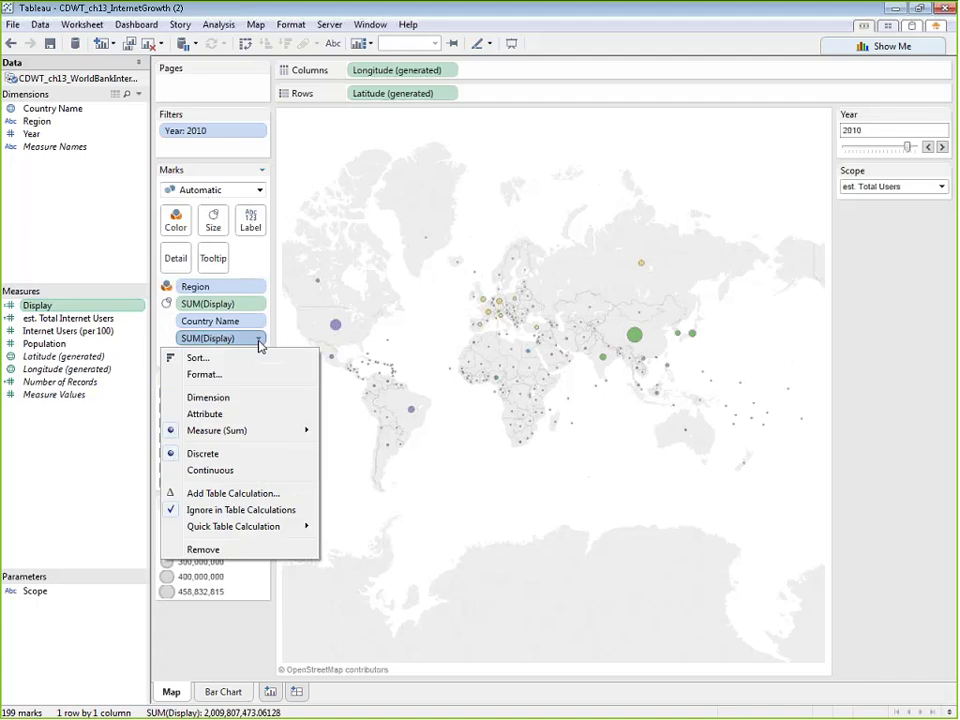
{"action": "left_click", "coordinate": [237, 494]}
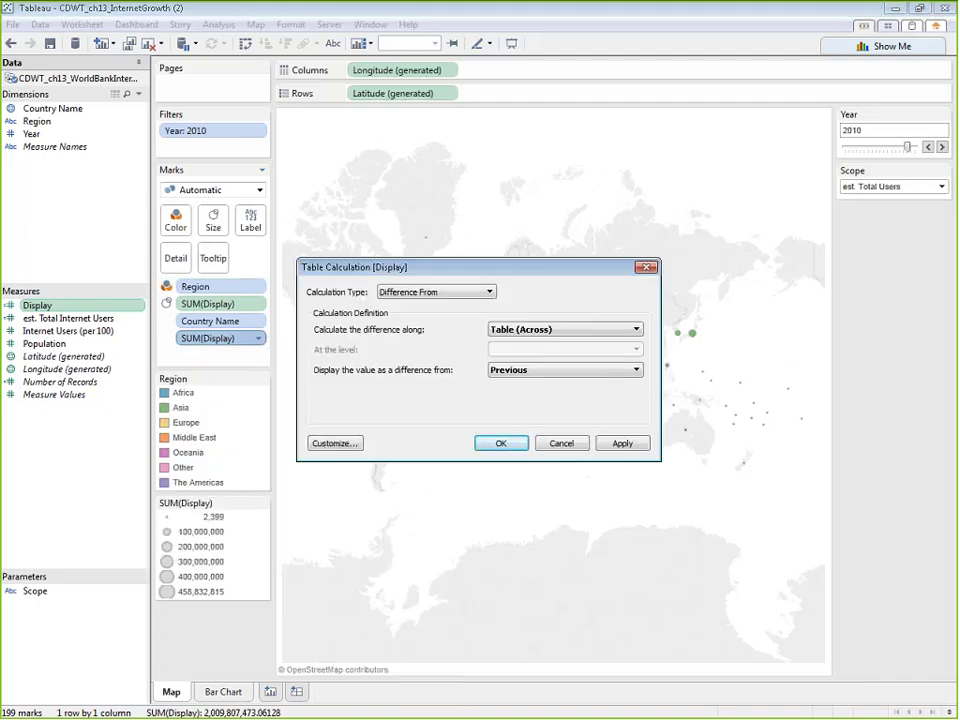
{"action": "left_click", "coordinate": [469, 293]}
{"action": "left_click", "coordinate": [390, 354]}
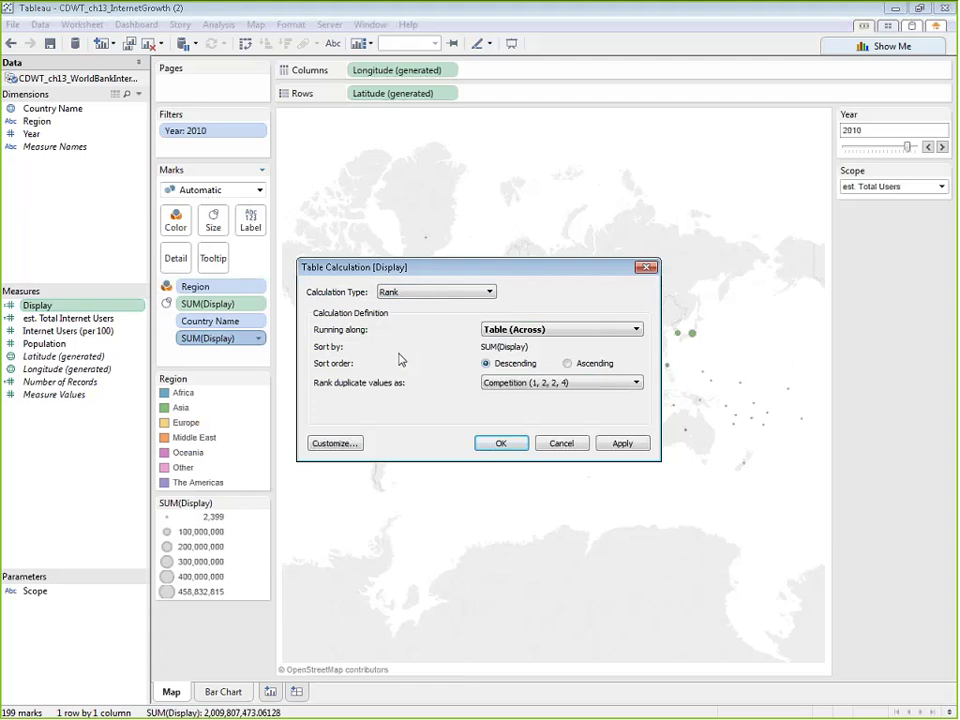
Set the rank to run along Country Name and Region with advanced addressing, and apply the table calculation.
{"action": "left_click", "coordinate": [528, 330]}
{"action": "left_click", "coordinate": [506, 391]}
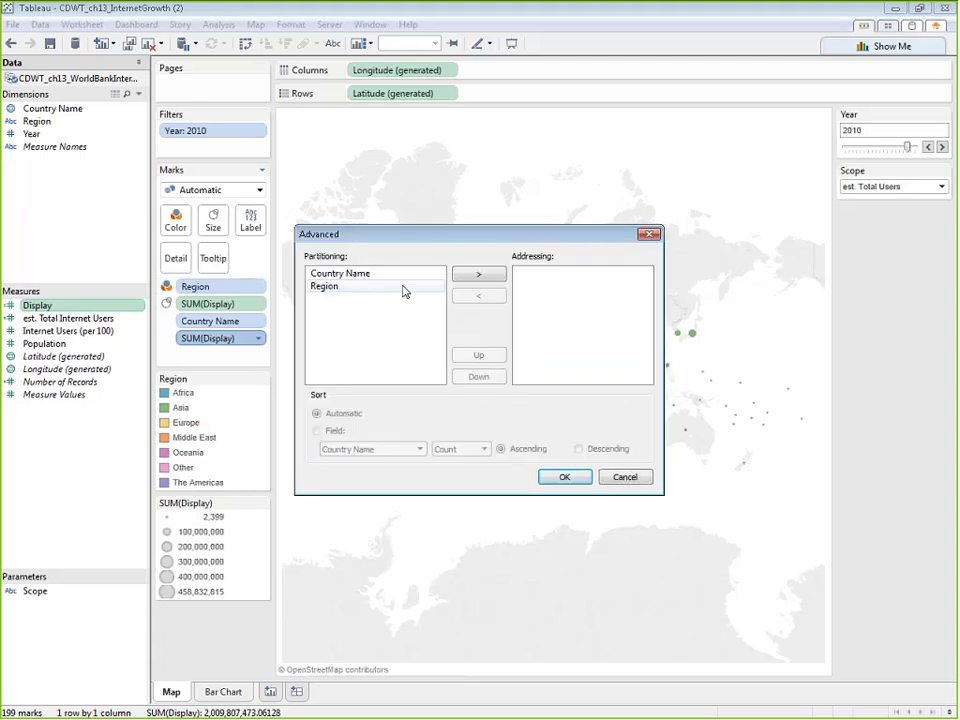
{"action": "left_click", "coordinate": [394, 274]}
{"action": "left_click", "coordinate": [478, 274]}
{"action": "left_click", "coordinate": [478, 274]}
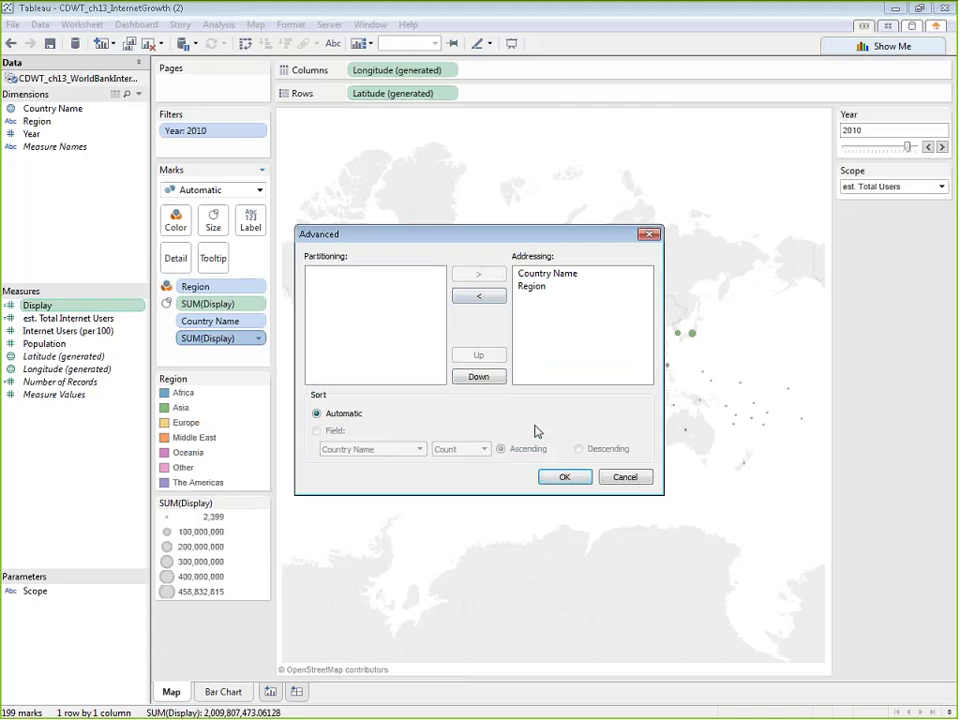
{"action": "left_click", "coordinate": [562, 477]}
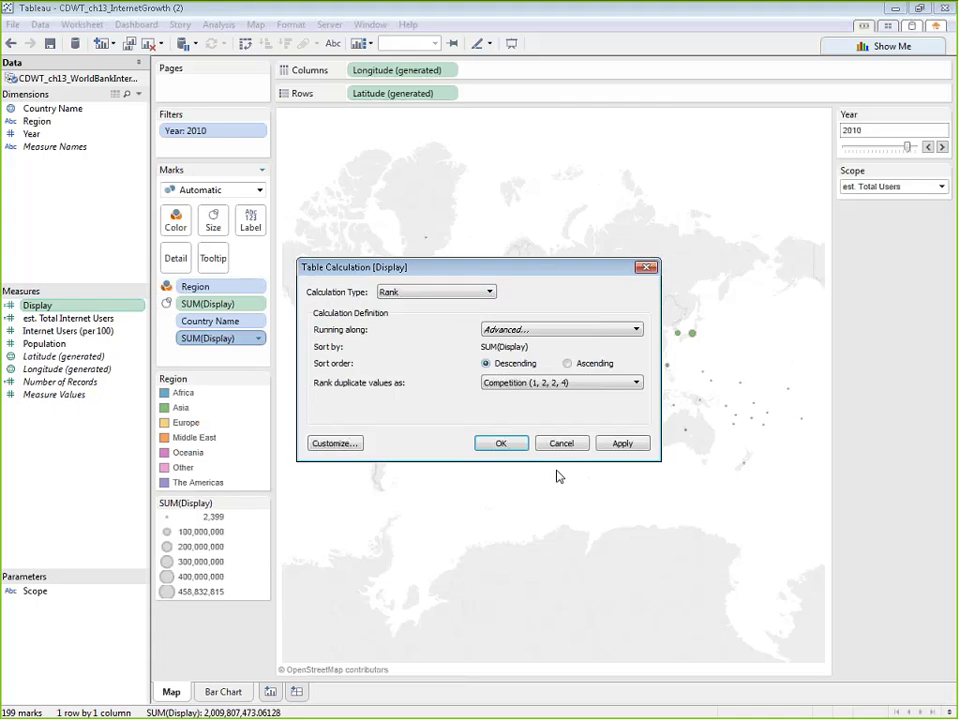
{"action": "left_click", "coordinate": [622, 443]}
{"action": "left_click", "coordinate": [501, 443]}
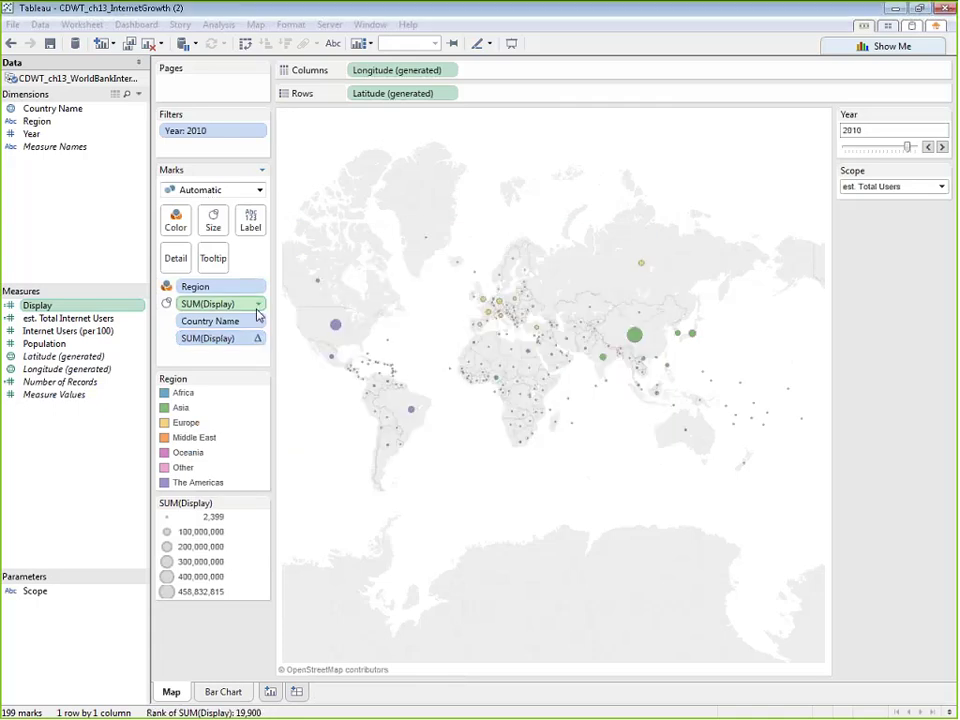
Insert "<Rank of SUM(Display)>. " before the country name in the map's tooltip and view the tooltip for Brazil.
{"action": "left_click", "coordinate": [215, 260]}
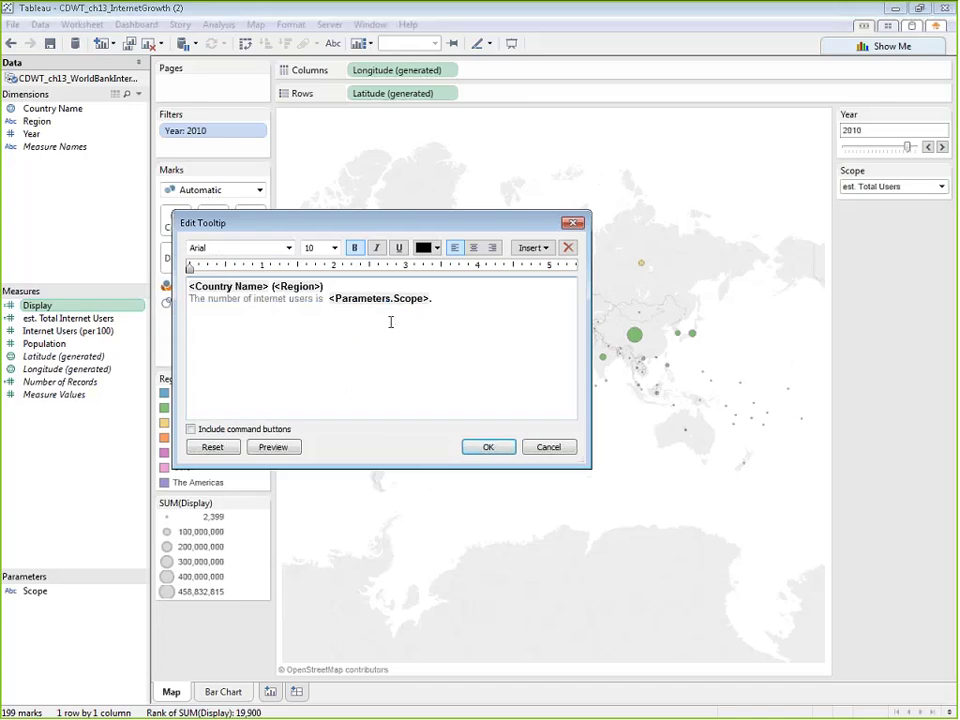
{"action": "left_click", "coordinate": [535, 248]}
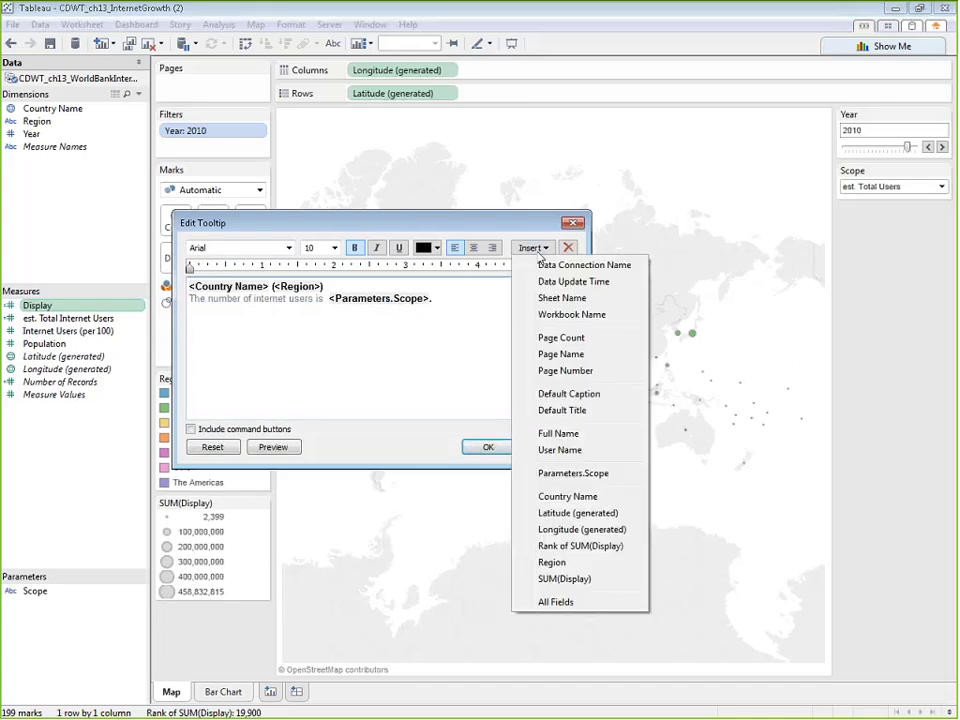
{"action": "left_click", "coordinate": [598, 546]}
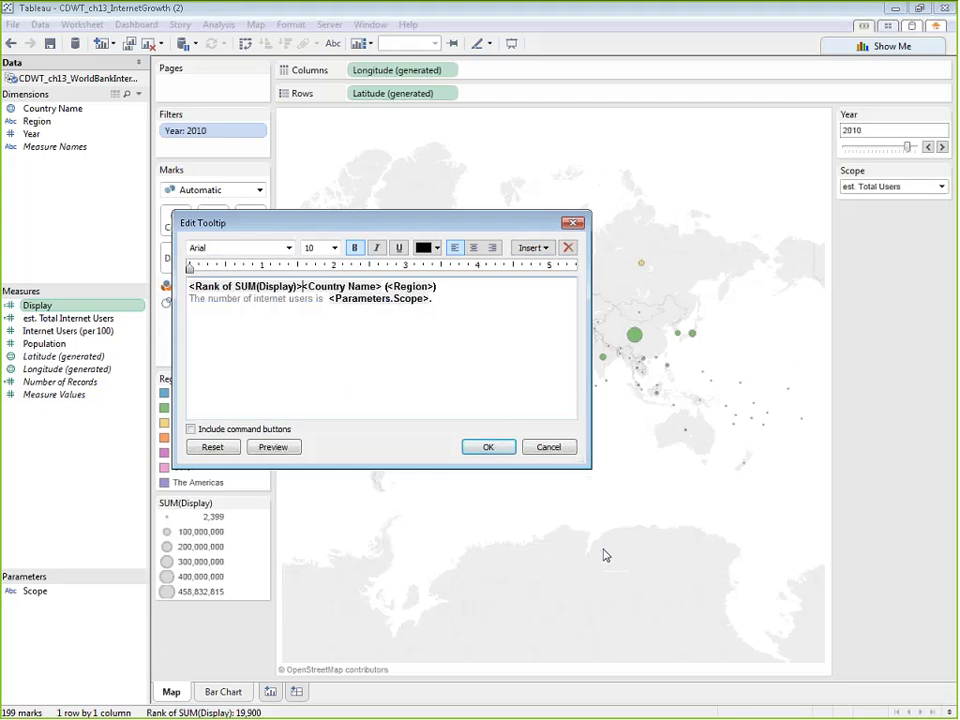
{"action": "type", "text": "."}
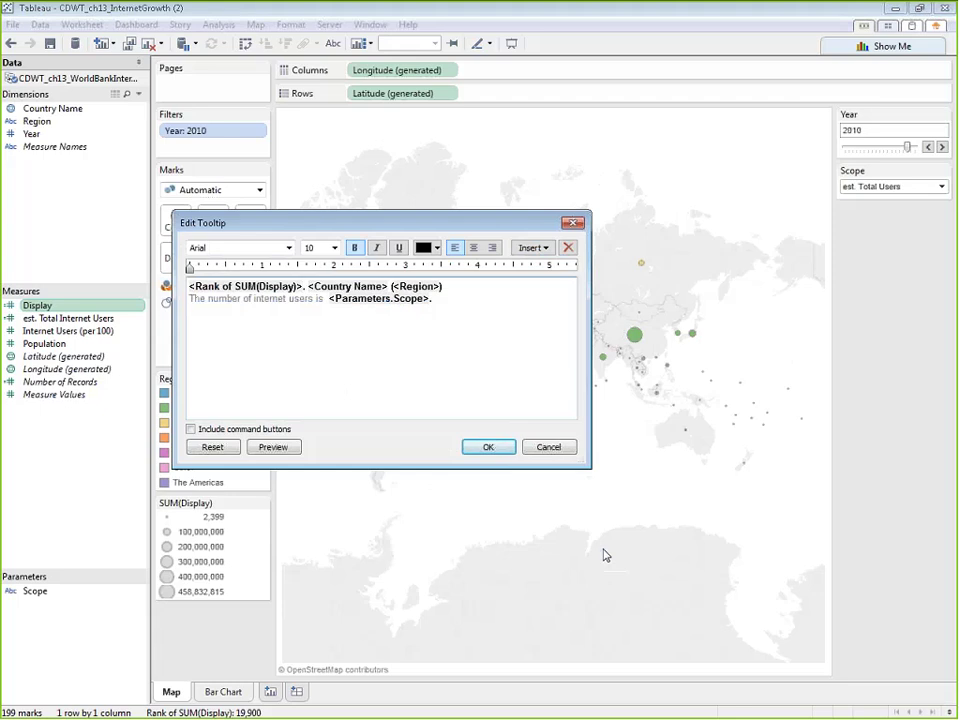
{"action": "left_click", "coordinate": [488, 449]}
{"action": "mouse_move", "coordinate": [640, 338]}
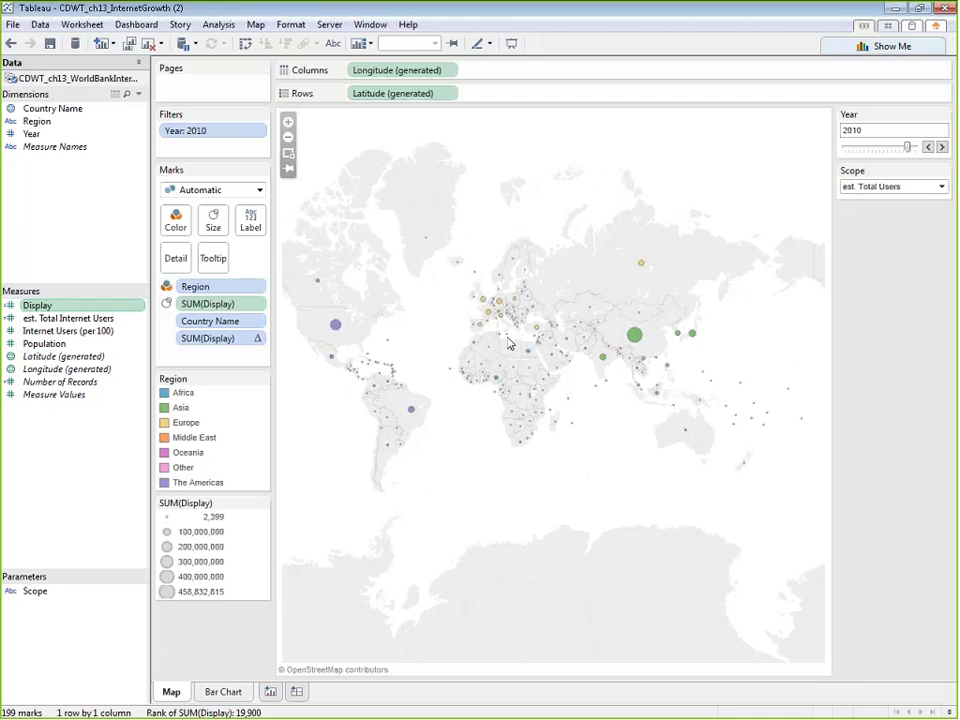
{"action": "mouse_move", "coordinate": [499, 305]}
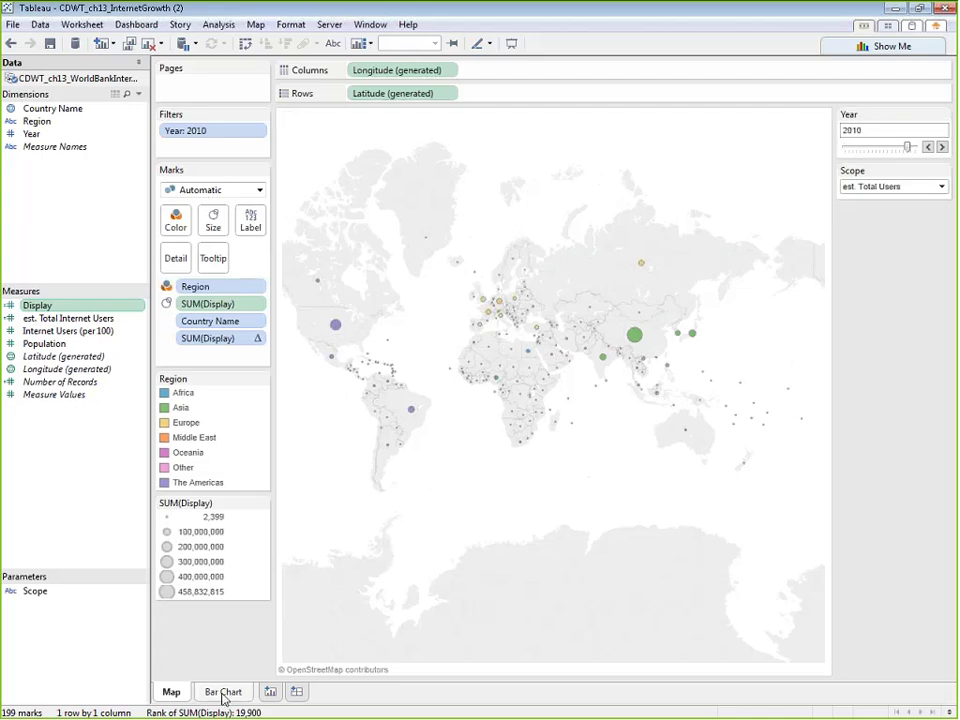
{"action": "mouse_move", "coordinate": [412, 413]}
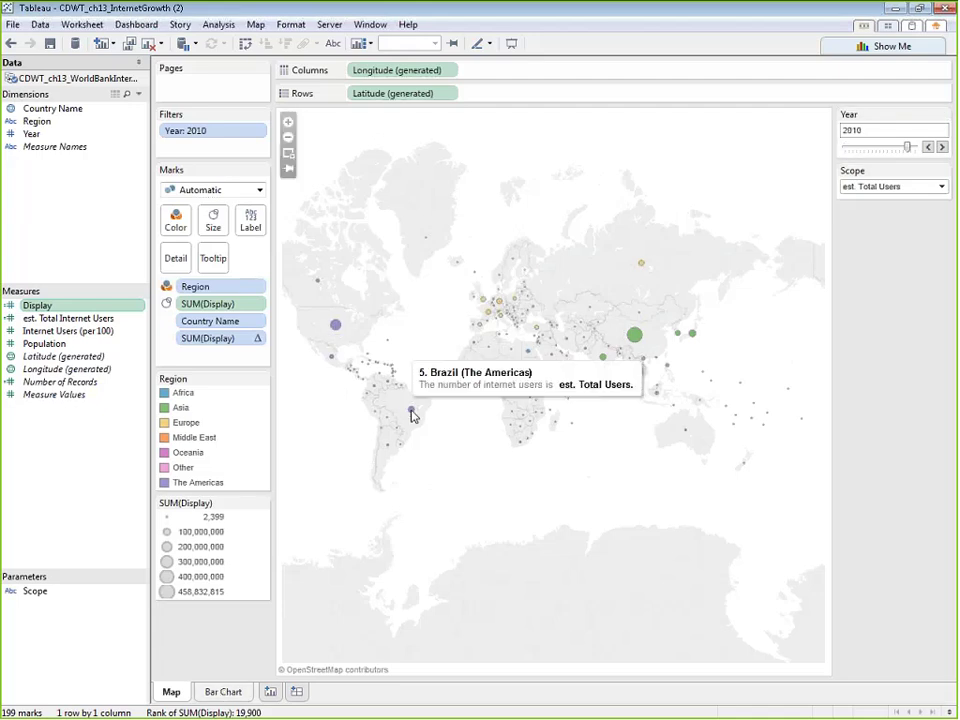
Create a new worksheet with a line chart of SUM(Display) by Year, with Country Name as detail.
{"action": "left_click", "coordinate": [271, 691]}
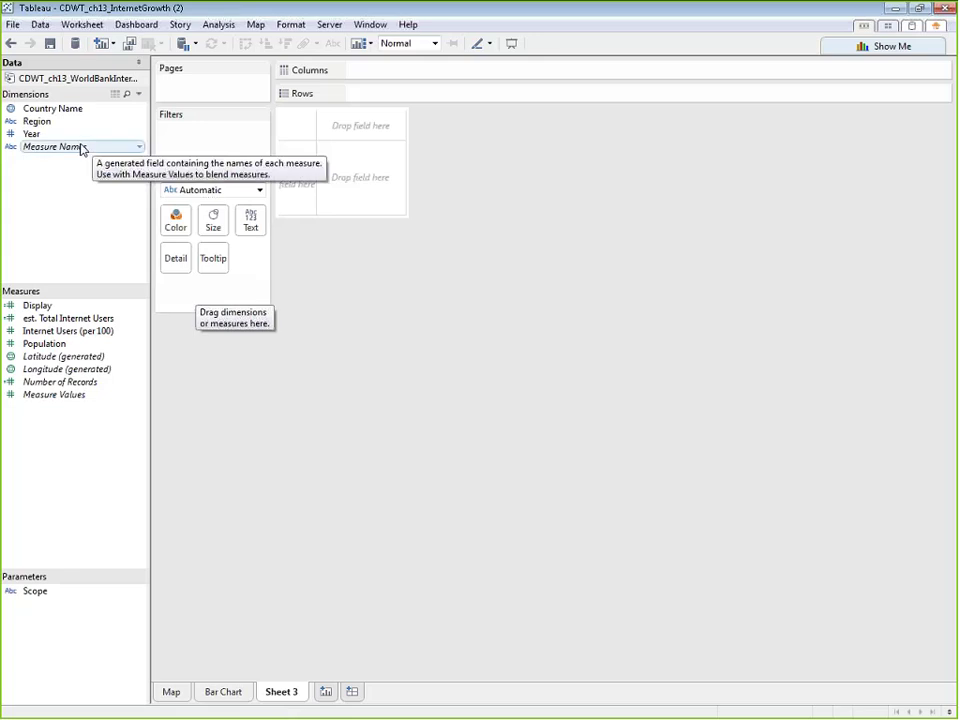
{"action": "left_click_drag", "start_coordinate": [31, 133], "coordinate": [410, 79]}
{"action": "left_click_drag", "start_coordinate": [57, 307], "coordinate": [379, 100]}
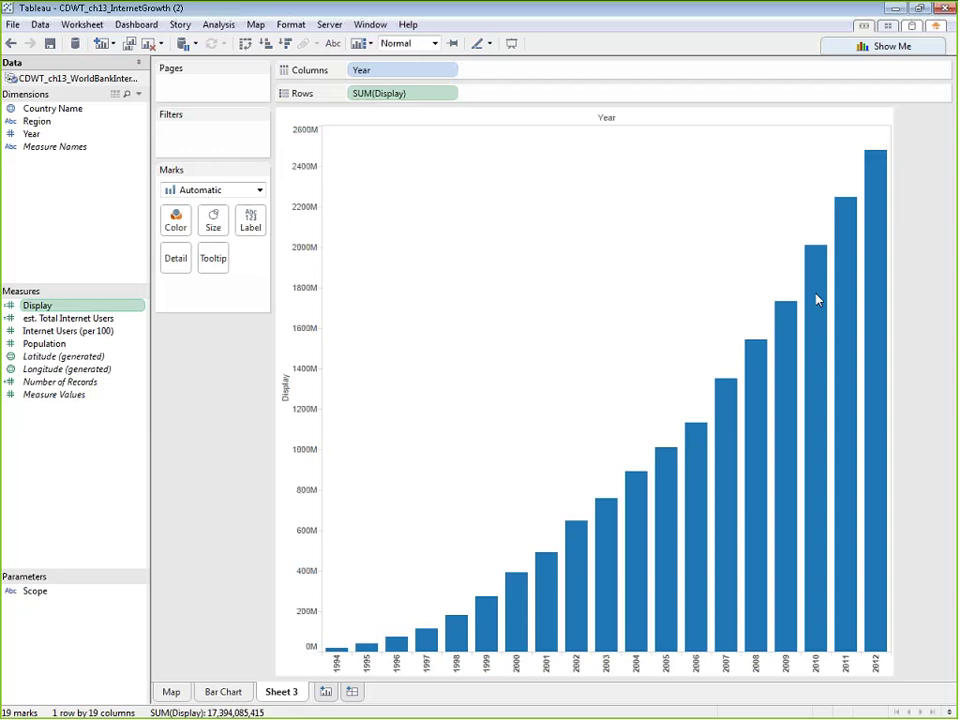
{"action": "left_click", "coordinate": [252, 192]}
{"action": "left_click", "coordinate": [211, 238]}
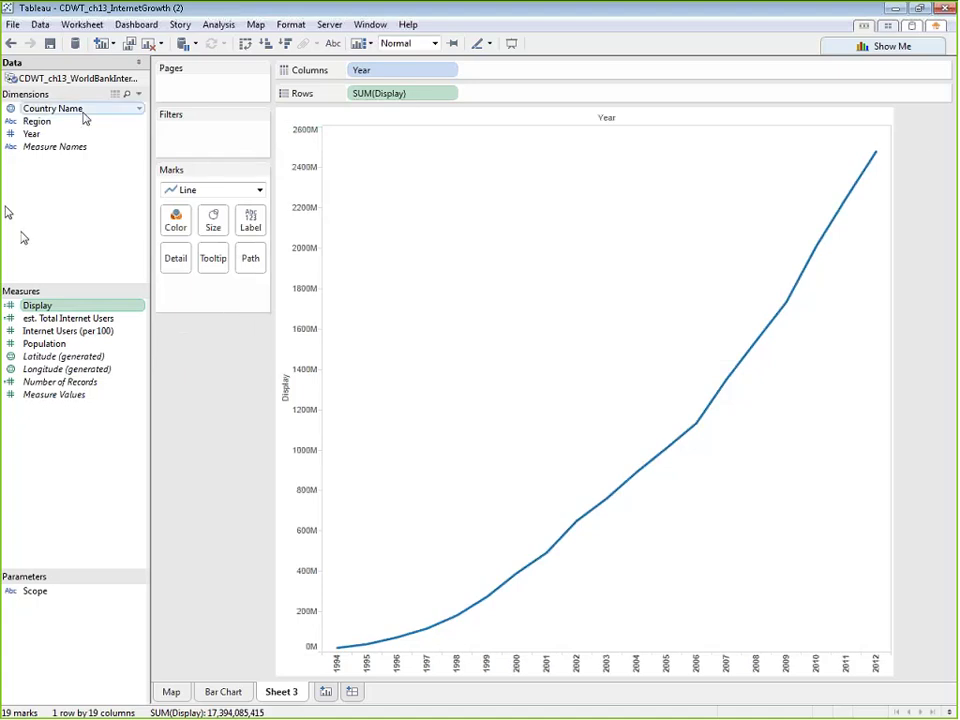
{"action": "left_click_drag", "start_coordinate": [80, 109], "coordinate": [178, 261]}
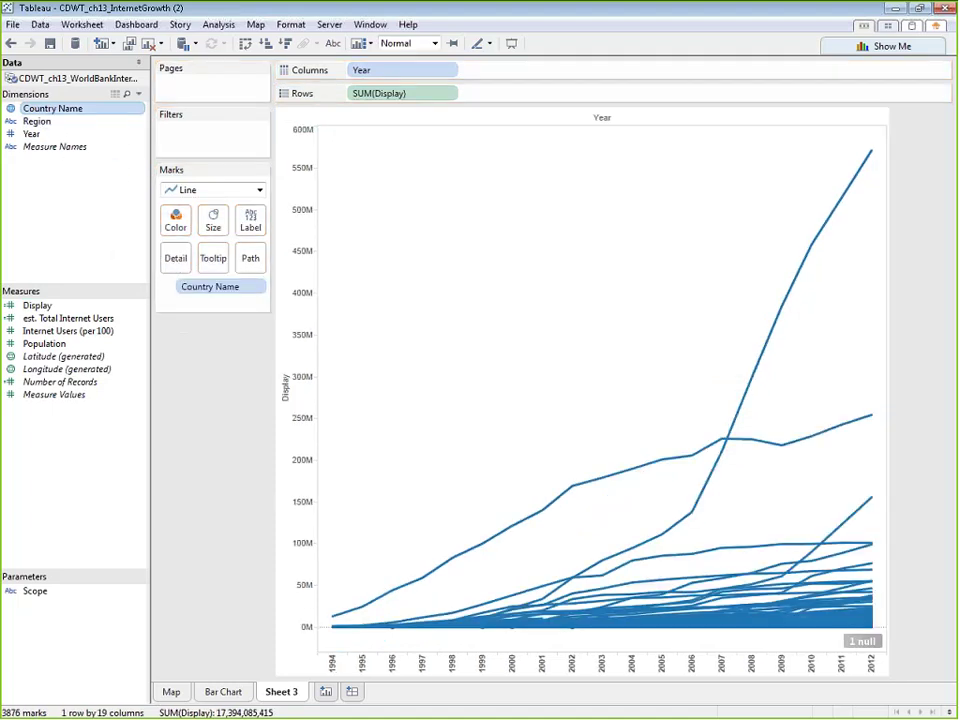
Show the Scope parameter control on the sheet and fit the line chart to Entire View.
{"action": "right_click", "coordinate": [40, 592]}
{"action": "left_click", "coordinate": [107, 254]}
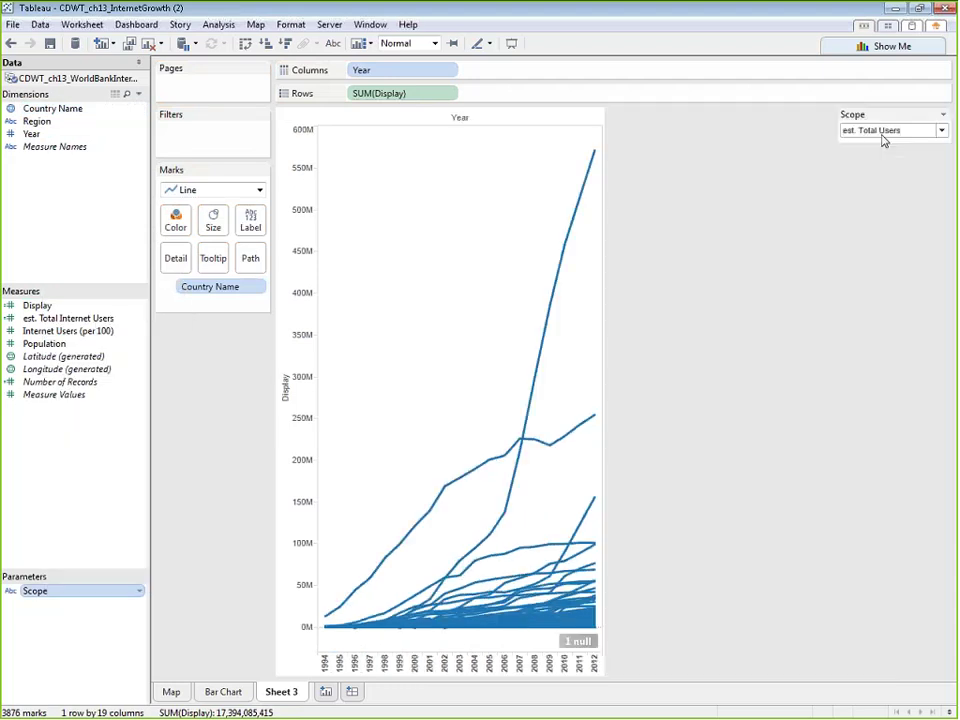
{"action": "left_click", "coordinate": [434, 44]}
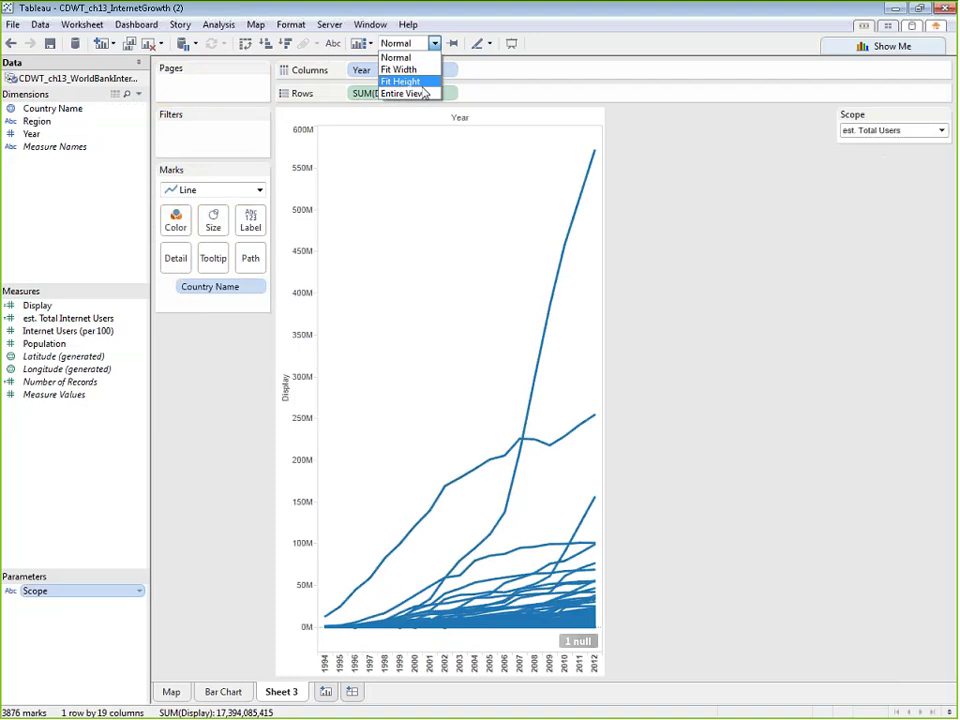
{"action": "left_click", "coordinate": [422, 93]}
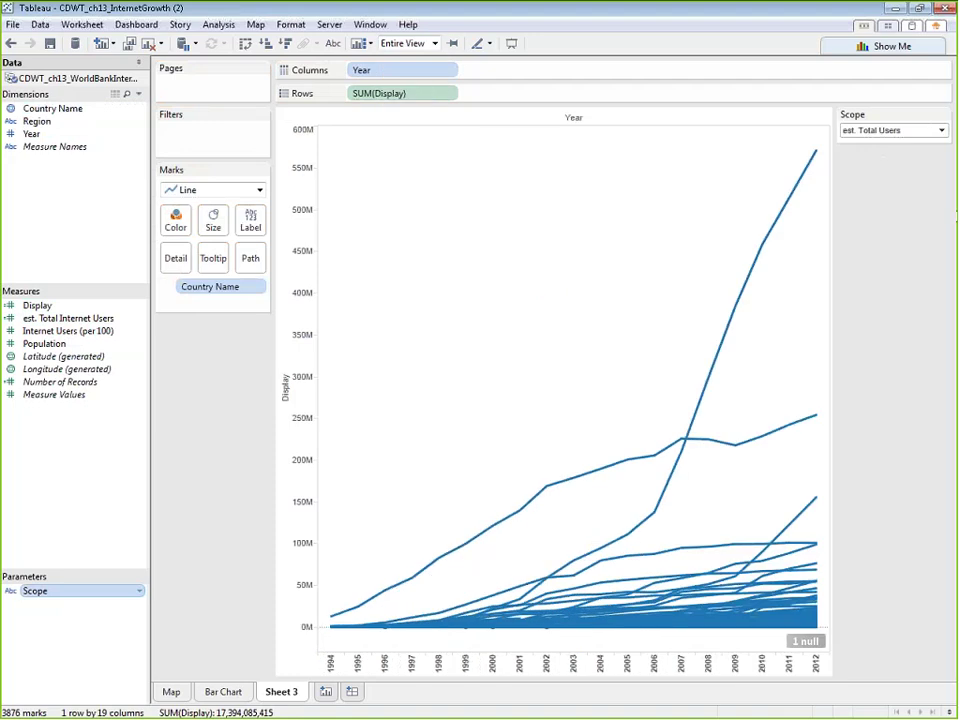
Examine individual country lines, including China and the United States, by selecting them in turn, and clear the selection.
{"action": "left_click", "coordinate": [655, 514]}
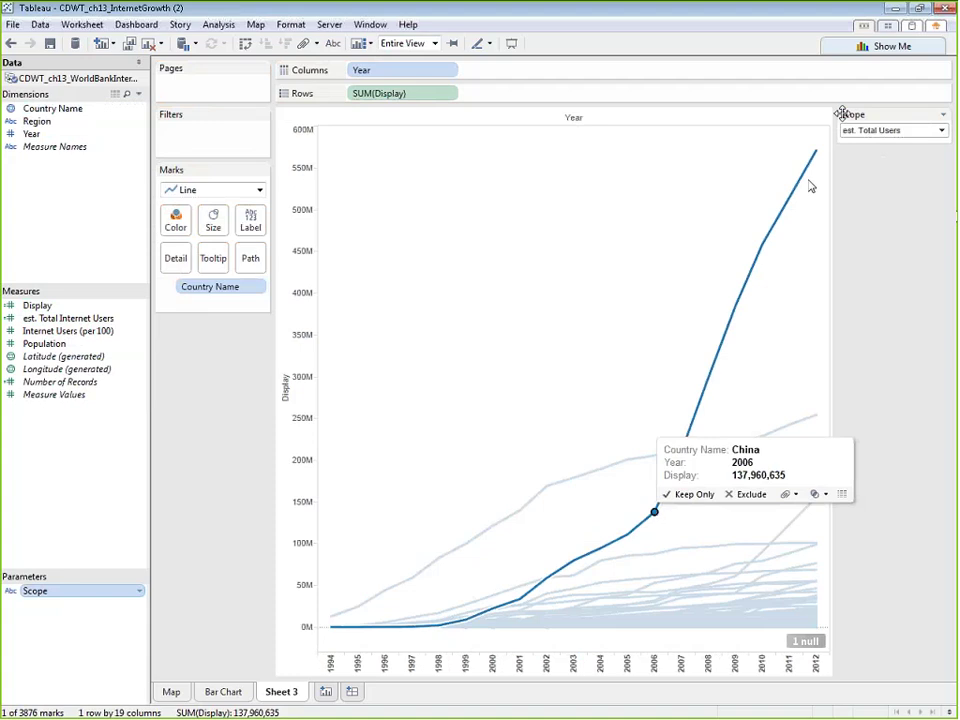
{"action": "mouse_move", "coordinate": [821, 157]}
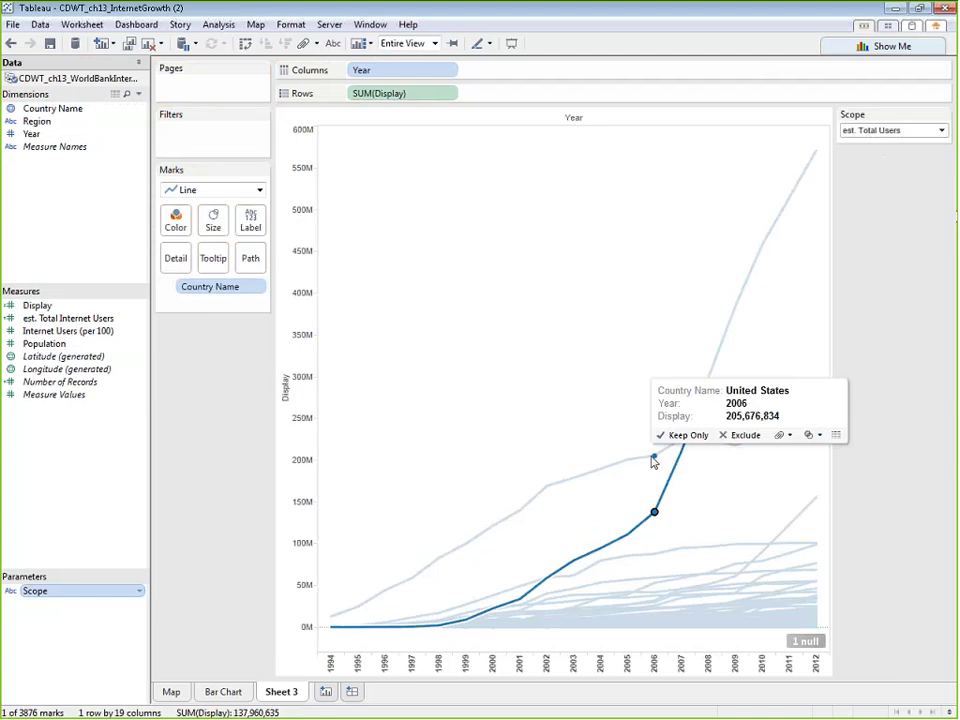
{"action": "left_click", "coordinate": [654, 456]}
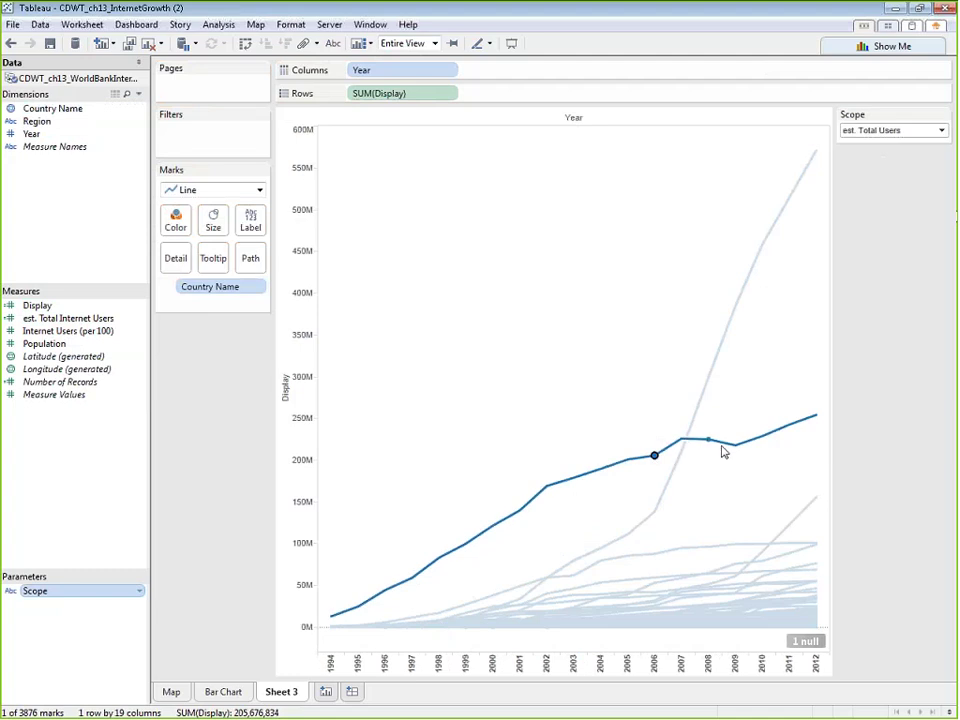
{"action": "left_click", "coordinate": [790, 524]}
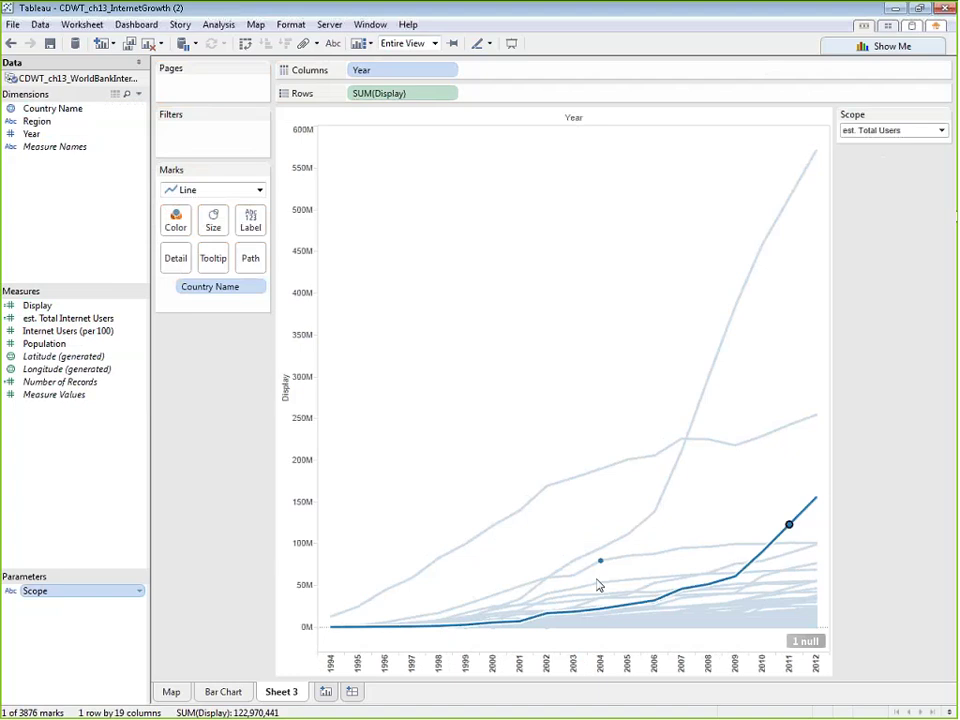
{"action": "left_click", "coordinate": [765, 624]}
{"action": "left_click", "coordinate": [486, 366]}
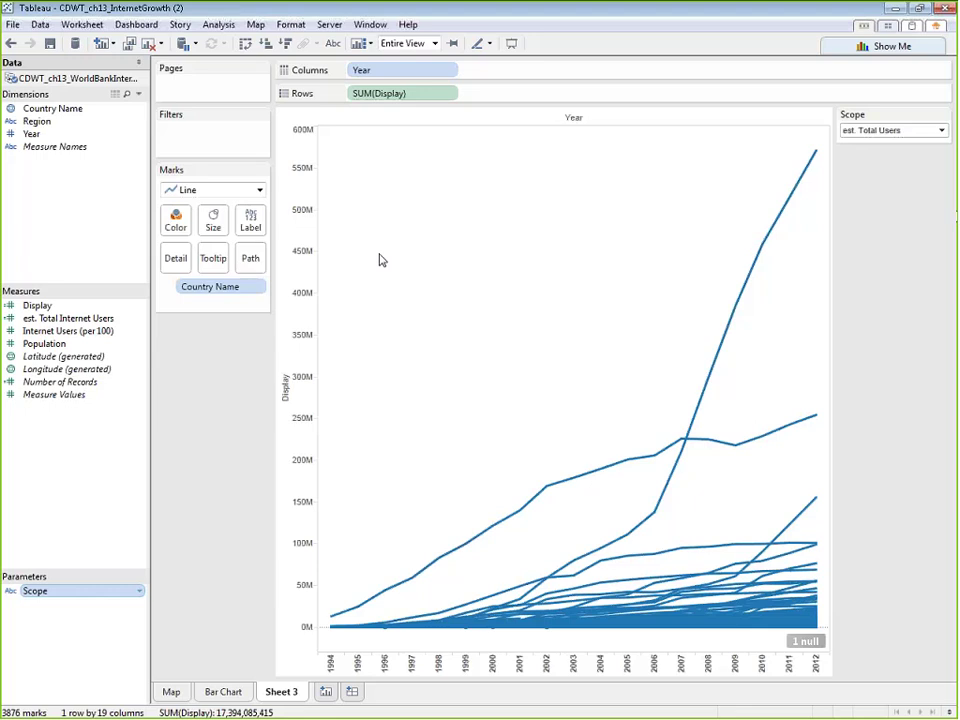
View the line chart with Scope set to per 100, and set Scope back to est. Total Users.
{"action": "left_click", "coordinate": [880, 131]}
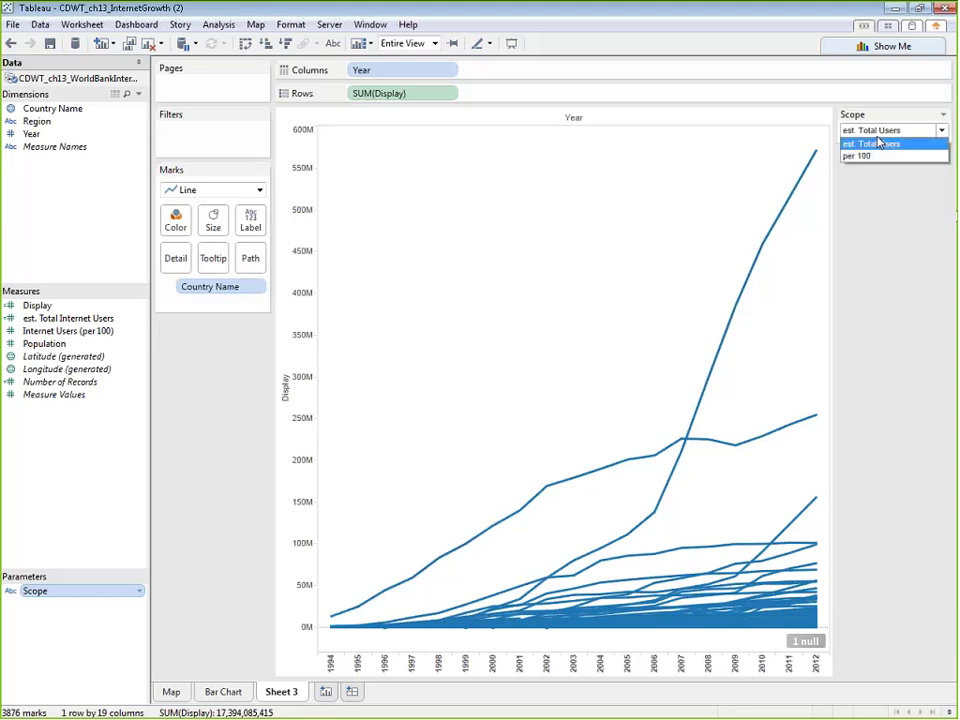
{"action": "left_click", "coordinate": [862, 156]}
{"action": "left_click", "coordinate": [864, 131]}
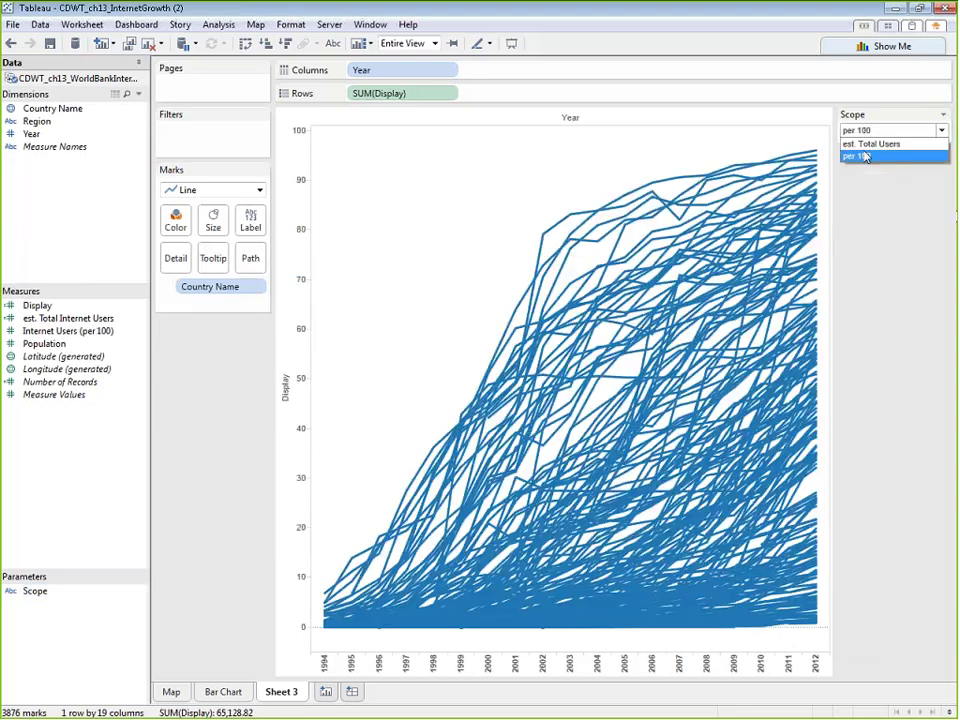
{"action": "left_click", "coordinate": [870, 144]}
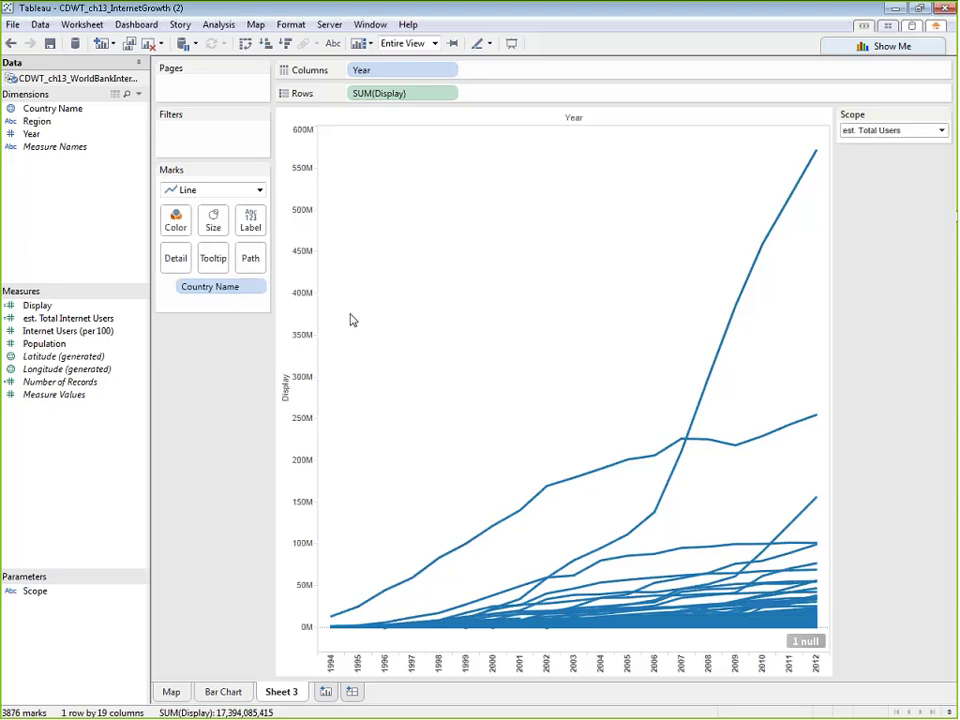
Make the chart's lines thinner and colour them by Region.
{"action": "left_click", "coordinate": [213, 219]}
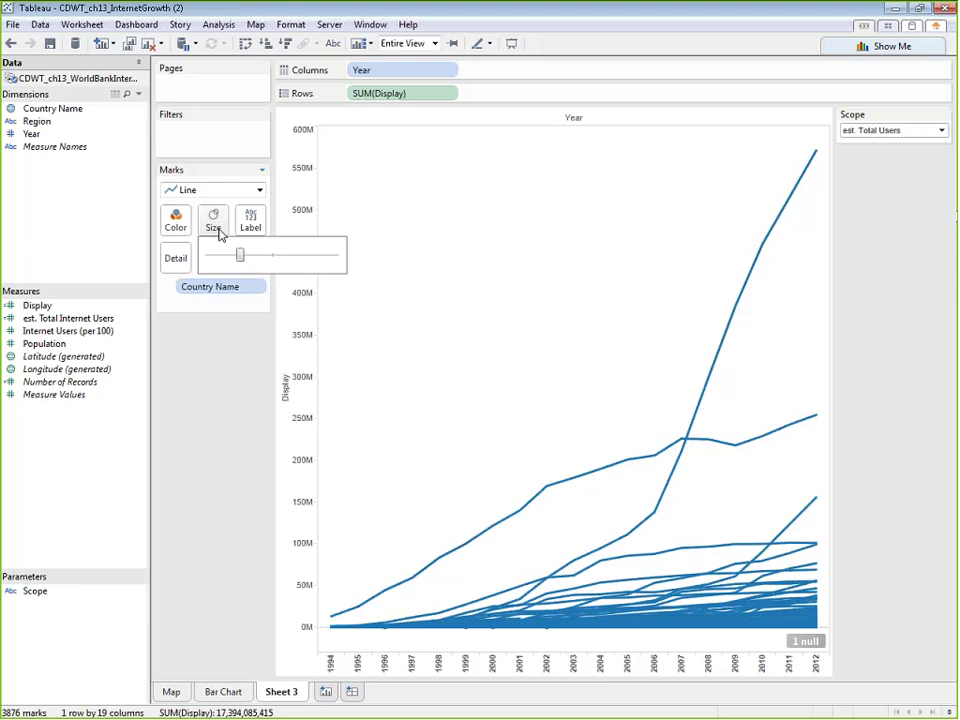
{"action": "left_click_drag", "start_coordinate": [262, 256], "coordinate": [218, 255]}
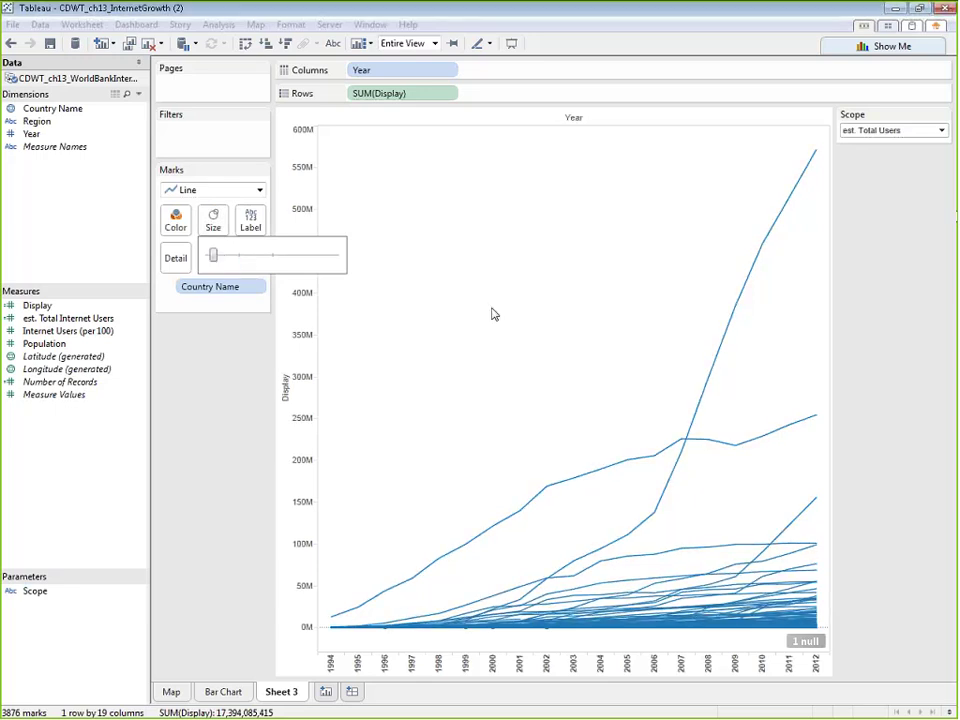
{"action": "left_click_drag", "start_coordinate": [36, 121], "coordinate": [177, 225]}
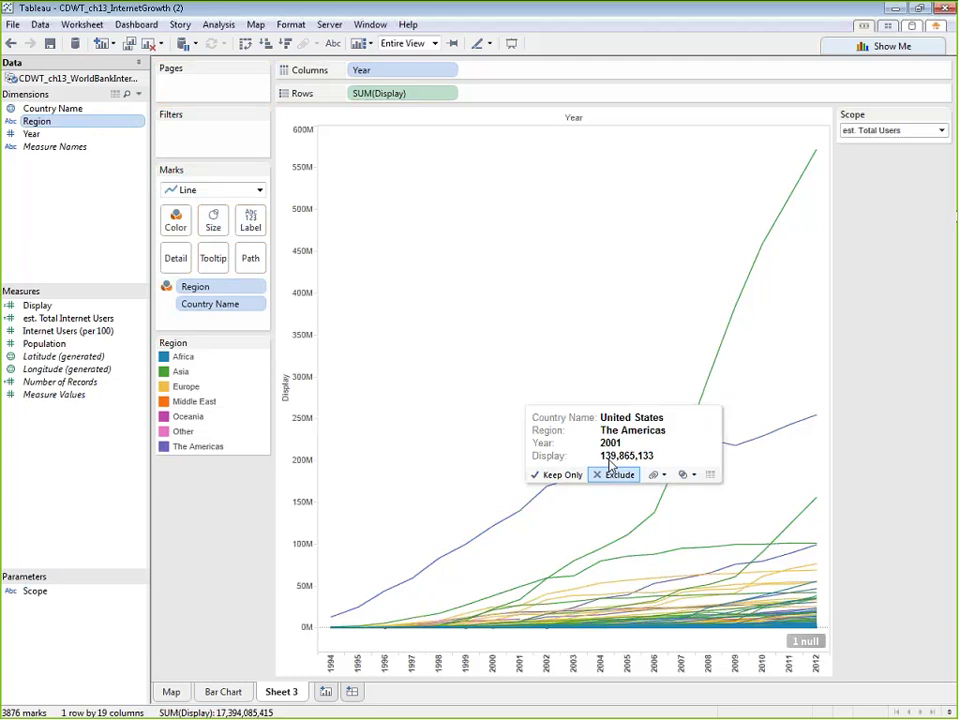
Set Scope to per 100 and view the details of Iceland's 2002 point on the line chart.
{"action": "left_click", "coordinate": [862, 131]}
{"action": "left_click", "coordinate": [855, 156]}
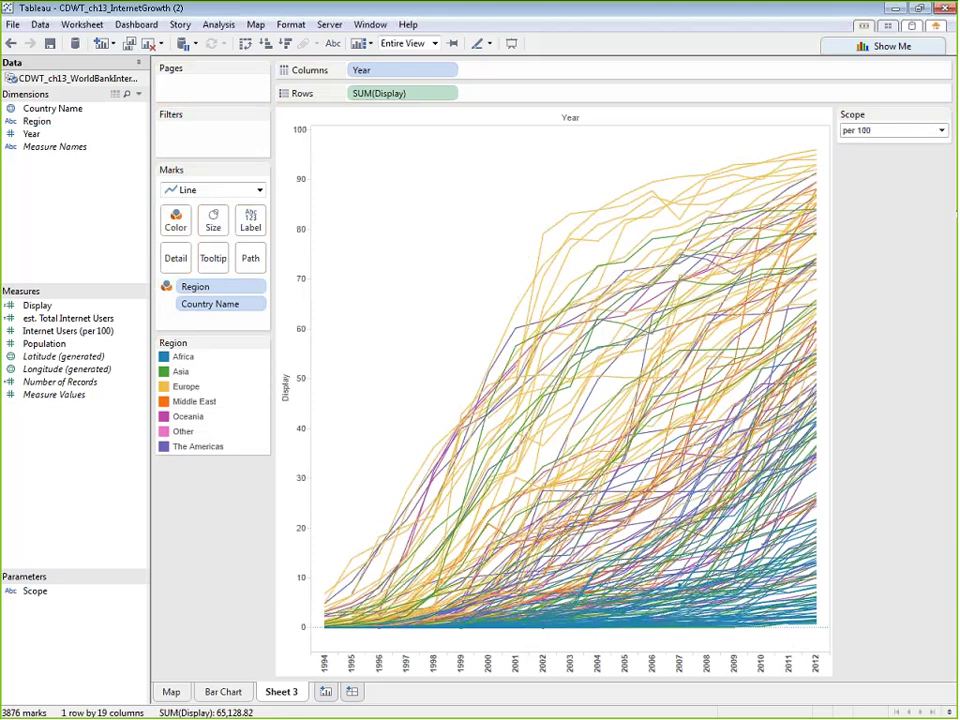
{"action": "left_click", "coordinate": [542, 242]}
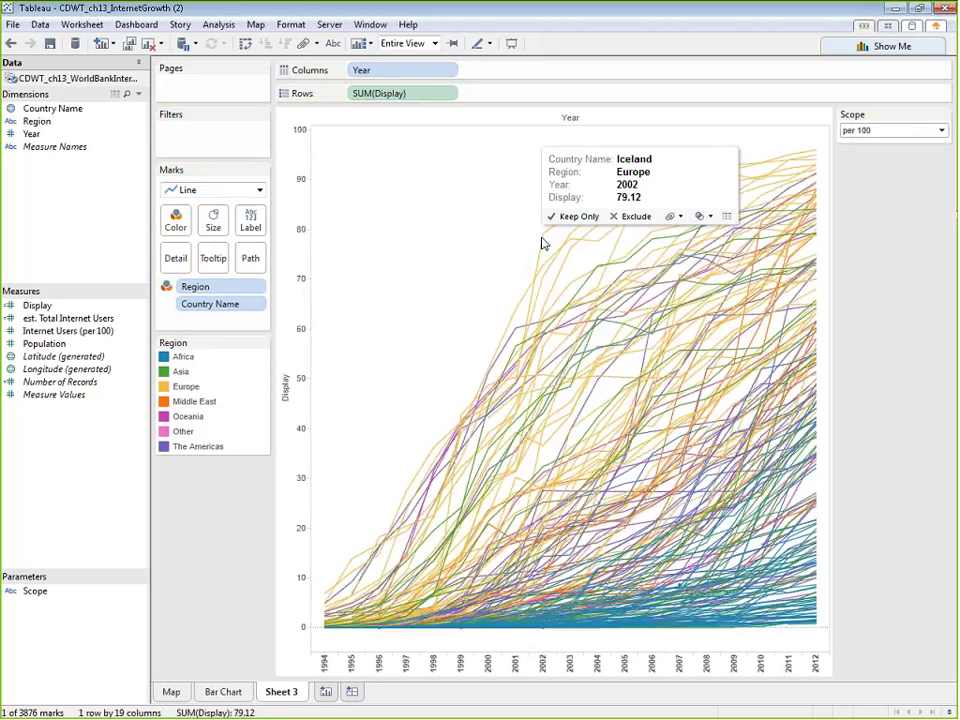
Highlight Iceland's line from its 2002 point on the line chart and clear the selection.
{"action": "left_click", "coordinate": [542, 236]}
{"action": "left_click", "coordinate": [541, 237]}
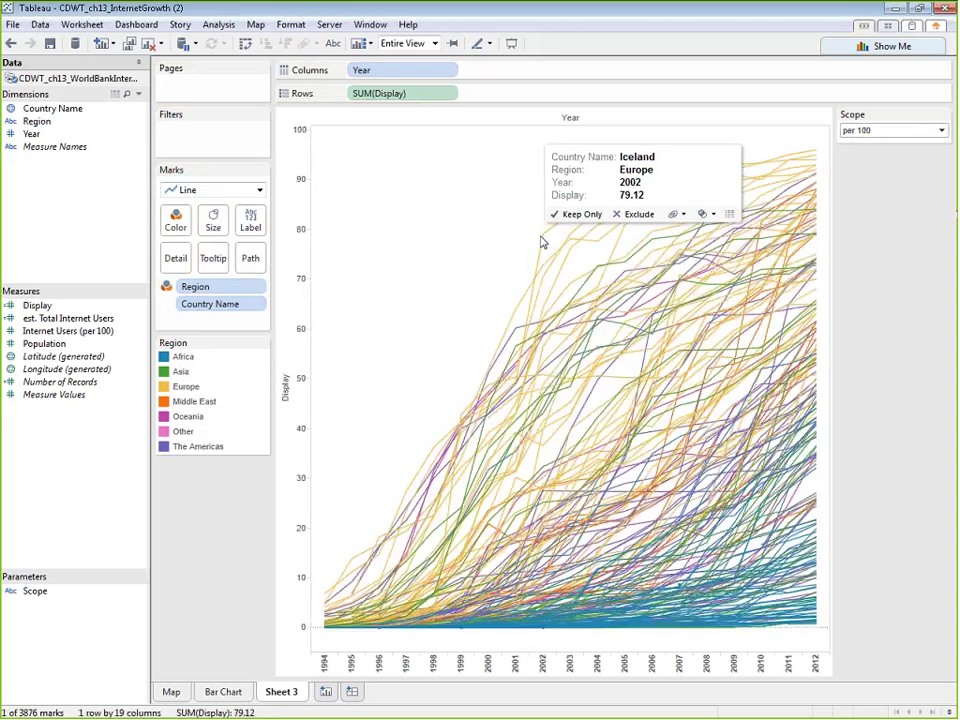
{"action": "left_click", "coordinate": [543, 238]}
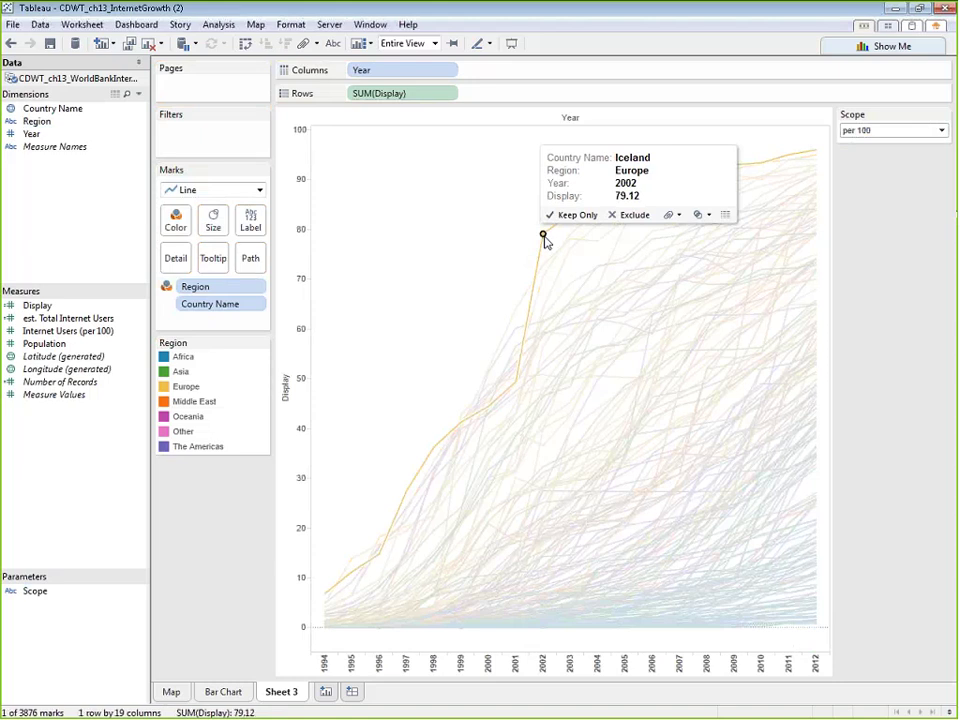
{"action": "left_click", "coordinate": [543, 238]}
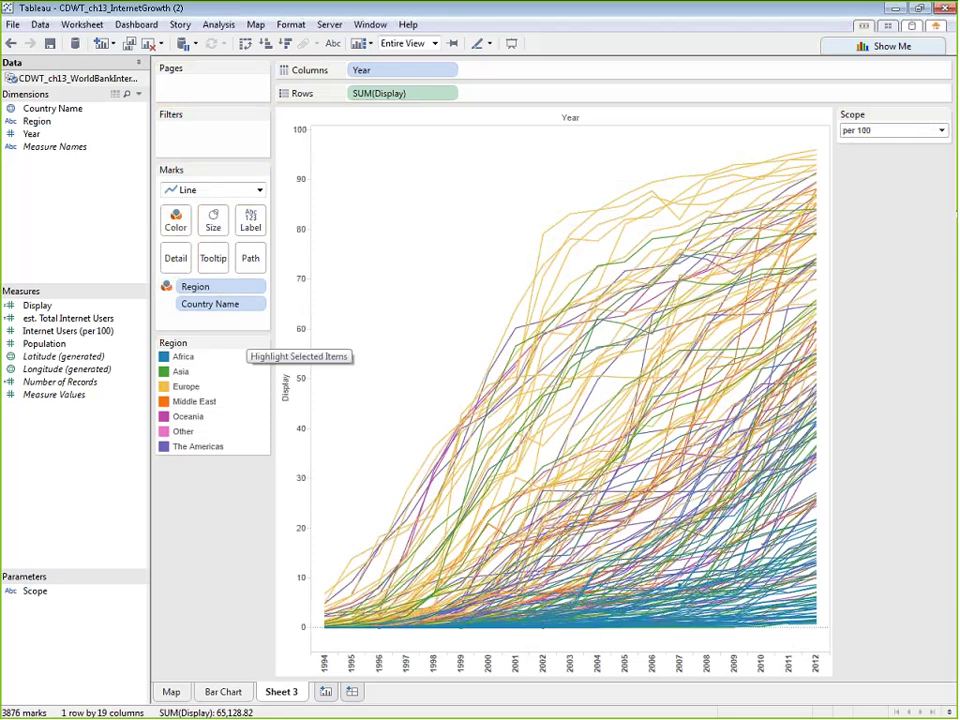
Copy the full tooltip text from the Bar Chart sheet's SUM(Display) bars and close the tooltip editor.
{"action": "left_click", "coordinate": [222, 691]}
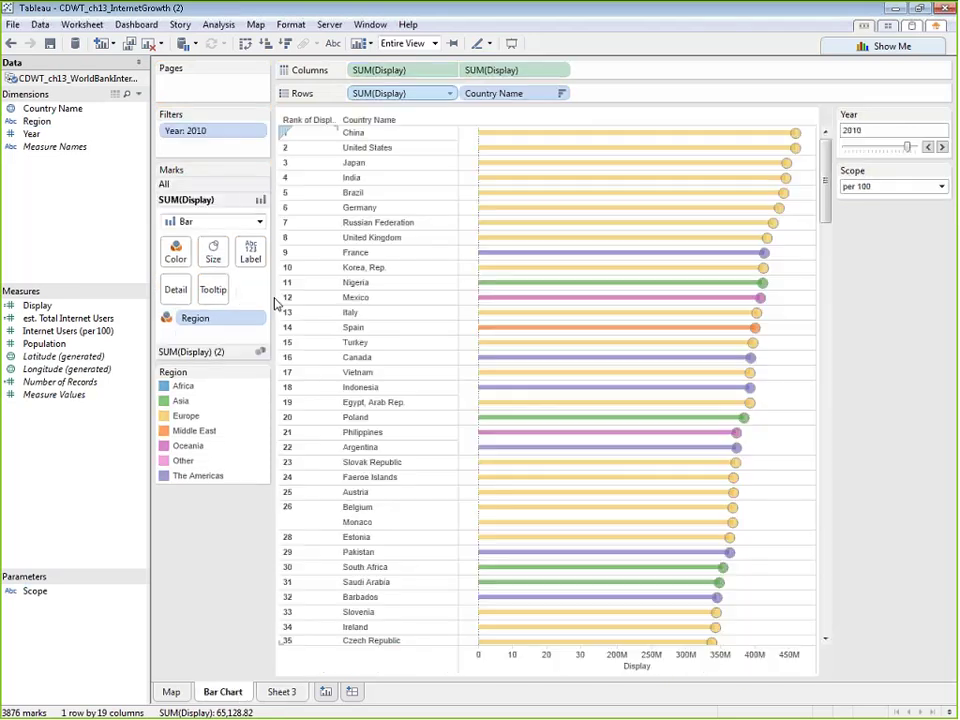
{"action": "left_click", "coordinate": [205, 289]}
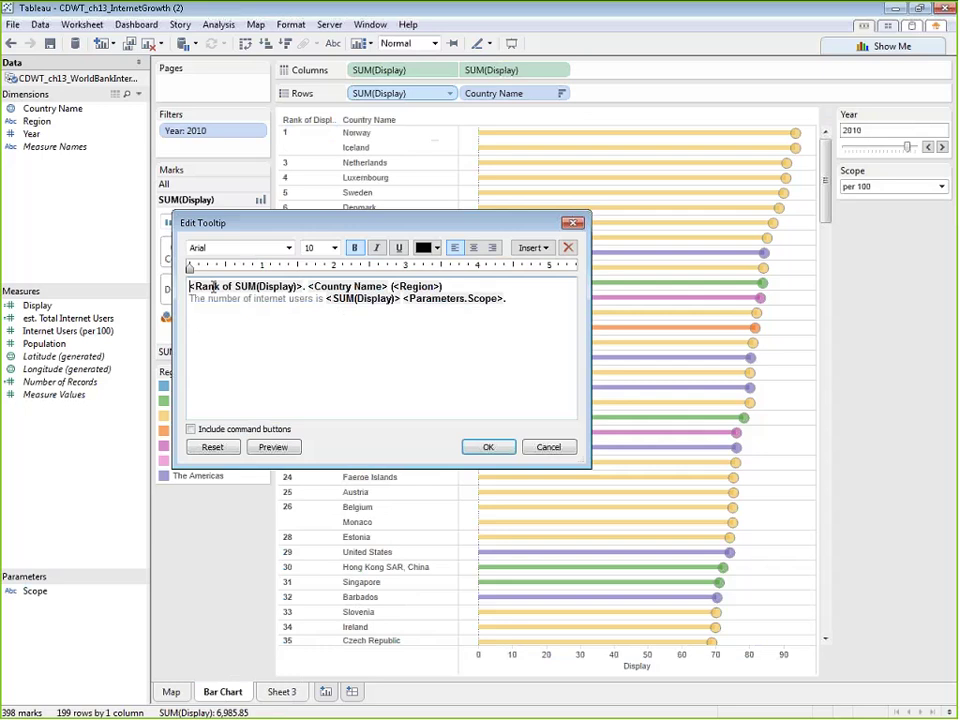
{"action": "left_click", "coordinate": [508, 302]}
{"action": "left_click_drag", "start_coordinate": [508, 302], "coordinate": [107, 289]}
{"action": "key", "text": "ctrl+c"}
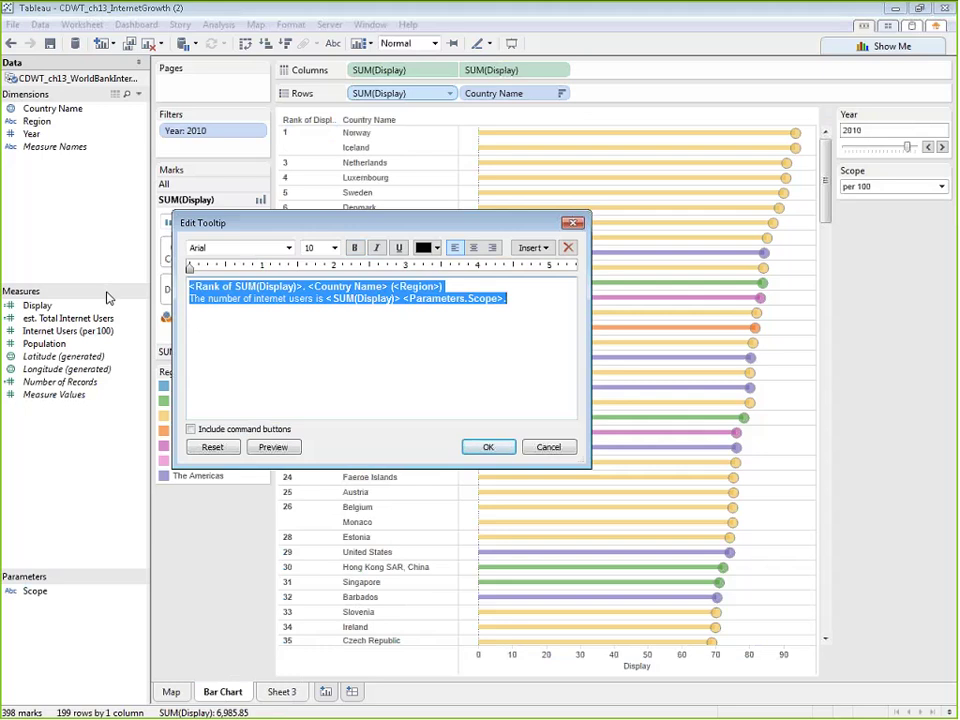
{"action": "left_click", "coordinate": [487, 446]}
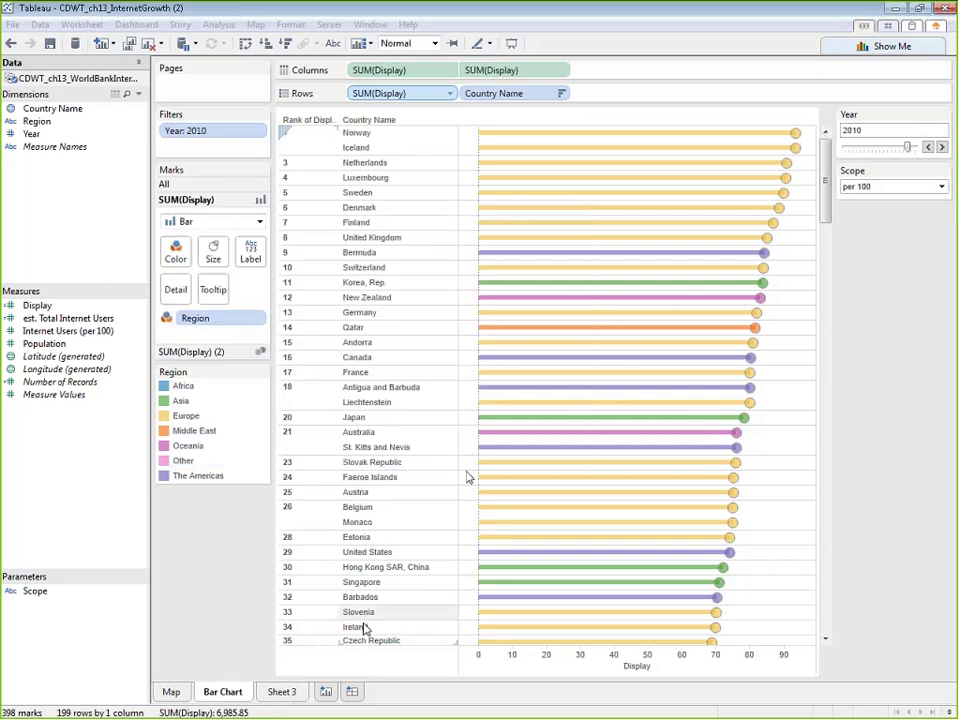
Replace Sheet 3's tooltip with the copied text, leaving out the Rank of SUM(Display) field, its period and the following space.
{"action": "left_click", "coordinate": [280, 691]}
{"action": "left_click", "coordinate": [212, 258]}
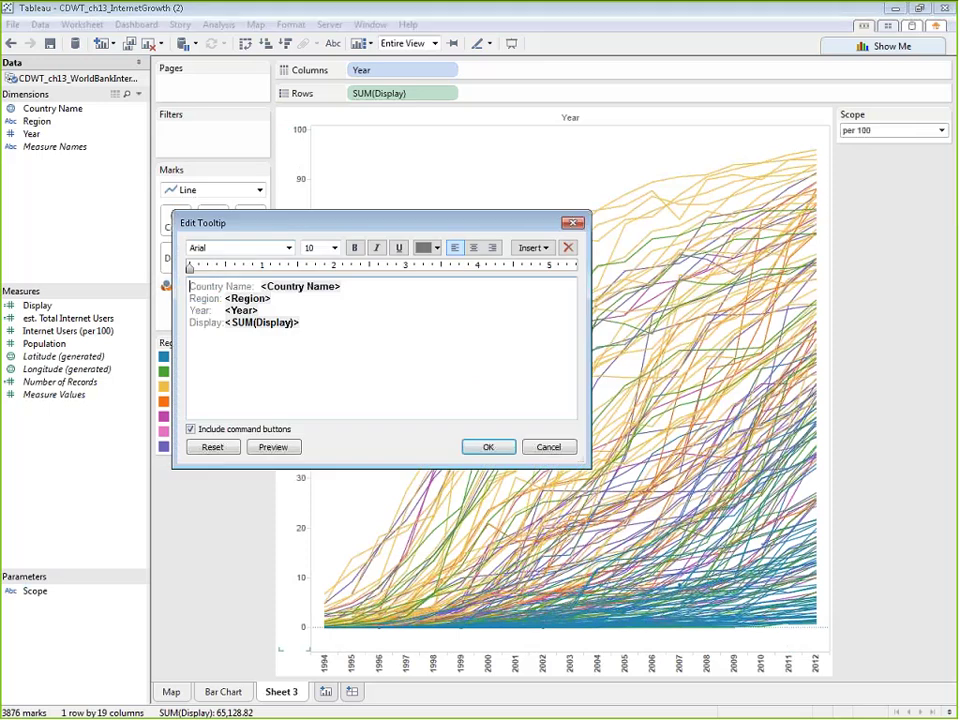
{"action": "key", "text": "ctrl+a"}
{"action": "key", "text": "ctrl+v"}
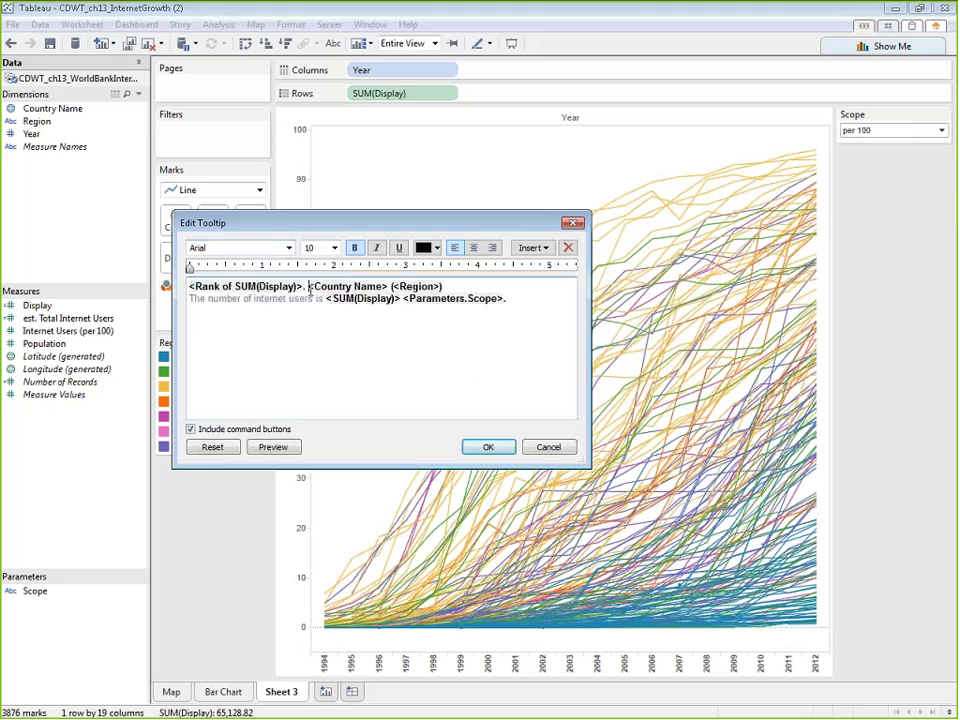
{"action": "left_click_drag", "start_coordinate": [309, 287], "coordinate": [75, 279]}
{"action": "key", "text": "BackSpace"}
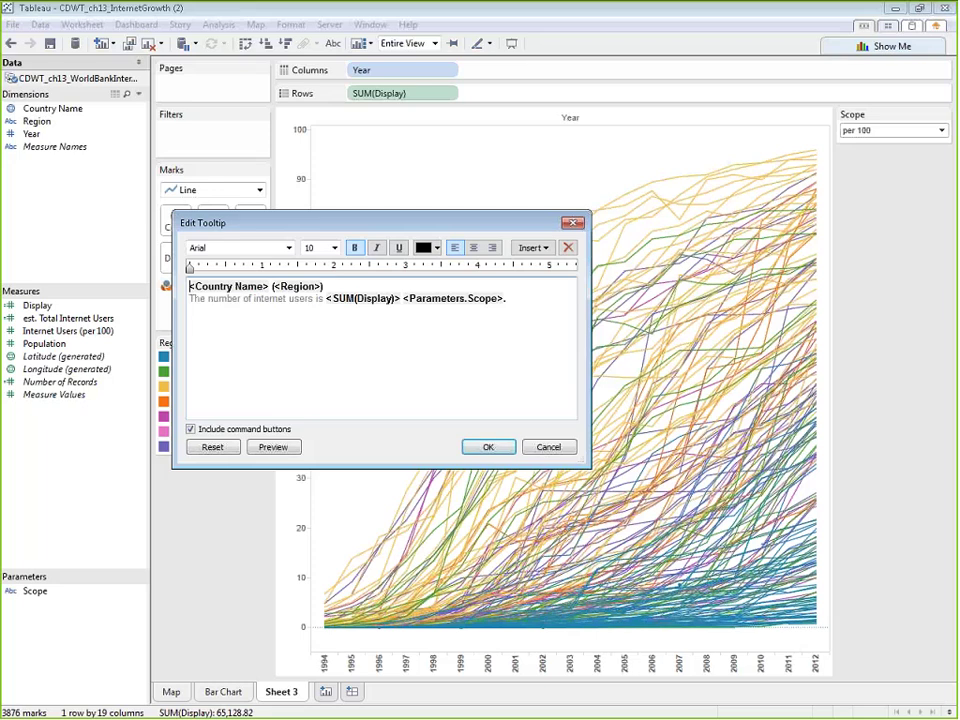
{"action": "left_click", "coordinate": [486, 448]}
{"action": "mouse_move", "coordinate": [490, 430]}
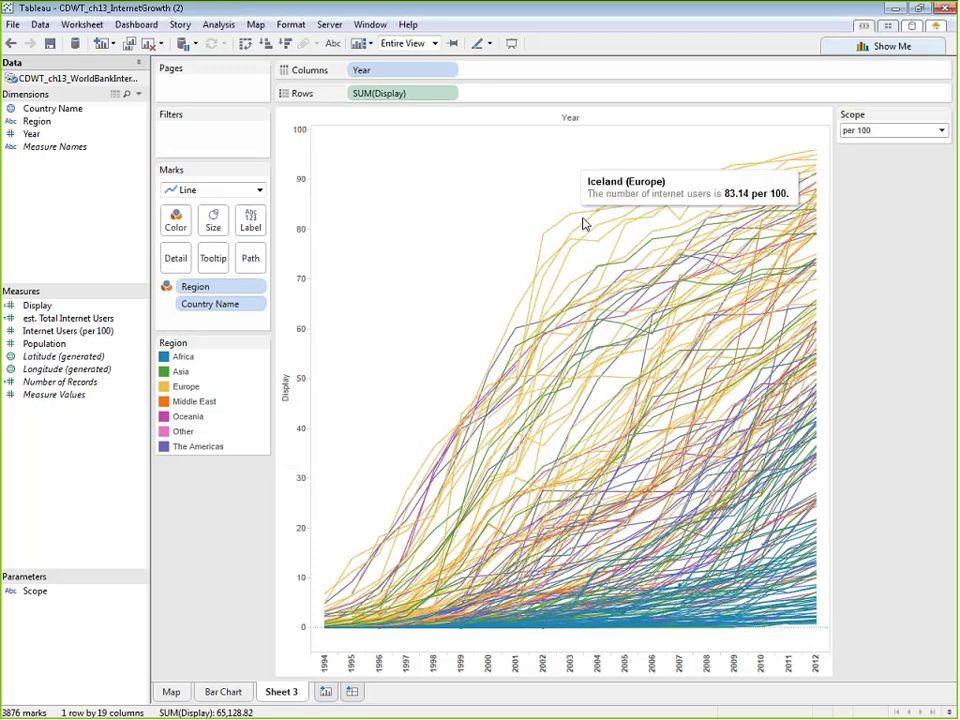
{"action": "right_click", "coordinate": [508, 121]}
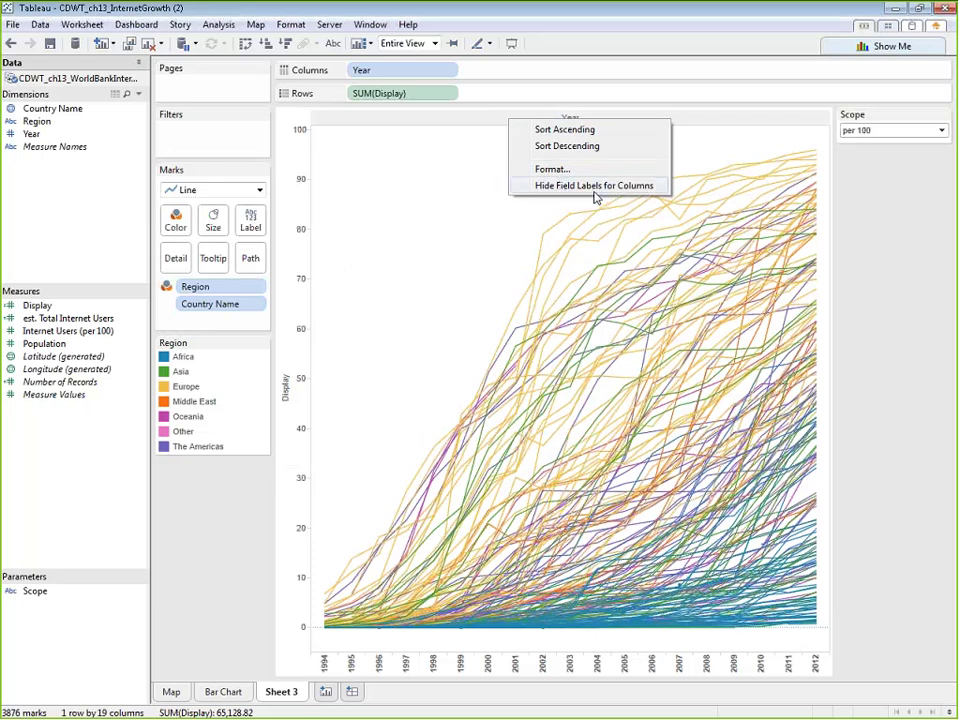
{"action": "left_click", "coordinate": [560, 186]}
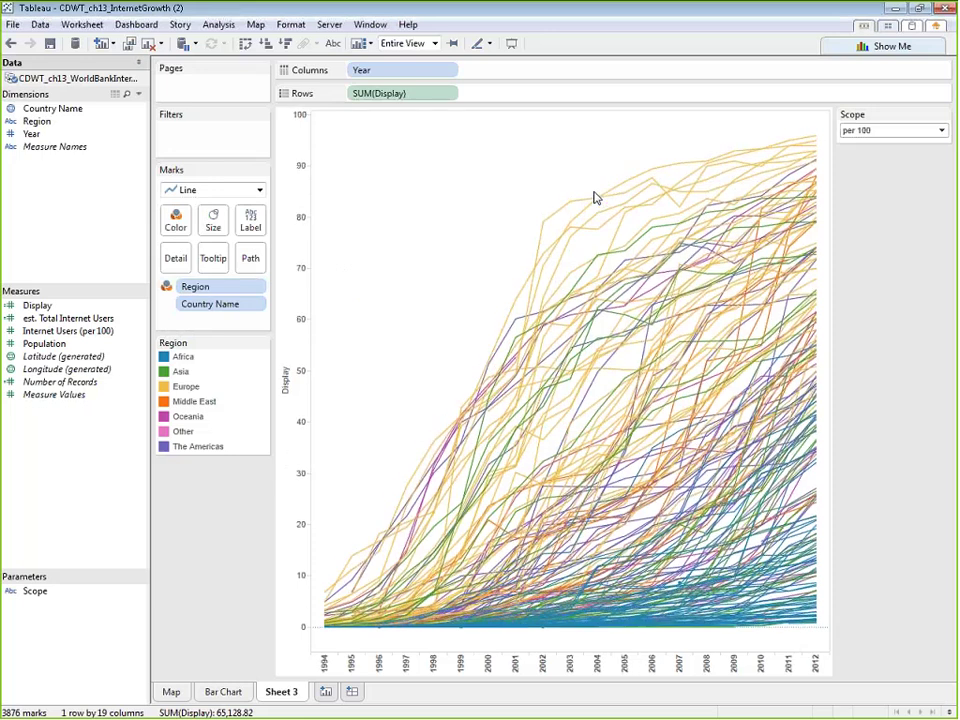
{"action": "left_click", "coordinate": [11, 43]}
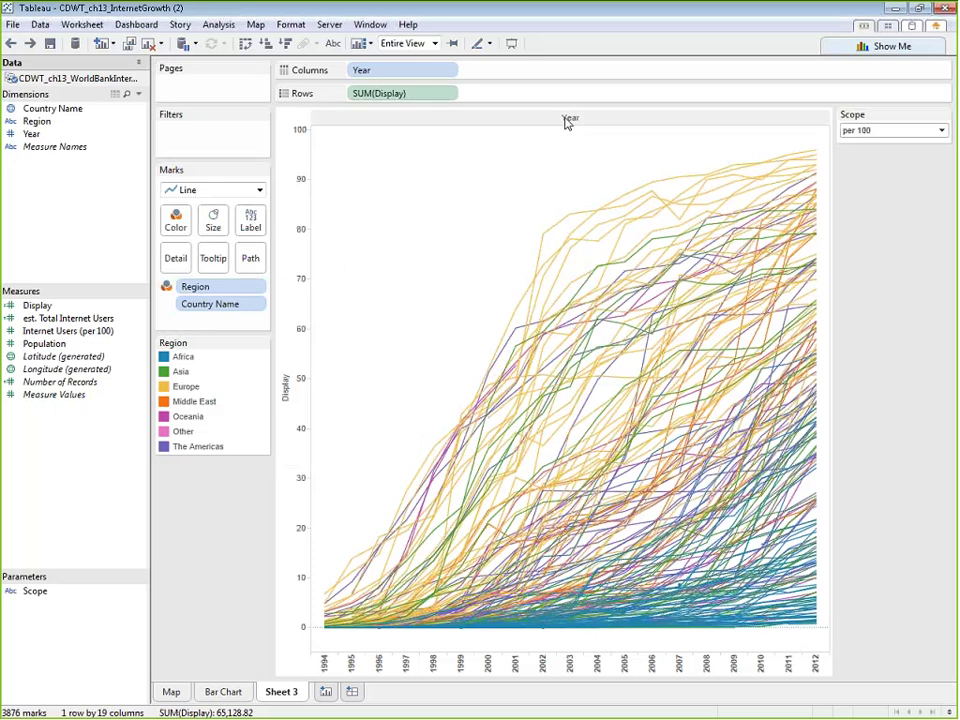
Hide the Year field label above the line chart's columns.
{"action": "right_click", "coordinate": [568, 121]}
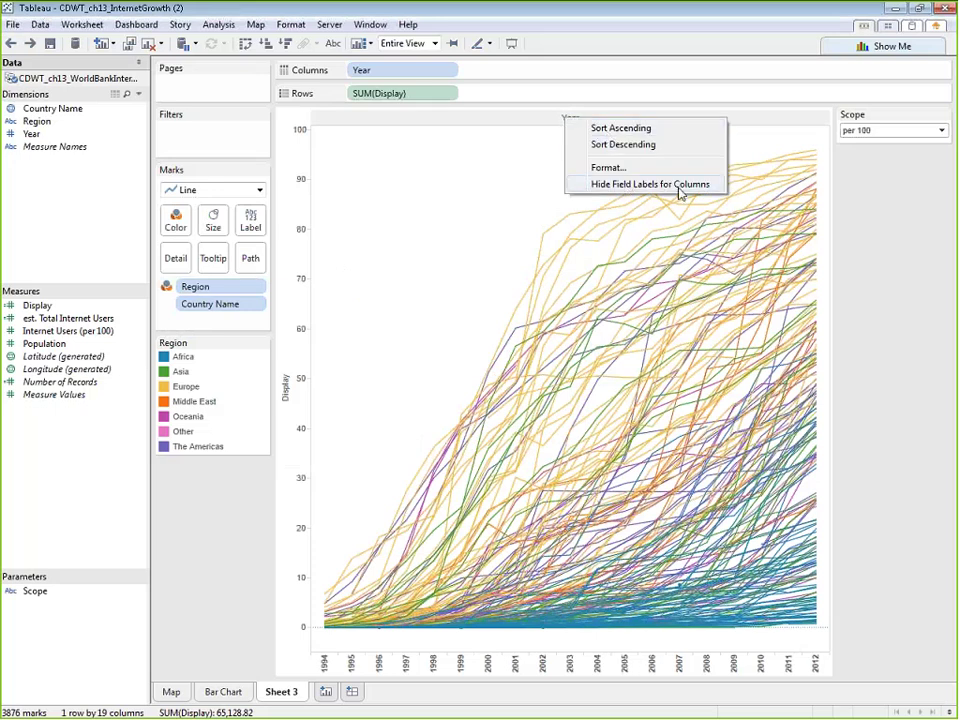
{"action": "left_click", "coordinate": [656, 186]}
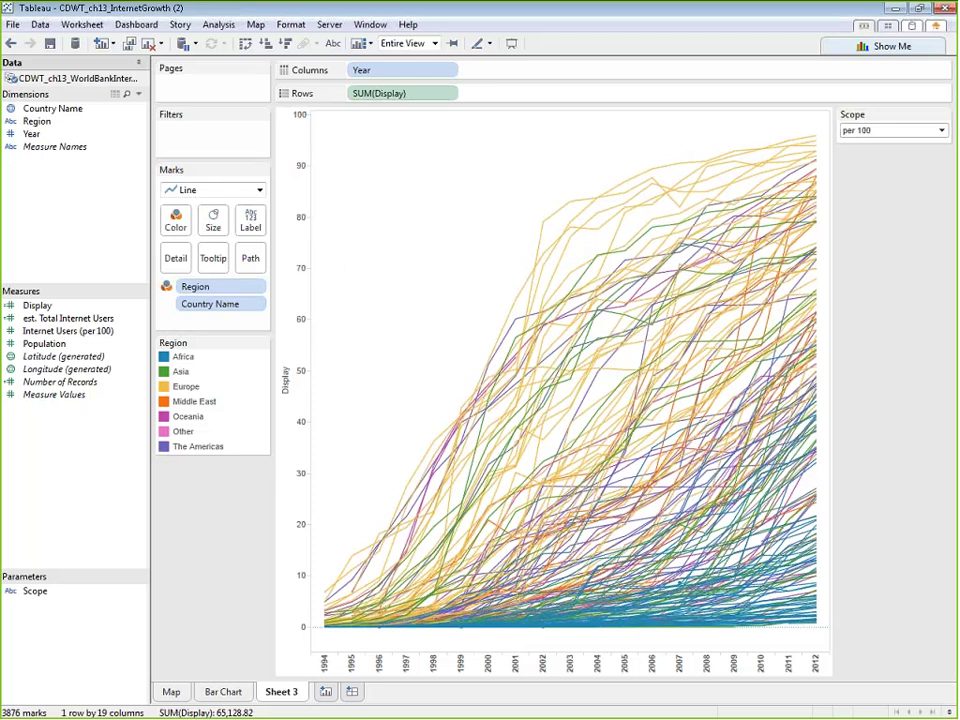
Create a new dashboard and set its width to 800 pixels.
{"action": "left_click", "coordinate": [352, 691]}
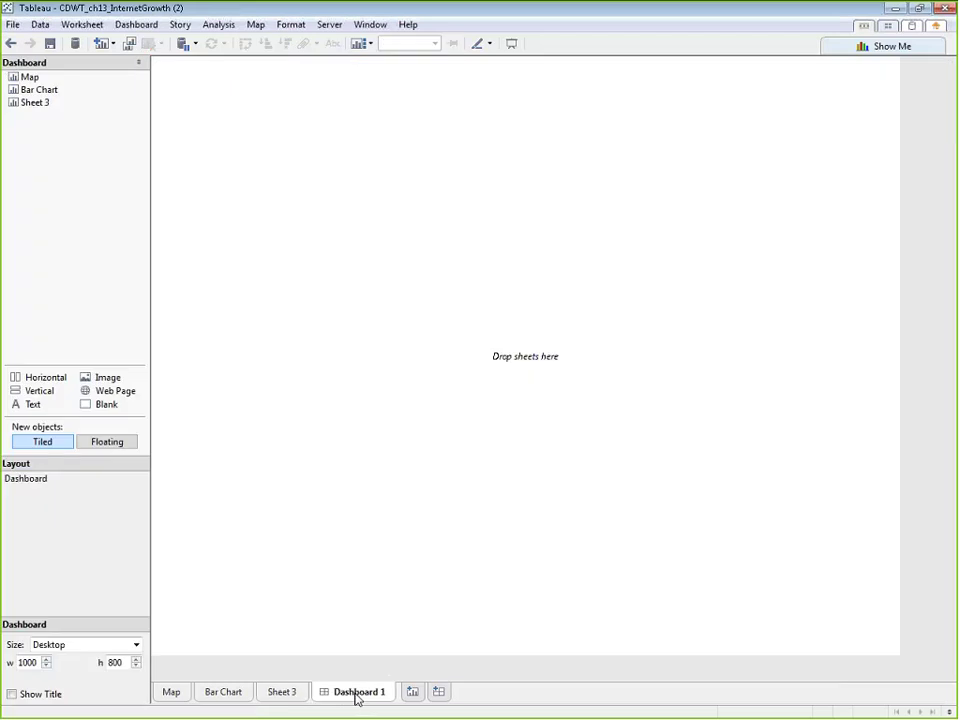
{"action": "double_click", "coordinate": [28, 662]}
{"action": "type", "text": "800"}
{"action": "key", "text": "Return"}
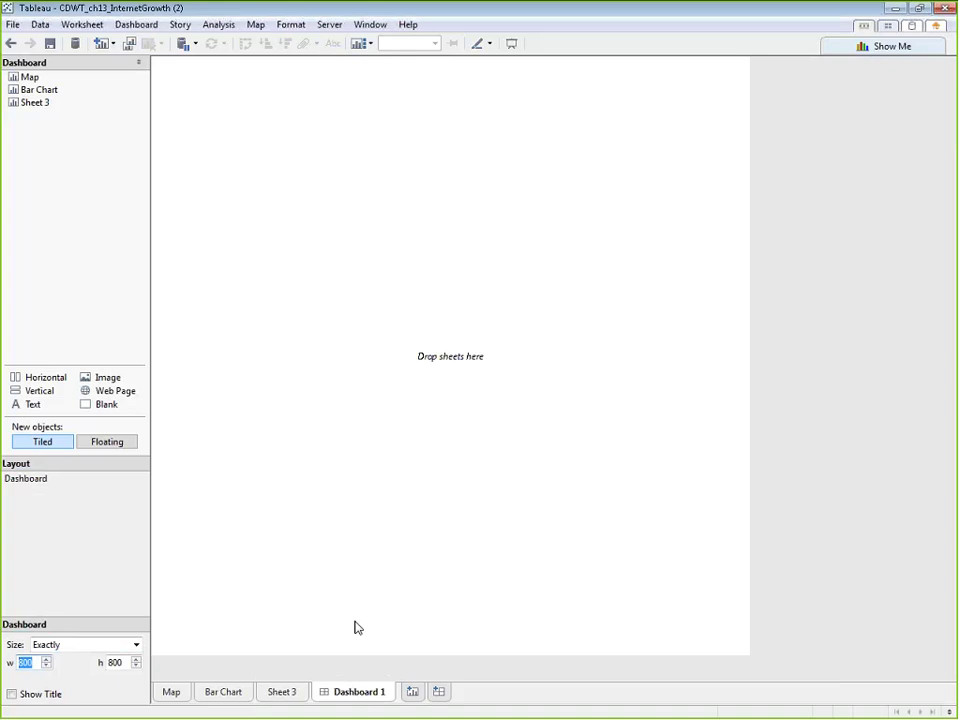
Rename the Sheet 3 worksheet as Timeline and return to Dashboard 1.
{"action": "double_click", "coordinate": [281, 691]}
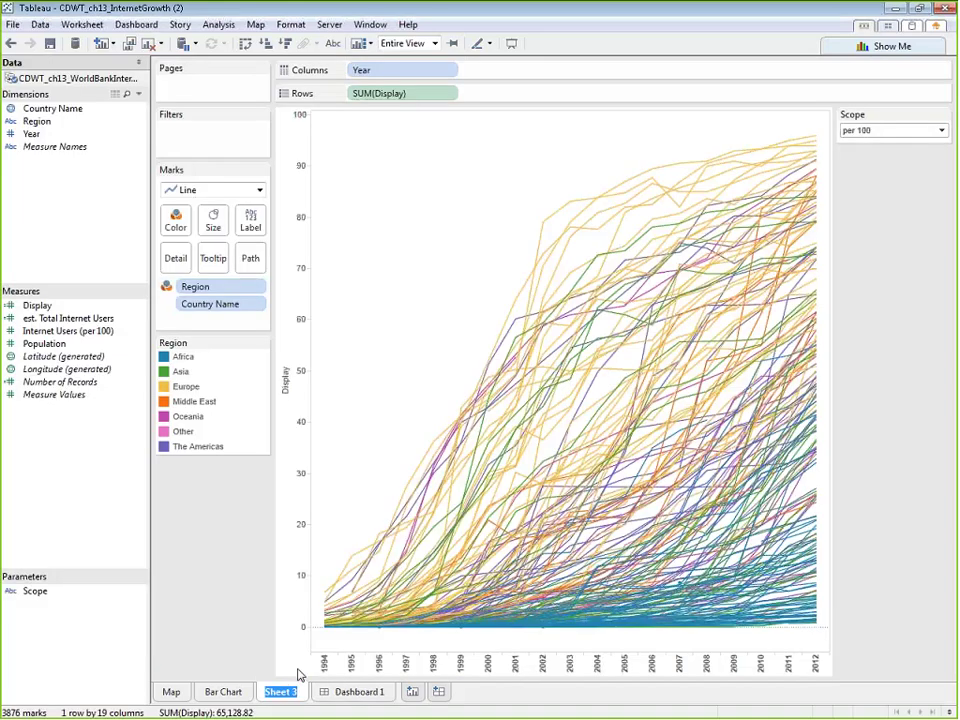
{"action": "type", "text": "Timeline"}
{"action": "key", "text": "Return"}
{"action": "left_click", "coordinate": [350, 691]}
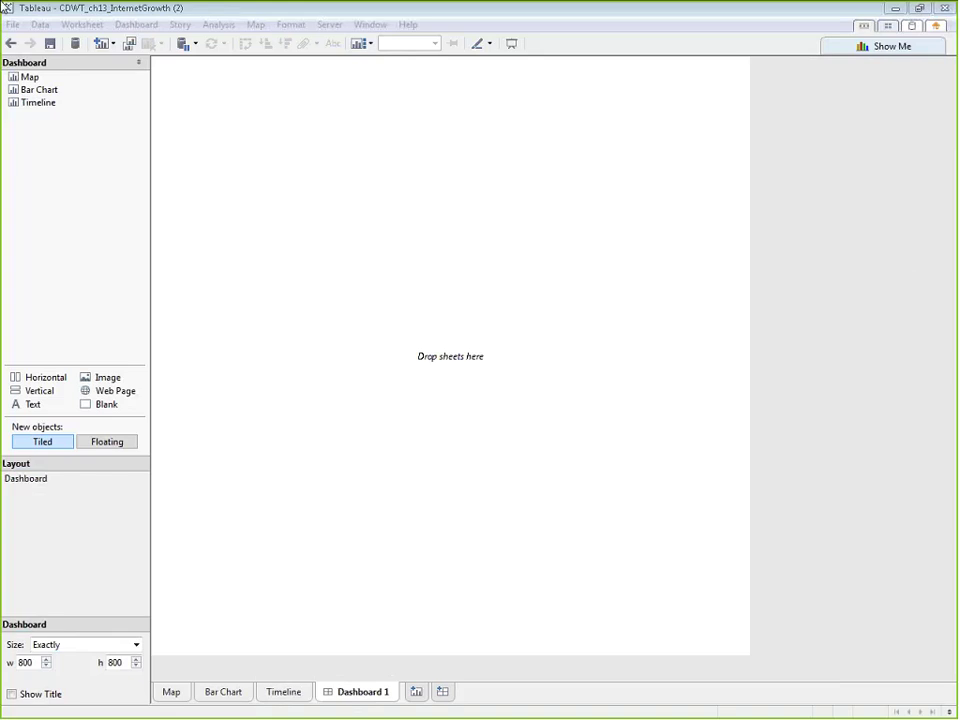
Add the Map sheet to the dashboard and place the Timeline sheet beneath it.
{"action": "left_click_drag", "start_coordinate": [15, 80], "coordinate": [706, 347]}
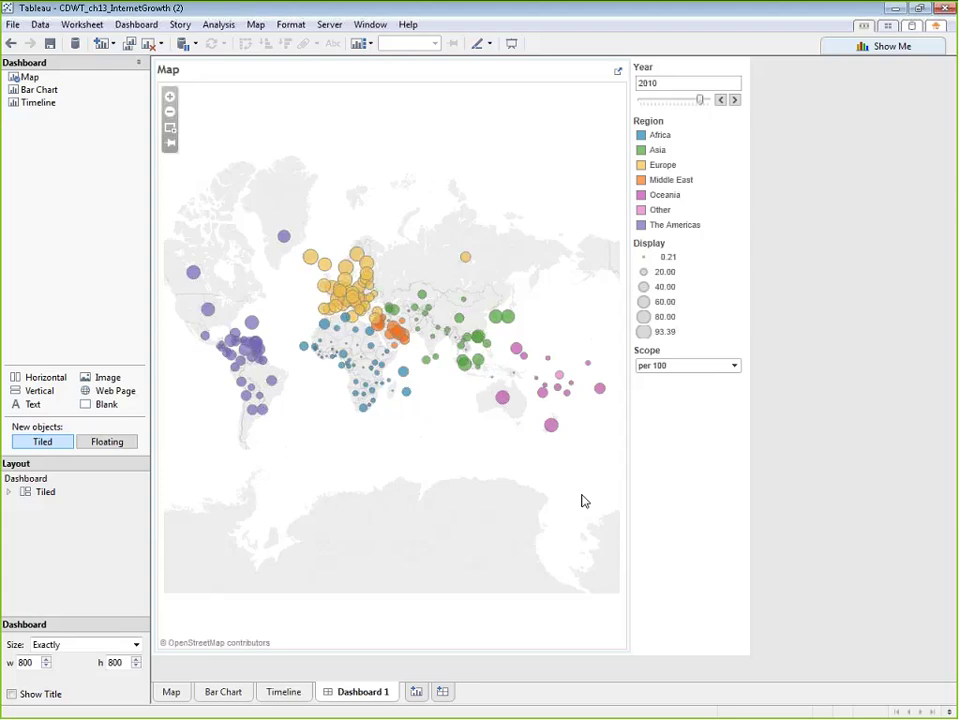
{"action": "left_click_drag", "start_coordinate": [36, 101], "coordinate": [364, 508]}
{"action": "mouse_move", "coordinate": [495, 529]}
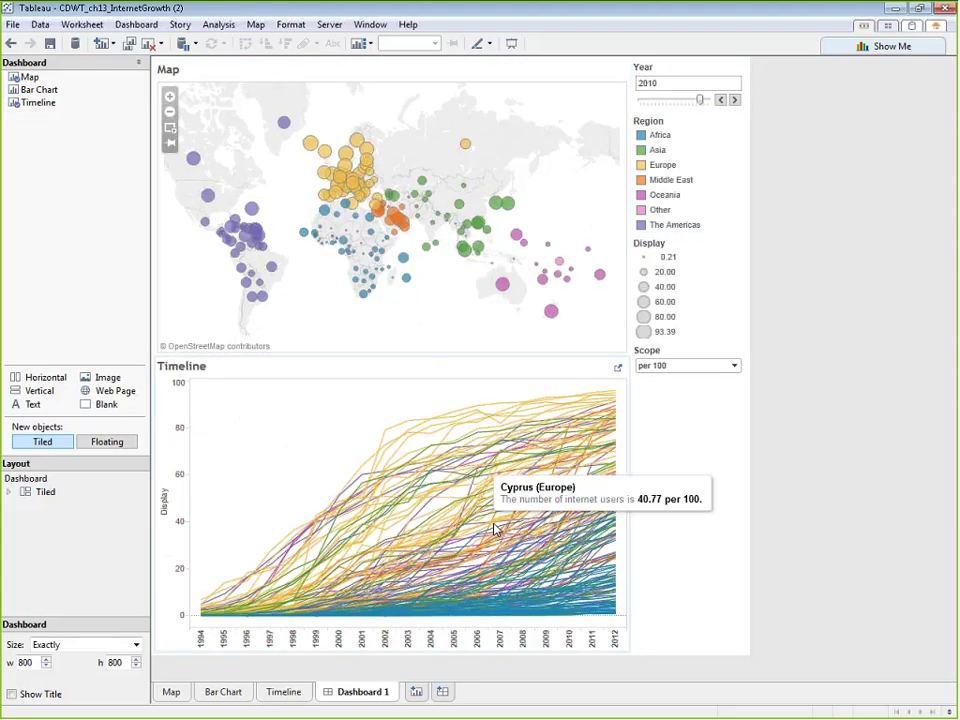
Add the Bar Chart sheet to the dashboard as a full-height column between the map and timeline and the legends.
{"action": "left_click_drag", "start_coordinate": [36, 90], "coordinate": [608, 470]}
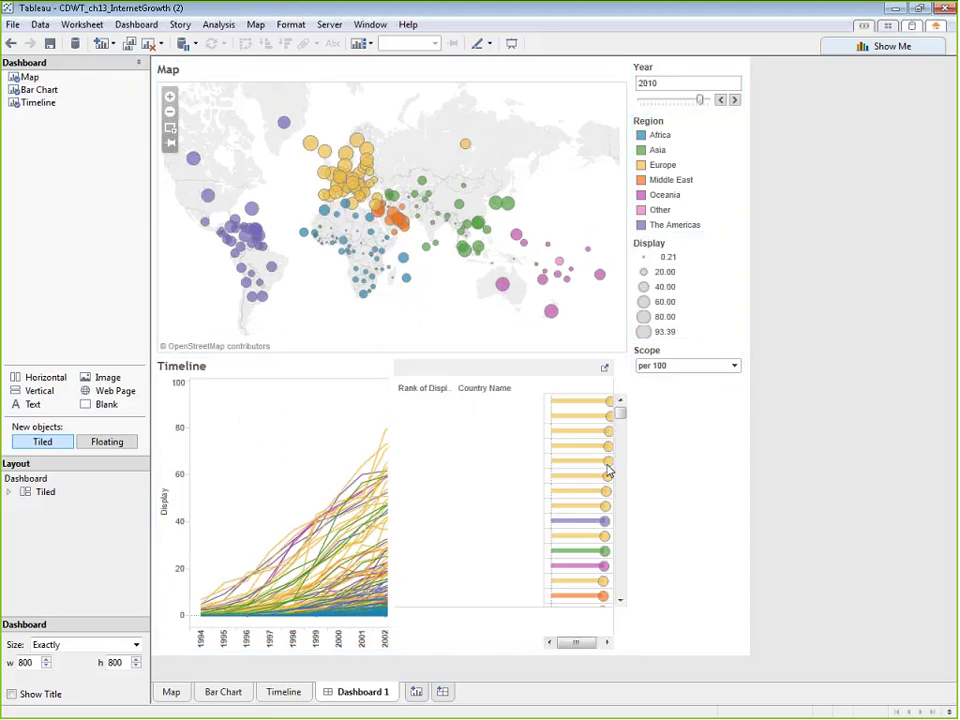
{"action": "left_click", "coordinate": [486, 373]}
{"action": "left_click_drag", "start_coordinate": [508, 364], "coordinate": [636, 384]}
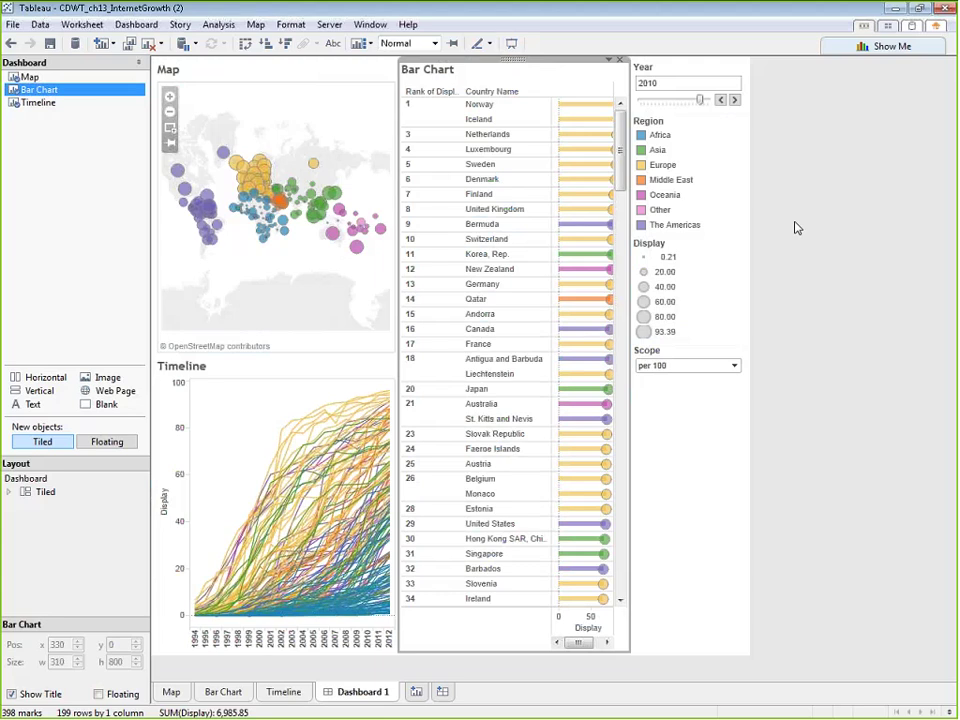
{"action": "left_click", "coordinate": [896, 150]}
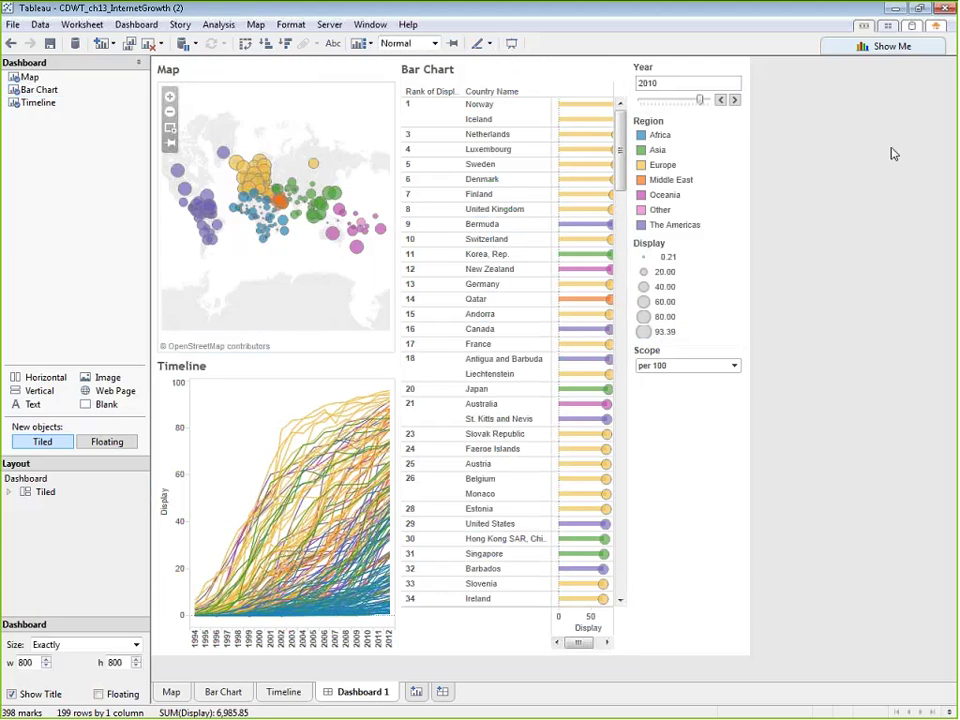
{"action": "left_click", "coordinate": [683, 133]}
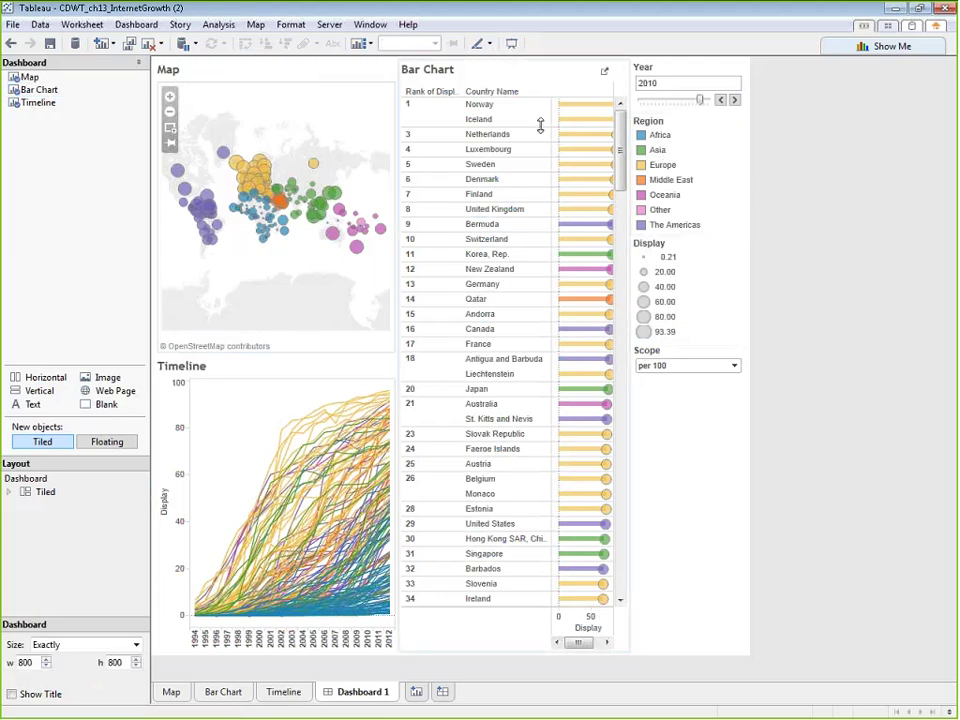
Hide the titles of the Timeline and Map views on the dashboard.
{"action": "right_click", "coordinate": [178, 367]}
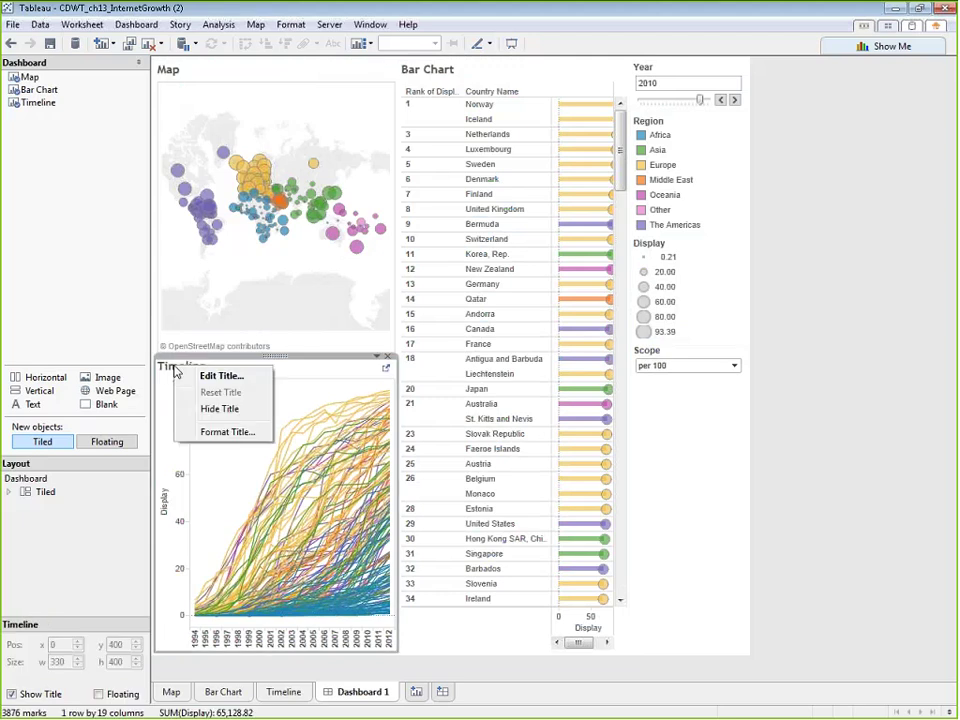
{"action": "left_click", "coordinate": [228, 410]}
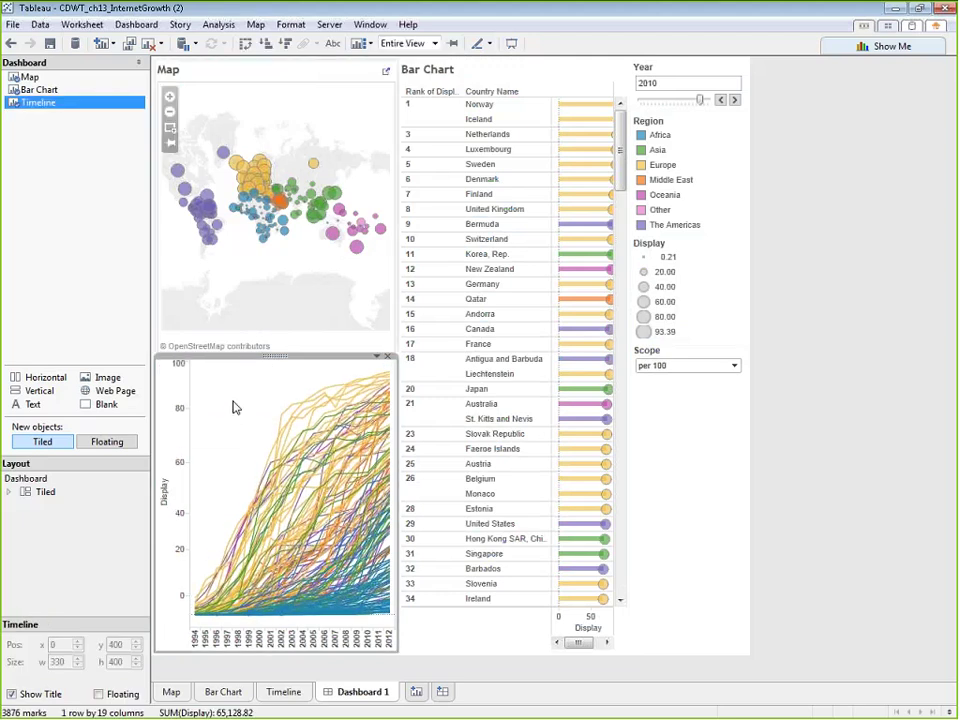
{"action": "right_click", "coordinate": [164, 70]}
{"action": "left_click", "coordinate": [212, 115]}
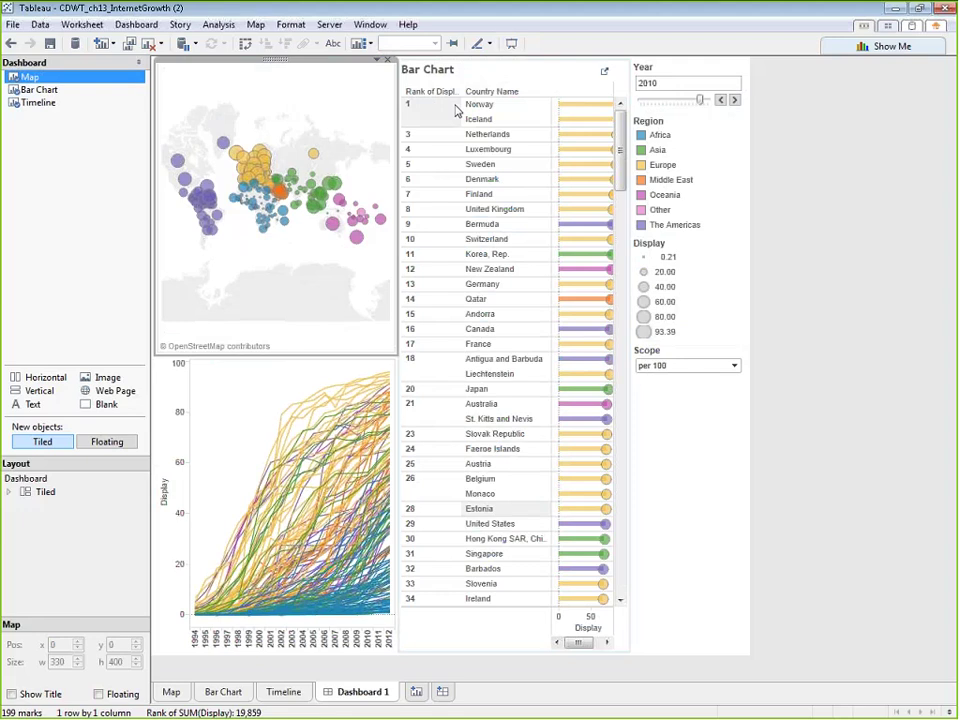
Step the dashboard's Year filter forward to 2012 and back to 2010 to check which views respond.
{"action": "left_click", "coordinate": [734, 100]}
{"action": "left_click", "coordinate": [734, 100]}
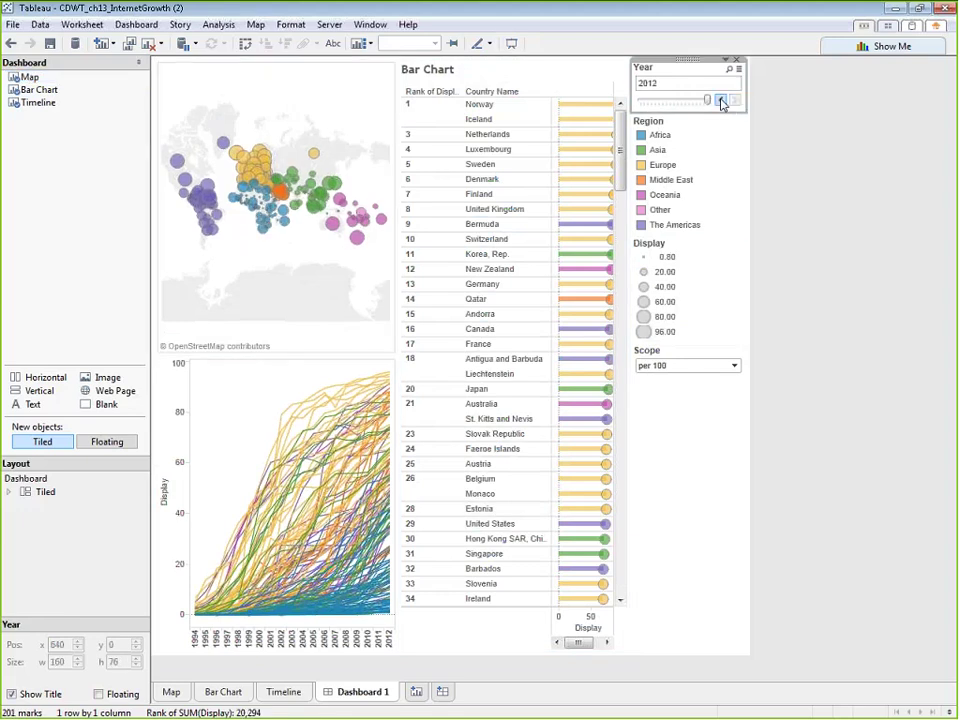
{"action": "left_click", "coordinate": [721, 100]}
{"action": "left_click", "coordinate": [721, 100]}
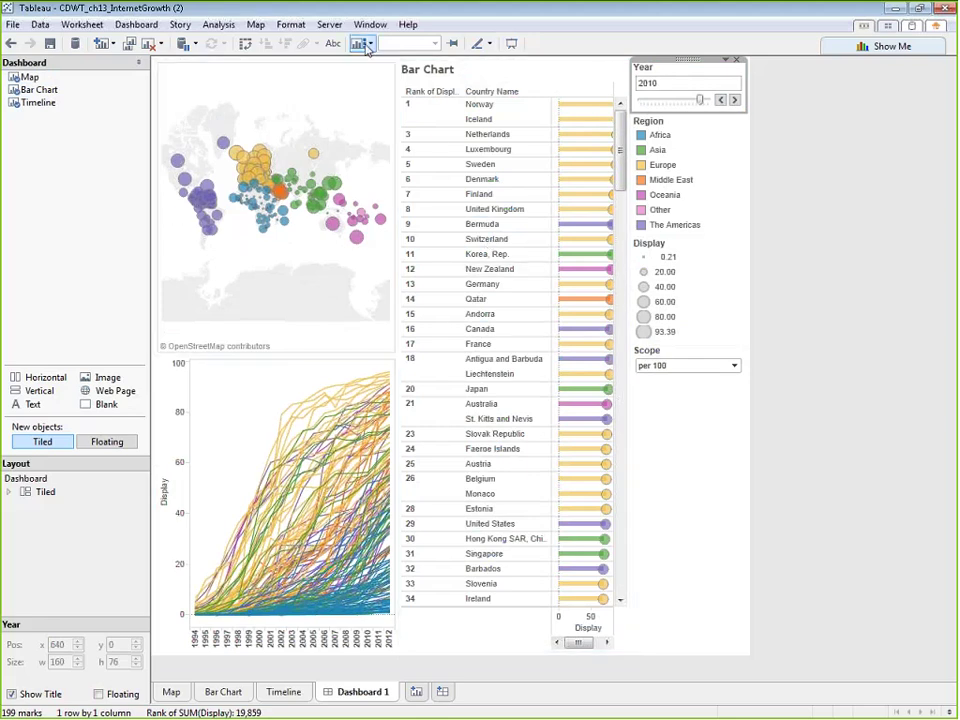
Replace the bar chart's title with "Top Countires:" followed by the dynamic Year field, and center it.
{"action": "right_click", "coordinate": [452, 70]}
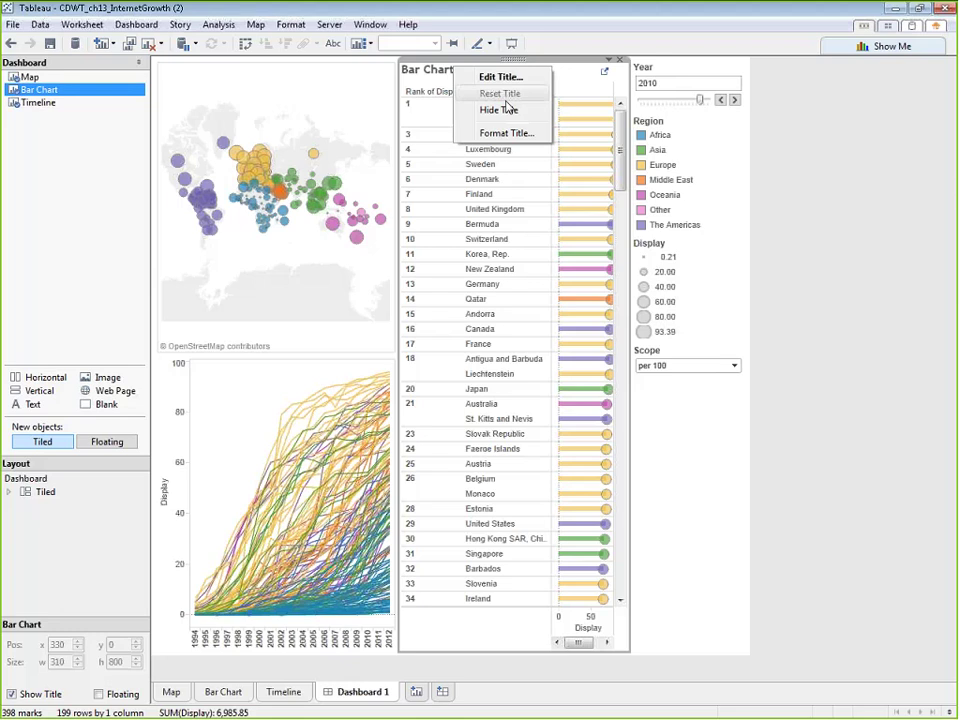
{"action": "left_click", "coordinate": [500, 77]}
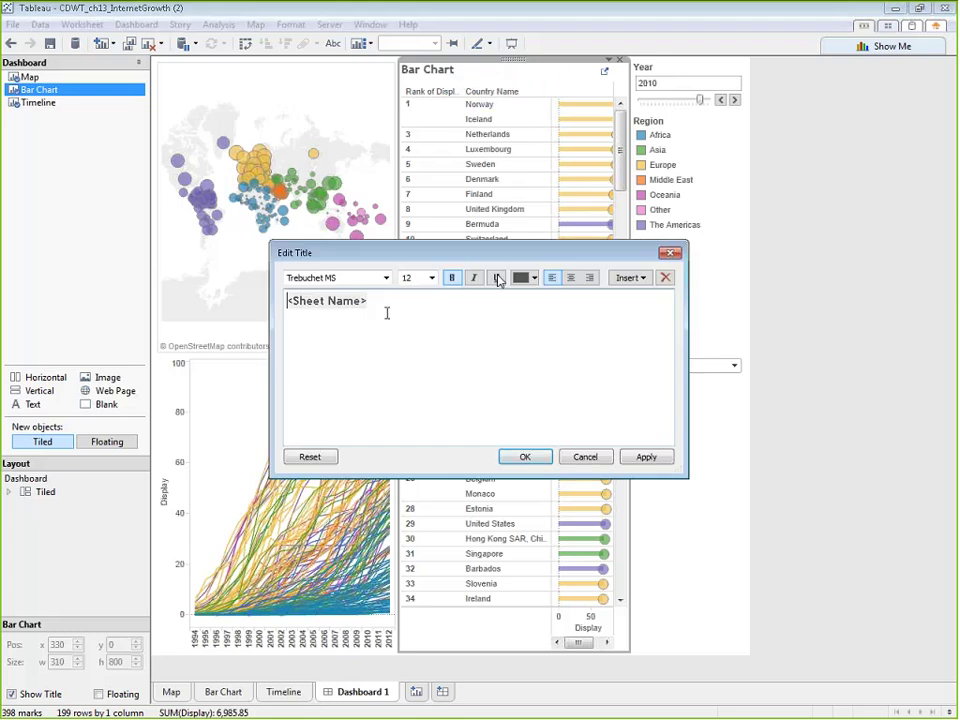
{"action": "left_click_drag", "start_coordinate": [407, 302], "coordinate": [210, 286]}
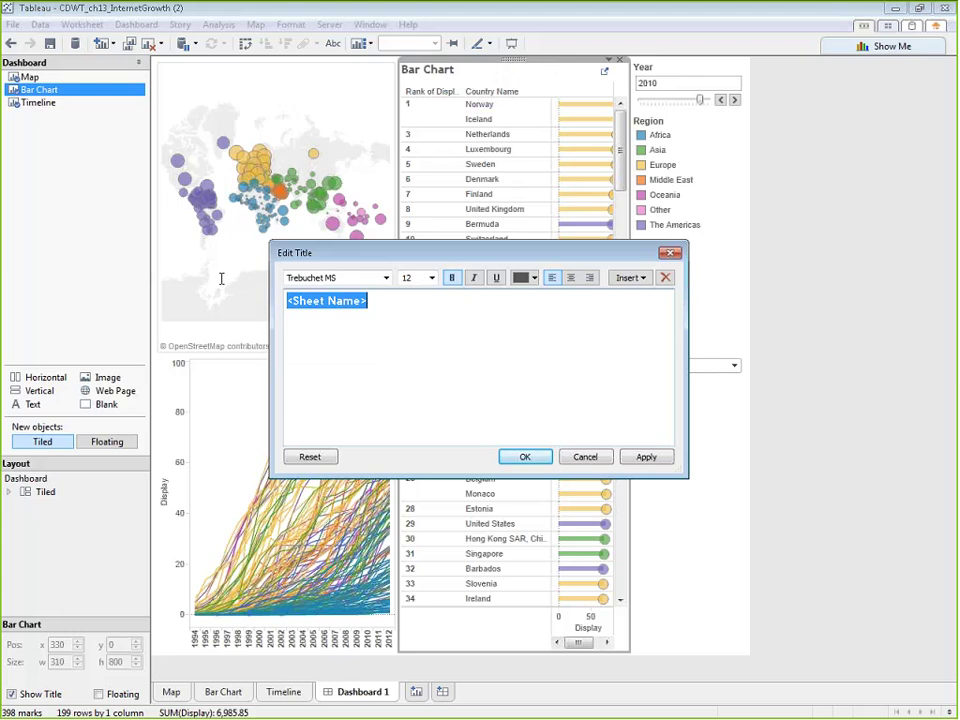
{"action": "type", "text": "Top"}
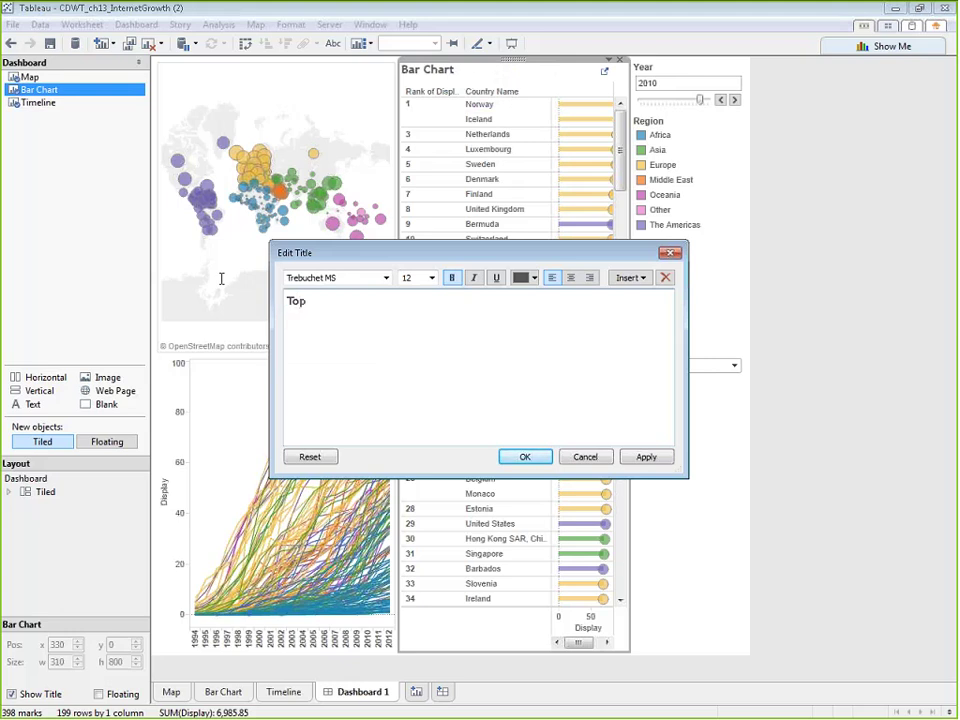
{"action": "type", "text": " Countires:"}
{"action": "left_click", "coordinate": [622, 279]}
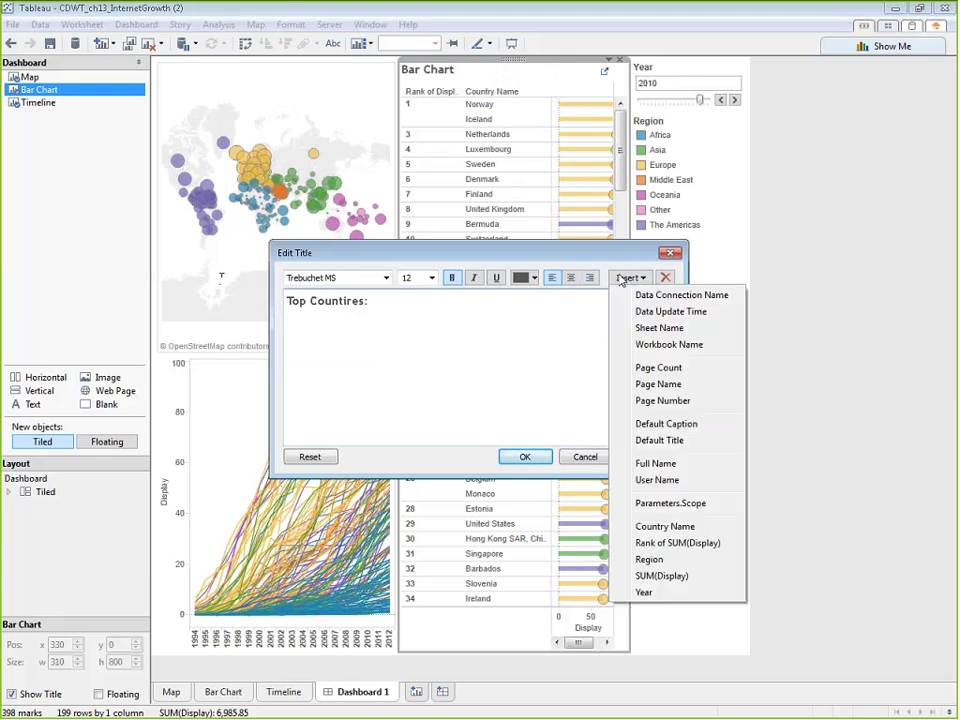
{"action": "left_click", "coordinate": [660, 593]}
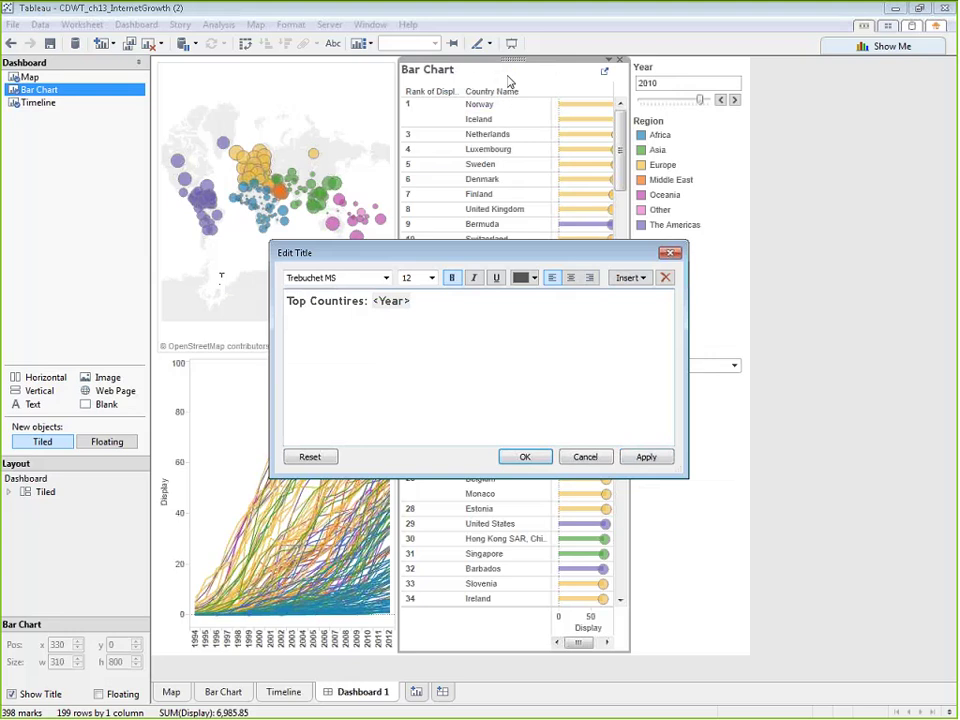
{"action": "key", "text": "ctrl+a"}
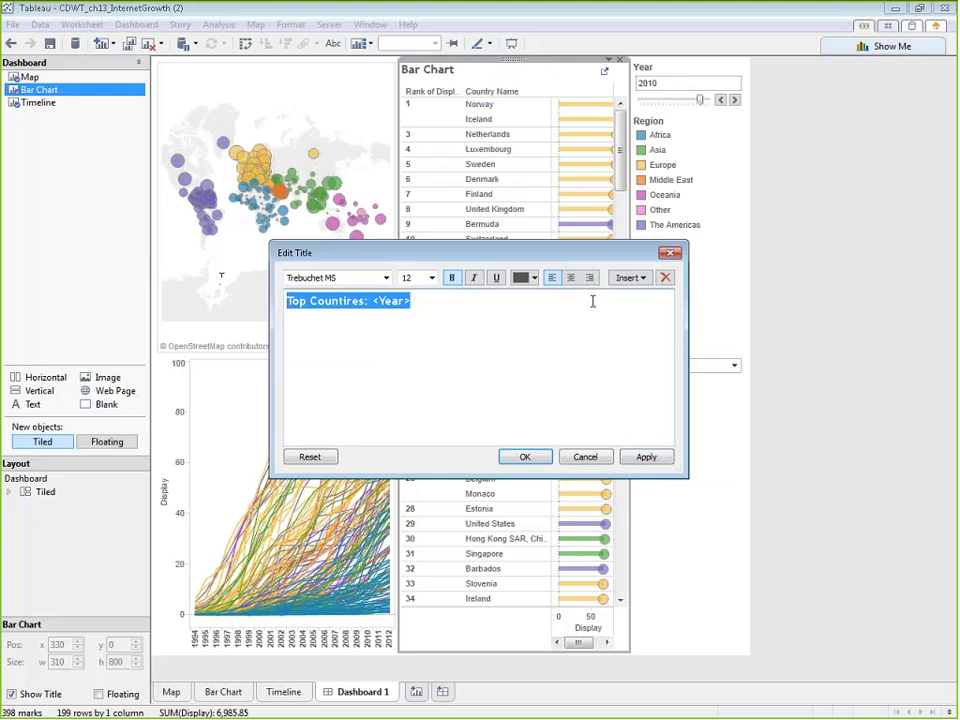
{"action": "left_click", "coordinate": [570, 277]}
{"action": "left_click", "coordinate": [640, 457]}
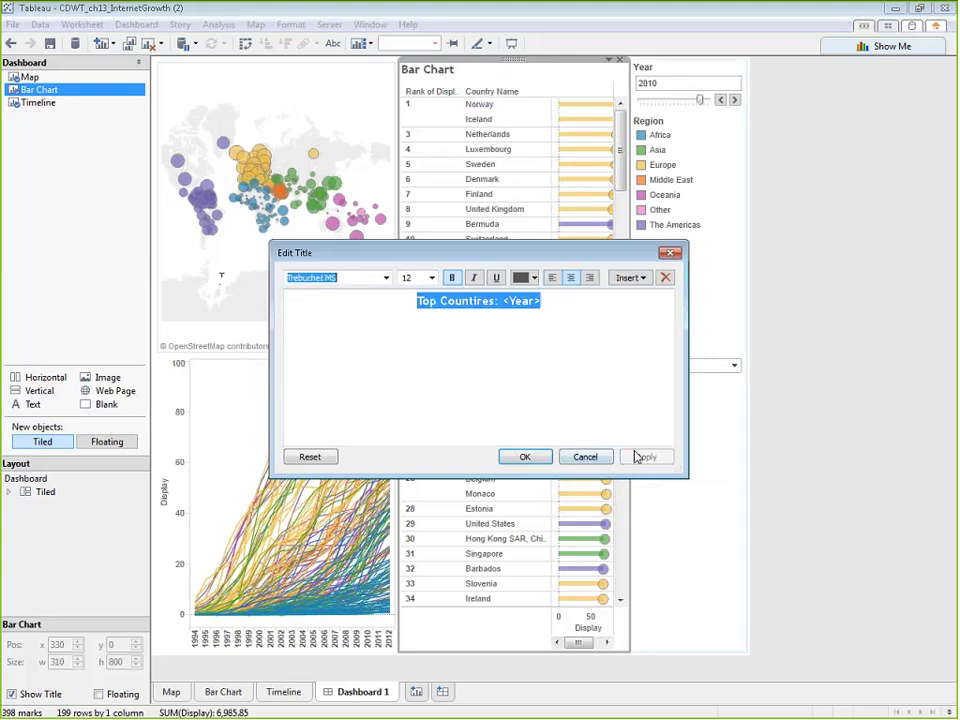
{"action": "left_click", "coordinate": [517, 456]}
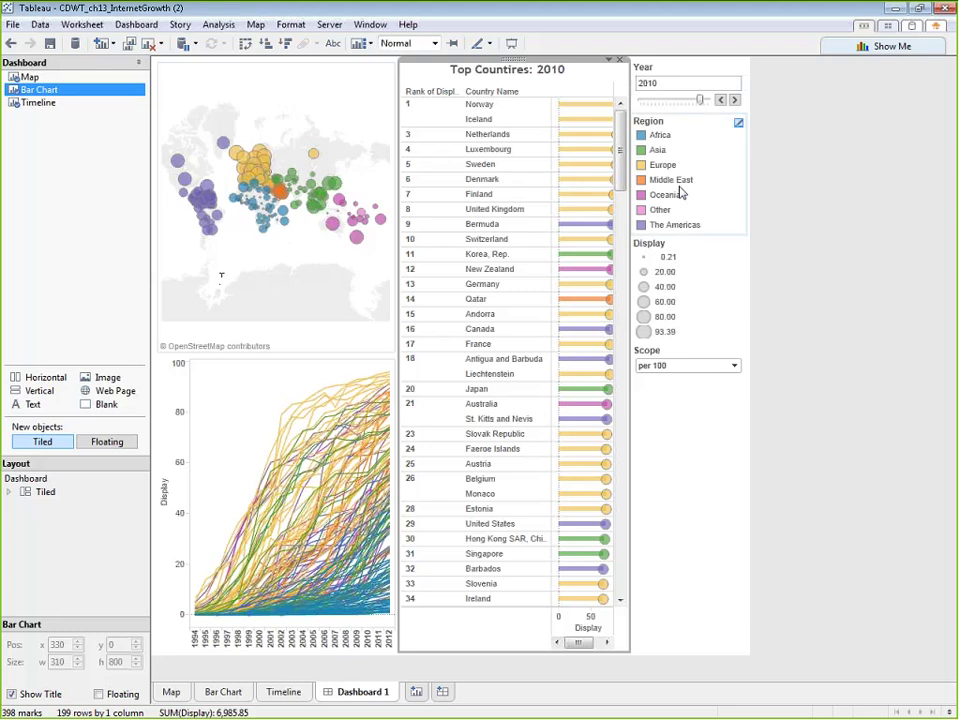
Step the dashboard's Year filter back to 2007 to check whether the bar chart and its title respond.
{"action": "left_click", "coordinate": [720, 102]}
{"action": "left_click", "coordinate": [721, 101]}
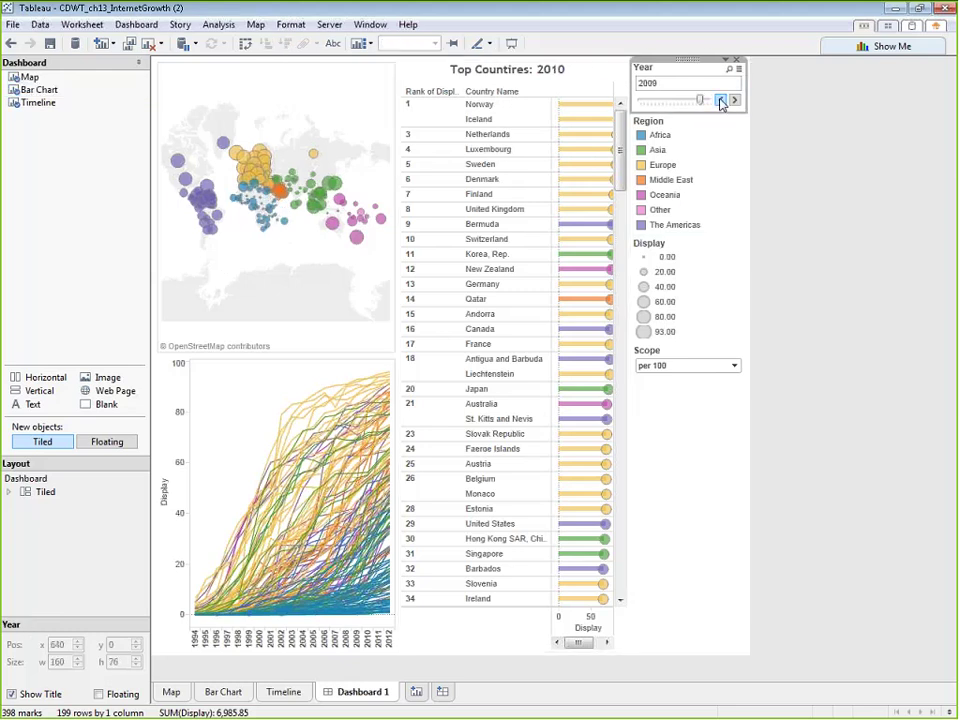
{"action": "left_click", "coordinate": [721, 101]}
{"action": "left_click", "coordinate": [721, 101]}
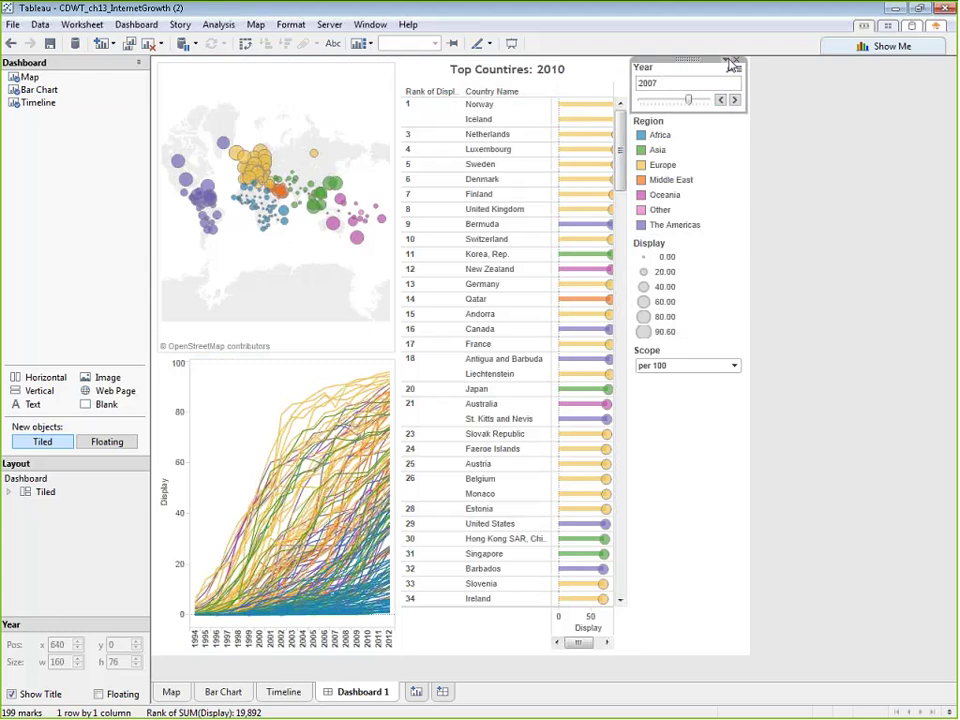
Apply the Year filter to the Bar Chart worksheet in addition to the Map.
{"action": "left_click", "coordinate": [727, 61]}
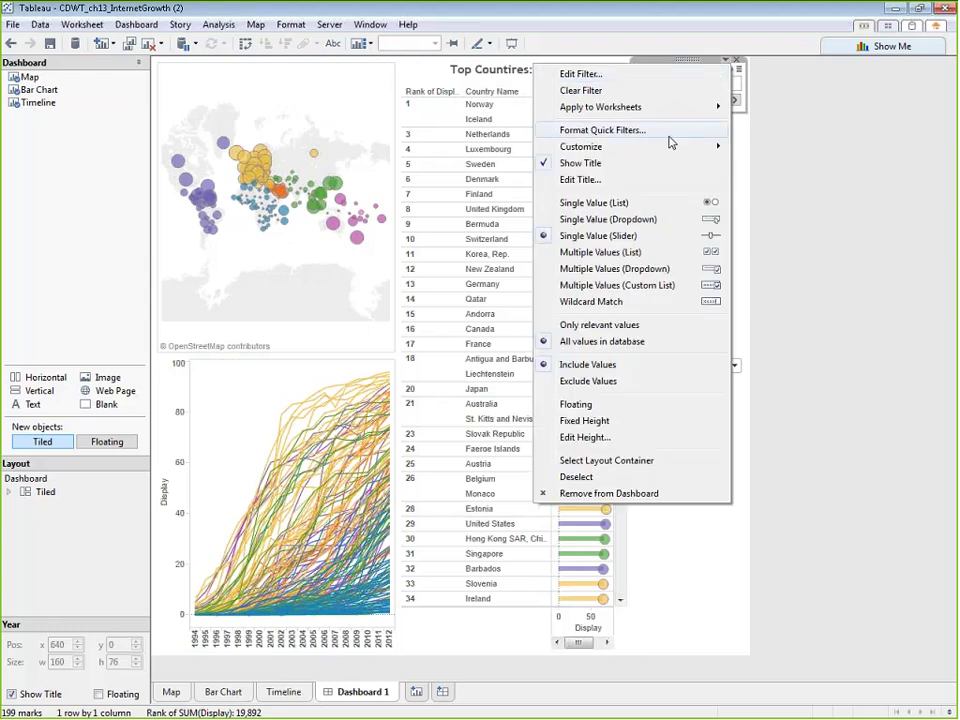
{"action": "mouse_move", "coordinate": [668, 146]}
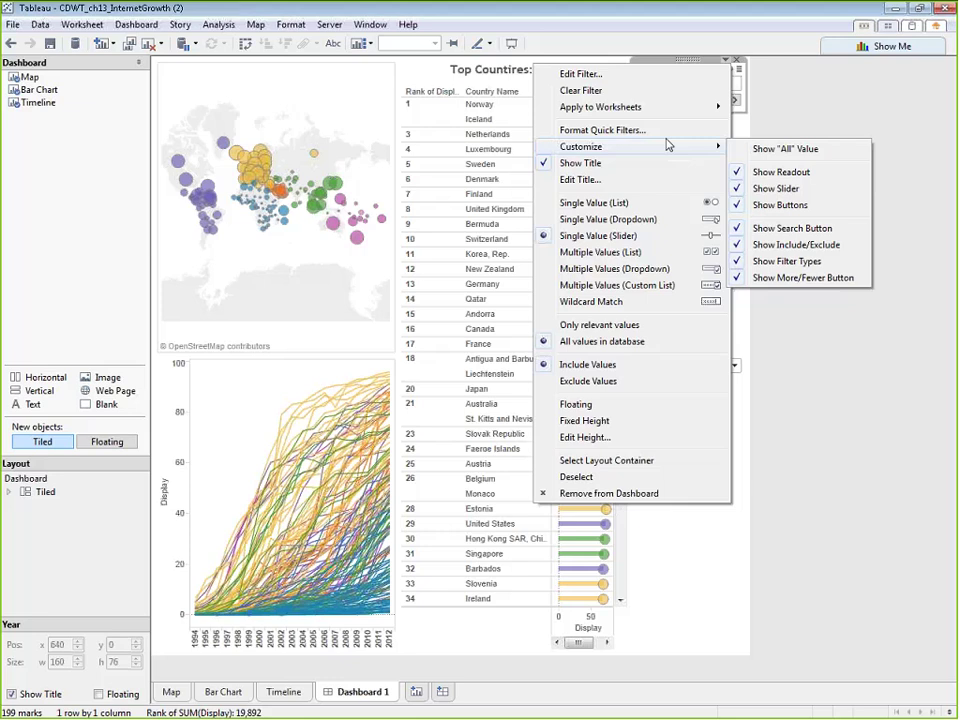
{"action": "mouse_move", "coordinate": [660, 110]}
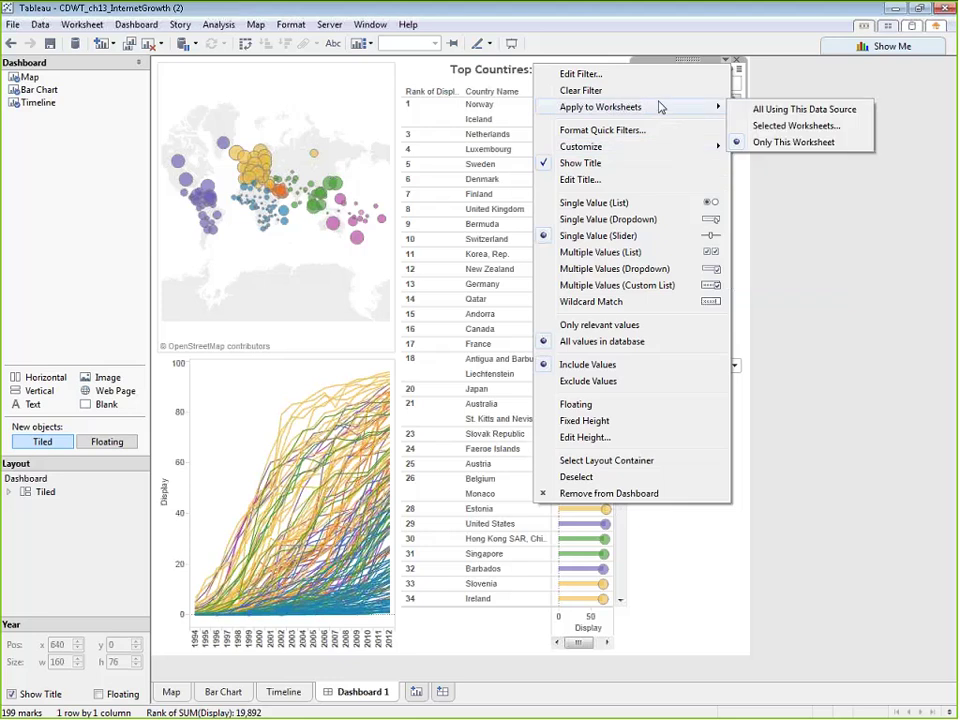
{"action": "left_click", "coordinate": [760, 125]}
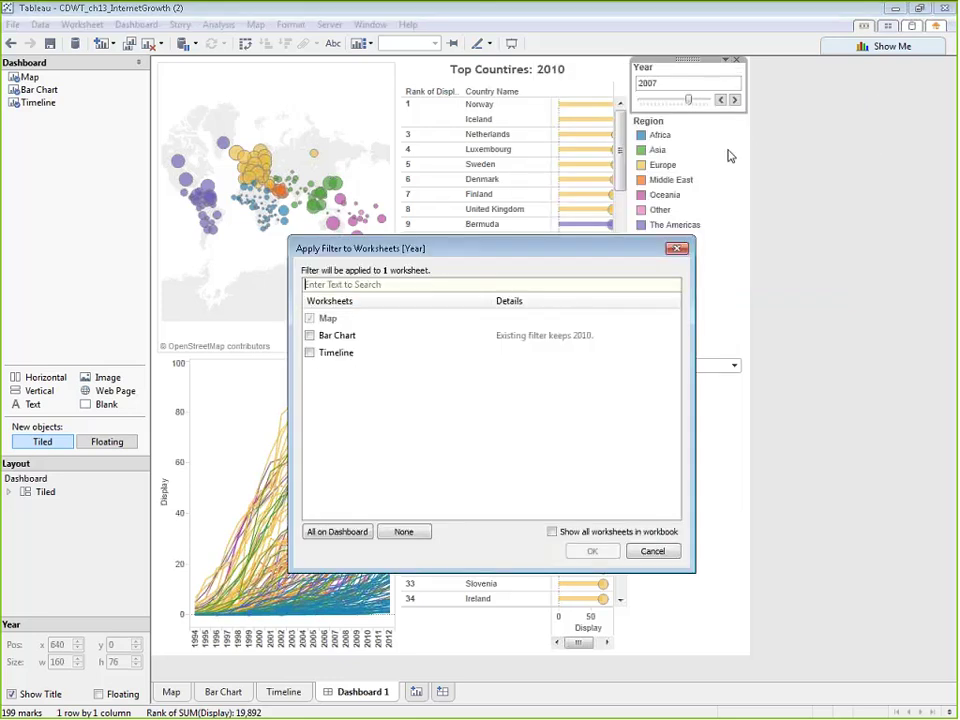
{"action": "left_click", "coordinate": [337, 335]}
{"action": "left_click", "coordinate": [606, 552]}
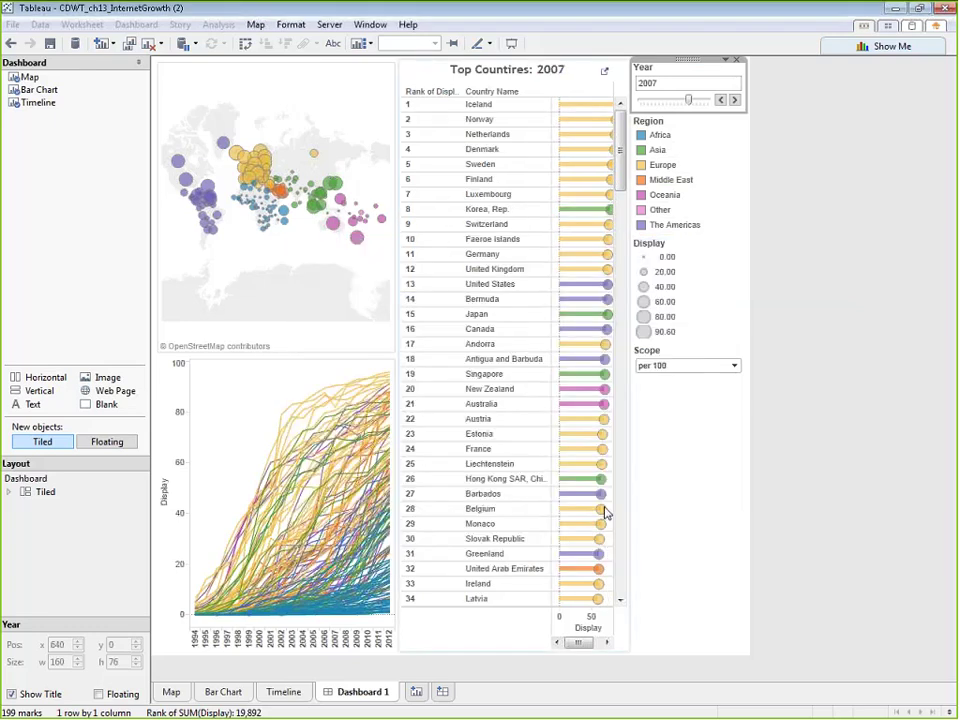
Step the Year filter forward several years and back to 2008 to test the map and bar chart together.
{"action": "left_click", "coordinate": [735, 100]}
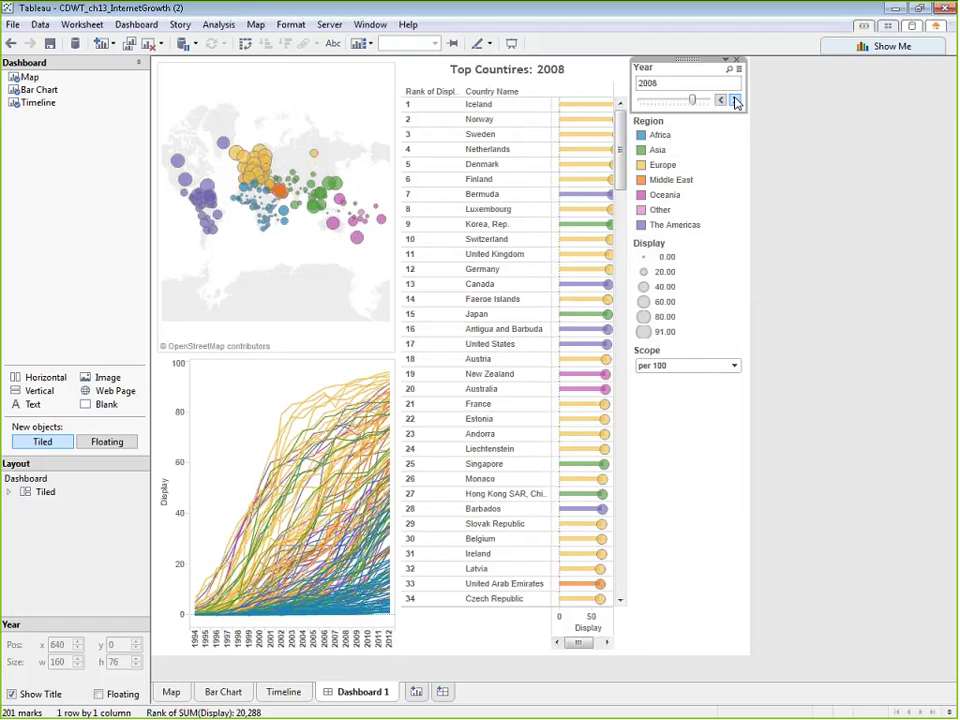
{"action": "left_click", "coordinate": [735, 100]}
{"action": "left_click", "coordinate": [735, 100]}
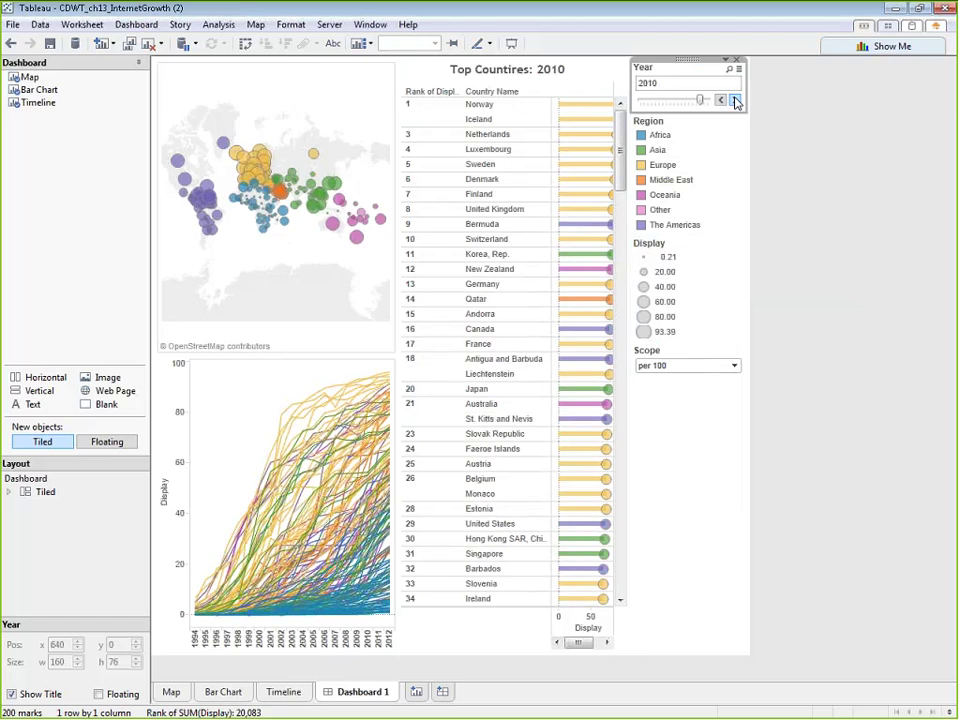
{"action": "left_click", "coordinate": [735, 100]}
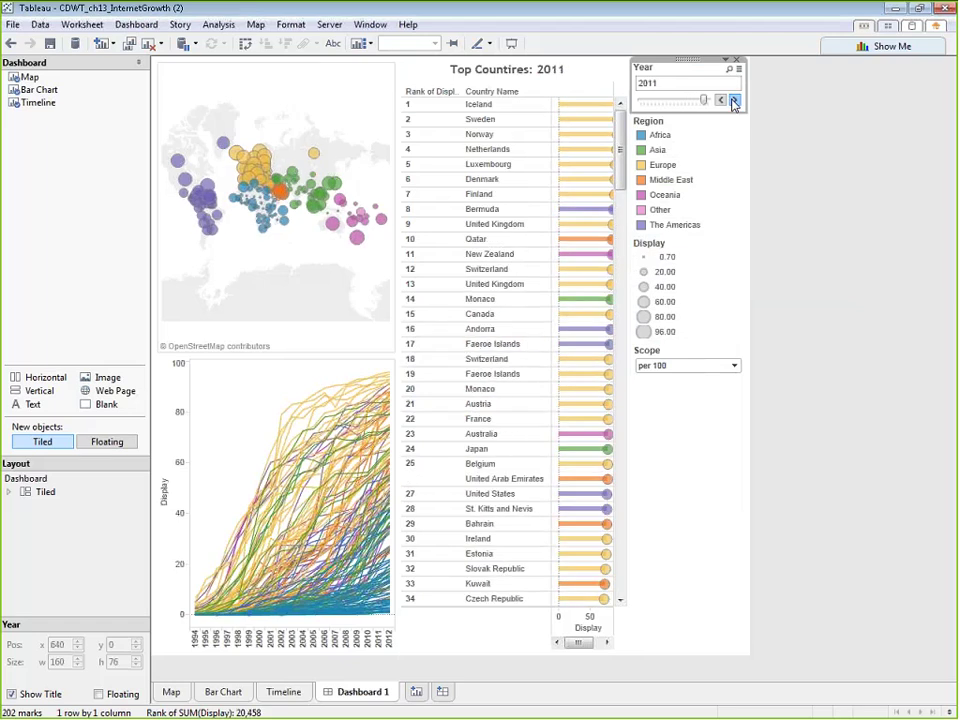
{"action": "left_click", "coordinate": [735, 102]}
{"action": "left_click", "coordinate": [720, 100]}
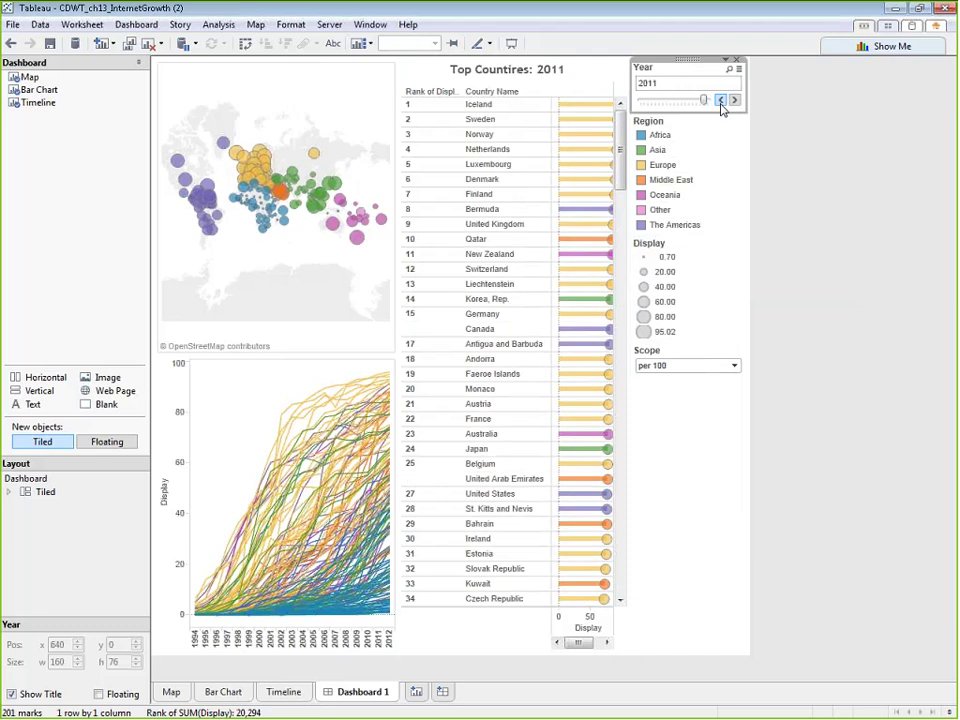
{"action": "left_click", "coordinate": [720, 100]}
{"action": "left_click", "coordinate": [720, 100]}
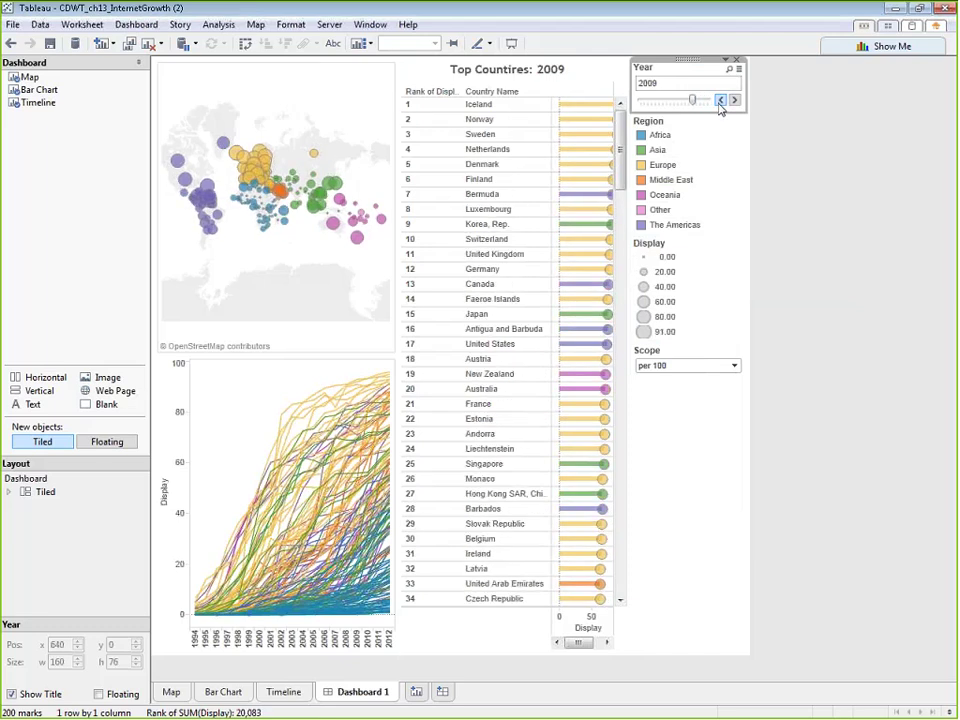
{"action": "left_click", "coordinate": [720, 100]}
Float the Year filter over the lower part of the map and remove the Display size legend from the dashboard.
{"action": "left_click_drag", "start_coordinate": [686, 58], "coordinate": [268, 272]}
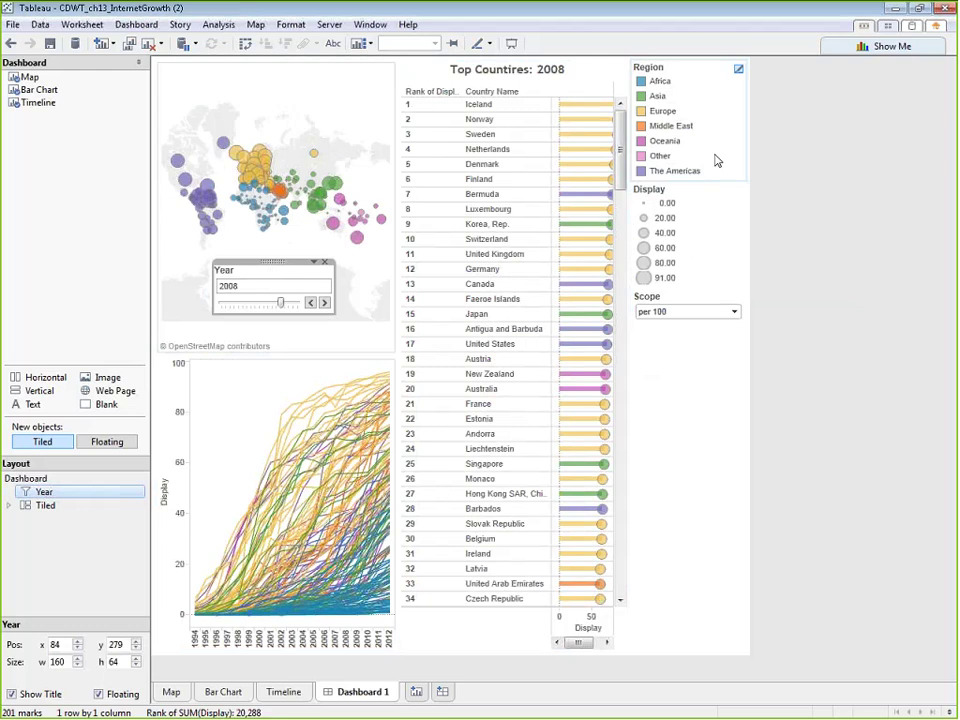
{"action": "left_click", "coordinate": [729, 220]}
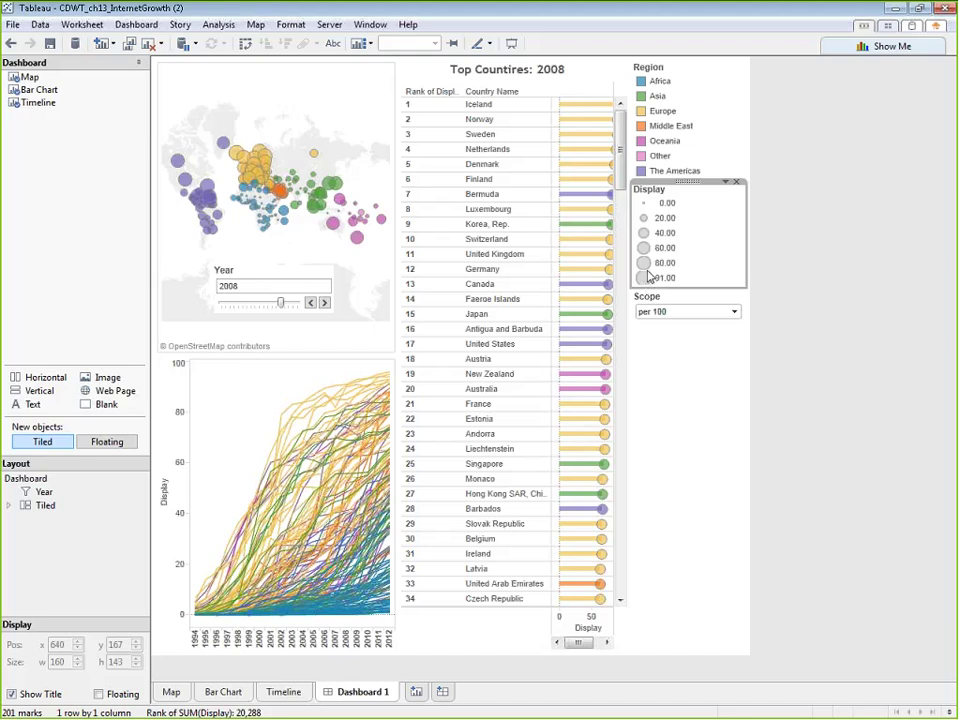
{"action": "left_click", "coordinate": [739, 184]}
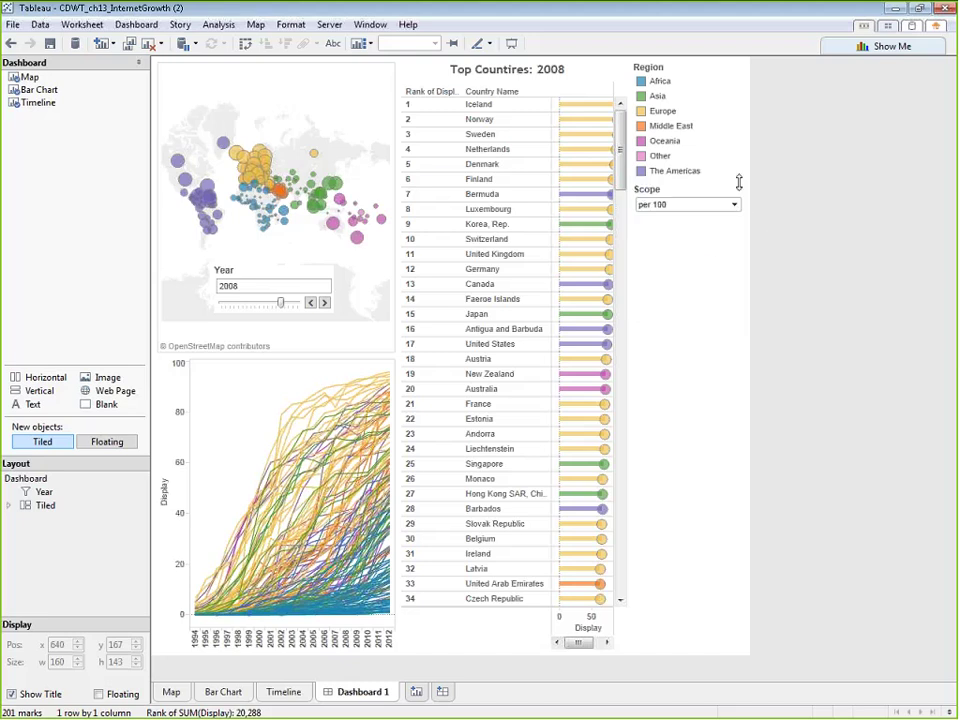
Float the Region color legend and the Scope control over the map, clearing the dashboard's side column.
{"action": "left_click", "coordinate": [714, 103]}
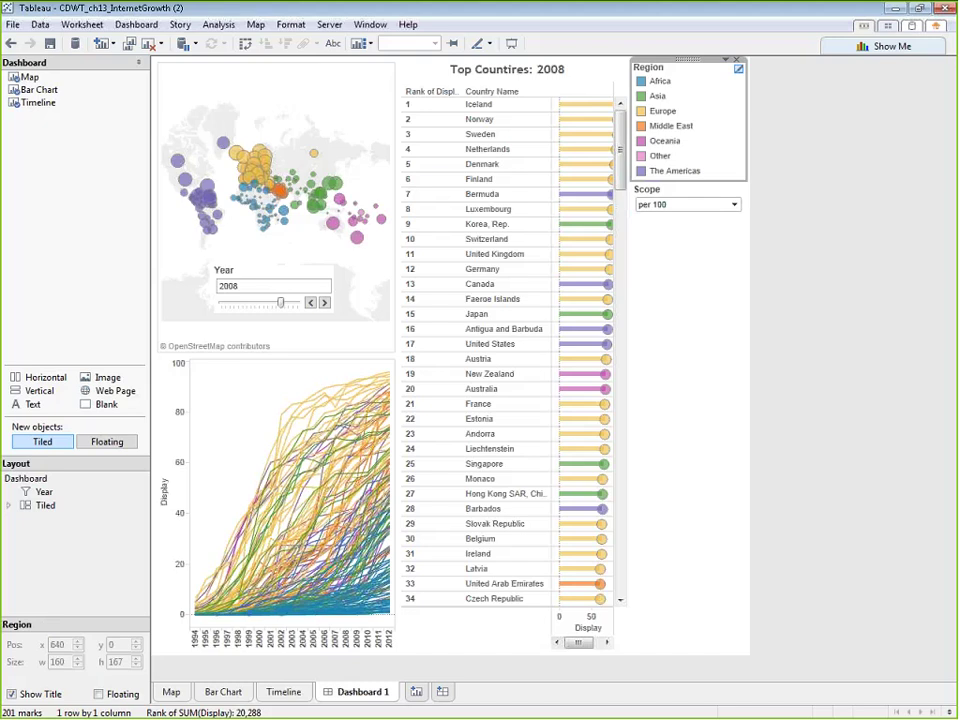
{"action": "left_click_drag", "start_coordinate": [686, 57], "coordinate": [266, 246]}
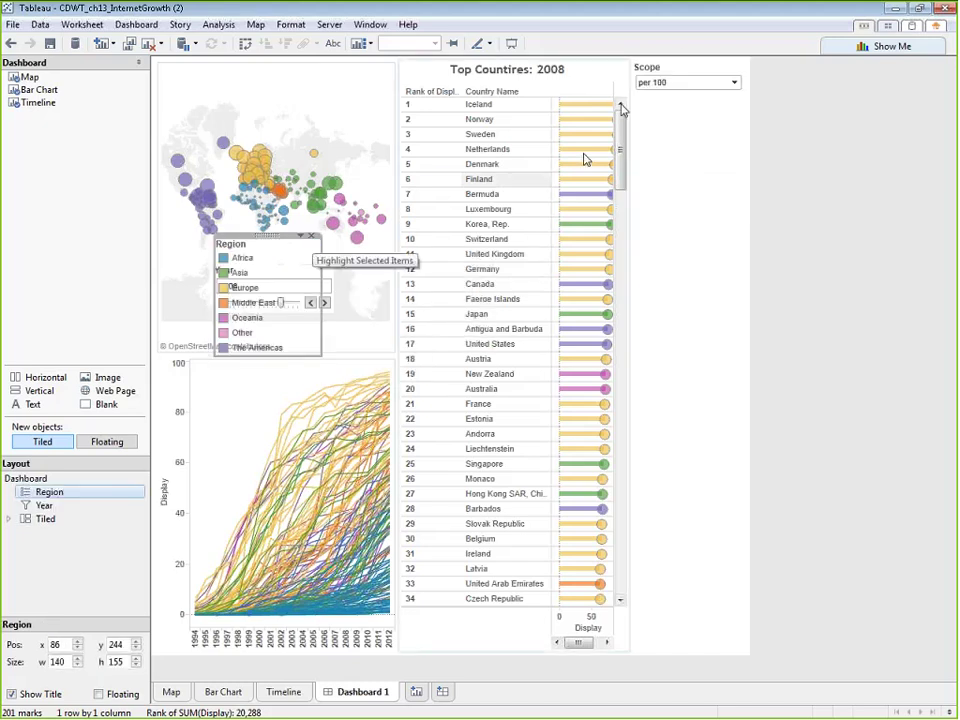
{"action": "left_click", "coordinate": [687, 60]}
{"action": "left_click_drag", "start_coordinate": [687, 60], "coordinate": [300, 111]}
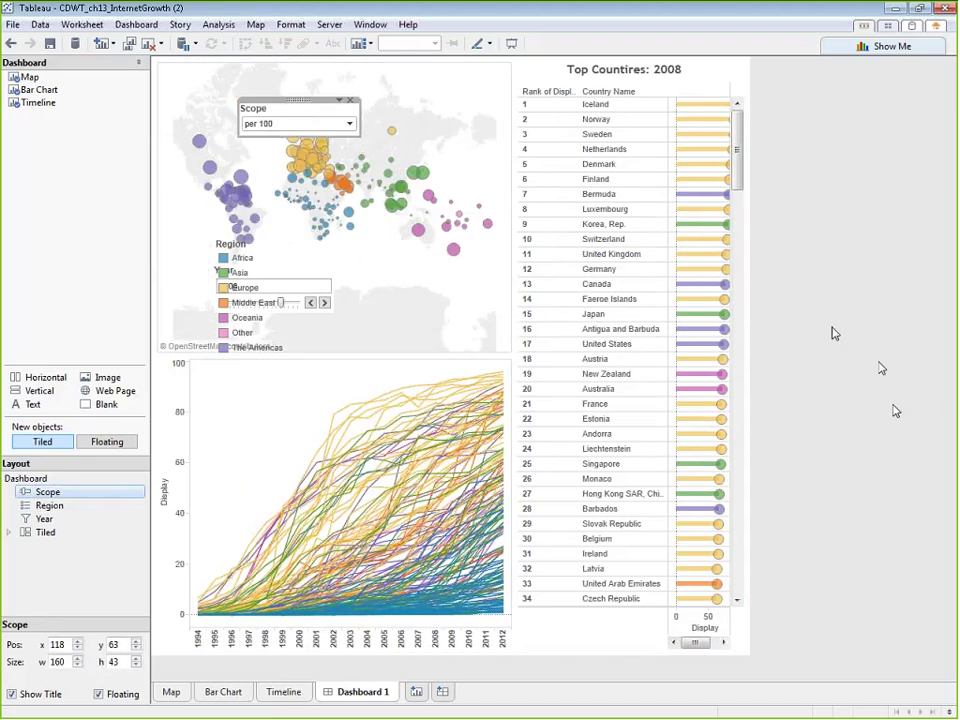
{"action": "left_click_drag", "start_coordinate": [744, 141], "coordinate": [736, 106]}
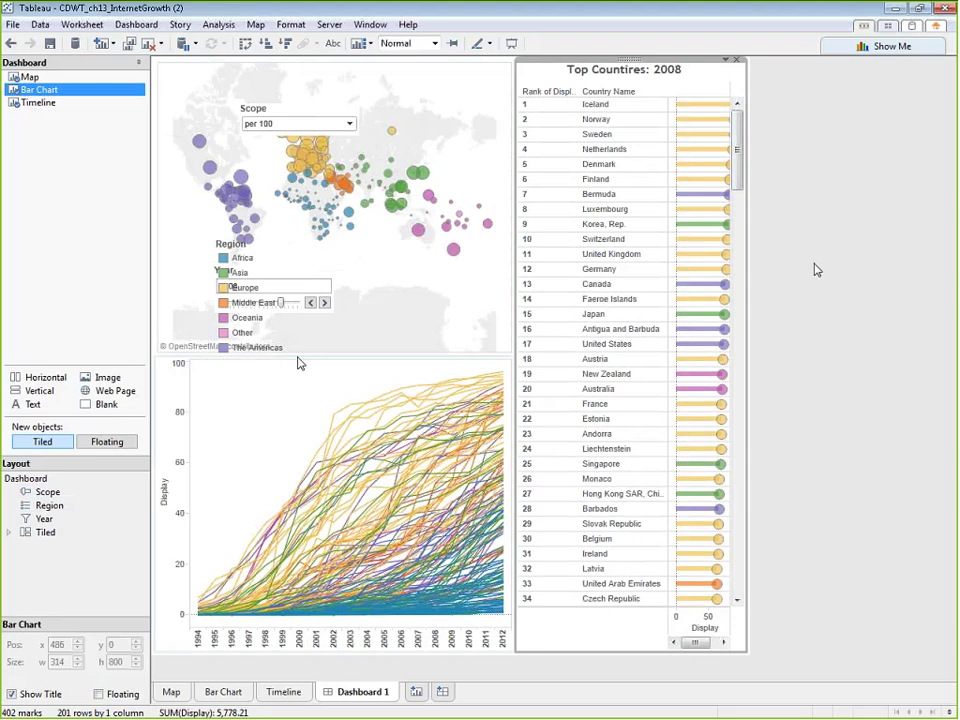
Move the floating Region legend to the timeline's upper-left area and the Scope control to the map's upper-left corner.
{"action": "mouse_move", "coordinate": [424, 180]}
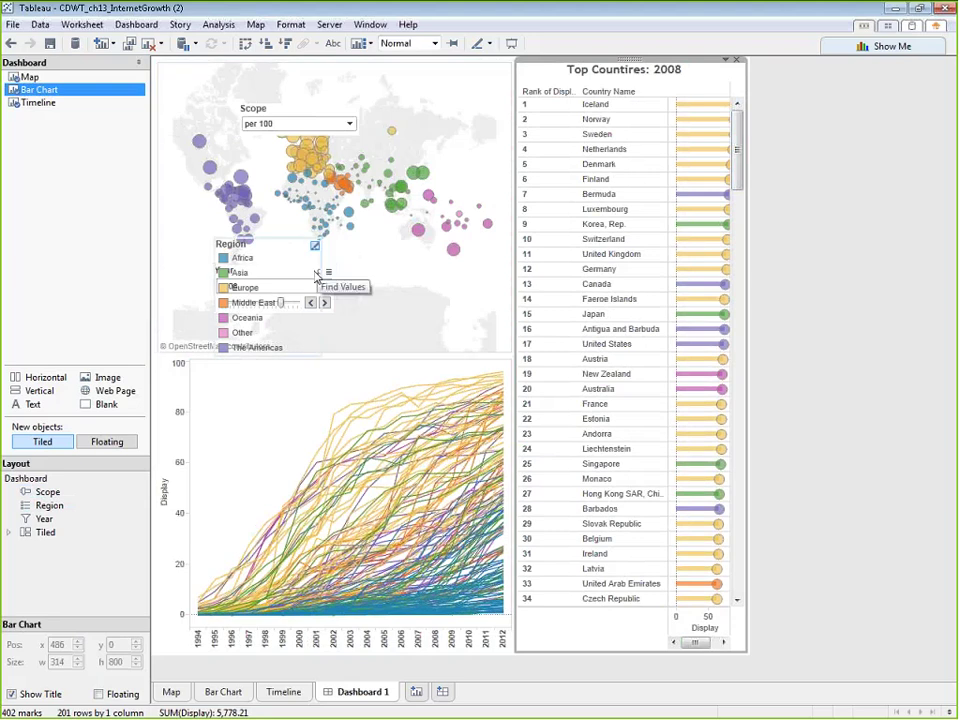
{"action": "left_click", "coordinate": [258, 262]}
{"action": "left_click_drag", "start_coordinate": [258, 262], "coordinate": [245, 385]}
{"action": "left_click", "coordinate": [285, 266]}
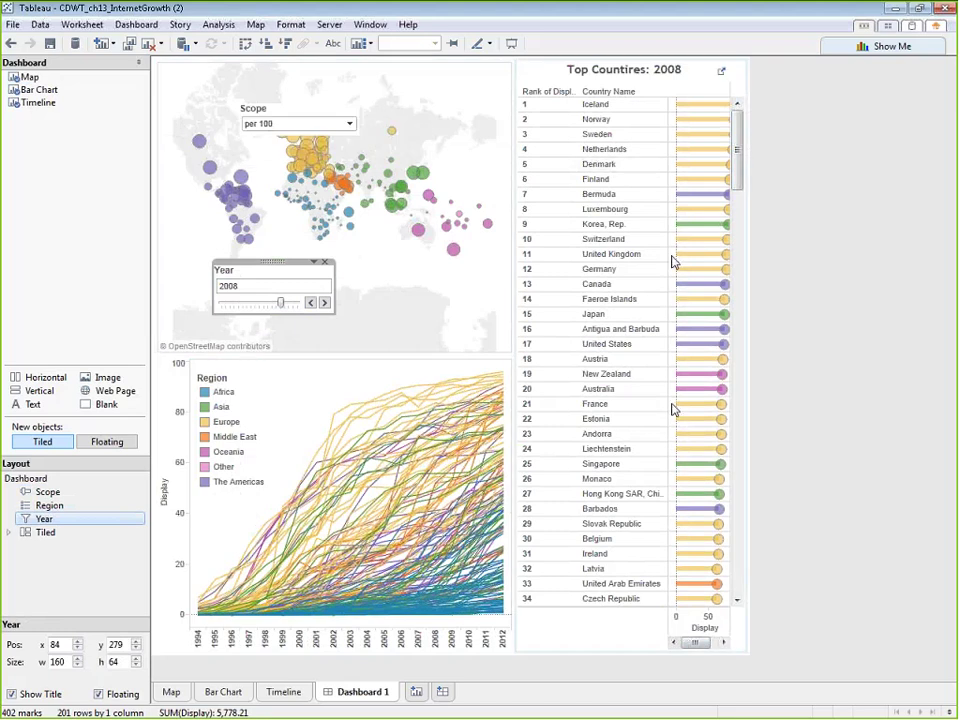
{"action": "left_click", "coordinate": [290, 104]}
{"action": "left_click_drag", "start_coordinate": [293, 94], "coordinate": [240, 76]}
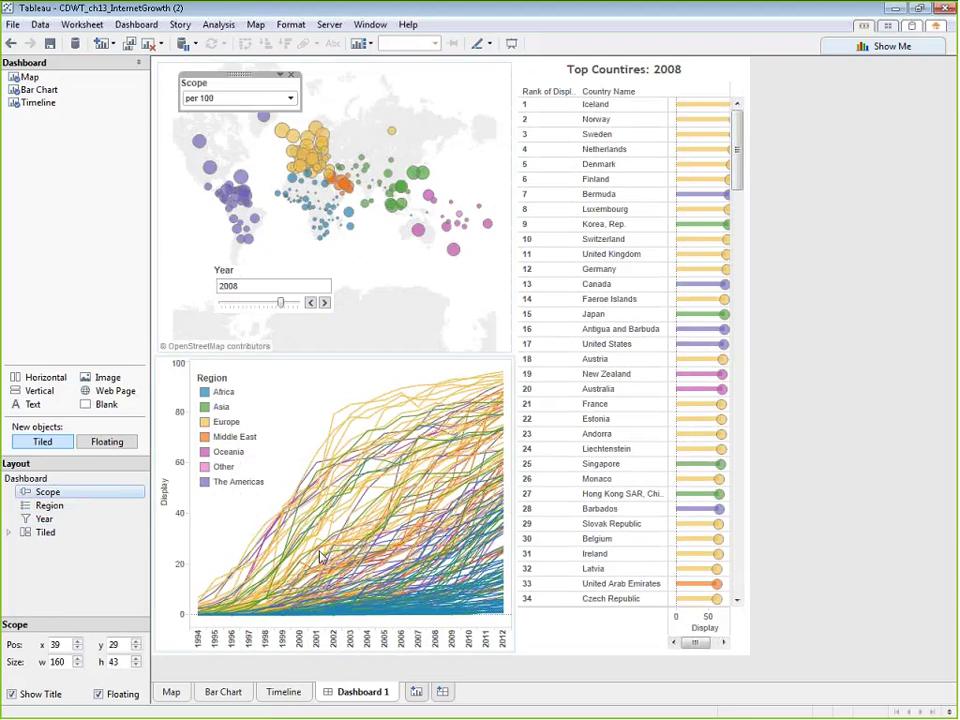
Add a dashboard highlight action that runs on hover across all three sheets, targeting only the Country Name field.
{"action": "left_click", "coordinate": [826, 322]}
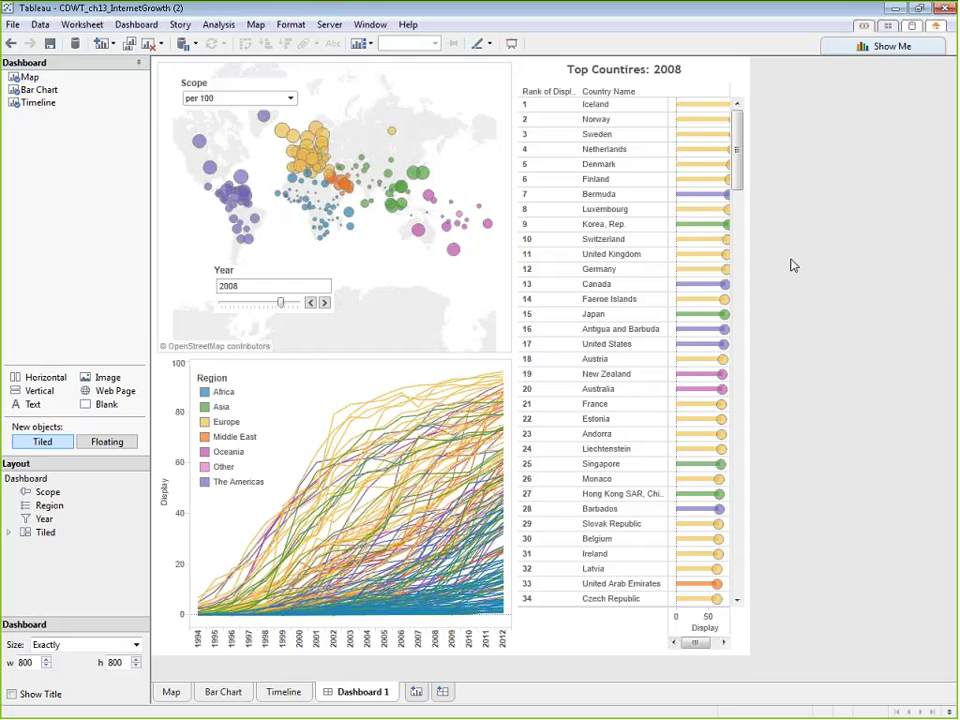
{"action": "left_click", "coordinate": [137, 25]}
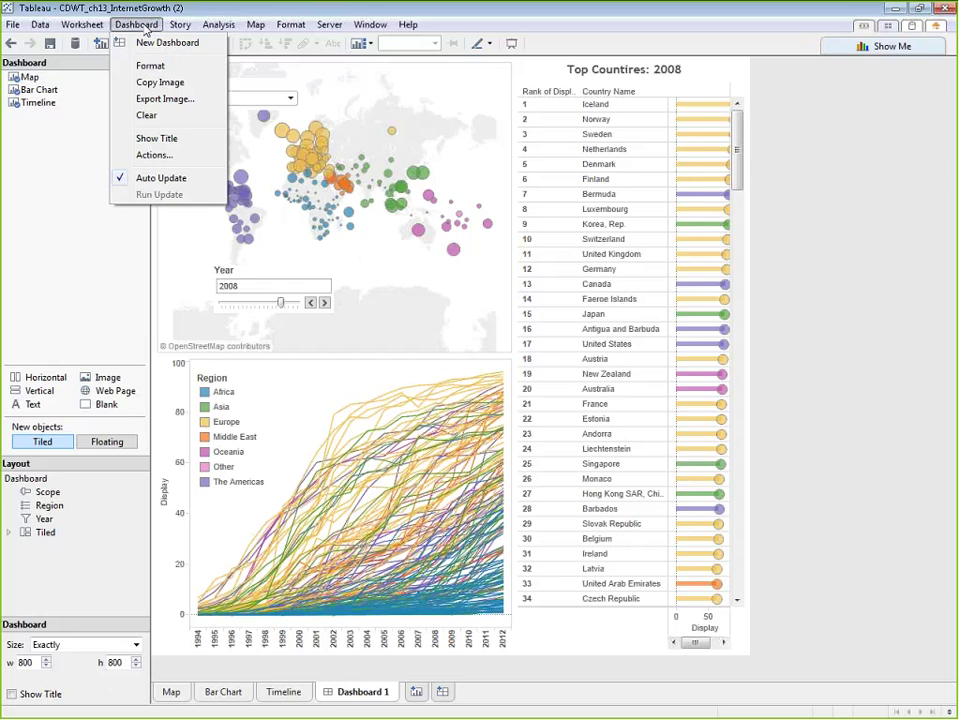
{"action": "left_click", "coordinate": [155, 155]}
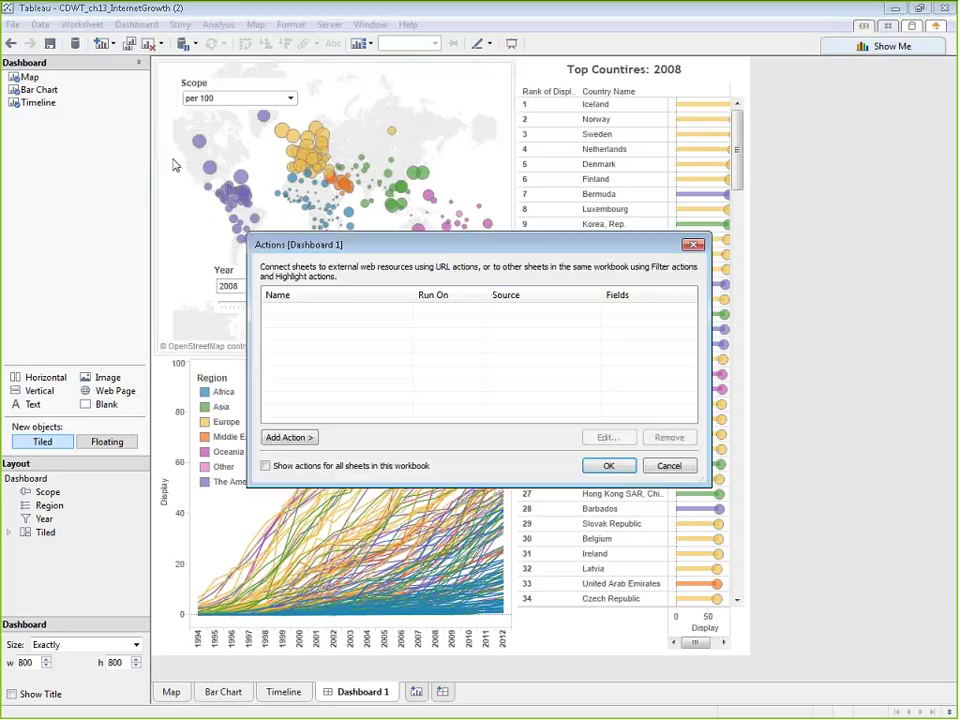
{"action": "left_click", "coordinate": [313, 440]}
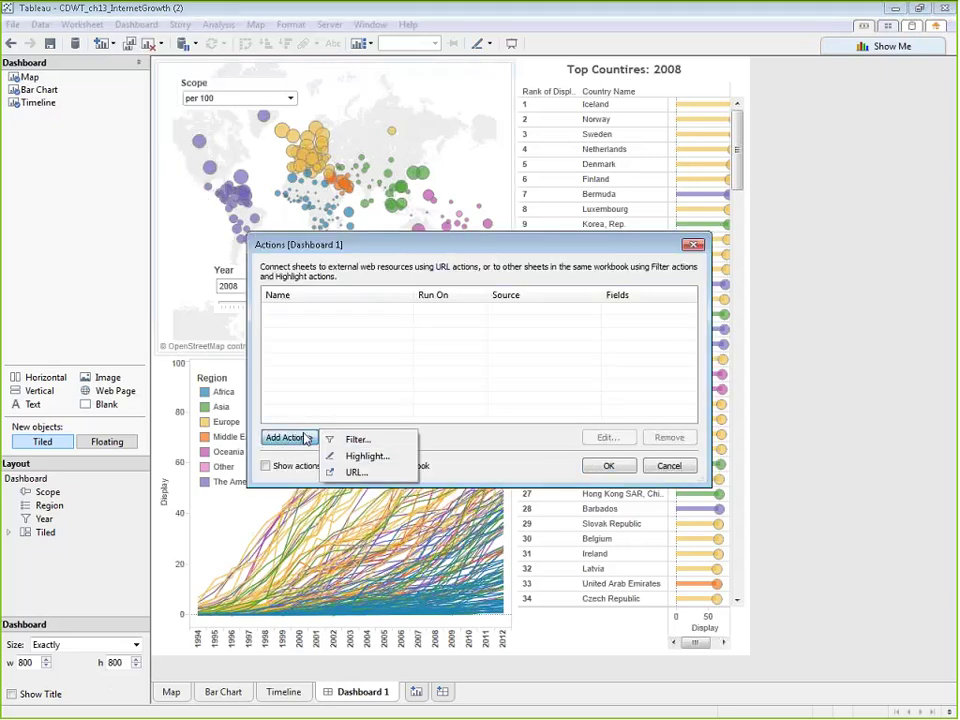
{"action": "left_click", "coordinate": [366, 457]}
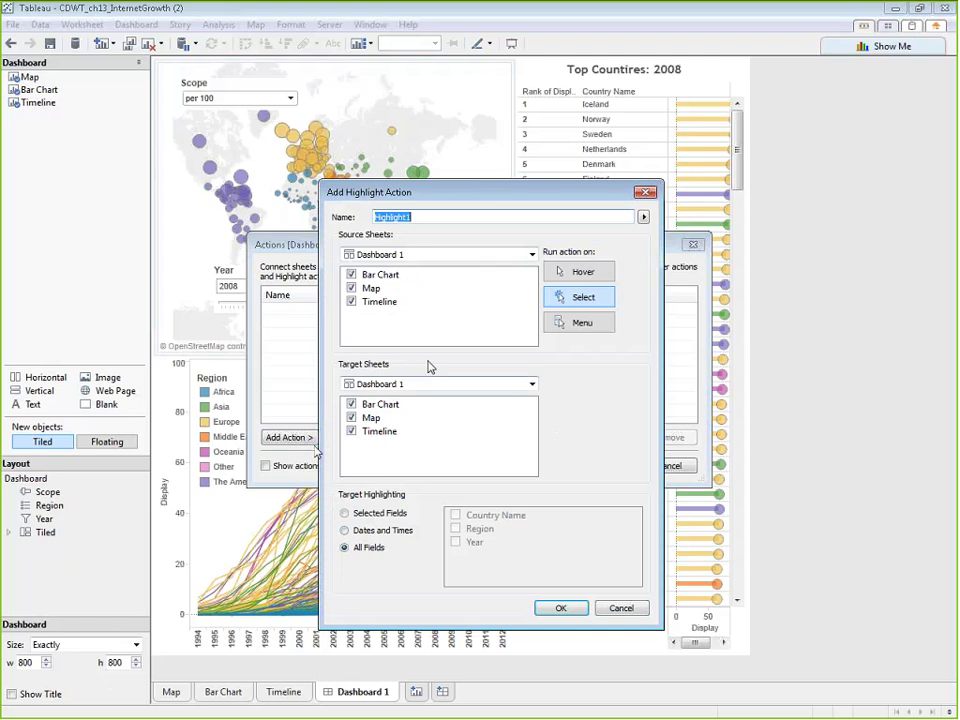
{"action": "left_click", "coordinate": [577, 273]}
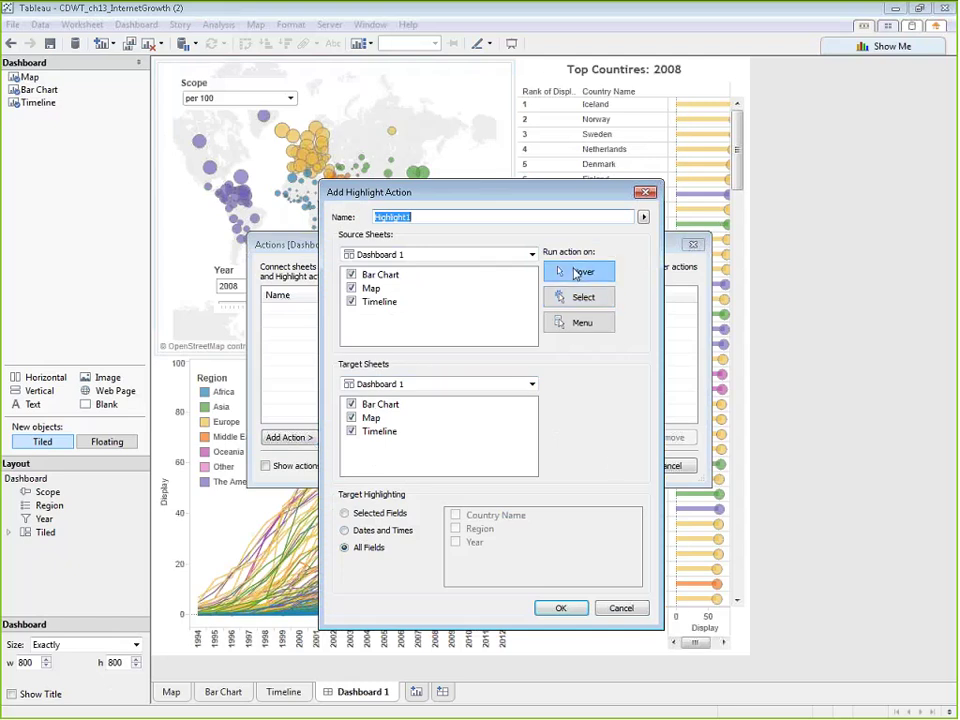
{"action": "left_click", "coordinate": [344, 514]}
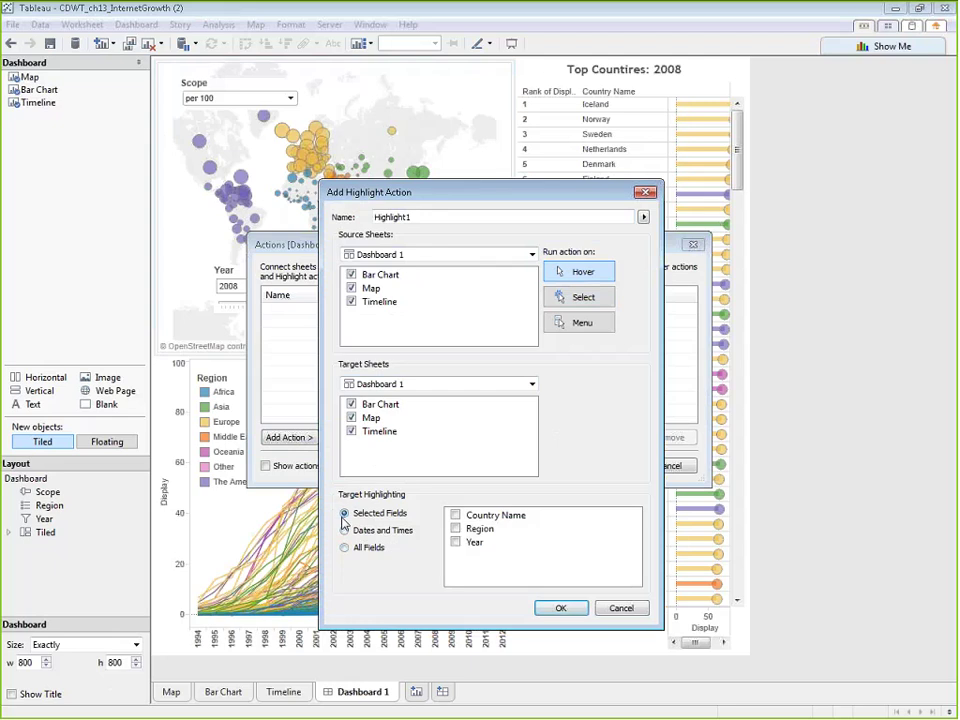
{"action": "left_click", "coordinate": [456, 515]}
{"action": "left_click", "coordinate": [561, 608]}
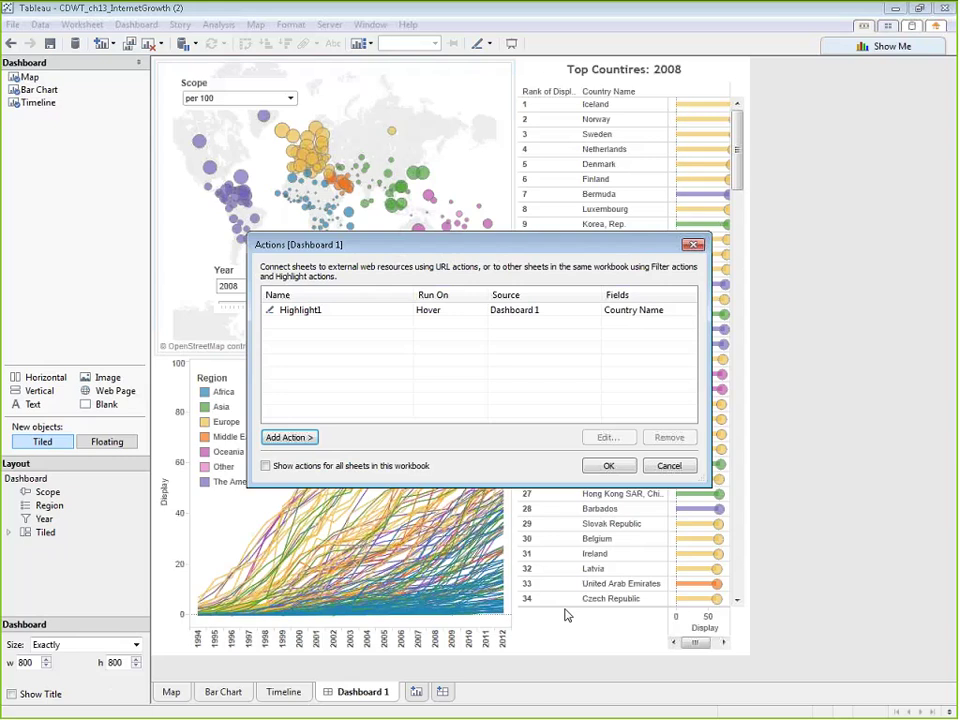
{"action": "left_click", "coordinate": [607, 467]}
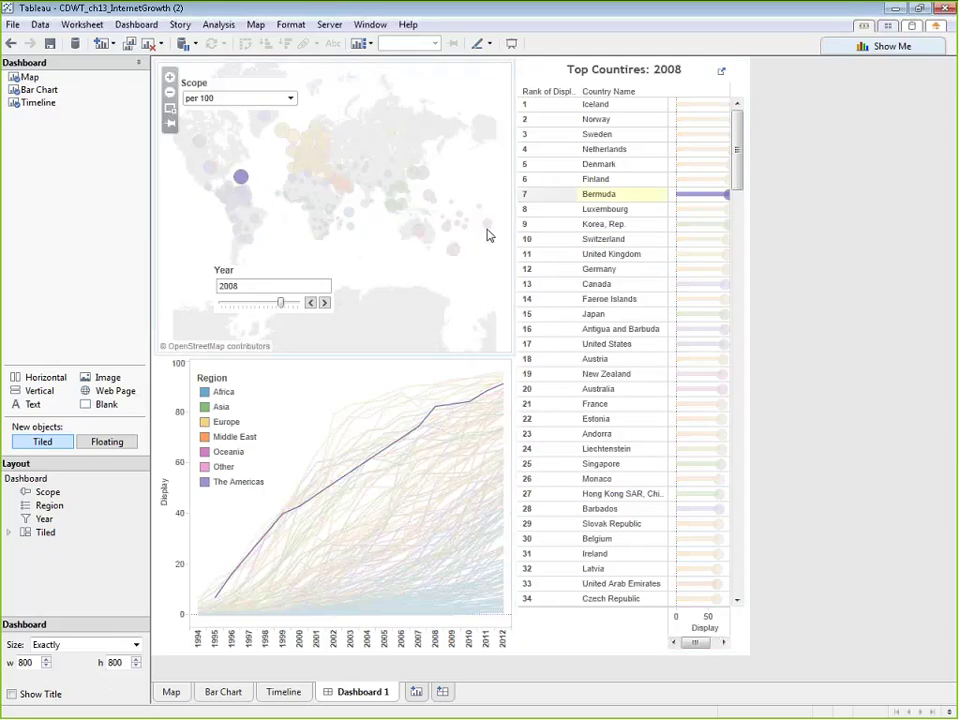
Test the hover highlighting on several country marks on the map, including French Polynesia, a European country, Japan and New Zealand.
{"action": "mouse_move", "coordinate": [489, 224]}
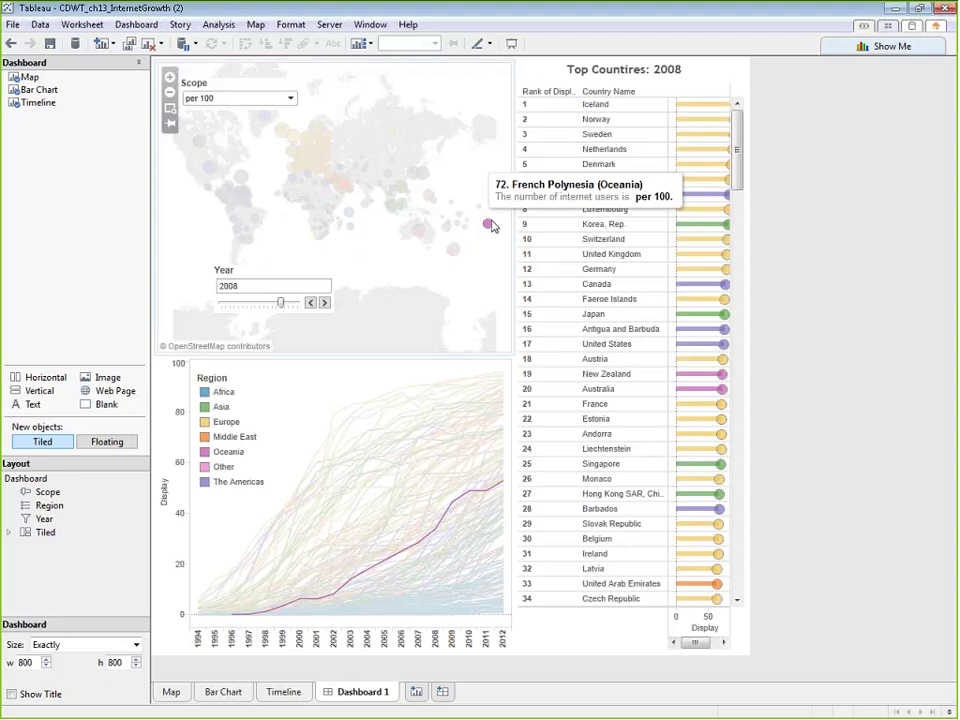
{"action": "mouse_move", "coordinate": [320, 143]}
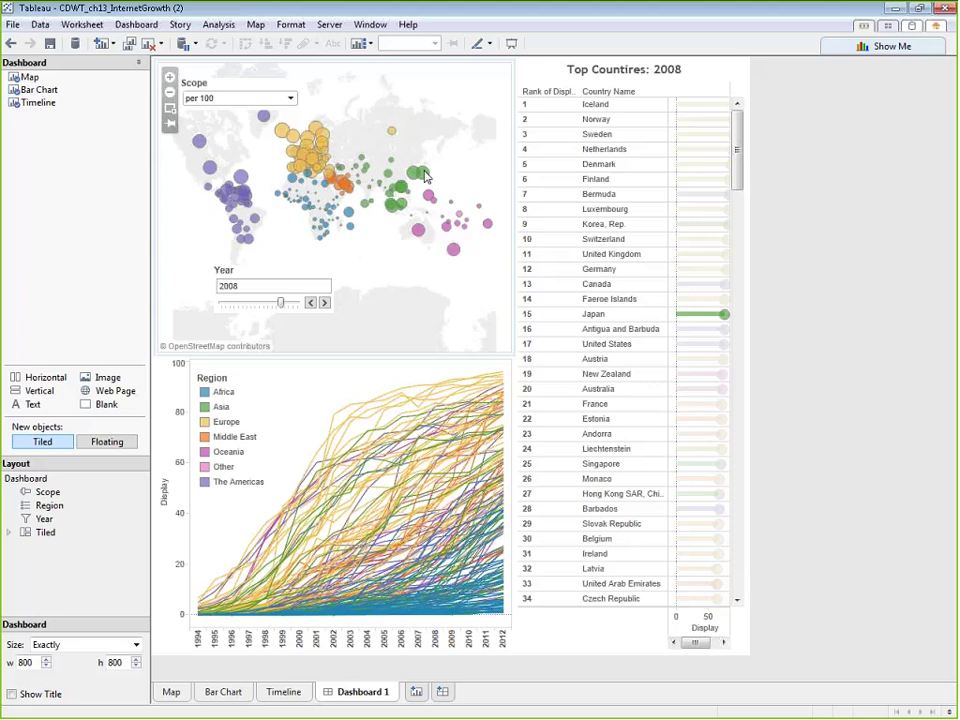
{"action": "mouse_move", "coordinate": [422, 173]}
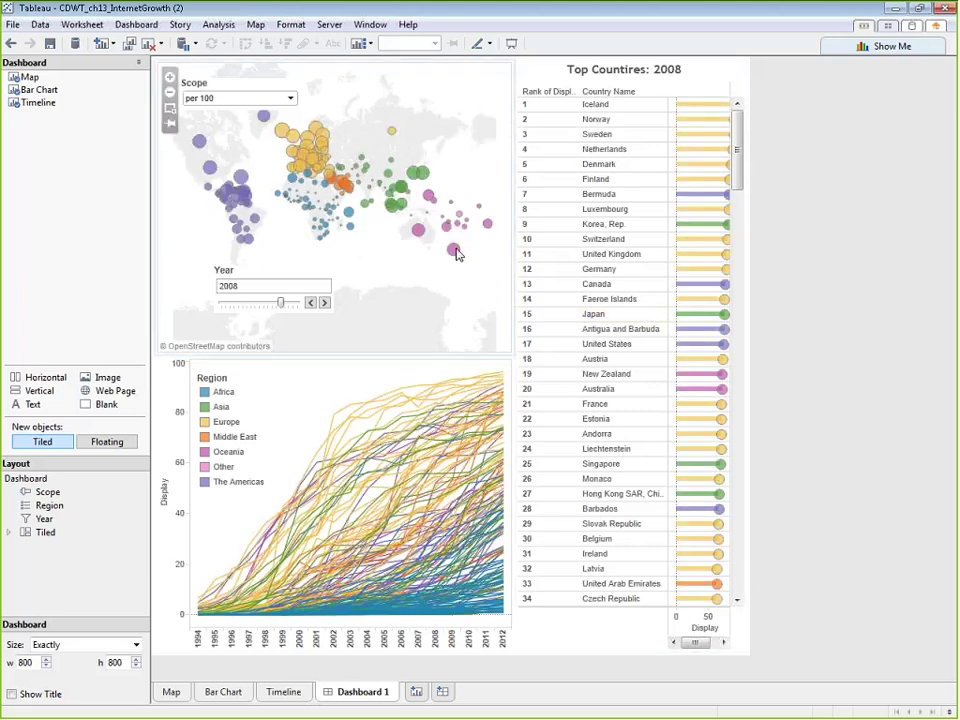
{"action": "mouse_move", "coordinate": [455, 253]}
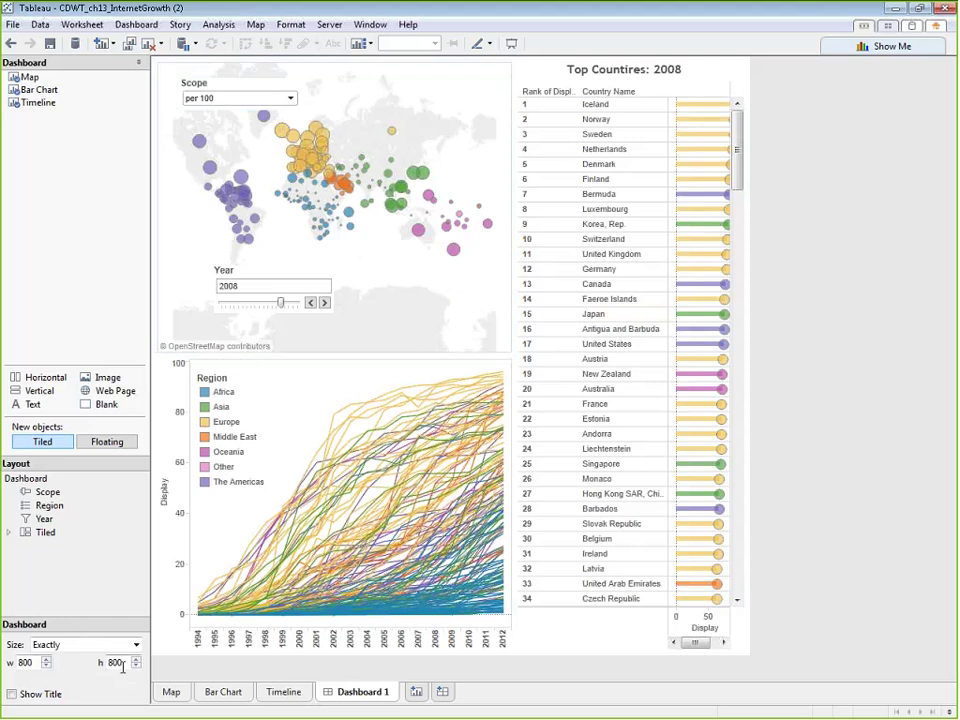
Set the dashboard height to 600 and hide the bar chart's field labels for rows.
{"action": "left_click", "coordinate": [137, 666]}
{"action": "left_click", "coordinate": [137, 666]}
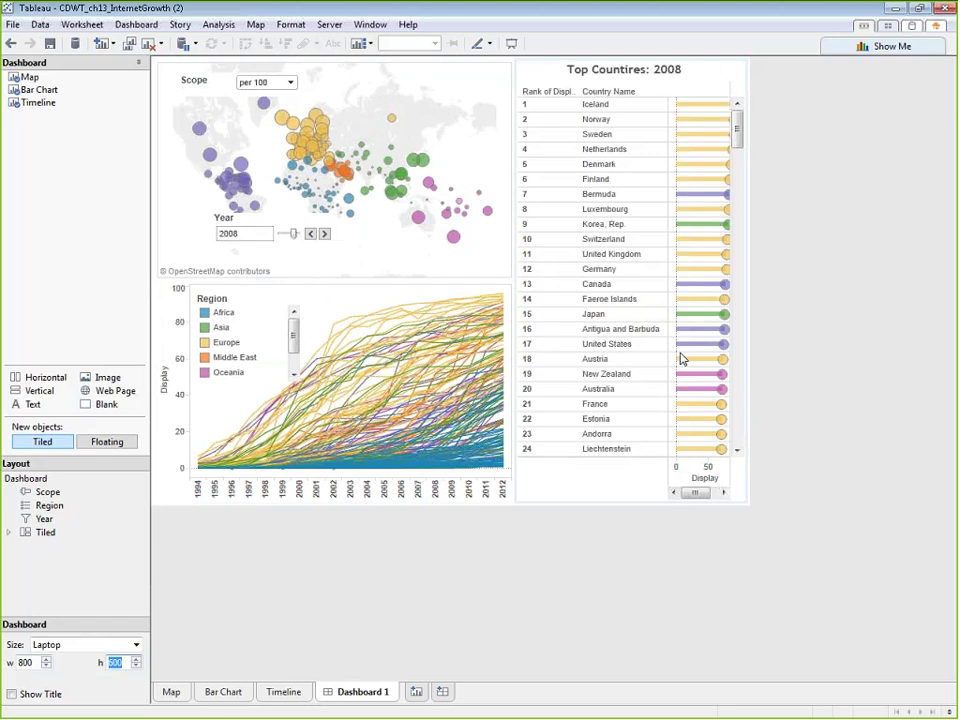
{"action": "left_click", "coordinate": [566, 97]}
{"action": "right_click", "coordinate": [566, 97]}
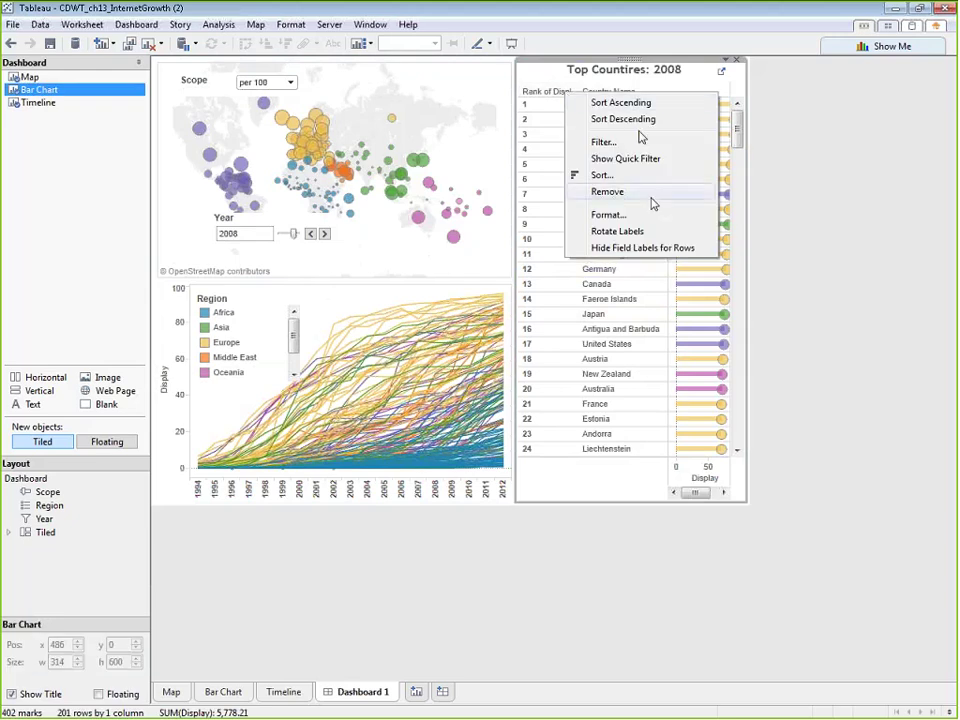
{"action": "left_click", "coordinate": [645, 250]}
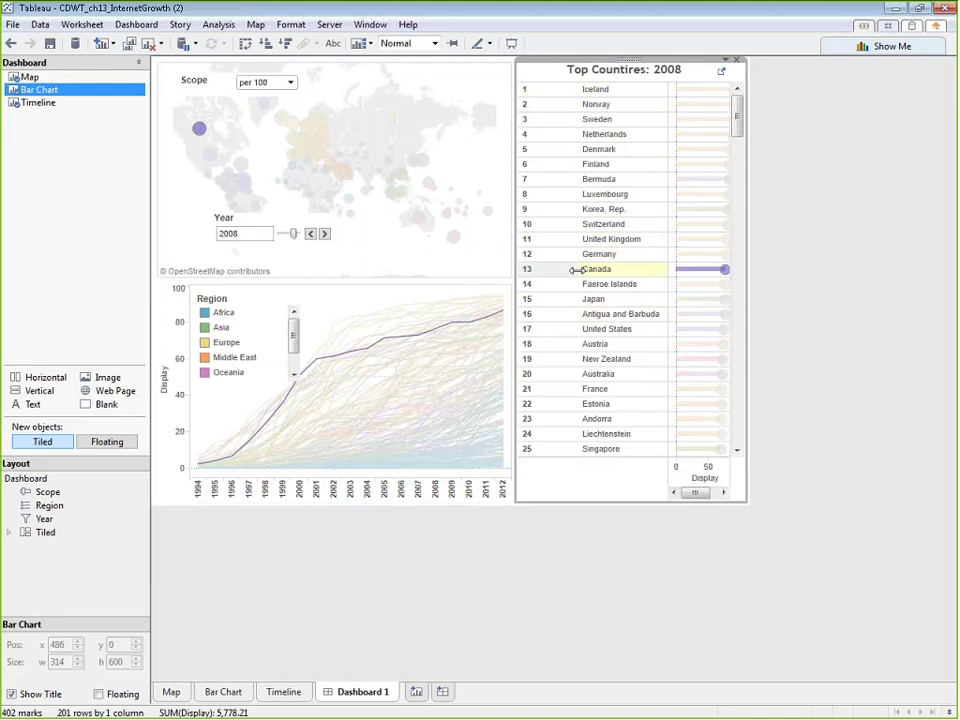
Narrow the bar chart's rank and country name columns, checking the widths against the lowest-ranked and top-ranked rows.
{"action": "left_click_drag", "start_coordinate": [577, 270], "coordinate": [545, 270]}
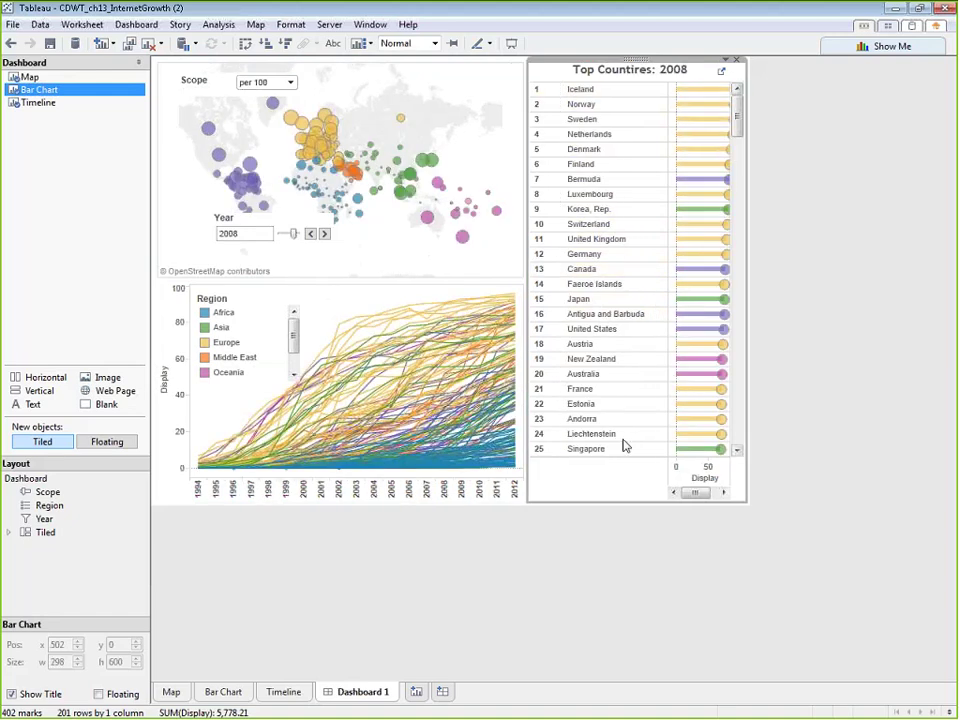
{"action": "scroll", "coordinate": [638, 349], "scroll_direction": "down", "scroll_amount": 1}
{"action": "left_click_drag", "start_coordinate": [737, 115], "coordinate": [733, 474]}
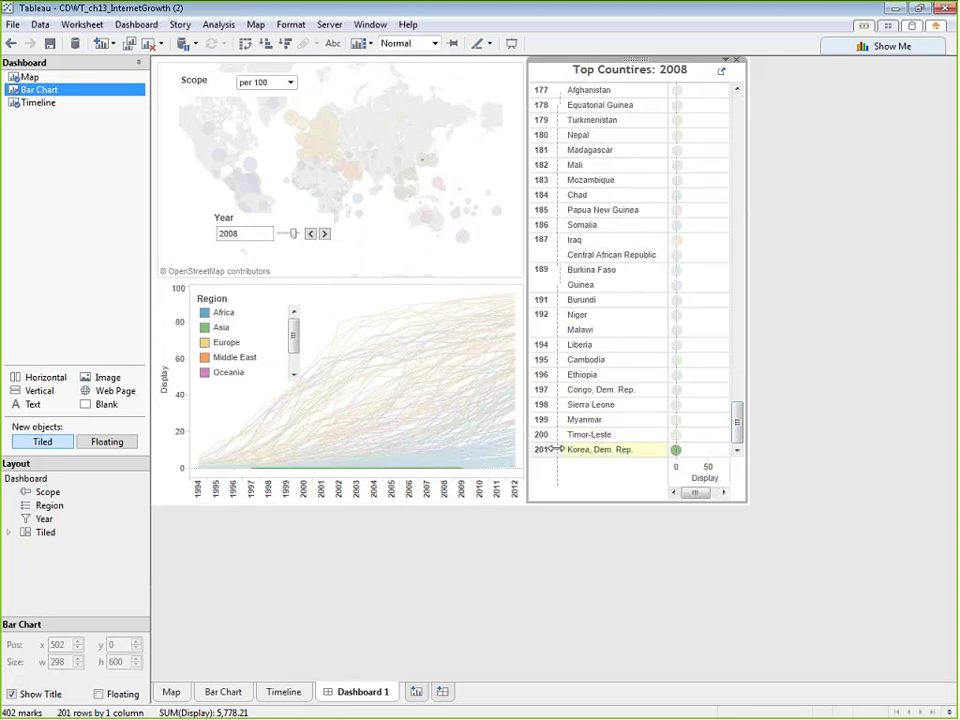
{"action": "left_click_drag", "start_coordinate": [553, 449], "coordinate": [561, 449]}
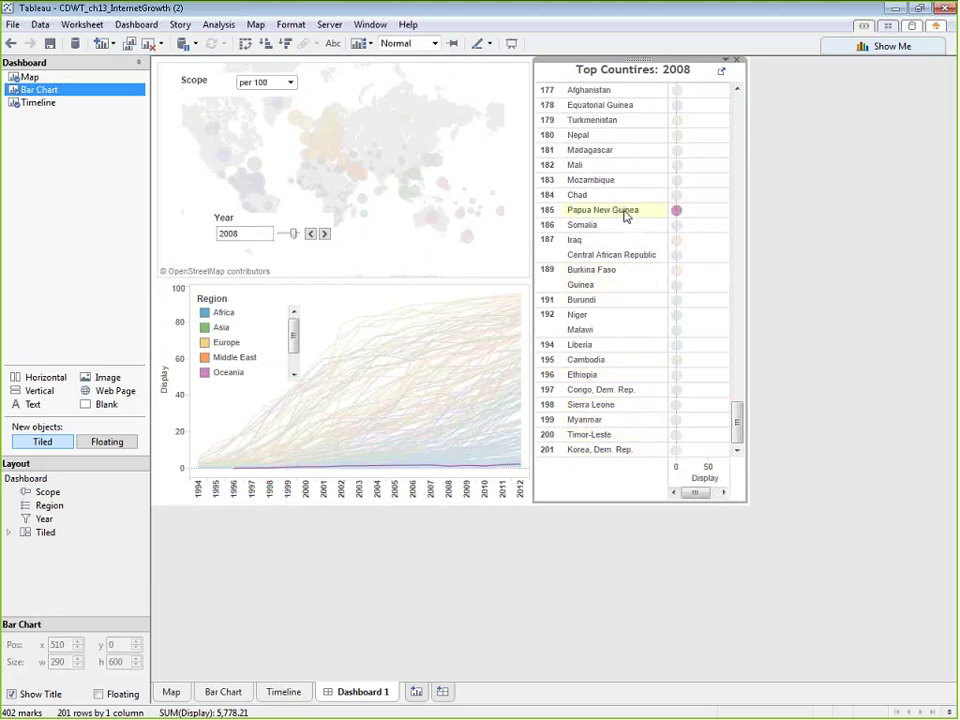
{"action": "left_click_drag", "start_coordinate": [667, 249], "coordinate": [649, 259]}
{"action": "left_click_drag", "start_coordinate": [739, 425], "coordinate": [706, 80]}
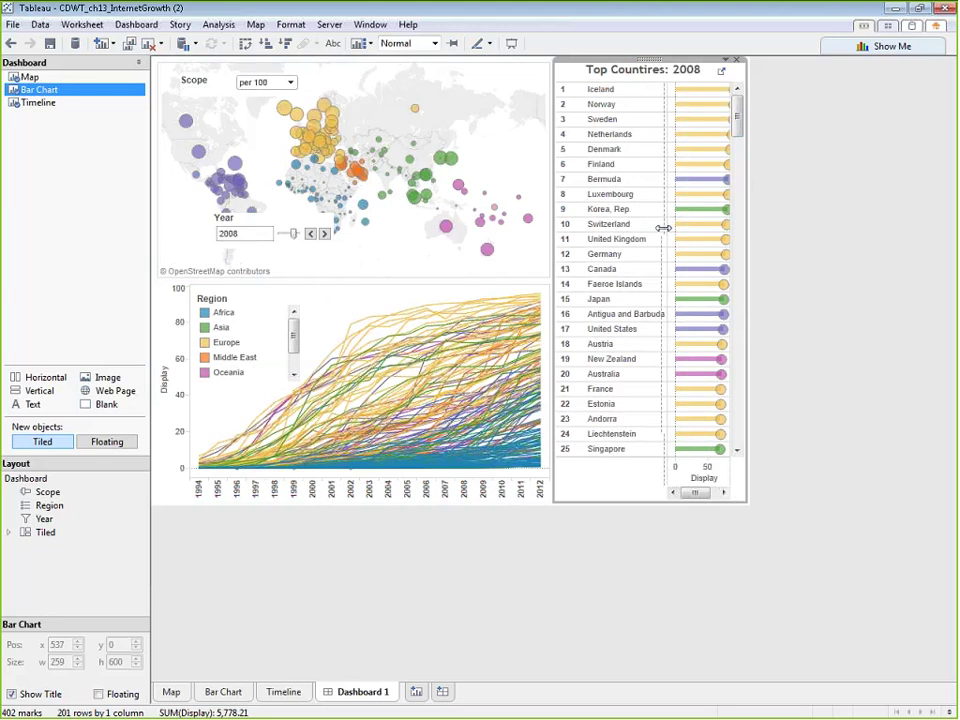
{"action": "left_click_drag", "start_coordinate": [664, 227], "coordinate": [652, 229]}
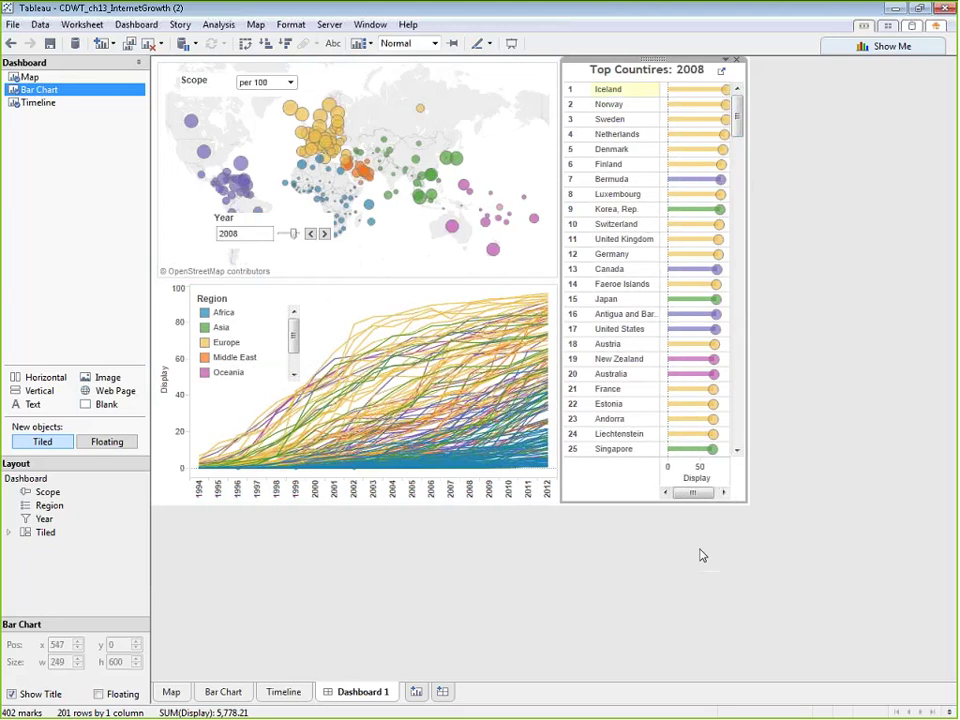
Set the bar chart's fit to Fit Width on the dashboard.
{"action": "left_click_drag", "start_coordinate": [703, 497], "coordinate": [694, 495]}
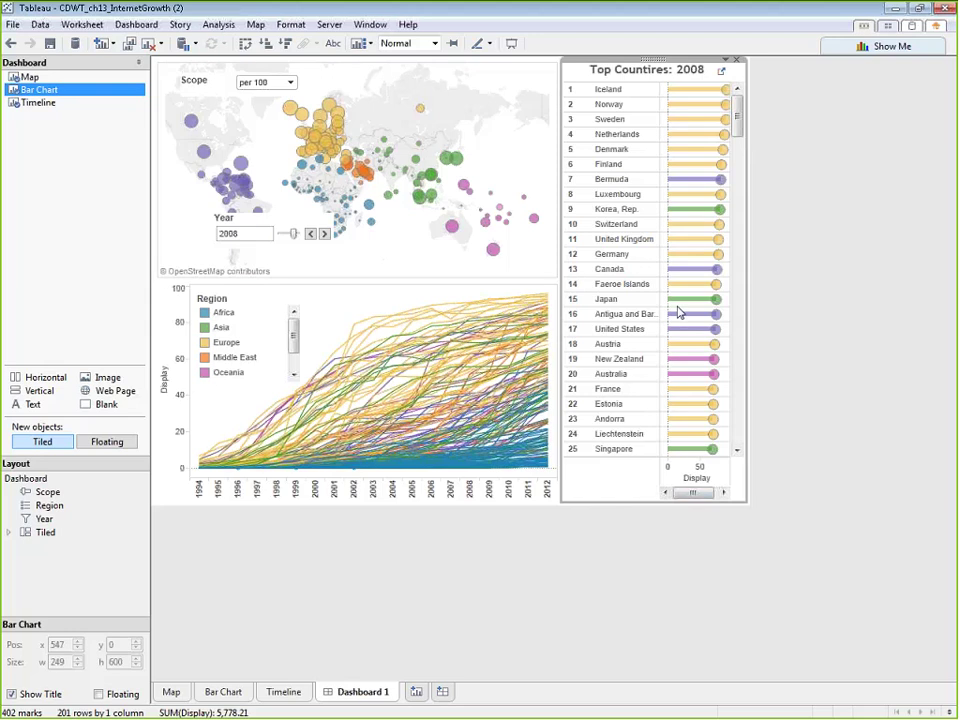
{"action": "left_click", "coordinate": [728, 60]}
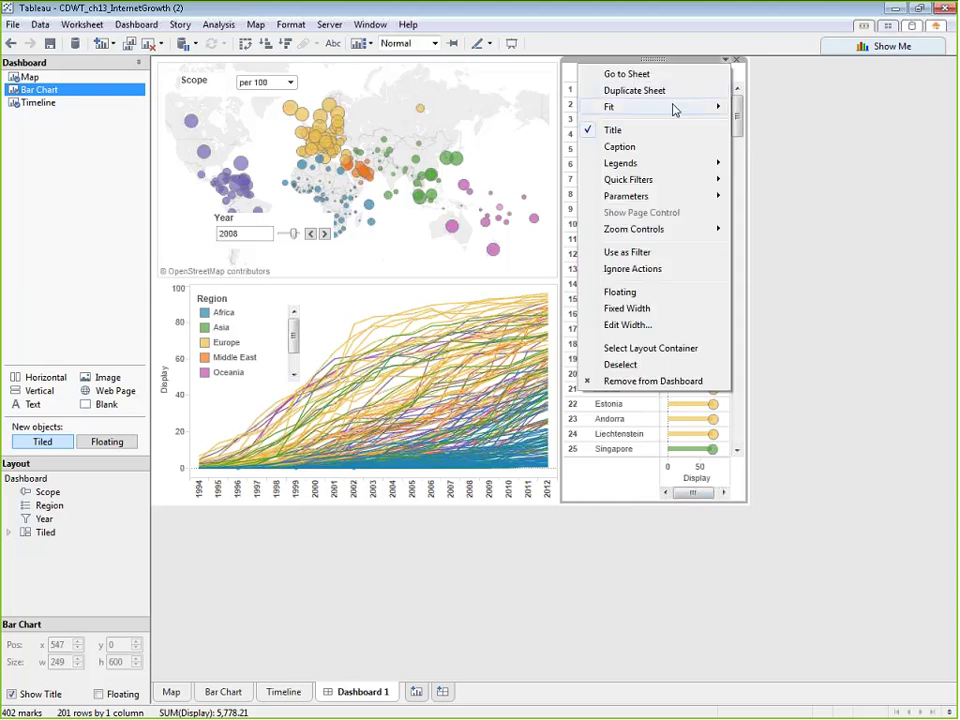
{"action": "left_click", "coordinate": [730, 62]}
{"action": "left_click", "coordinate": [729, 62]}
{"action": "mouse_move", "coordinate": [681, 109]}
{"action": "left_click", "coordinate": [770, 126]}
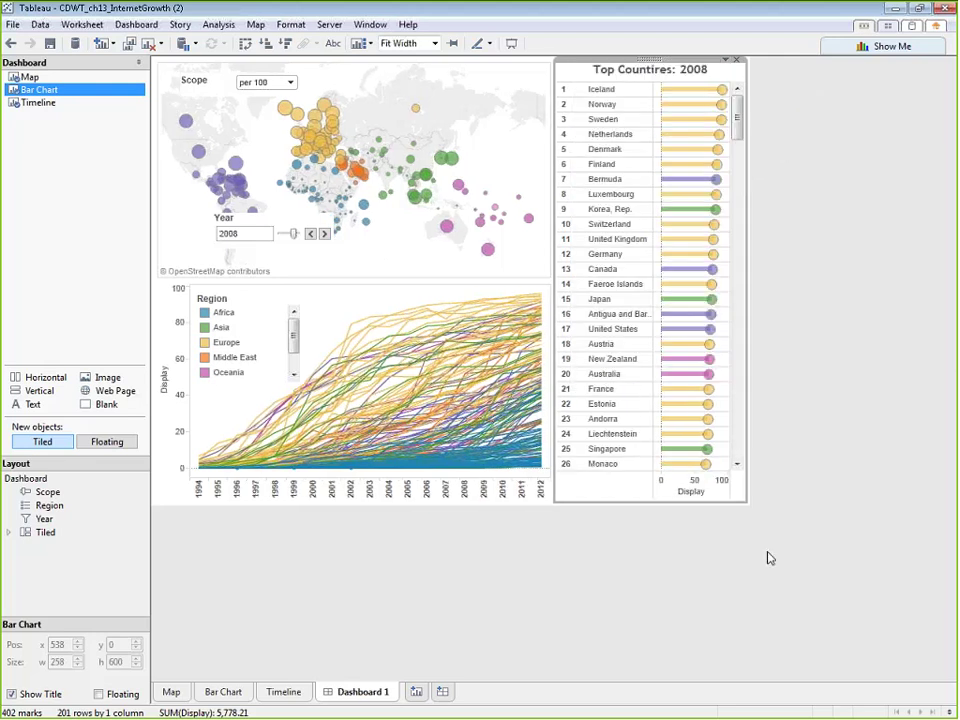
{"action": "mouse_move", "coordinate": [737, 105]}
{"action": "left_mouse_down"}
{"action": "mouse_move", "coordinate": [737, 442]}
{"action": "mouse_move", "coordinate": [735, 88]}
{"action": "left_mouse_up"}
{"action": "left_click", "coordinate": [812, 188]}
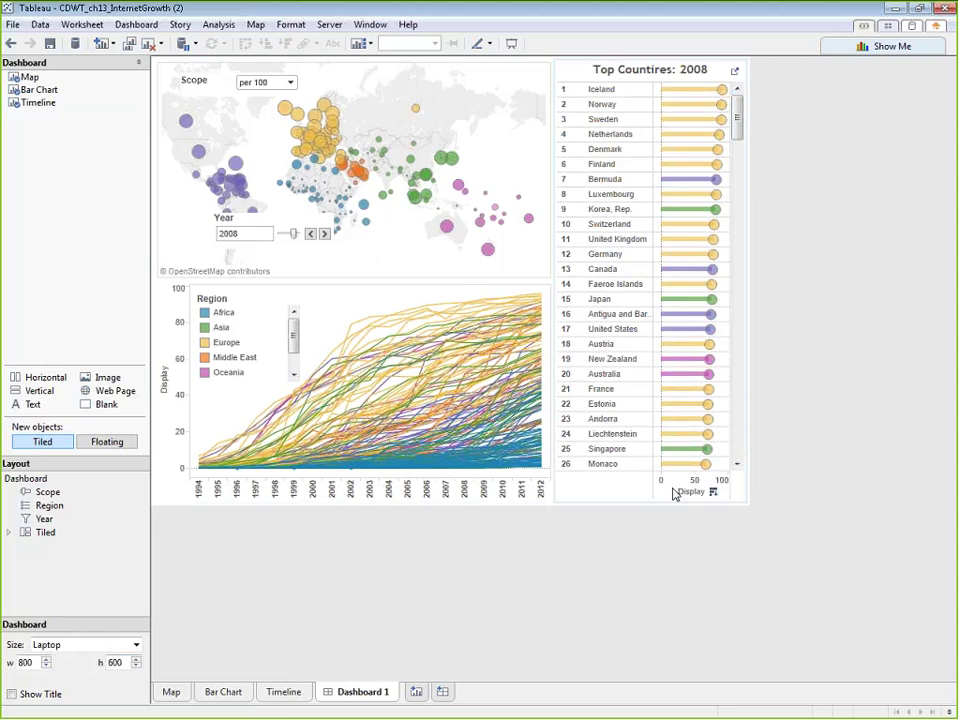
Clear the title of the bar chart's Display axis.
{"action": "left_click", "coordinate": [699, 464]}
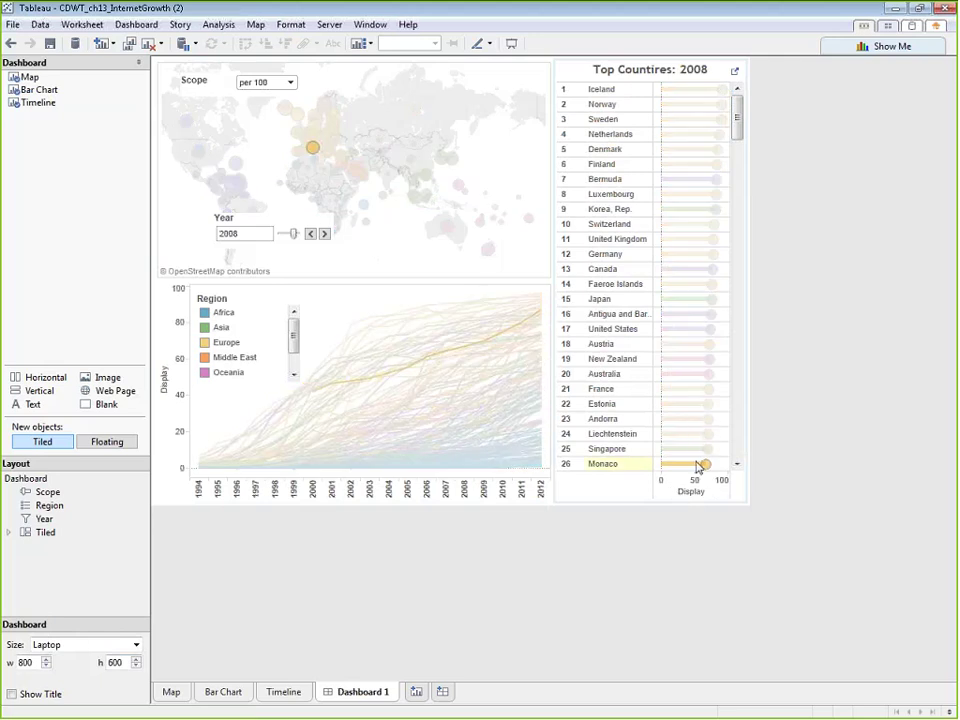
{"action": "left_click", "coordinate": [681, 478]}
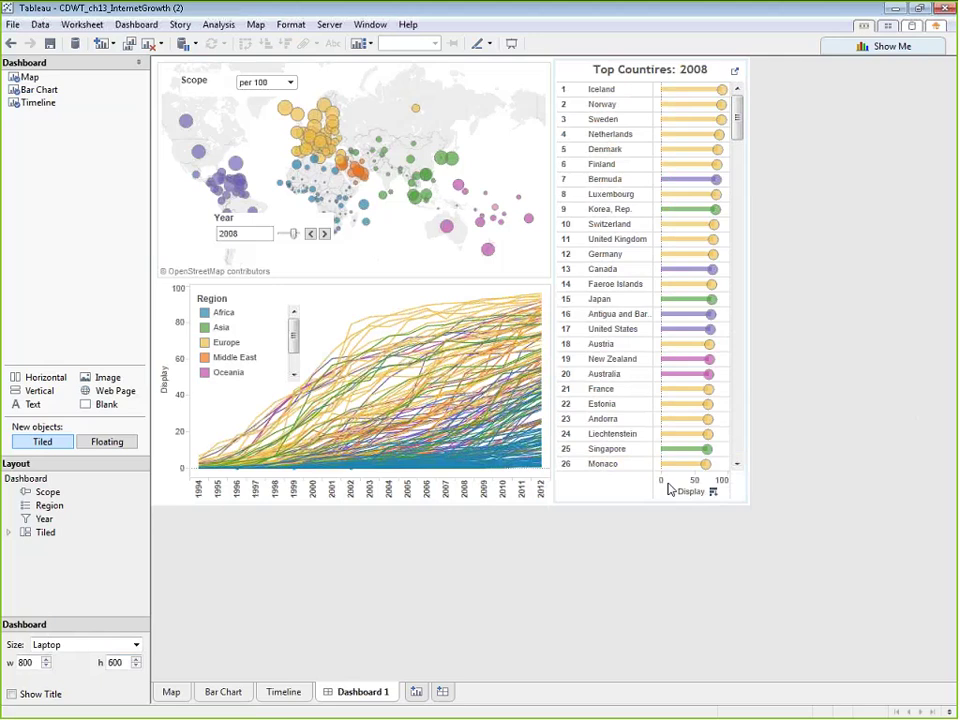
{"action": "left_click", "coordinate": [685, 486]}
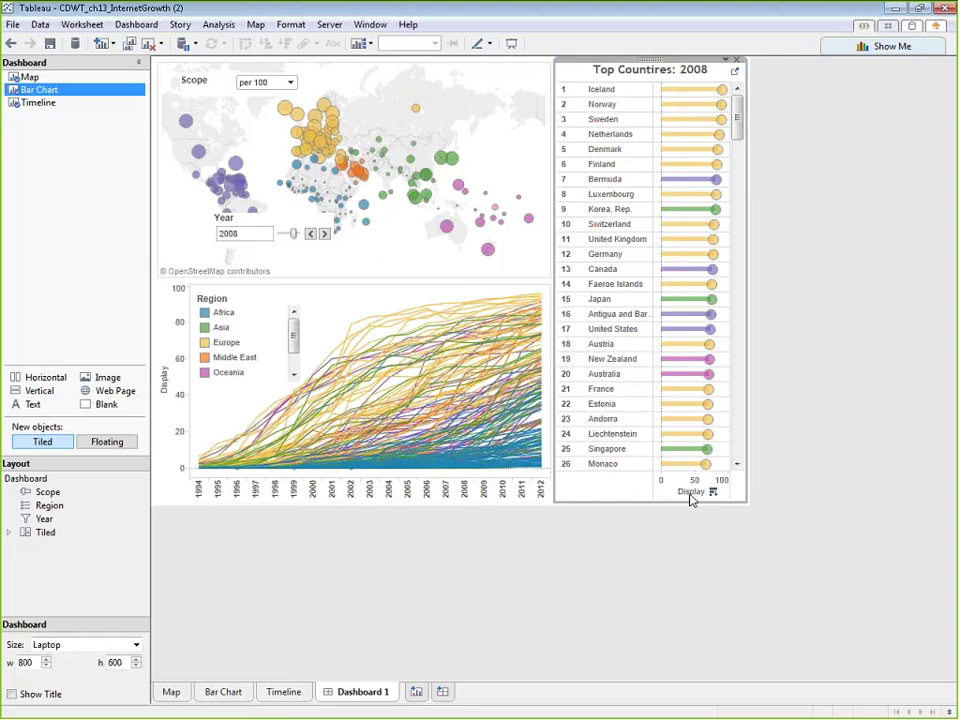
{"action": "double_click", "coordinate": [688, 492]}
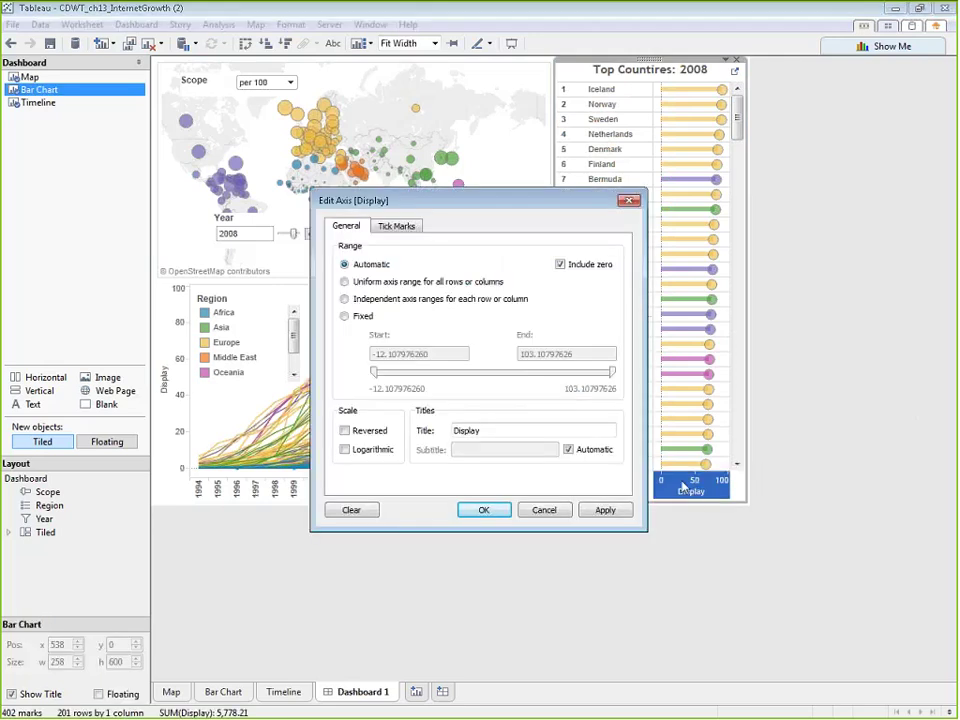
{"action": "double_click", "coordinate": [506, 431]}
{"action": "key", "text": "Delete"}
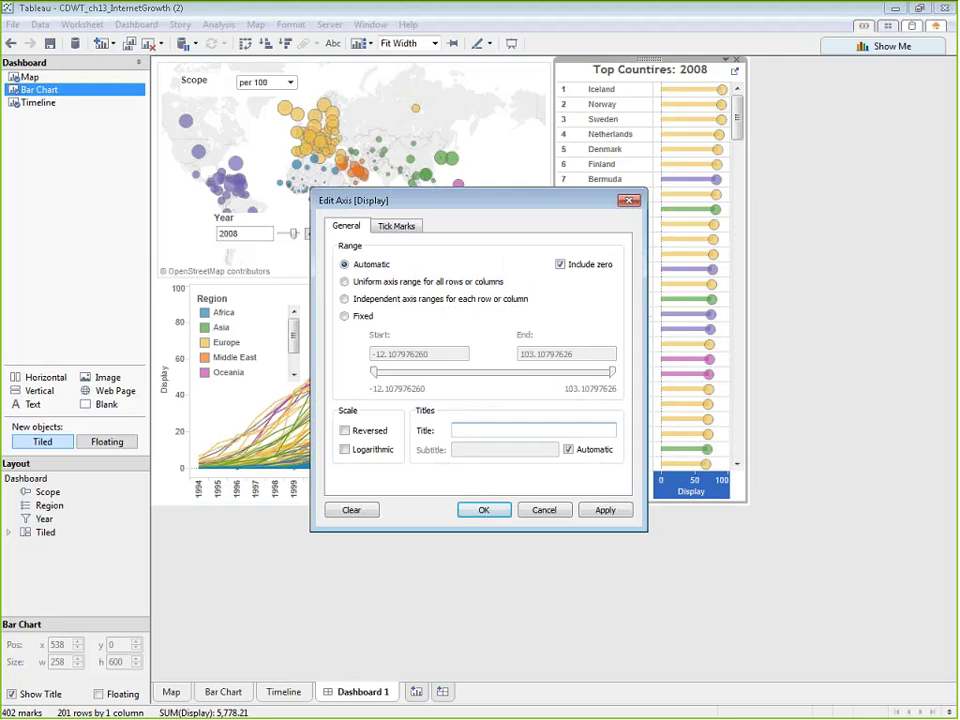
{"action": "left_click", "coordinate": [606, 511]}
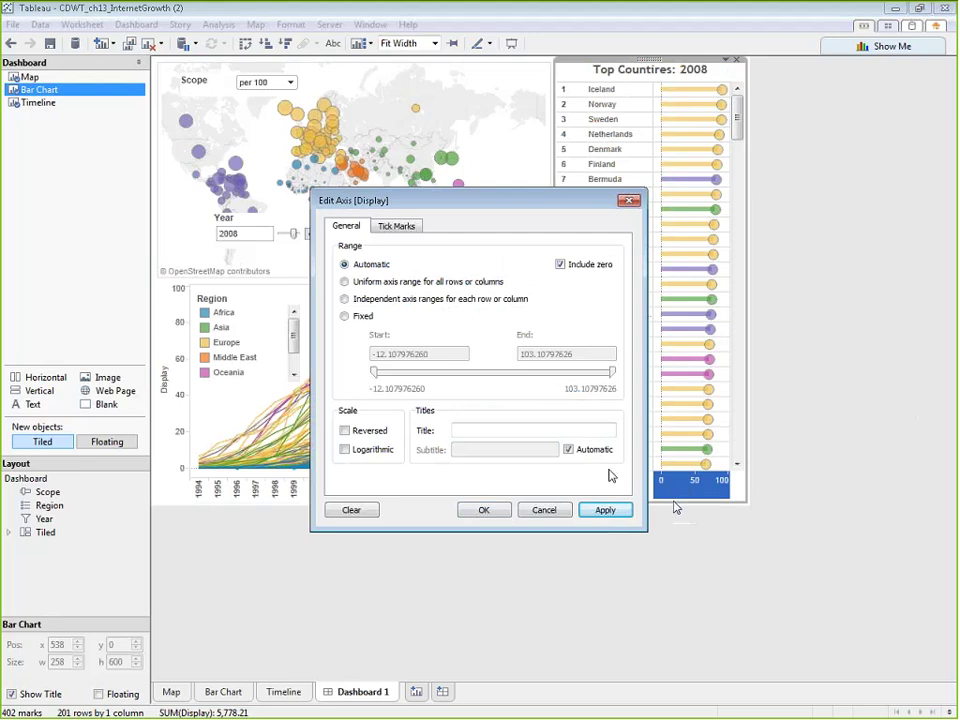
{"action": "left_click", "coordinate": [484, 511]}
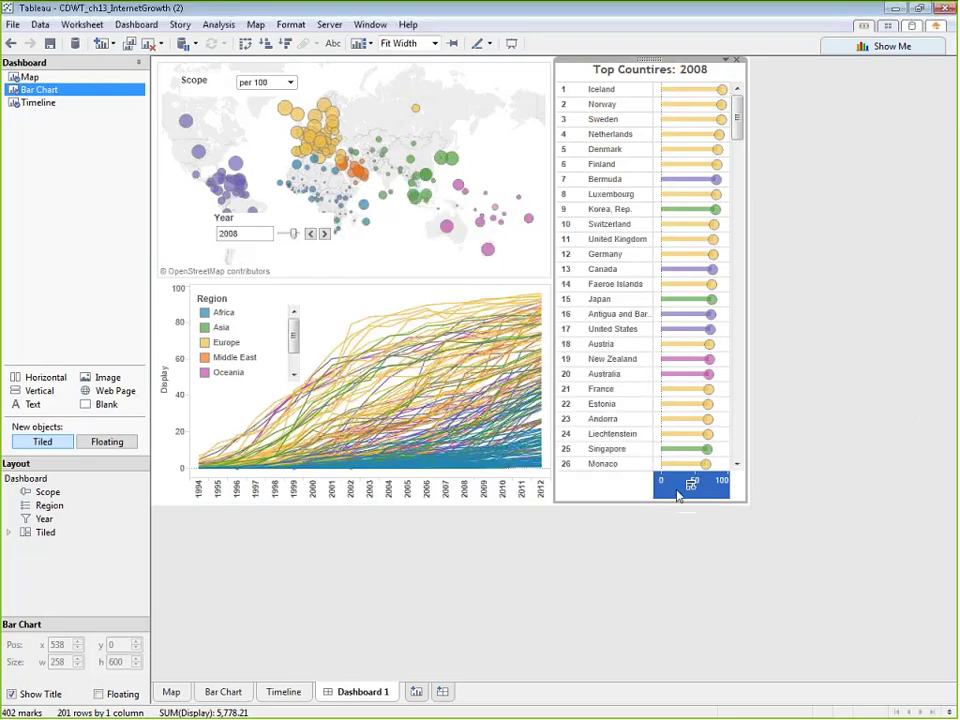
{"action": "left_click", "coordinate": [836, 491]}
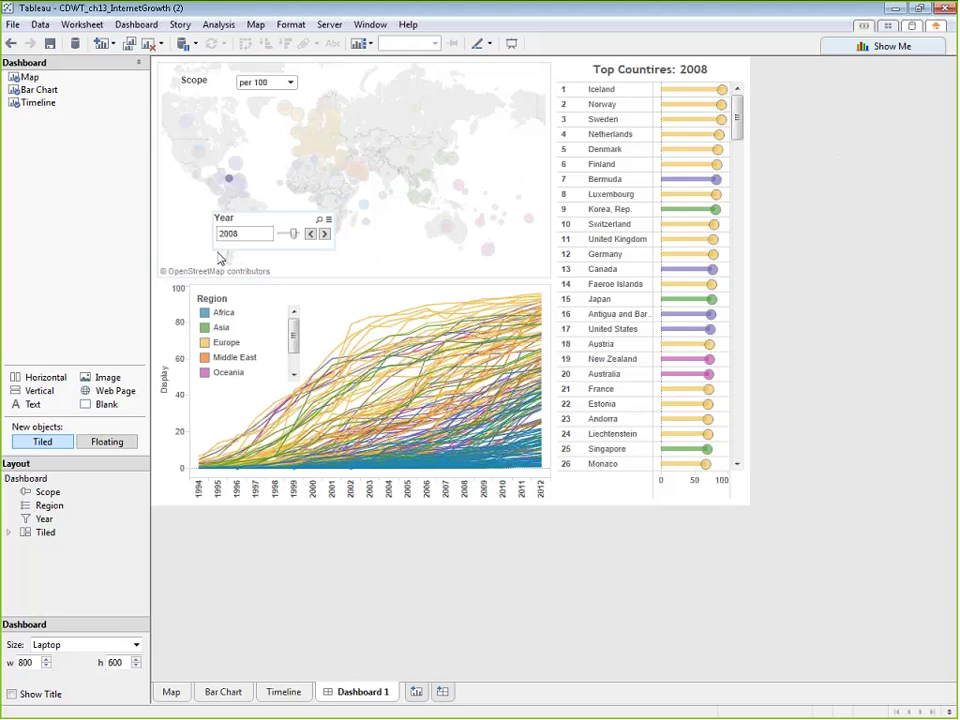
Clear the title of the timeline's Display axis.
{"action": "mouse_move", "coordinate": [258, 446]}
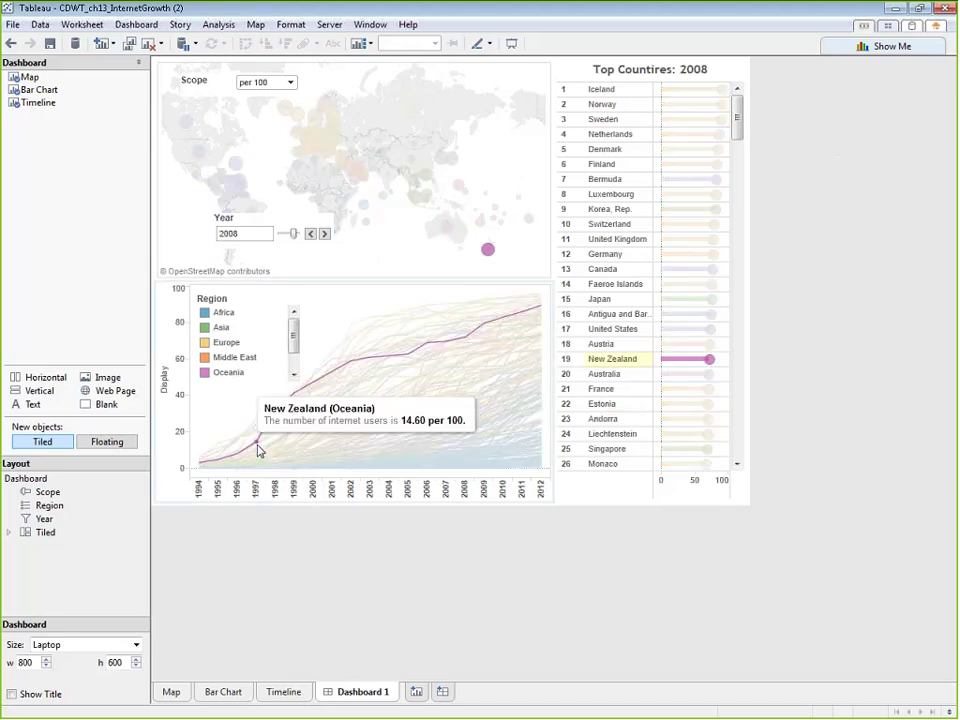
{"action": "right_click", "coordinate": [166, 392]}
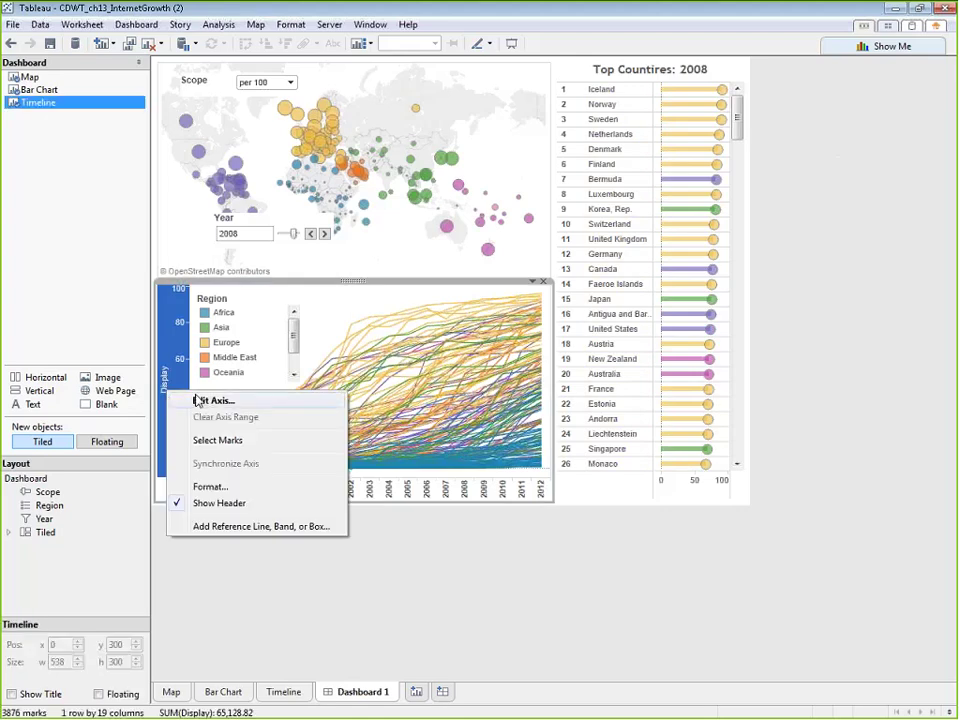
{"action": "left_click", "coordinate": [197, 399]}
{"action": "double_click", "coordinate": [491, 433]}
{"action": "key", "text": "BackSpace"}
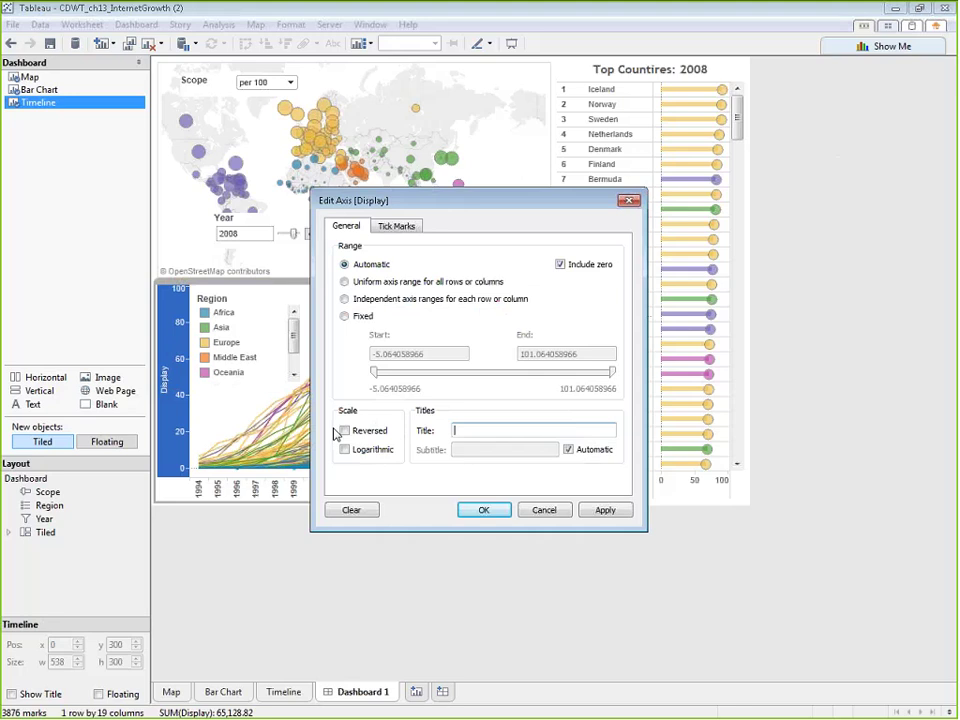
{"action": "left_click", "coordinate": [605, 510]}
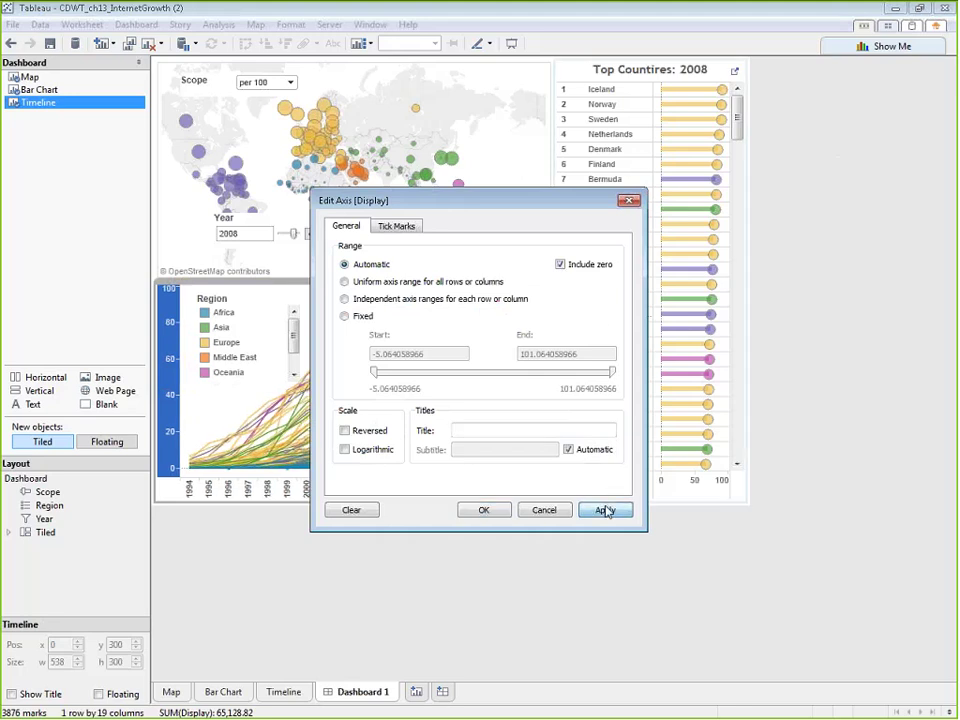
{"action": "left_click", "coordinate": [506, 514]}
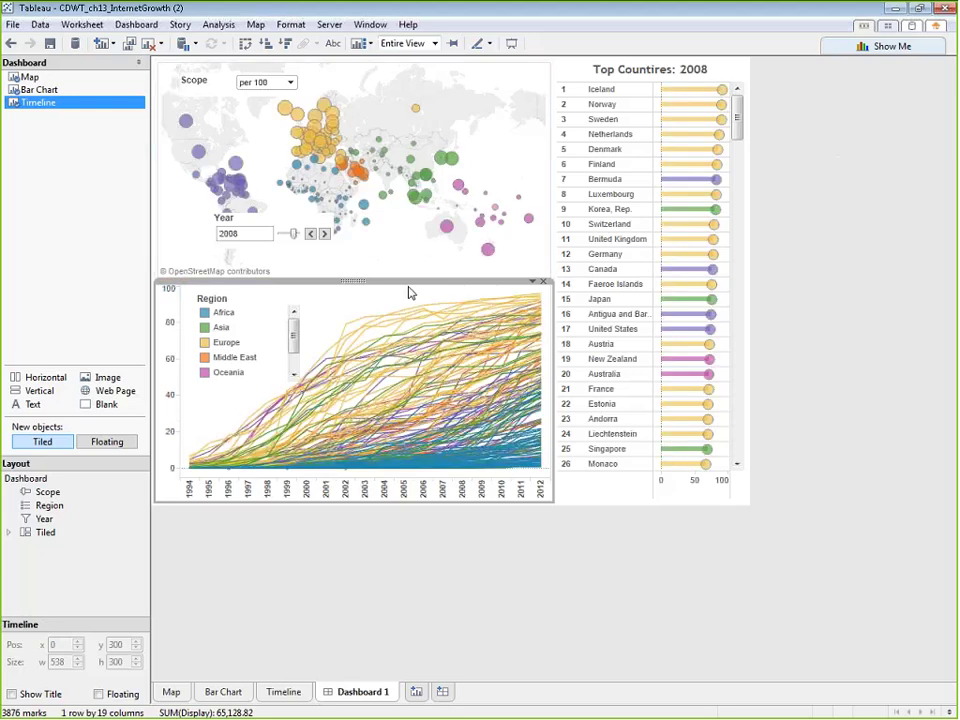
Make the map slightly taller by lowering its border with the timeline, and hide the Region legend's title.
{"action": "left_click_drag", "start_coordinate": [408, 283], "coordinate": [400, 293]}
{"action": "left_click", "coordinate": [245, 325]}
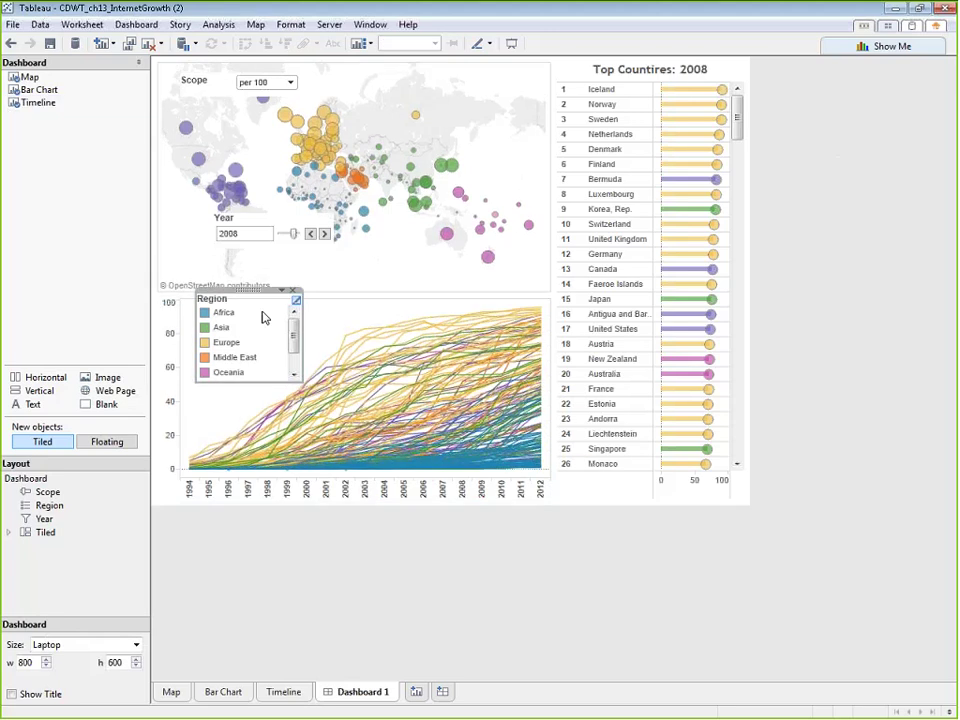
{"action": "right_click", "coordinate": [230, 300]}
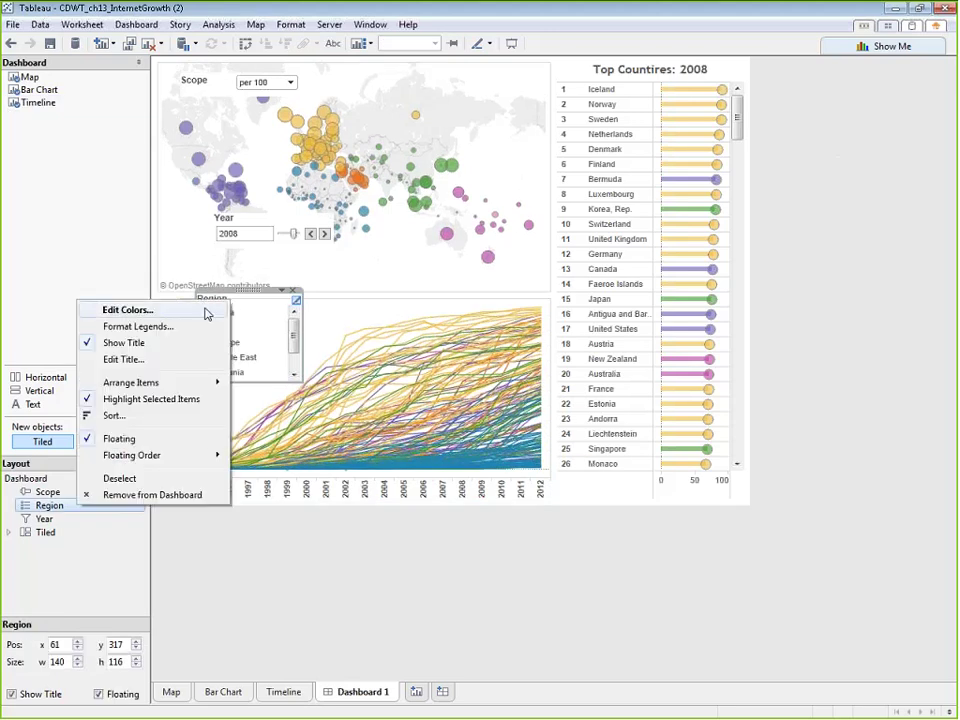
{"action": "left_click", "coordinate": [158, 342]}
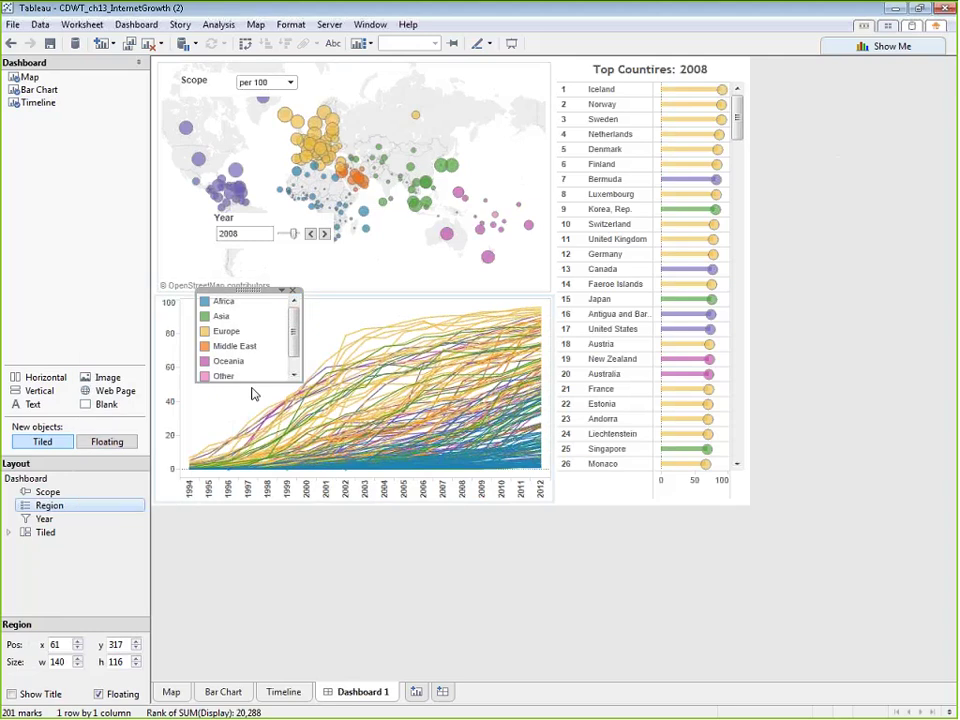
Resize the floating Region legend so all seven regions fit, and place it in the timeline's upper-left corner.
{"action": "left_click_drag", "start_coordinate": [248, 402], "coordinate": [243, 408]}
{"action": "left_click_drag", "start_coordinate": [301, 376], "coordinate": [279, 378]}
{"action": "mouse_move", "coordinate": [240, 291]}
{"action": "left_mouse_down"}
{"action": "mouse_move", "coordinate": [223, 306]}
{"action": "mouse_move", "coordinate": [235, 307]}
{"action": "left_mouse_up"}
{"action": "left_click", "coordinate": [284, 315]}
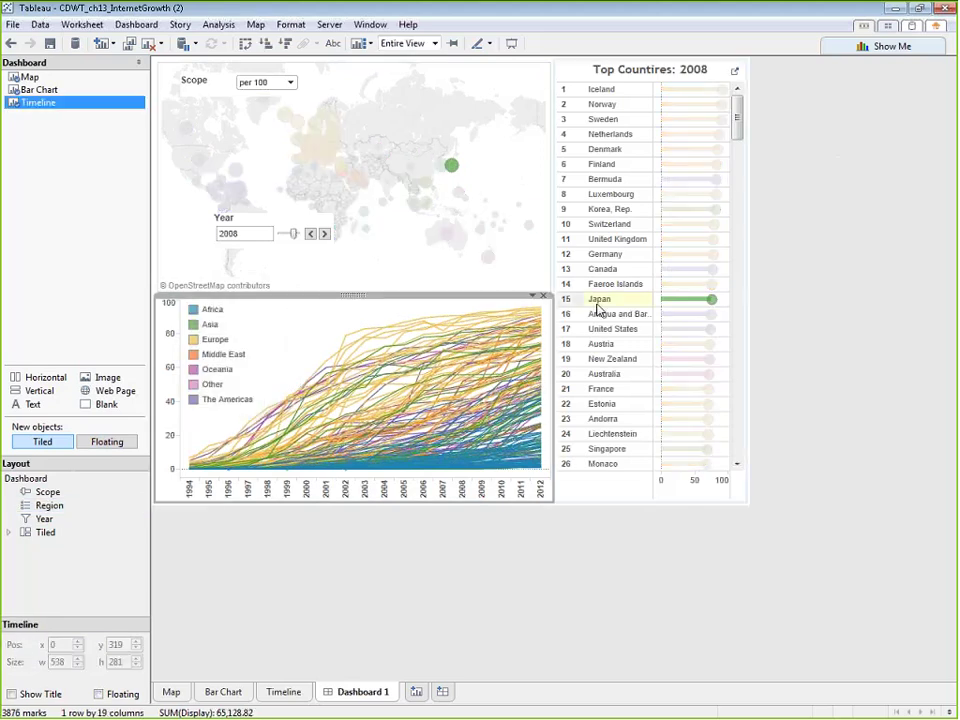
{"action": "left_click", "coordinate": [660, 659]}
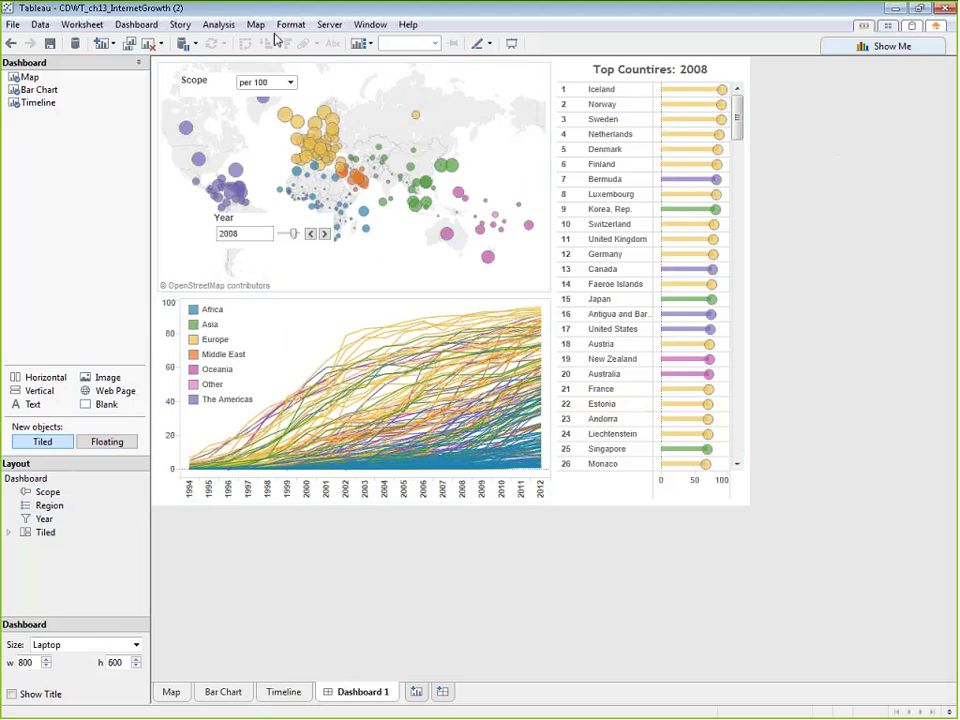
Dock the Scope control as a full-width tiled strip above the map and bar chart, reducing its height to about 53.
{"action": "left_click", "coordinate": [269, 73]}
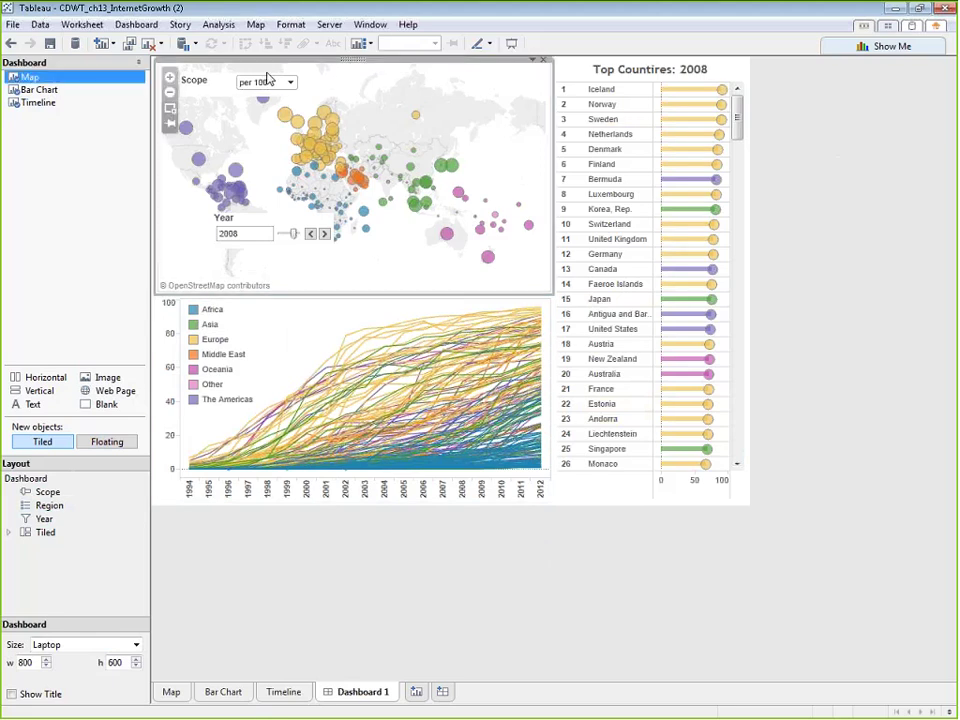
{"action": "left_click", "coordinate": [222, 83]}
{"action": "left_click_drag", "start_coordinate": [231, 69], "coordinate": [447, 58]}
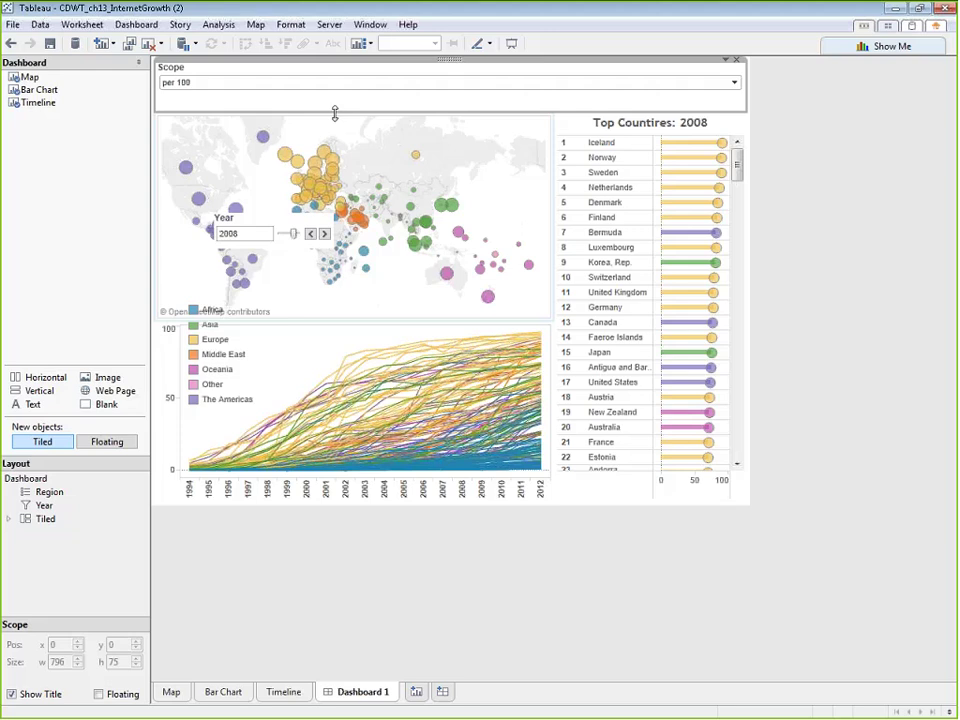
{"action": "left_click_drag", "start_coordinate": [334, 112], "coordinate": [336, 96]}
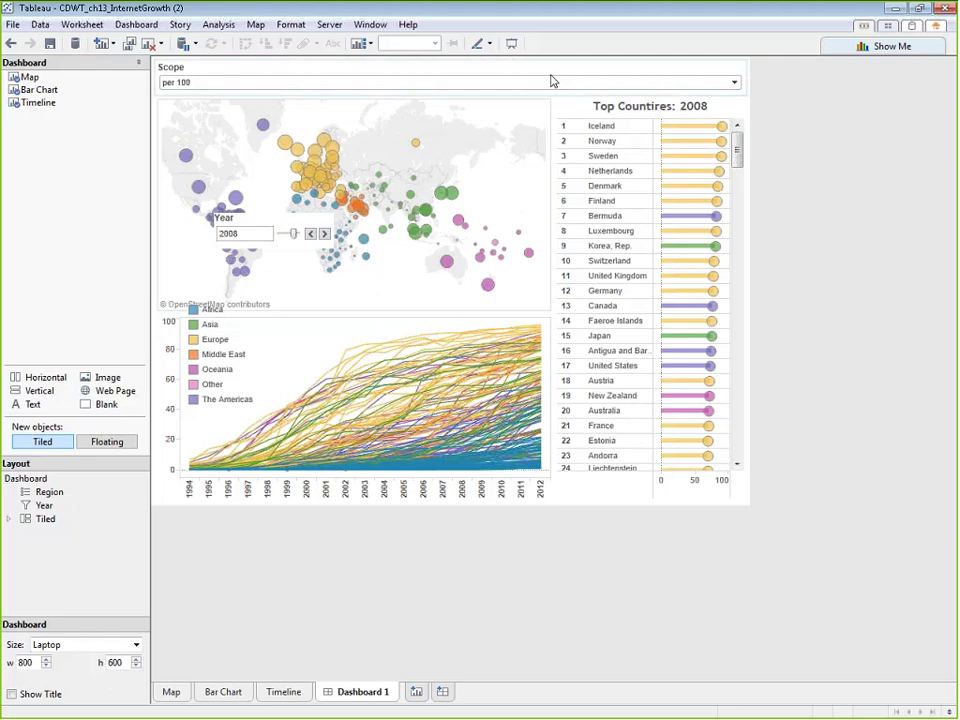
Add a Region filter with all seven regions selected to the Map worksheet.
{"action": "left_click", "coordinate": [508, 154]}
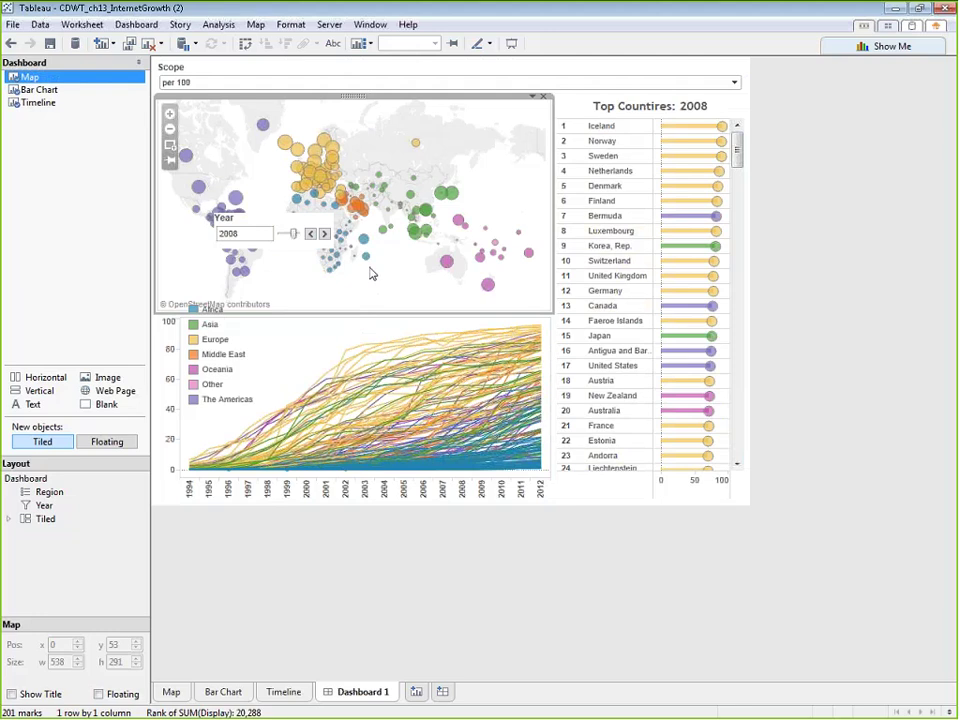
{"action": "left_click", "coordinate": [533, 96]}
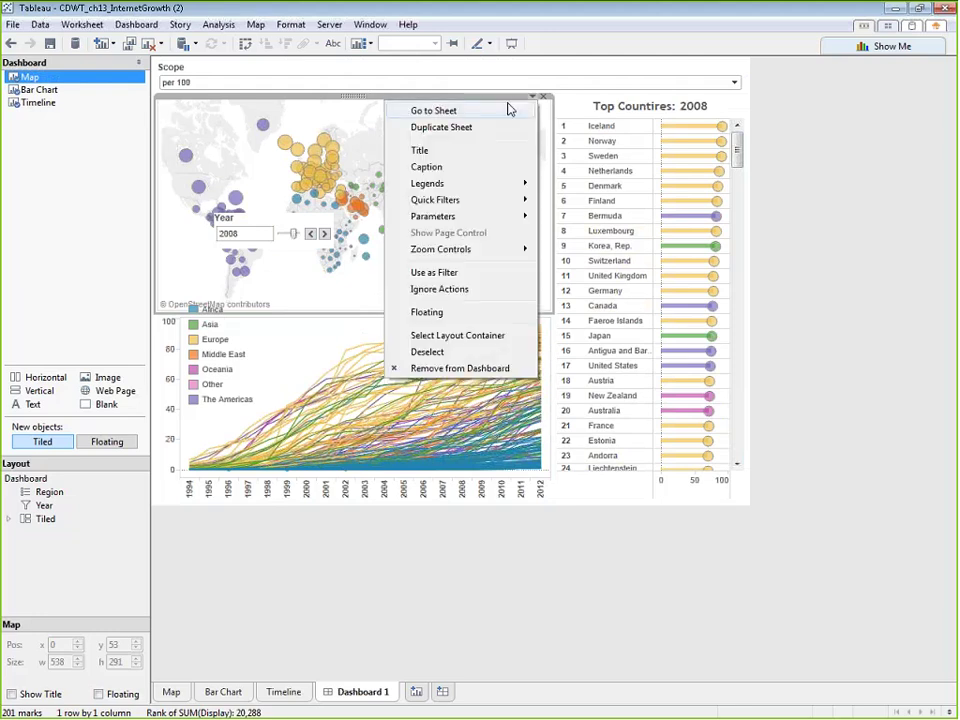
{"action": "left_click", "coordinate": [498, 112]}
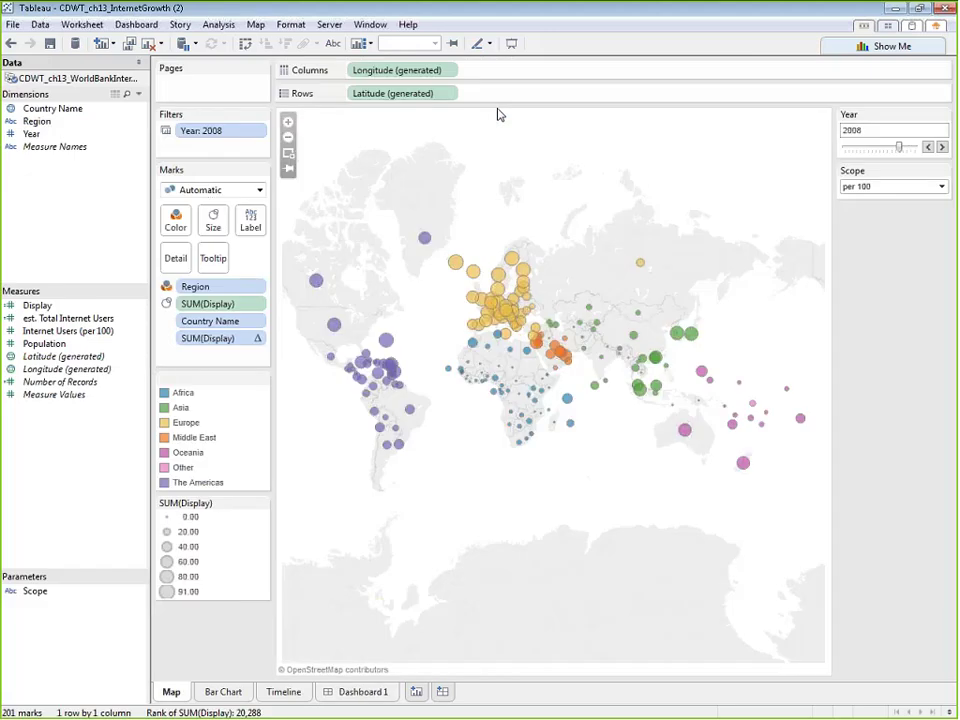
{"action": "left_click_drag", "start_coordinate": [37, 121], "coordinate": [175, 152]}
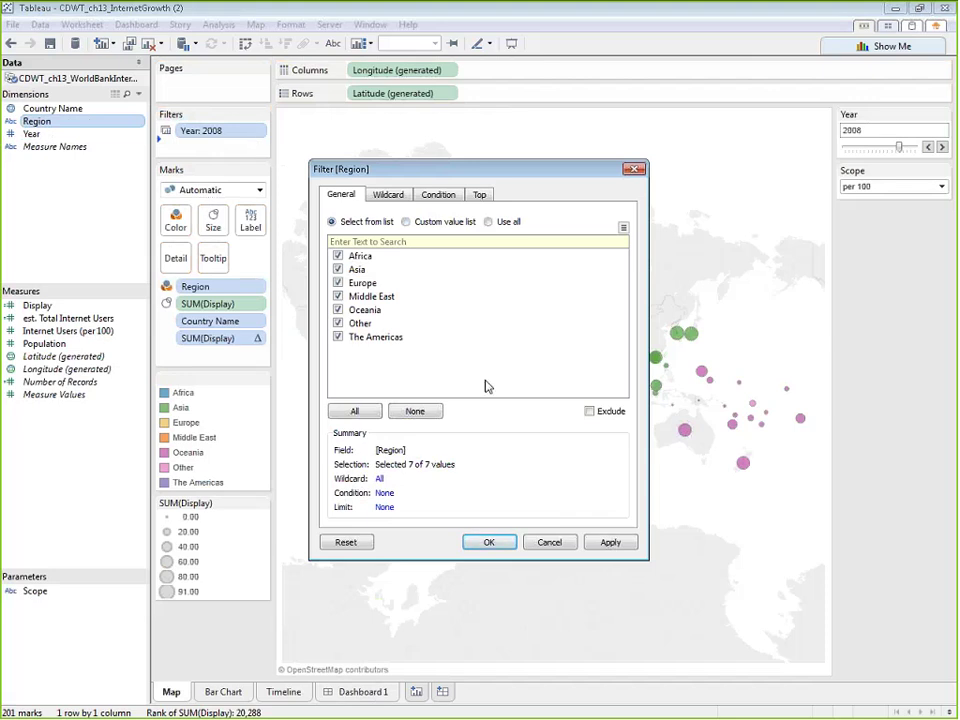
{"action": "left_click", "coordinate": [489, 542]}
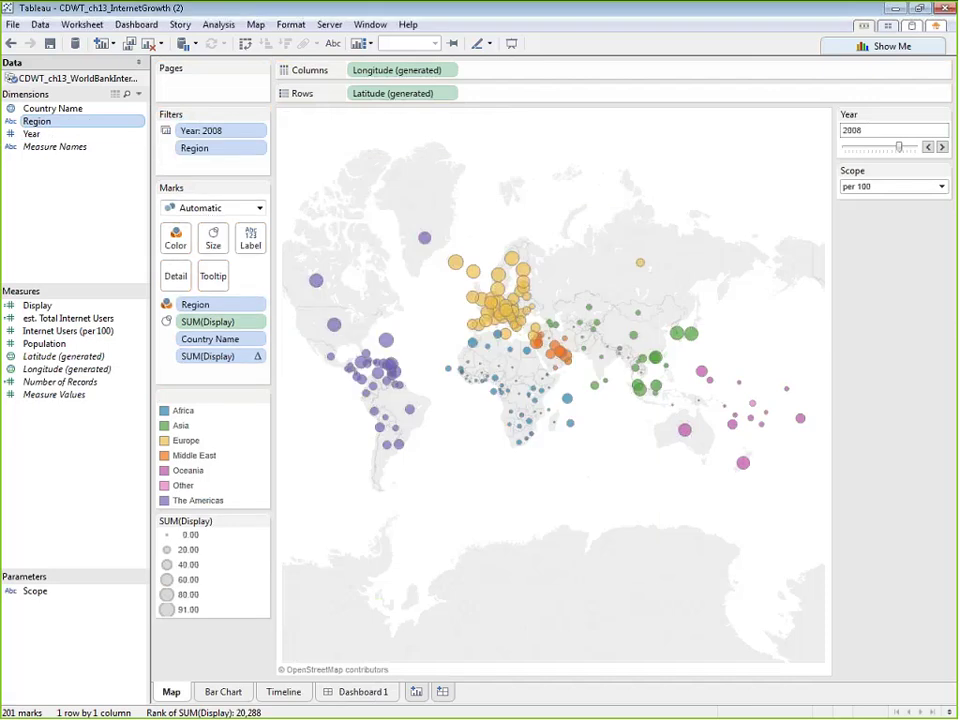
Show the map's Region quick filter on Dashboard 1.
{"action": "left_click", "coordinate": [375, 692]}
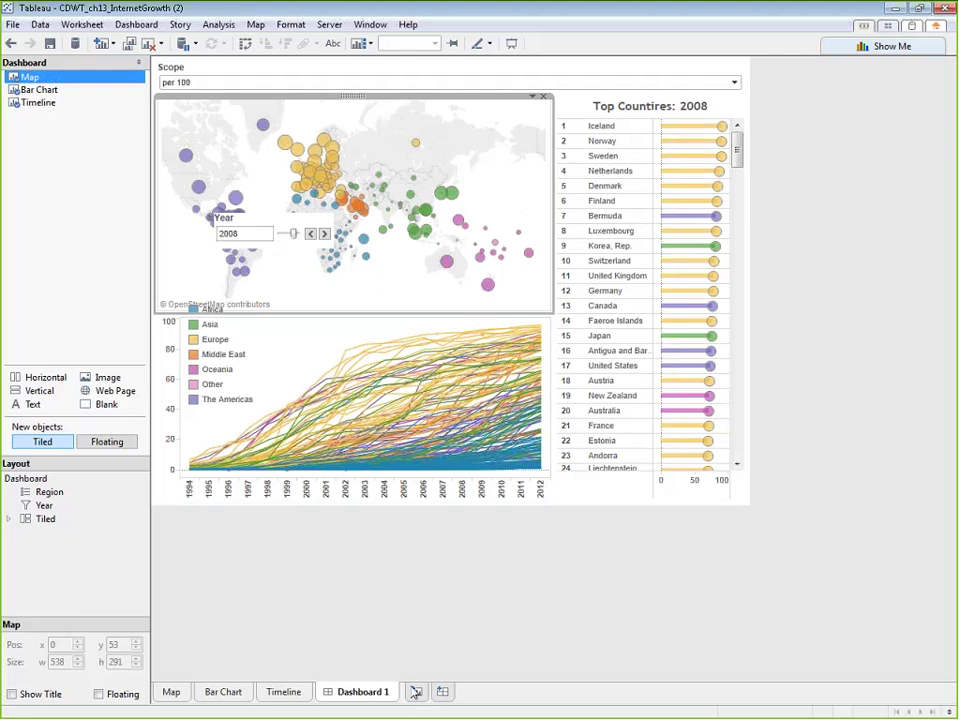
{"action": "left_click", "coordinate": [533, 99]}
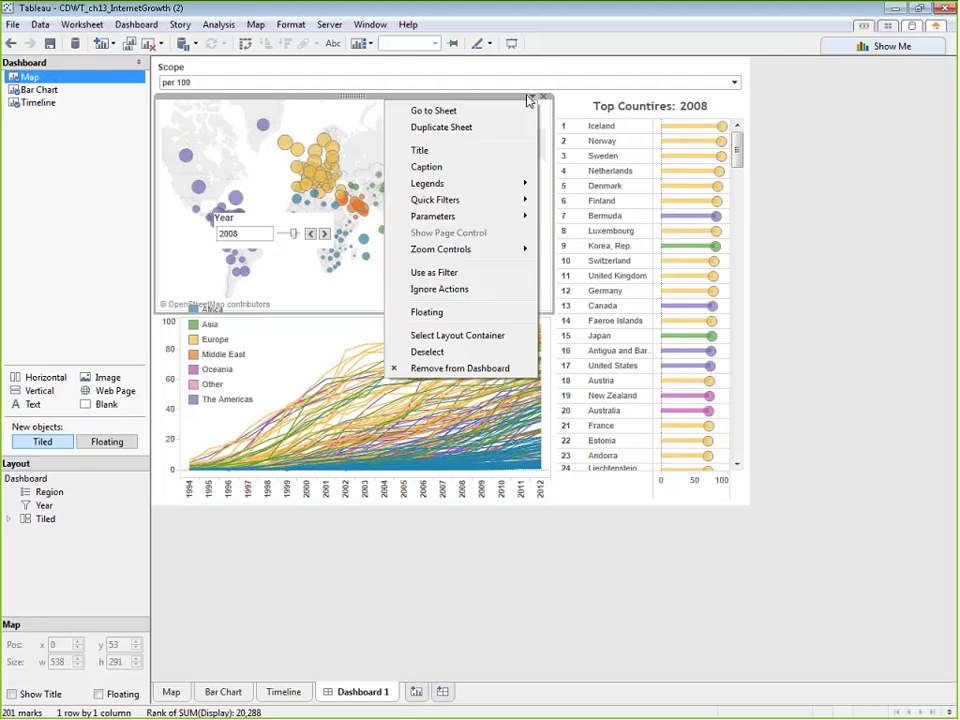
{"action": "mouse_move", "coordinate": [463, 185]}
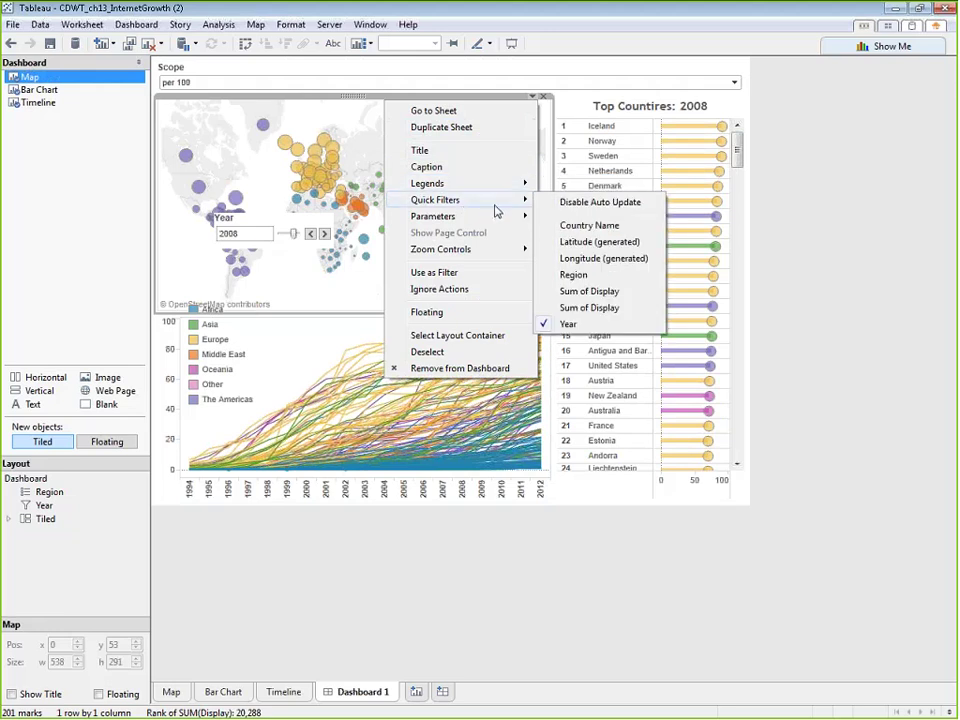
{"action": "left_click", "coordinate": [581, 274]}
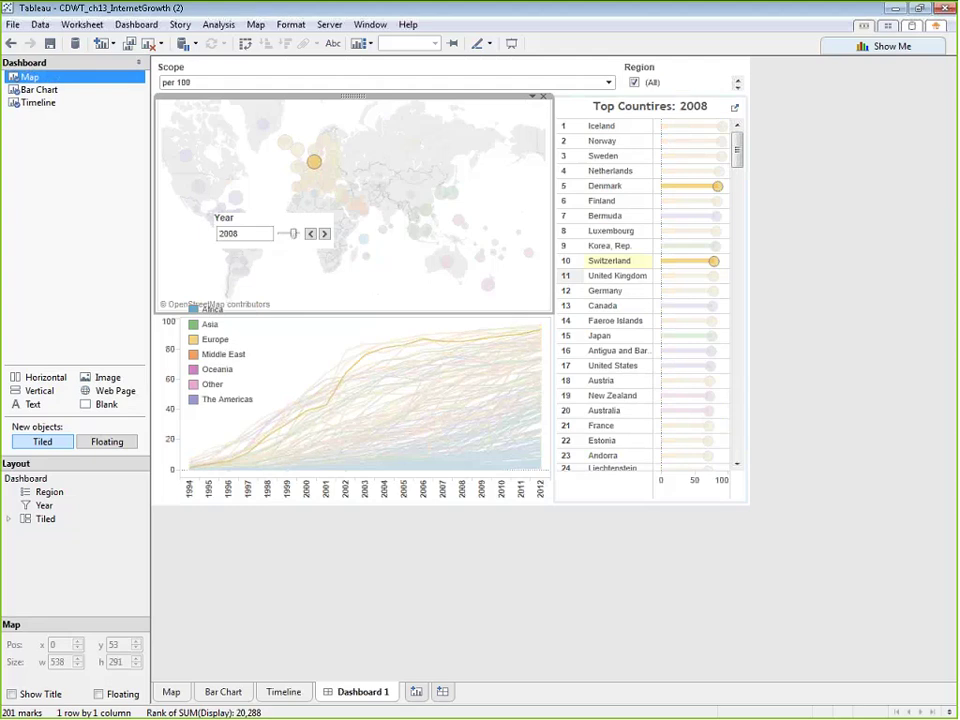
Look through the Region filter's values and change its display type to Single Value (Dropdown).
{"action": "left_click", "coordinate": [741, 86]}
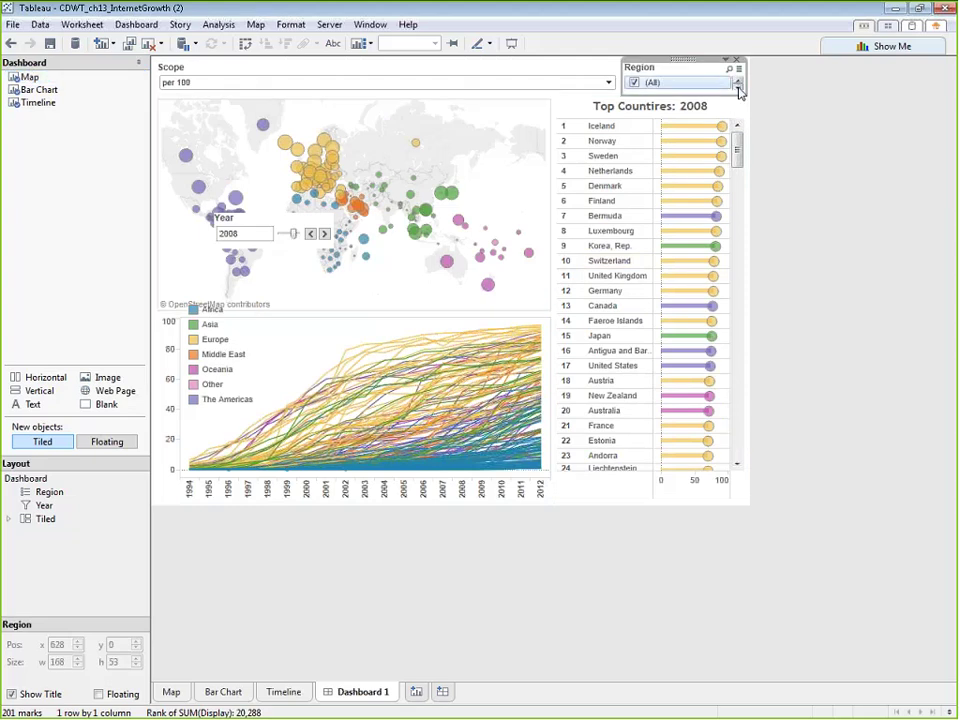
{"action": "left_click", "coordinate": [739, 89]}
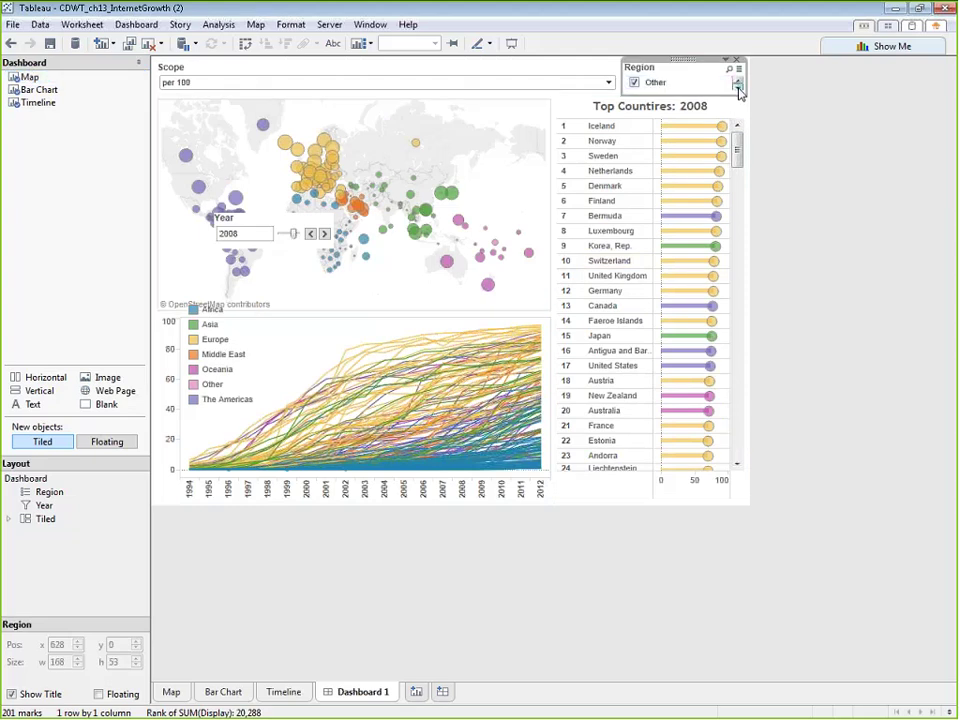
{"action": "left_click", "coordinate": [739, 89]}
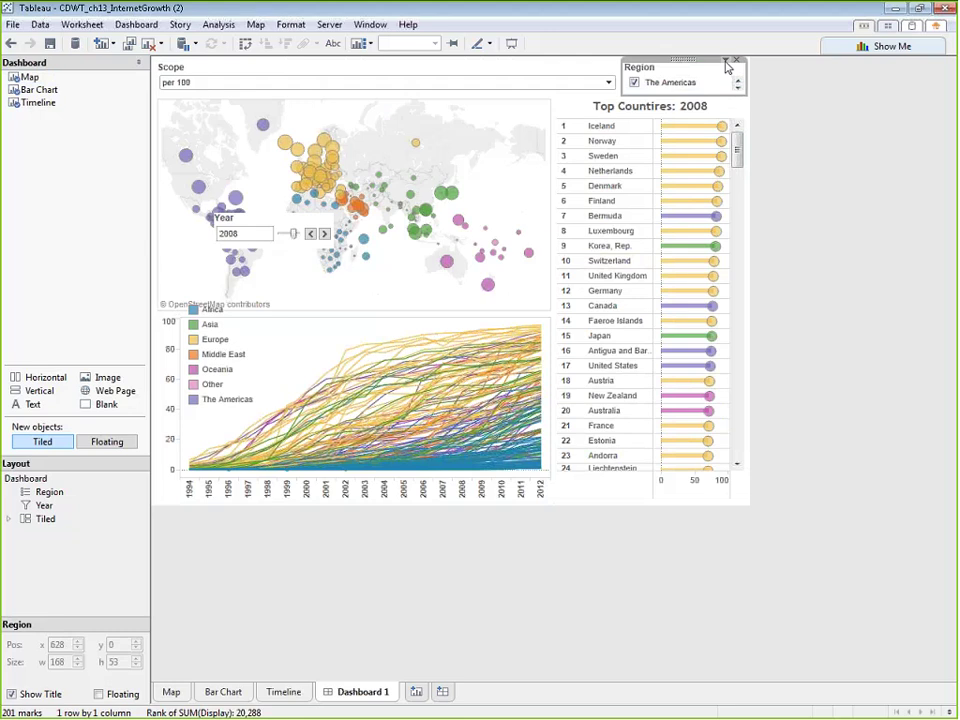
{"action": "left_click", "coordinate": [727, 63]}
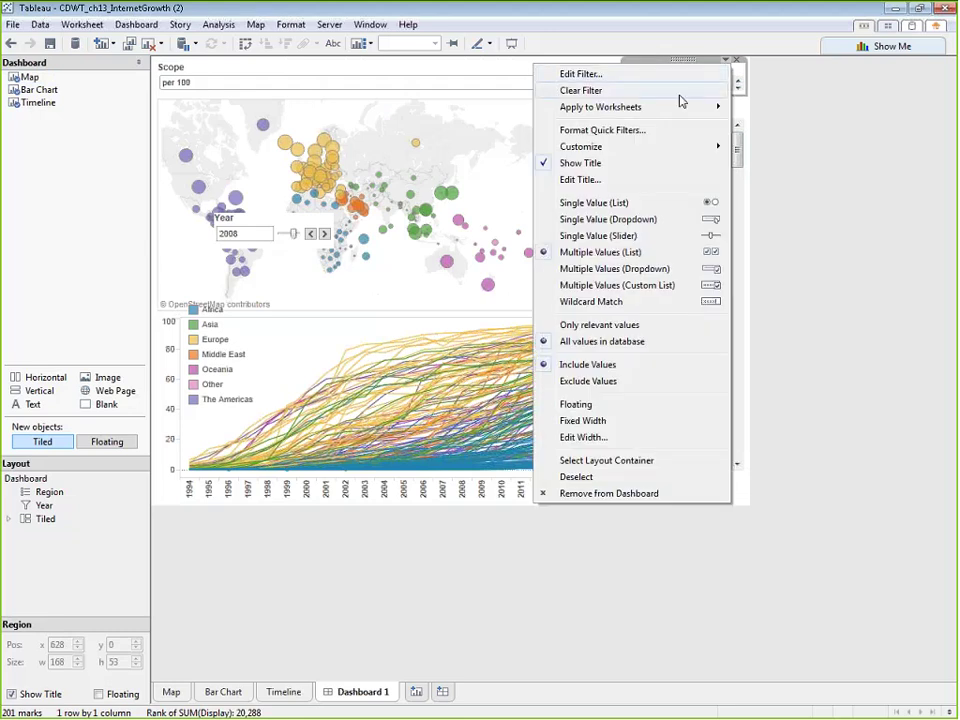
{"action": "left_click", "coordinate": [705, 219]}
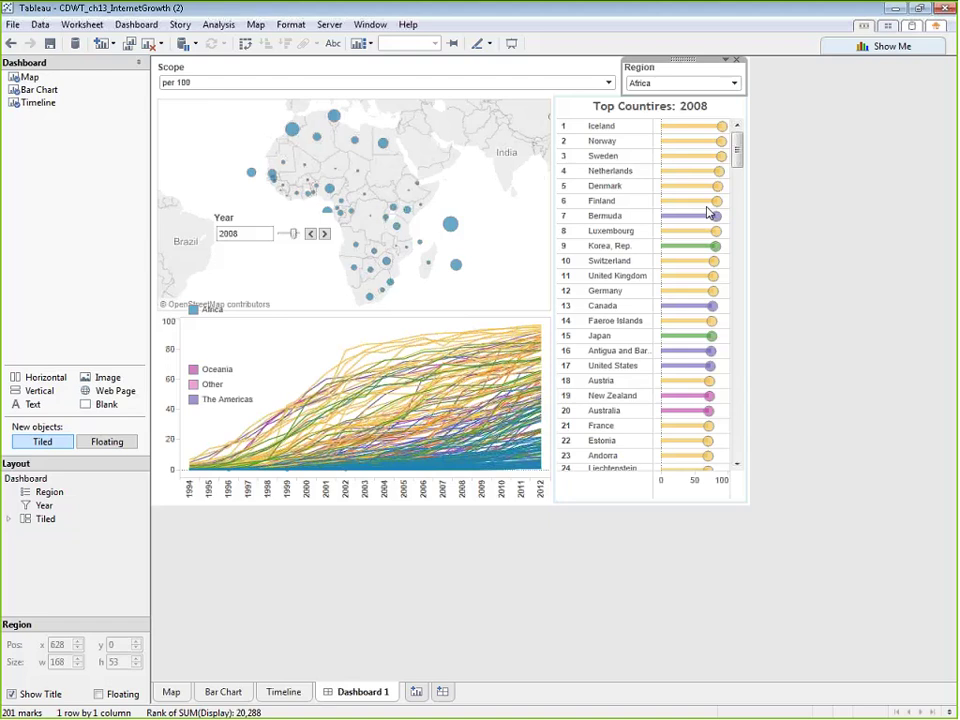
{"action": "left_click", "coordinate": [727, 64]}
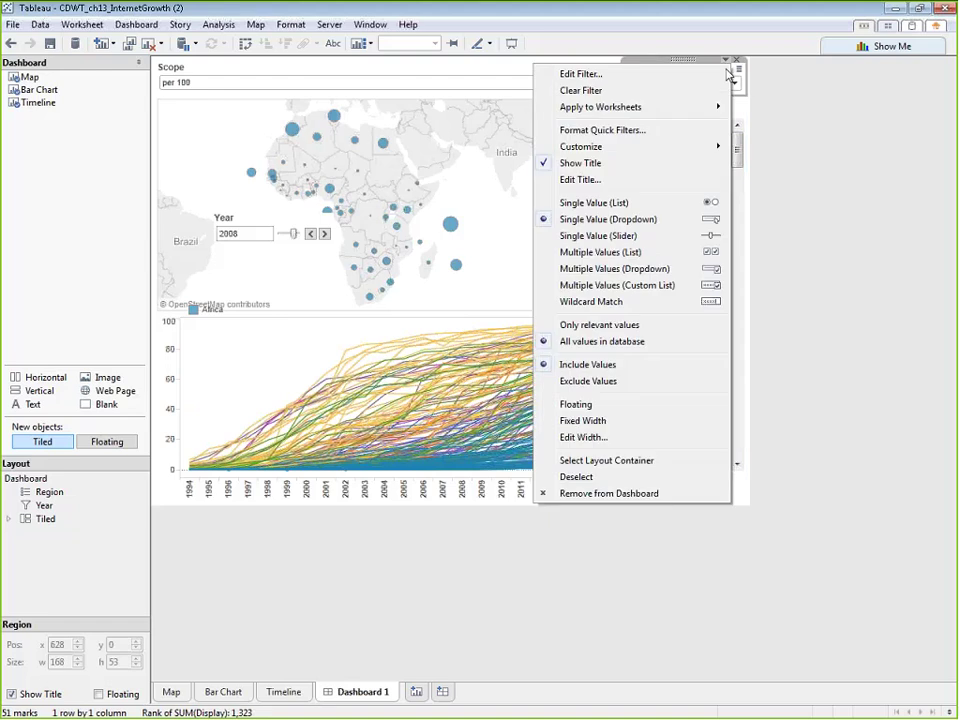
{"action": "left_click", "coordinate": [831, 199]}
{"action": "left_click", "coordinate": [689, 73]}
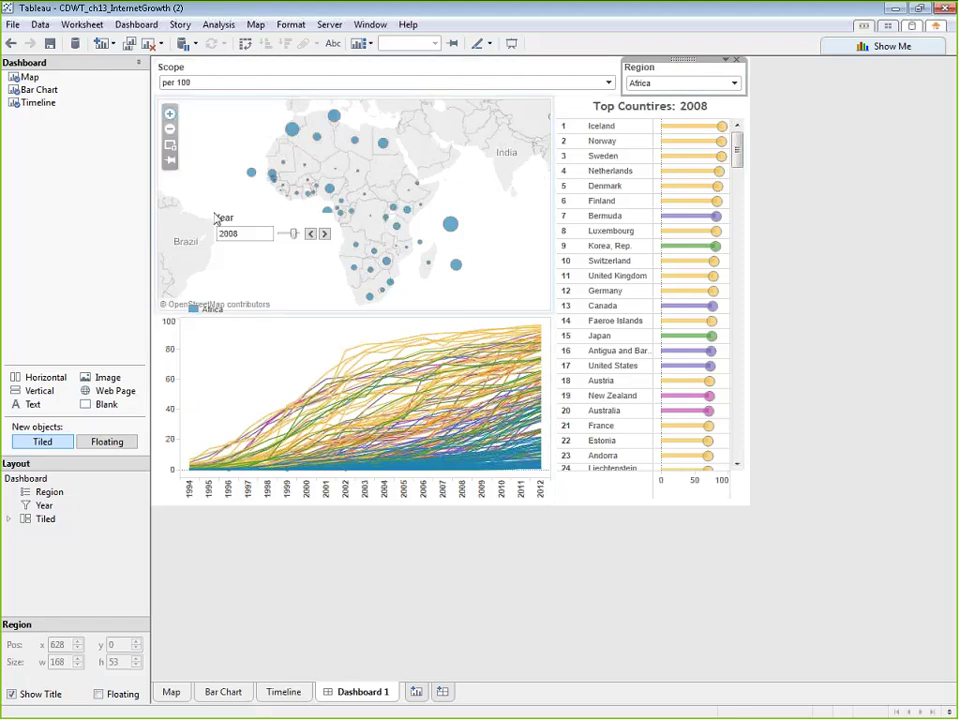
Apply the Region filter to all worksheets using this data source.
{"action": "left_click", "coordinate": [727, 62]}
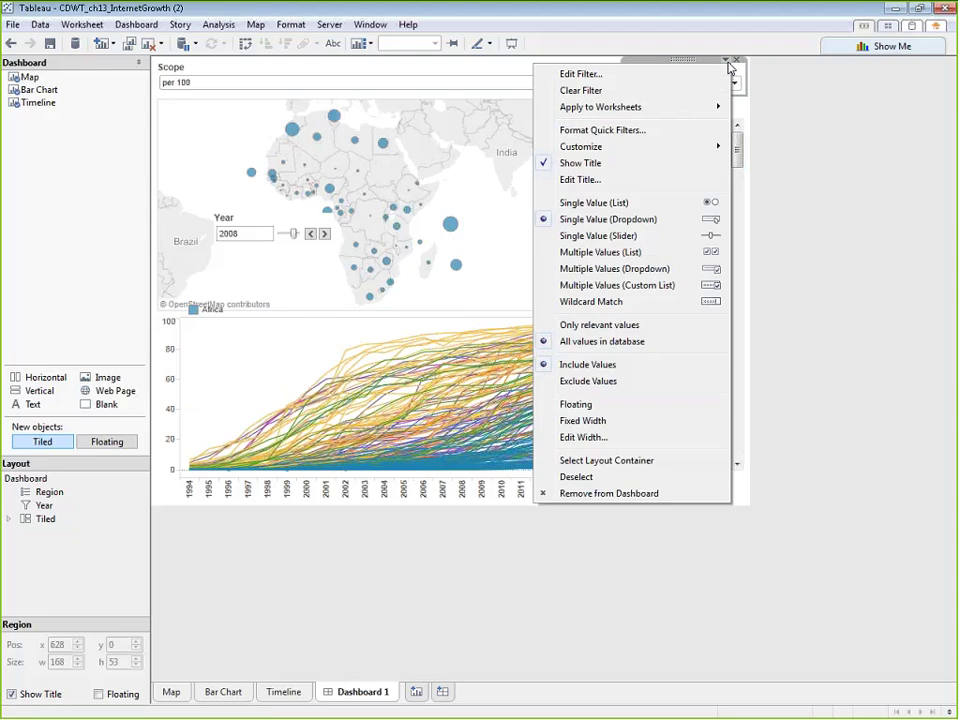
{"action": "mouse_move", "coordinate": [716, 107]}
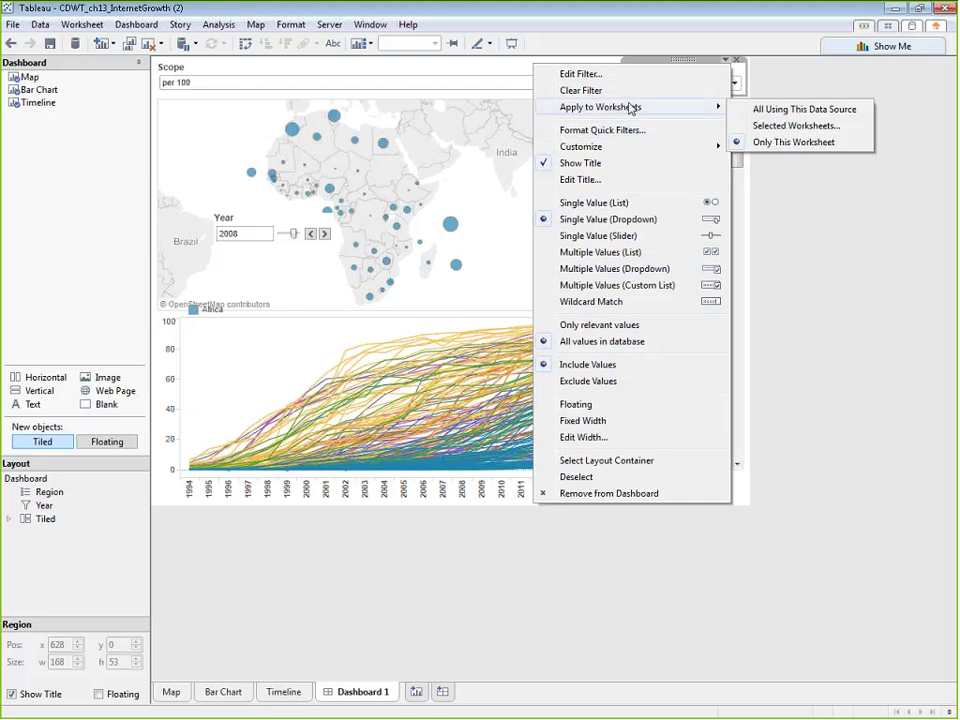
{"action": "left_click", "coordinate": [776, 110]}
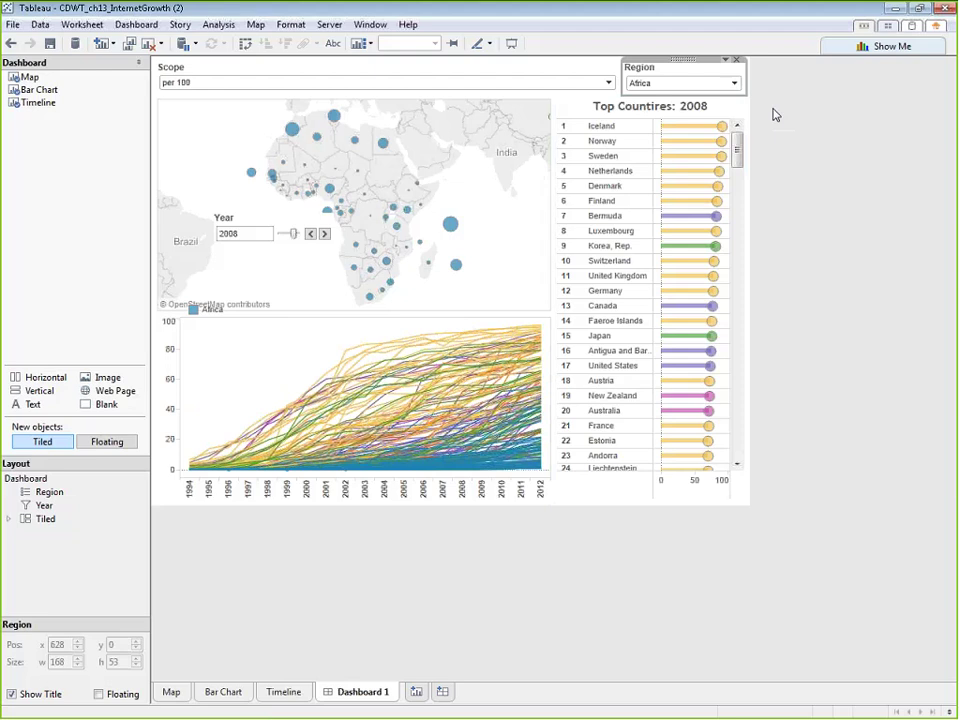
{"action": "left_click", "coordinate": [772, 118]}
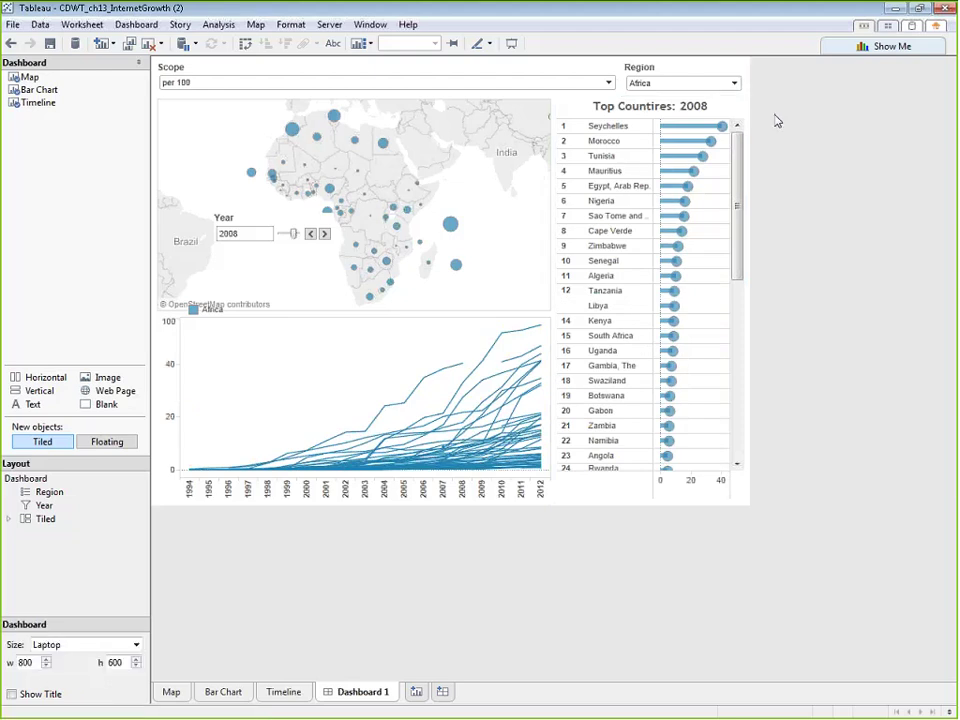
Test the Region filter on the whole dashboard, choosing Asia first and Europe second.
{"action": "left_click", "coordinate": [733, 84]}
{"action": "left_click", "coordinate": [671, 134]}
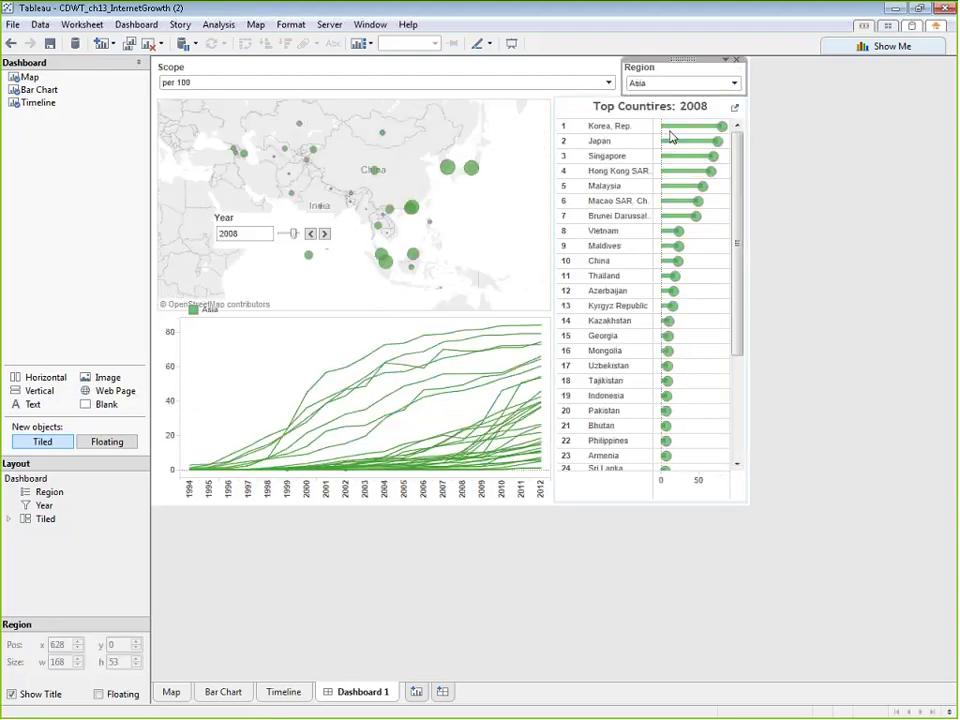
{"action": "left_click", "coordinate": [733, 84]}
{"action": "left_click", "coordinate": [645, 143]}
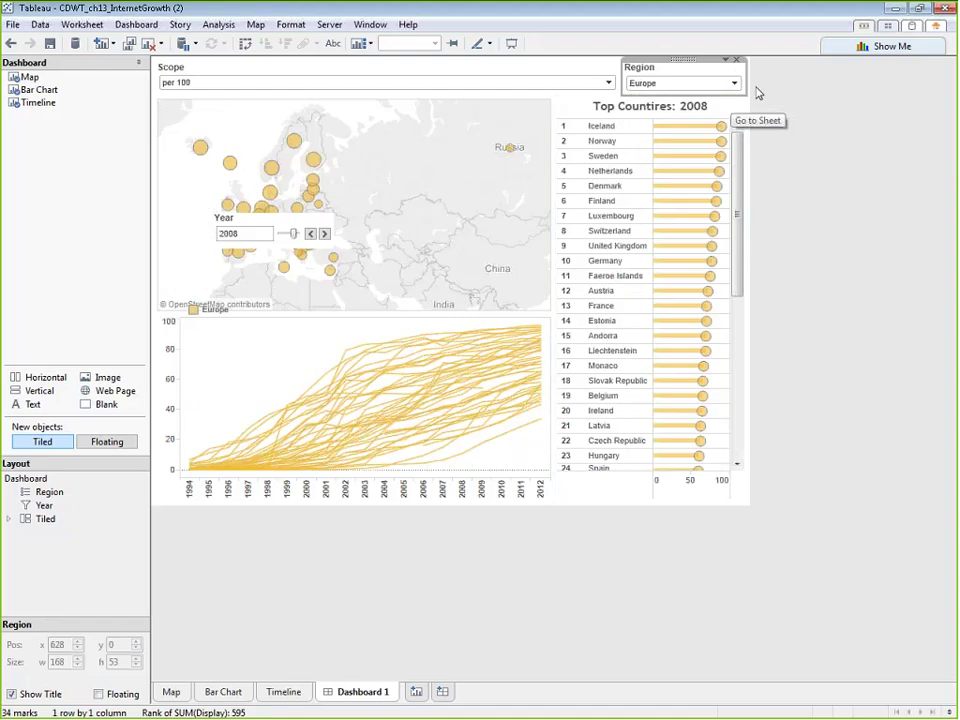
Reset the dashboard's Region filter to (All).
{"action": "left_click", "coordinate": [733, 84]}
{"action": "left_click", "coordinate": [687, 115]}
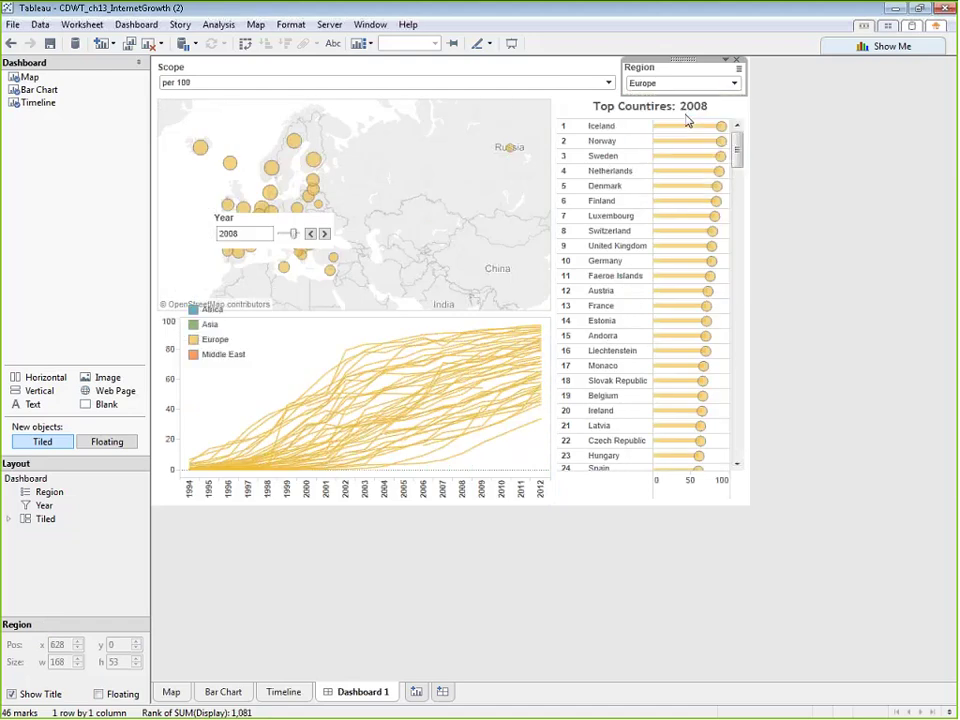
{"action": "left_click", "coordinate": [891, 180]}
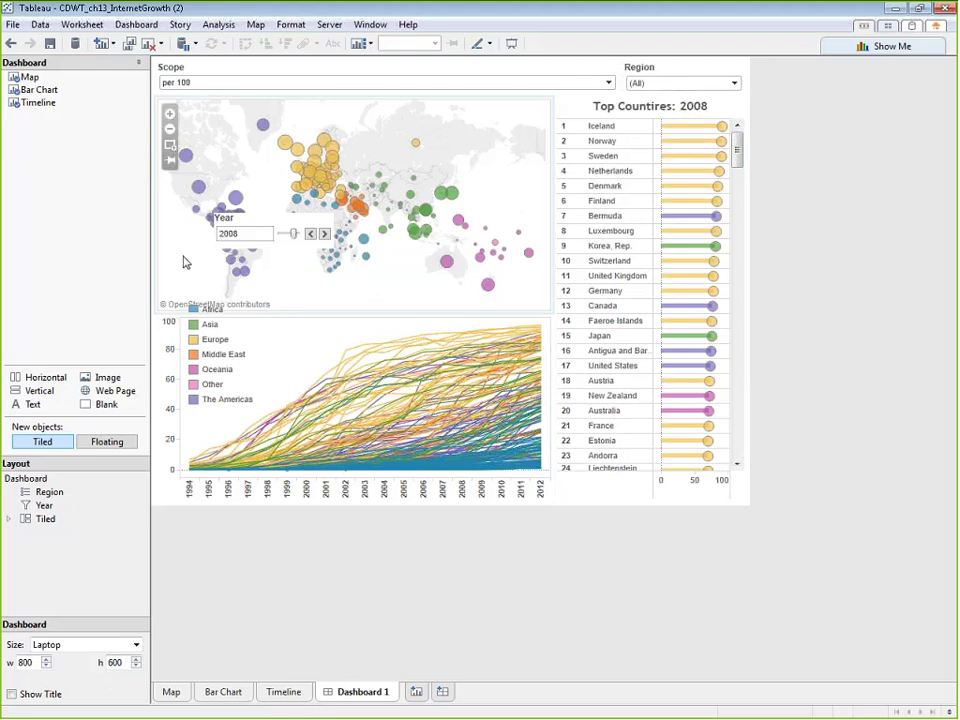
Move the floating Year filter off the map, dock it beneath the timeline, and reduce its height to 55.
{"action": "left_click", "coordinate": [265, 226]}
{"action": "left_click_drag", "start_coordinate": [265, 226], "coordinate": [350, 271]}
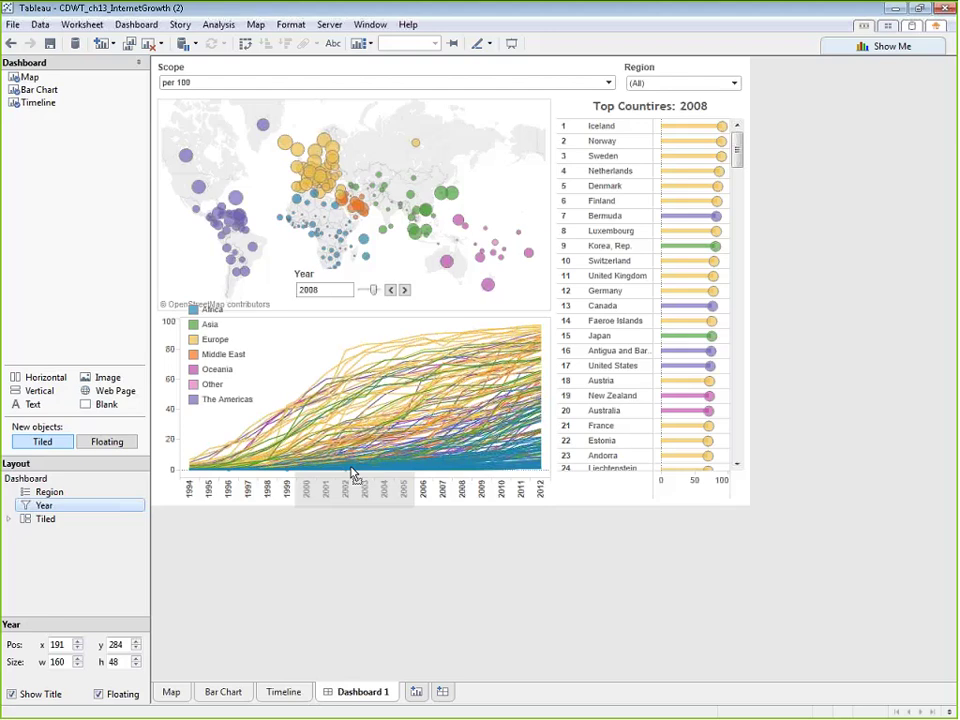
{"action": "left_click_drag", "start_coordinate": [352, 474], "coordinate": [335, 485]}
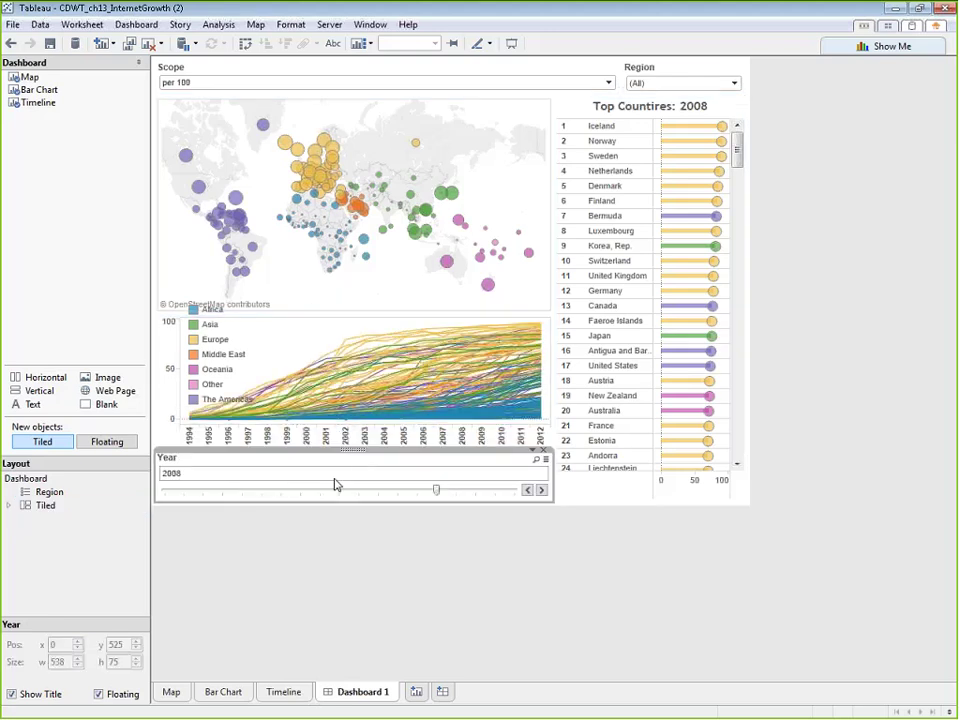
{"action": "left_click", "coordinate": [381, 471]}
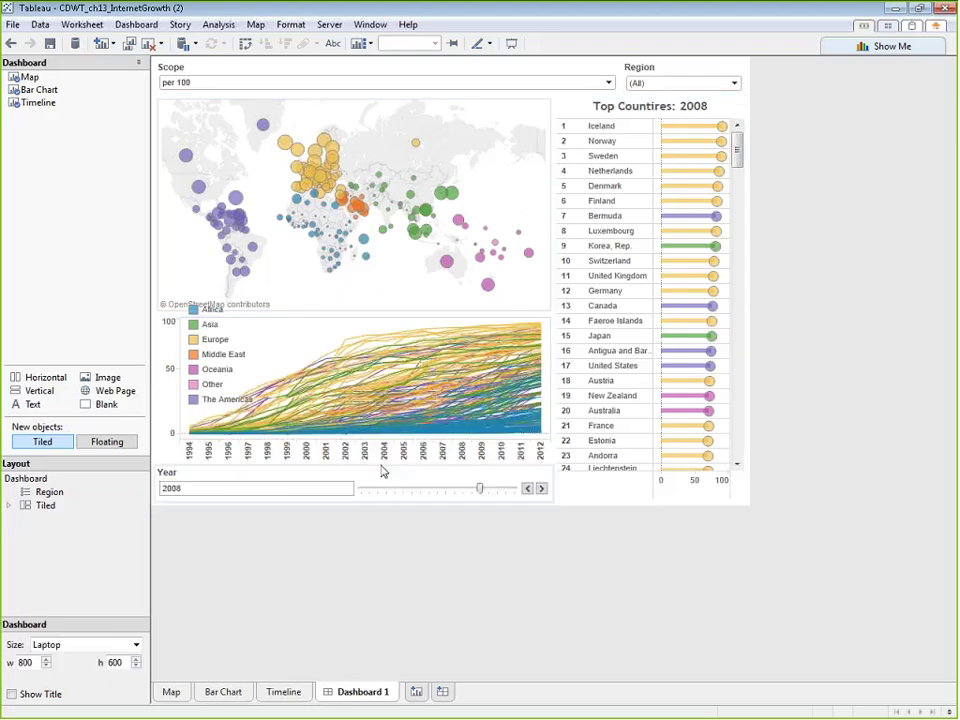
Step the Year filter back to 2006.
{"action": "left_click", "coordinate": [510, 497]}
{"action": "left_click", "coordinate": [527, 488]}
{"action": "left_click", "coordinate": [527, 488]}
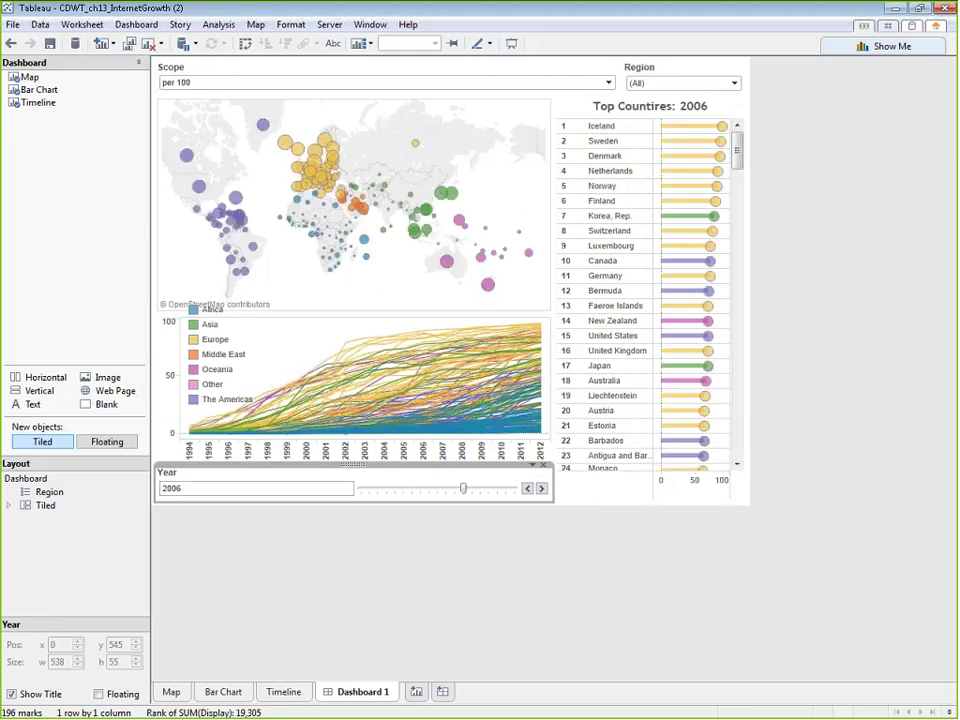
Hide the Year filter's title and its value readout, leaving only the slider with its step buttons.
{"action": "left_click", "coordinate": [533, 466]}
{"action": "left_click", "coordinate": [424, 412]}
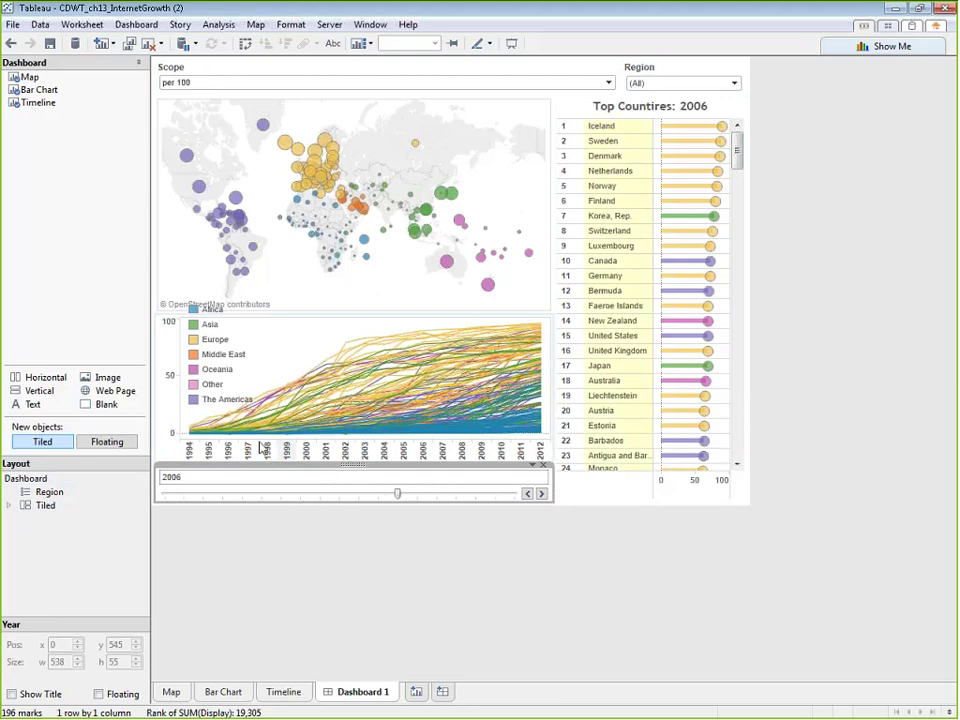
{"action": "left_click", "coordinate": [534, 467]}
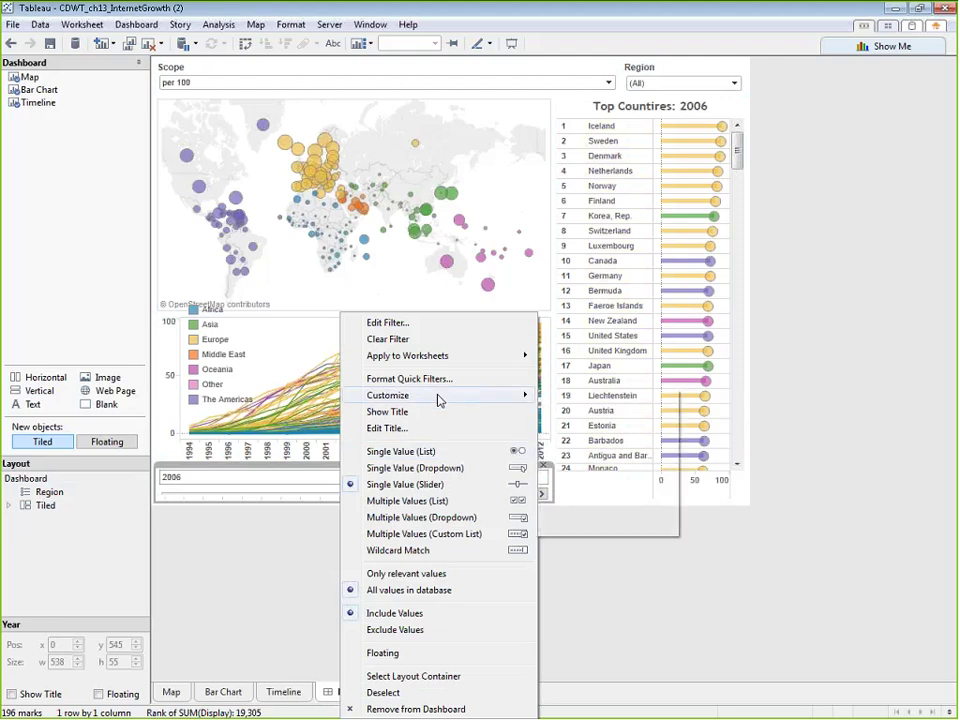
{"action": "mouse_move", "coordinate": [439, 396]}
{"action": "left_click", "coordinate": [566, 421]}
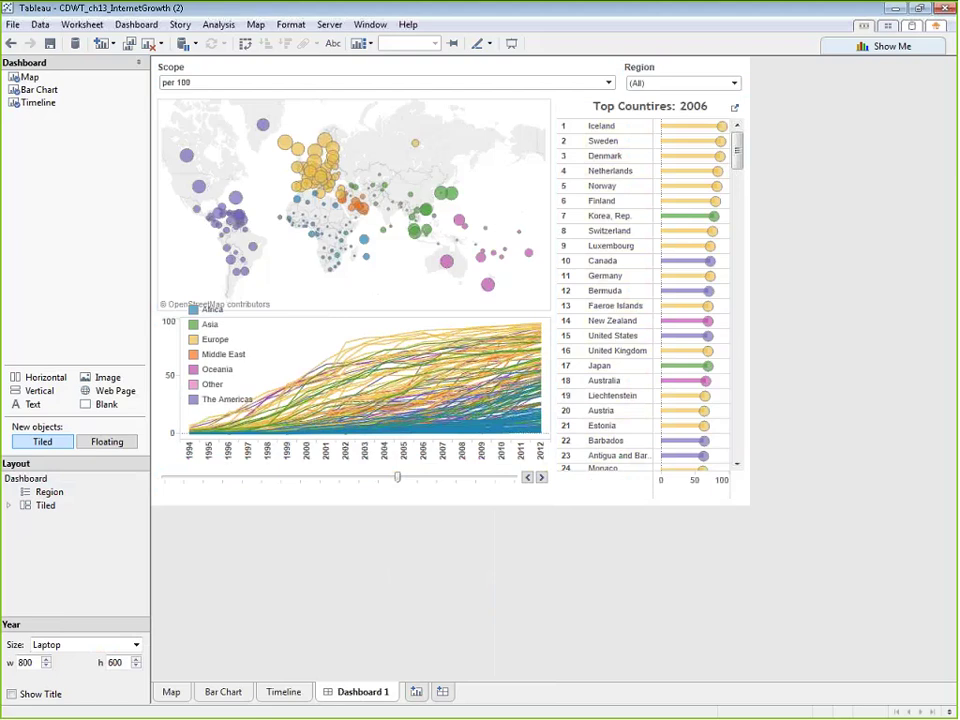
Step the Year slider back to 2002.
{"action": "left_click", "coordinate": [528, 478]}
{"action": "left_click", "coordinate": [528, 478]}
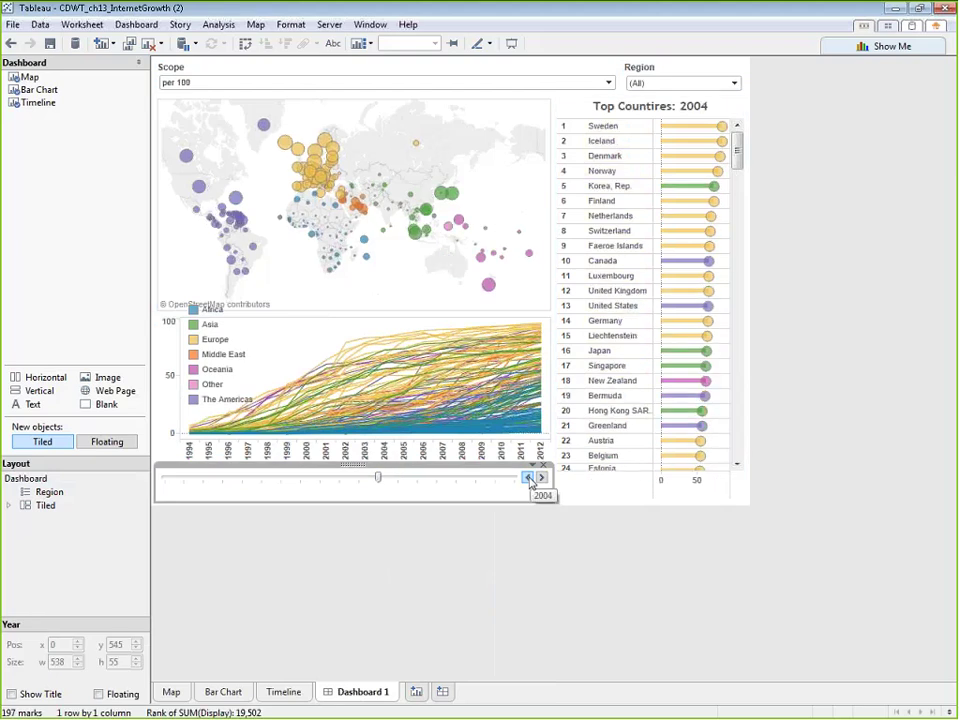
{"action": "left_click", "coordinate": [528, 478]}
{"action": "left_click", "coordinate": [528, 478]}
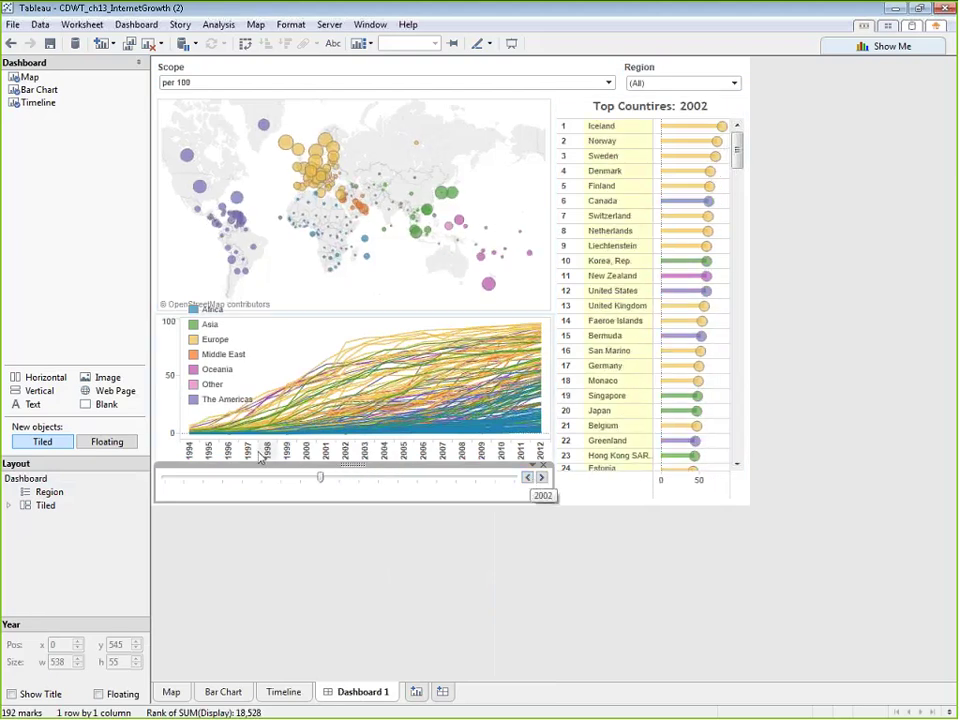
Narrow the timeline's vertical axis area until its value labels are hidden.
{"action": "left_click", "coordinate": [172, 395]}
{"action": "left_click_drag", "start_coordinate": [175, 420], "coordinate": [170, 427]}
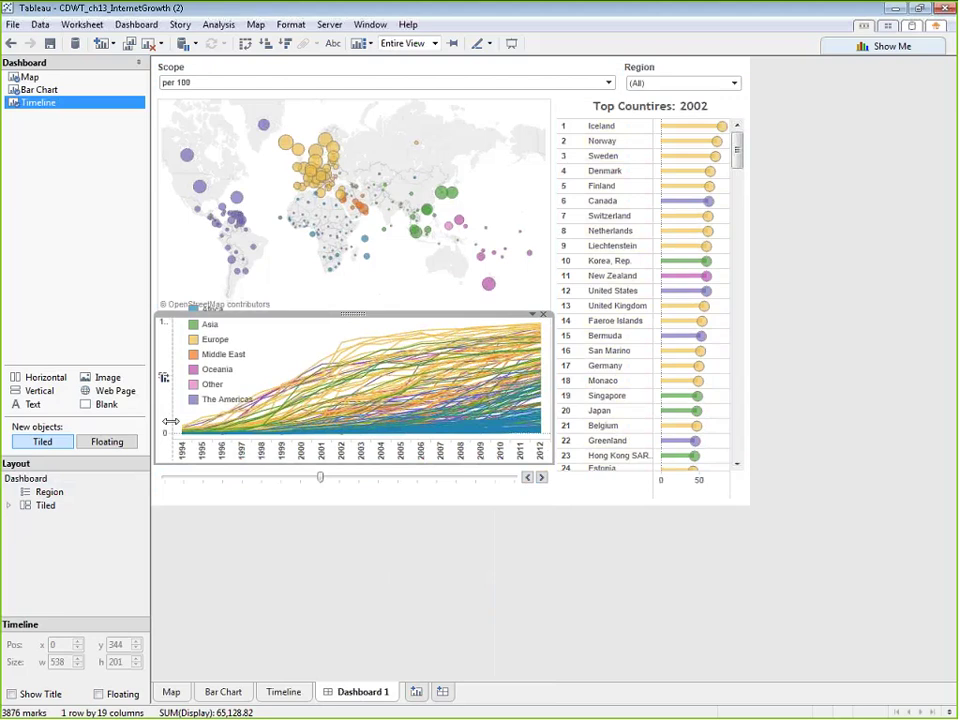
{"action": "left_click_drag", "start_coordinate": [170, 379], "coordinate": [161, 378]}
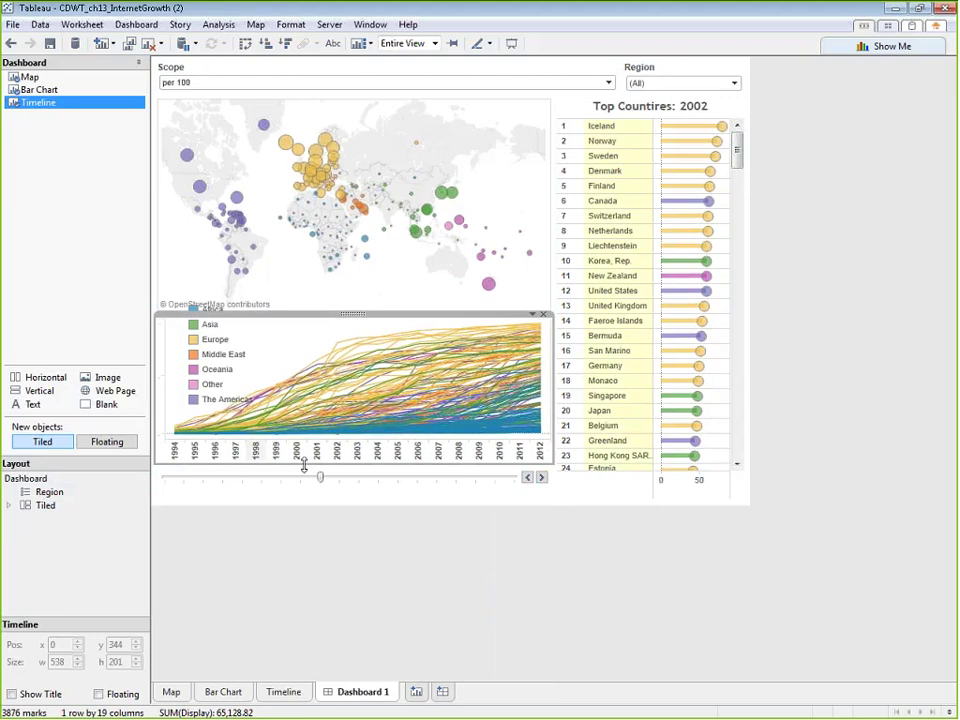
Step the Year slider back to 1999 and lower its upper edge to give the timeline more height.
{"action": "left_click", "coordinate": [529, 479]}
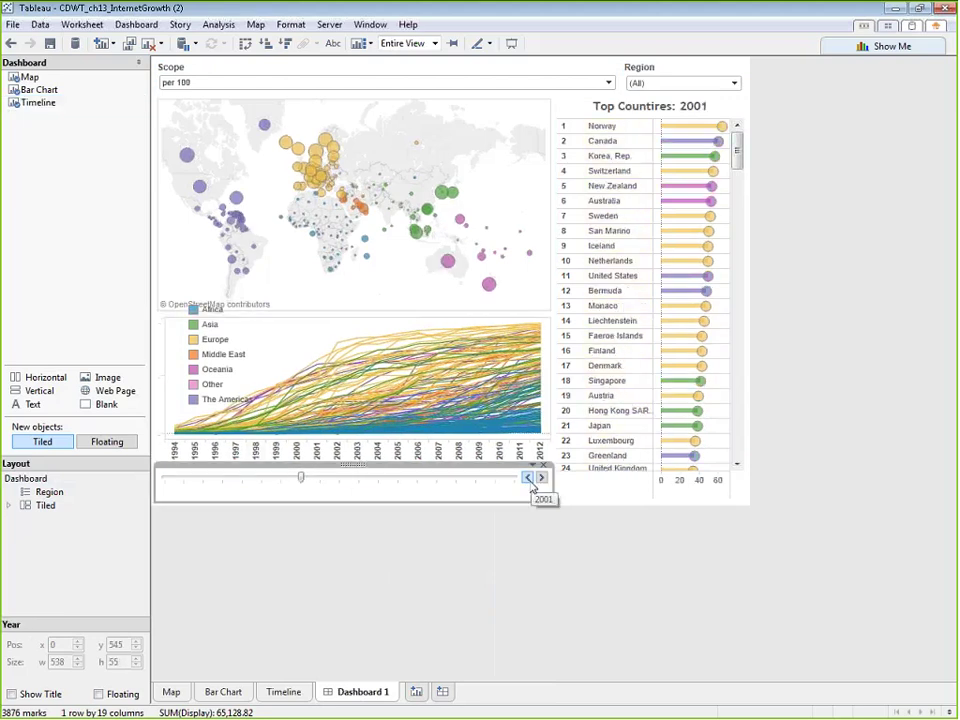
{"action": "left_click", "coordinate": [529, 478]}
{"action": "left_click", "coordinate": [529, 478]}
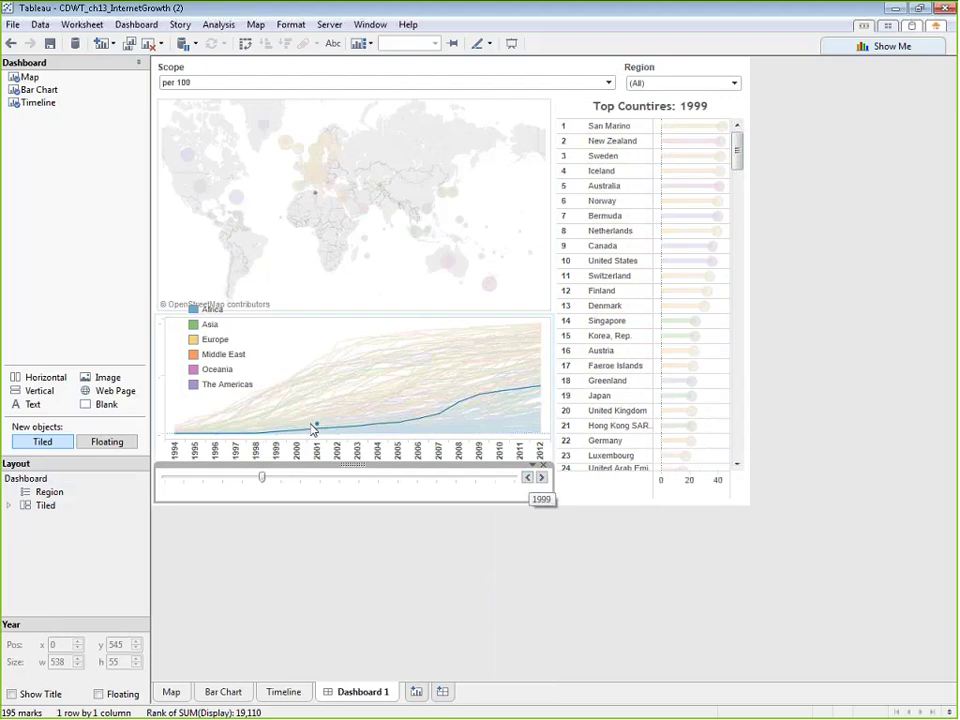
{"action": "left_click_drag", "start_coordinate": [337, 463], "coordinate": [339, 482]}
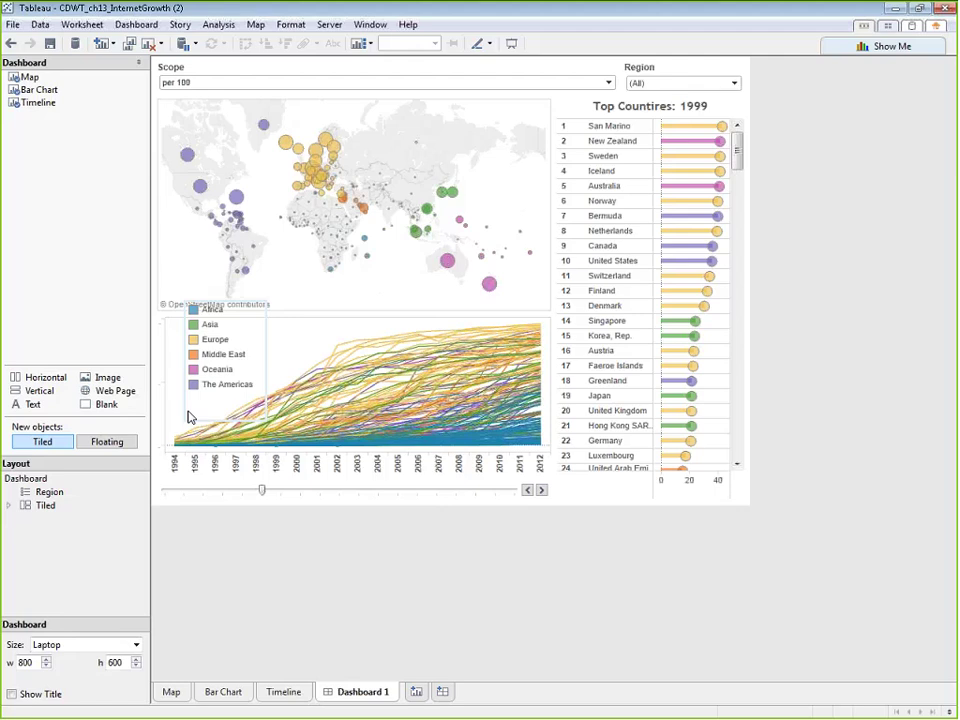
Move the floating Region color legend fully inside the timeline's upper-left area.
{"action": "left_click", "coordinate": [246, 326]}
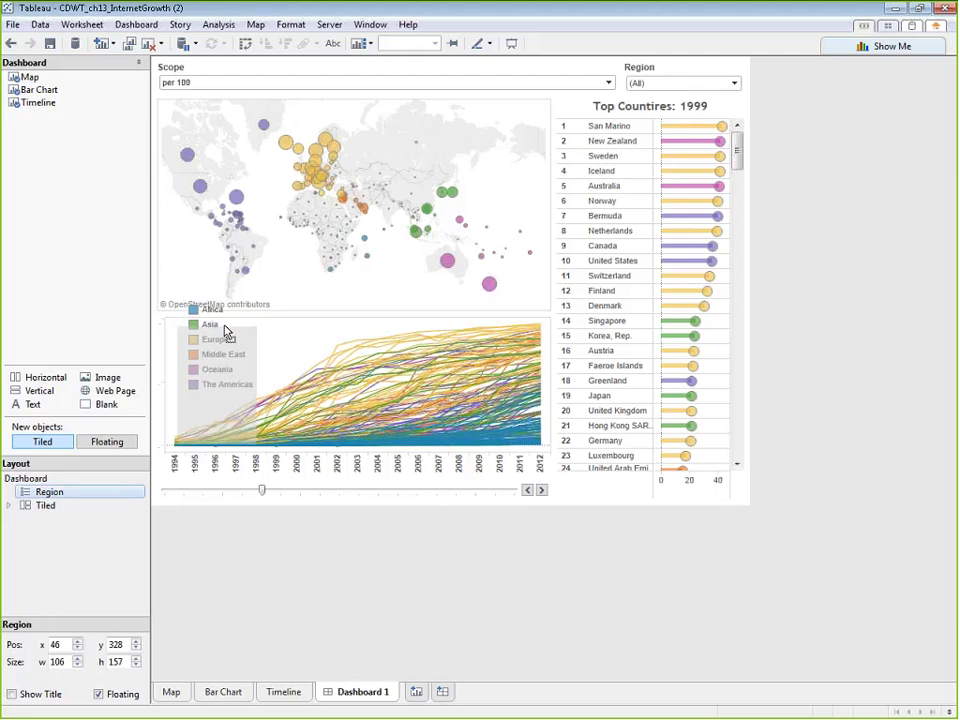
{"action": "left_click_drag", "start_coordinate": [226, 332], "coordinate": [221, 317]}
{"action": "left_click", "coordinate": [294, 353]}
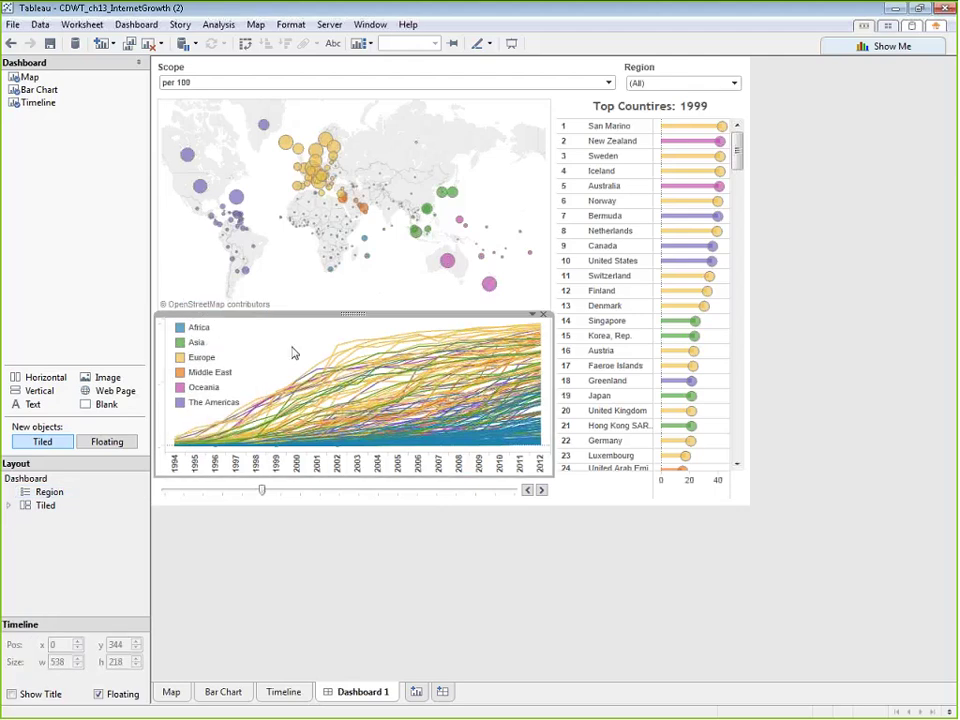
{"action": "left_click", "coordinate": [833, 344]}
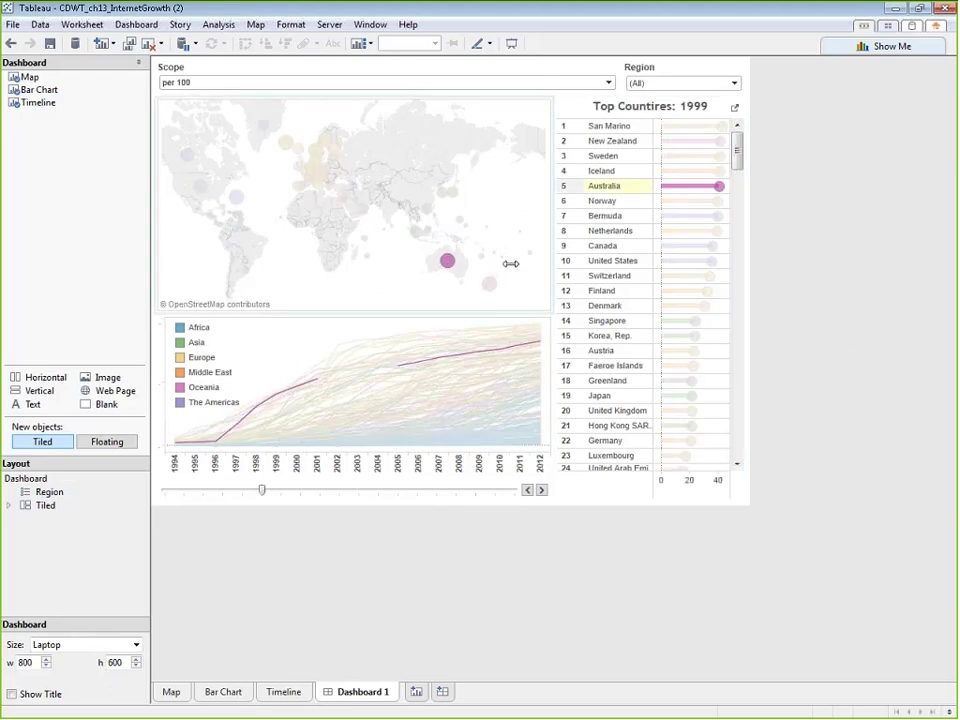
{"action": "mouse_move", "coordinate": [496, 290]}
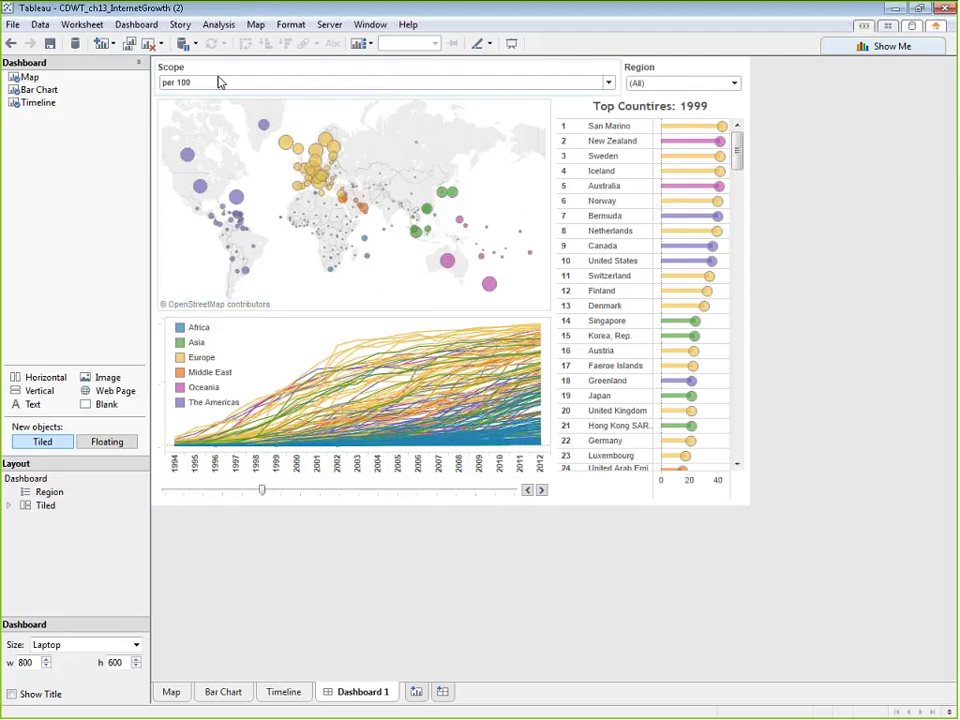
Add the dashboard title "Exploring the Growth of the Internet" in 18-point bold above the filters and increase its area's height.
{"action": "mouse_move", "coordinate": [43, 407]}
{"action": "left_mouse_down"}
{"action": "mouse_move", "coordinate": [162, 449]}
{"action": "mouse_move", "coordinate": [253, 124]}
{"action": "mouse_move", "coordinate": [253, 69]}
{"action": "mouse_move", "coordinate": [347, 56]}
{"action": "mouse_move", "coordinate": [344, 82]}
{"action": "left_mouse_up"}
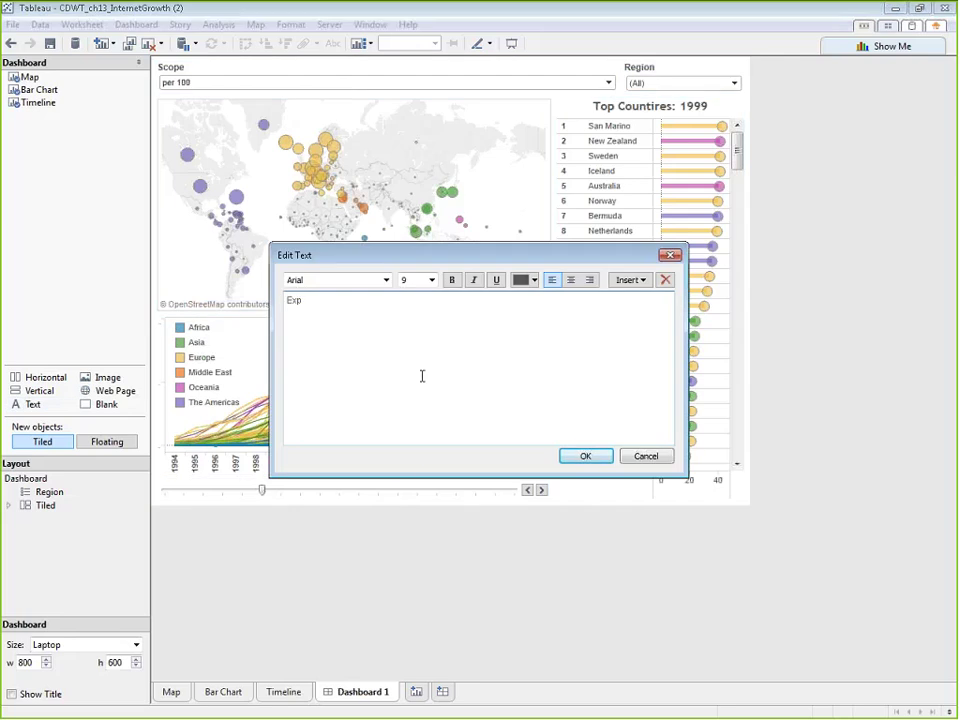
{"action": "type", "text": "Exploring the Growth of the Internet"}
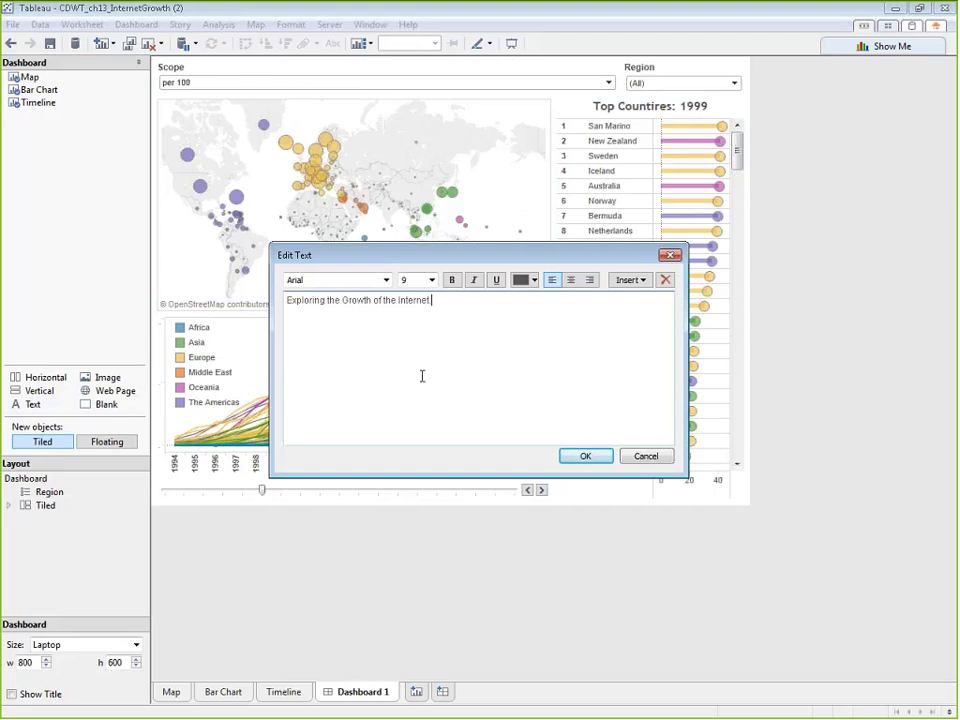
{"action": "key", "text": "ctrl+a"}
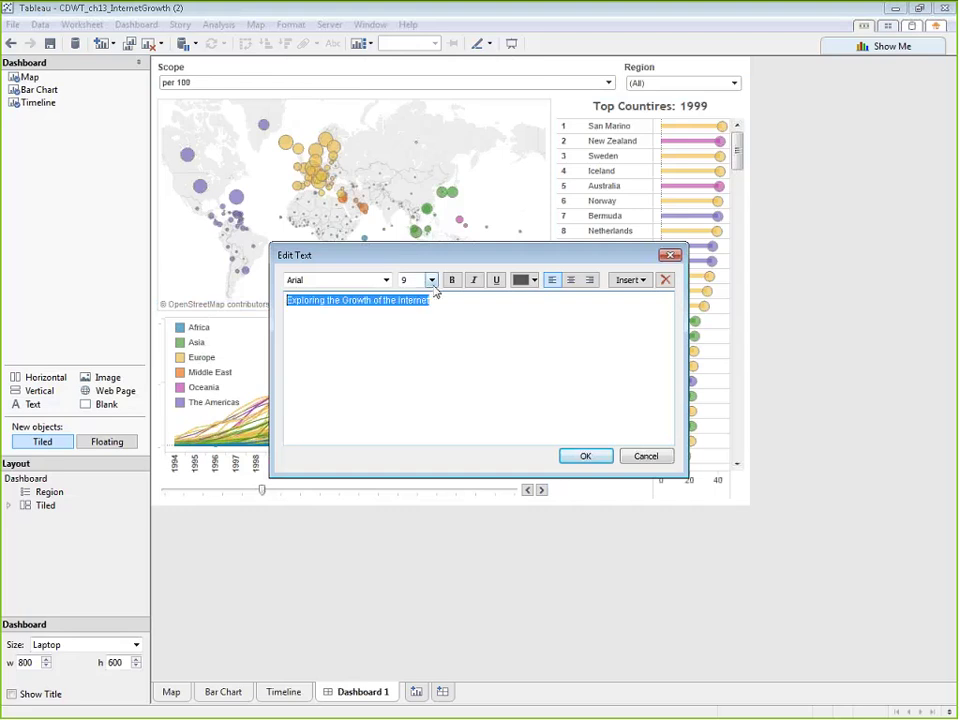
{"action": "left_click", "coordinate": [431, 280]}
{"action": "left_click", "coordinate": [407, 406]}
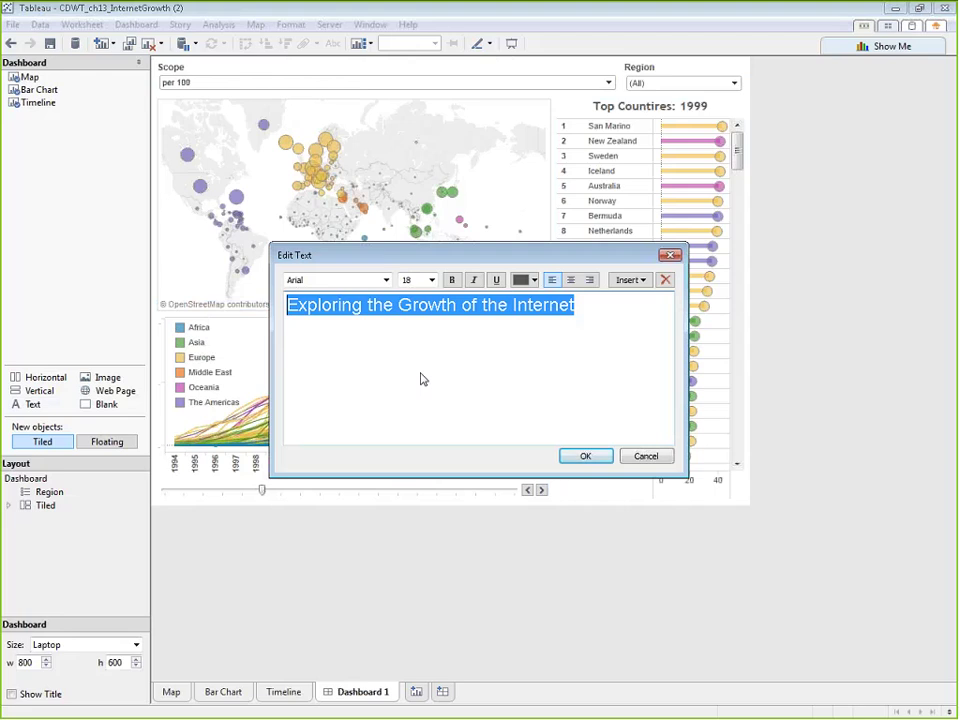
{"action": "left_click", "coordinate": [452, 280]}
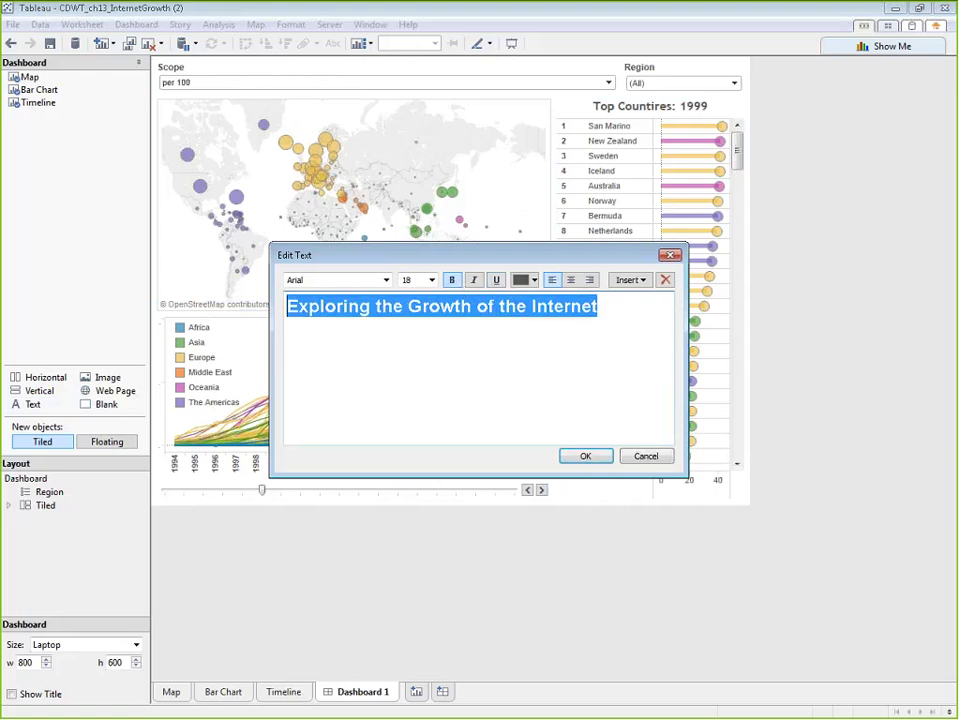
{"action": "left_click", "coordinate": [587, 457]}
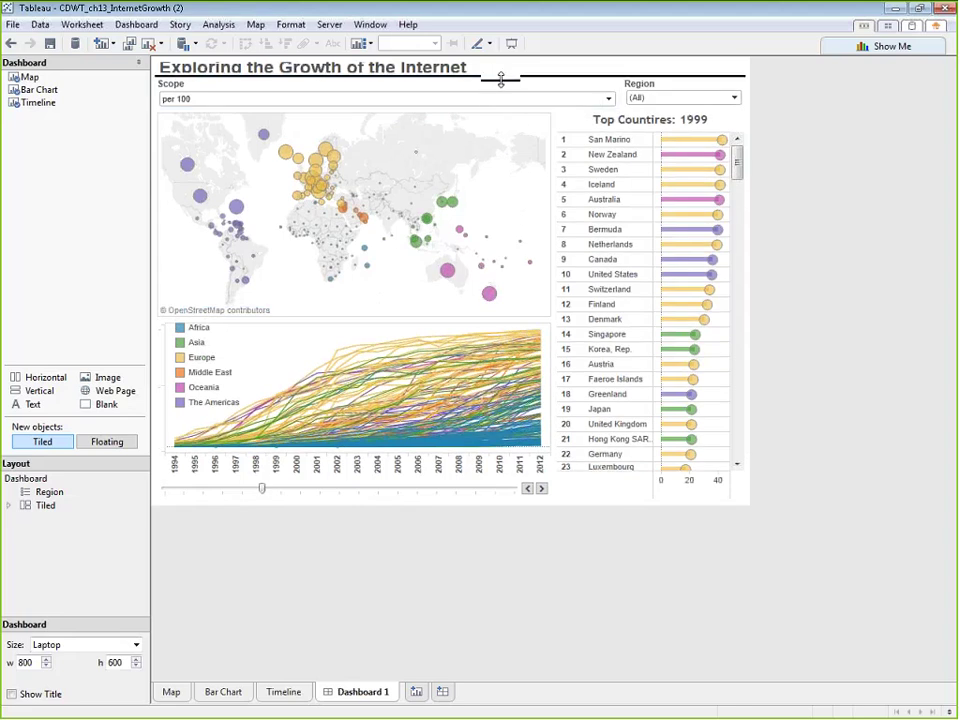
{"action": "left_click_drag", "start_coordinate": [501, 79], "coordinate": [456, 122]}
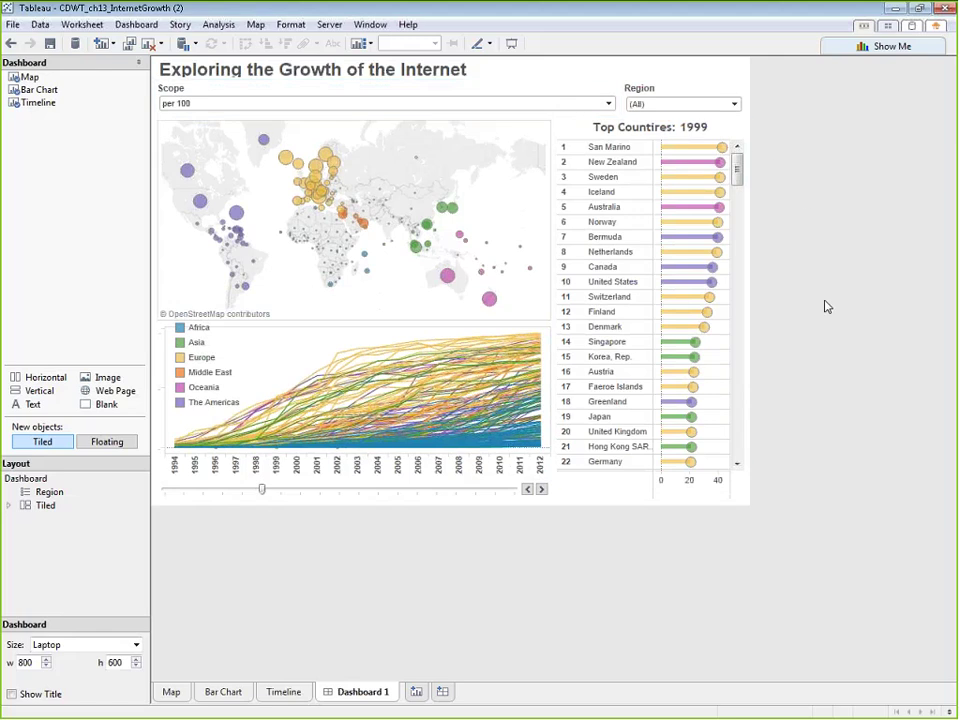
Shrink the Region color legend to a height of 136 and reposition it within the timeline at x 22, y 364.
{"action": "left_click", "coordinate": [229, 332]}
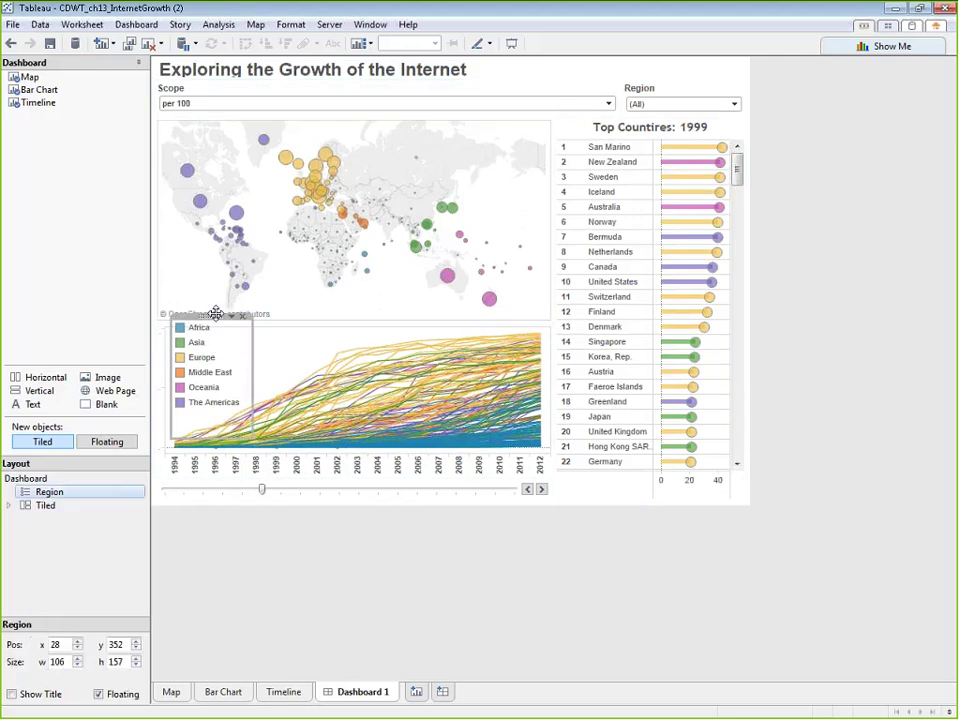
{"action": "mouse_move", "coordinate": [183, 316]}
{"action": "left_mouse_down"}
{"action": "mouse_move", "coordinate": [185, 342]}
{"action": "mouse_move", "coordinate": [192, 322]}
{"action": "left_mouse_up"}
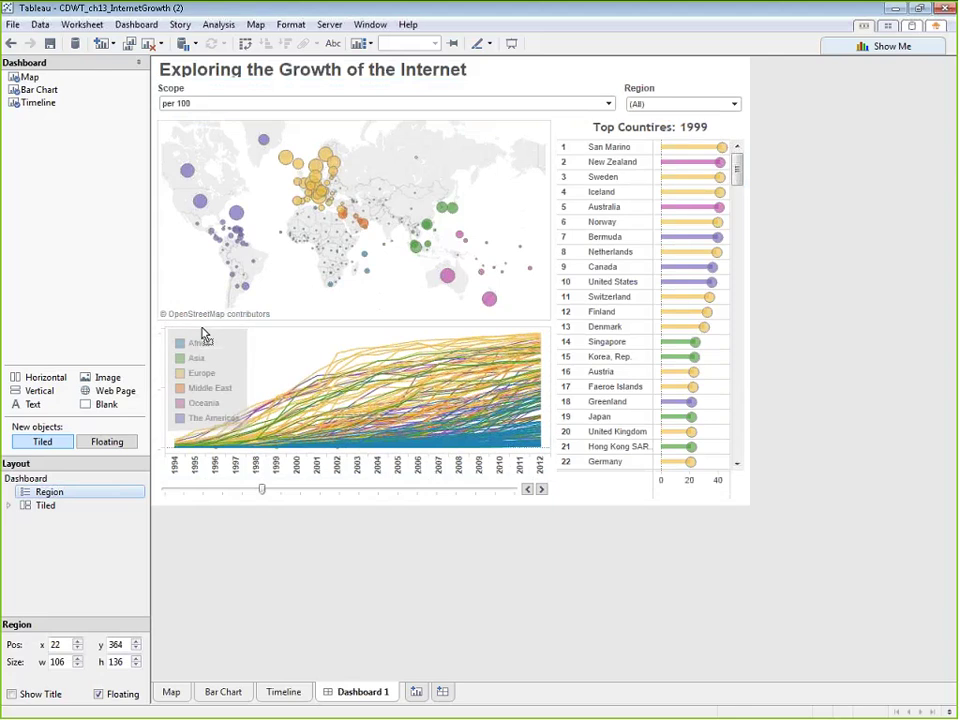
{"action": "left_click", "coordinate": [280, 345]}
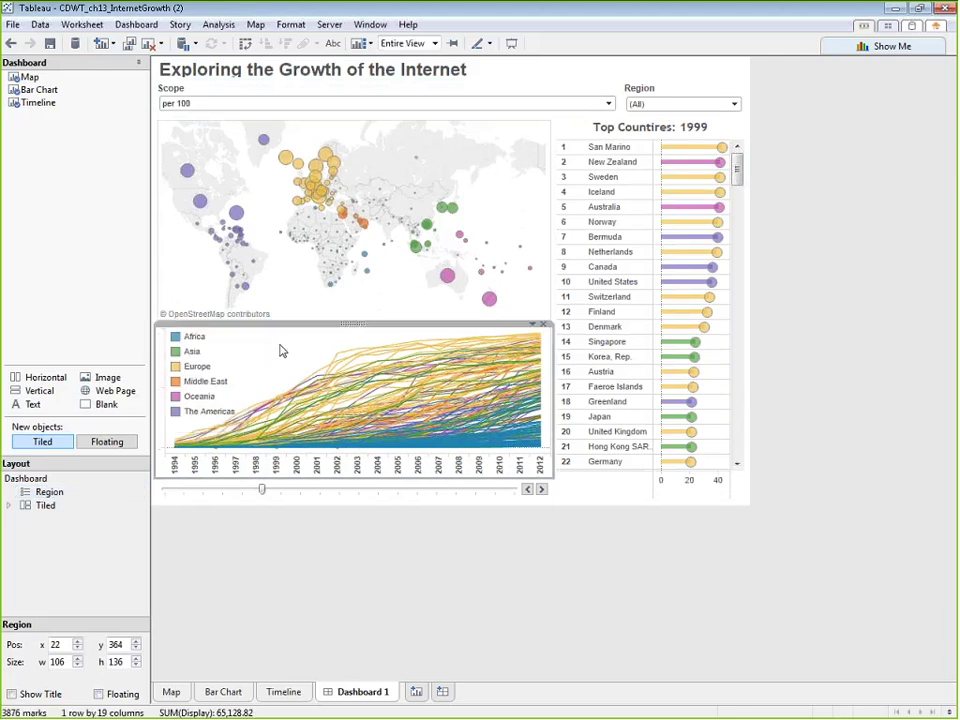
{"action": "left_click", "coordinate": [898, 529]}
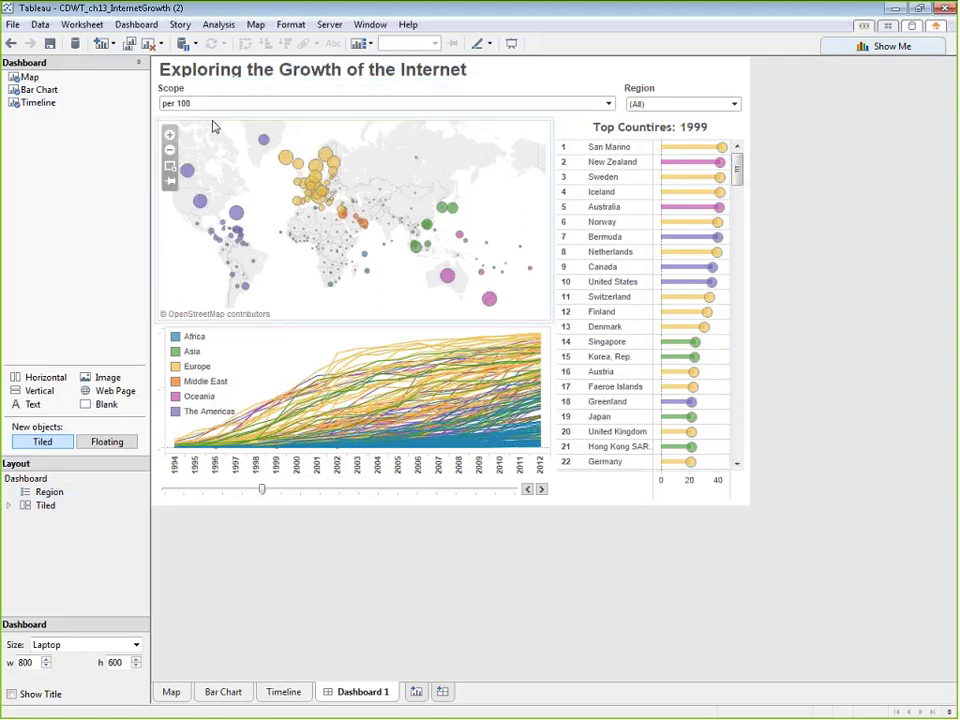
Add the text "Choose the scope and region with the drop down filters:" before the Scope control and widen that control slightly.
{"action": "left_click_drag", "start_coordinate": [33, 404], "coordinate": [172, 102]}
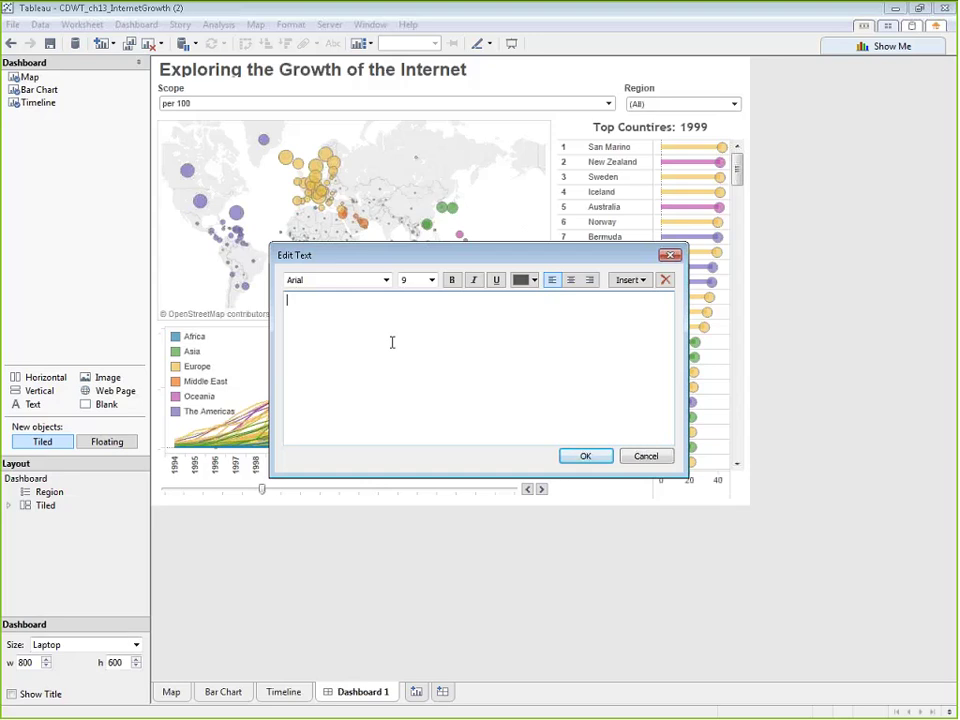
{"action": "type", "text": "Choose the scope and region with the drop down filters:"}
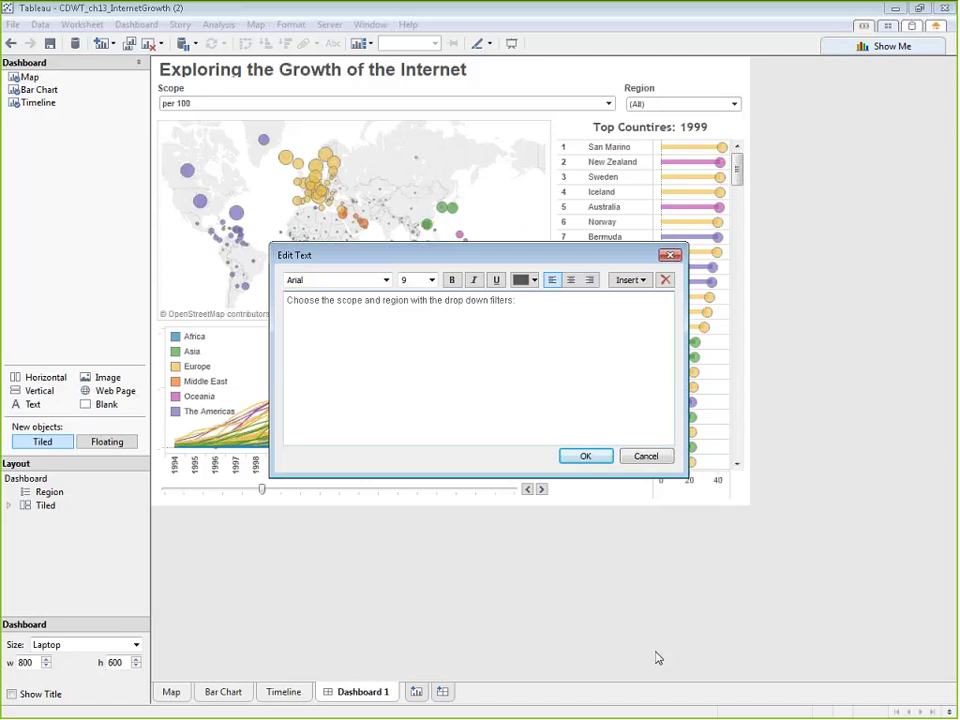
{"action": "left_click", "coordinate": [585, 456]}
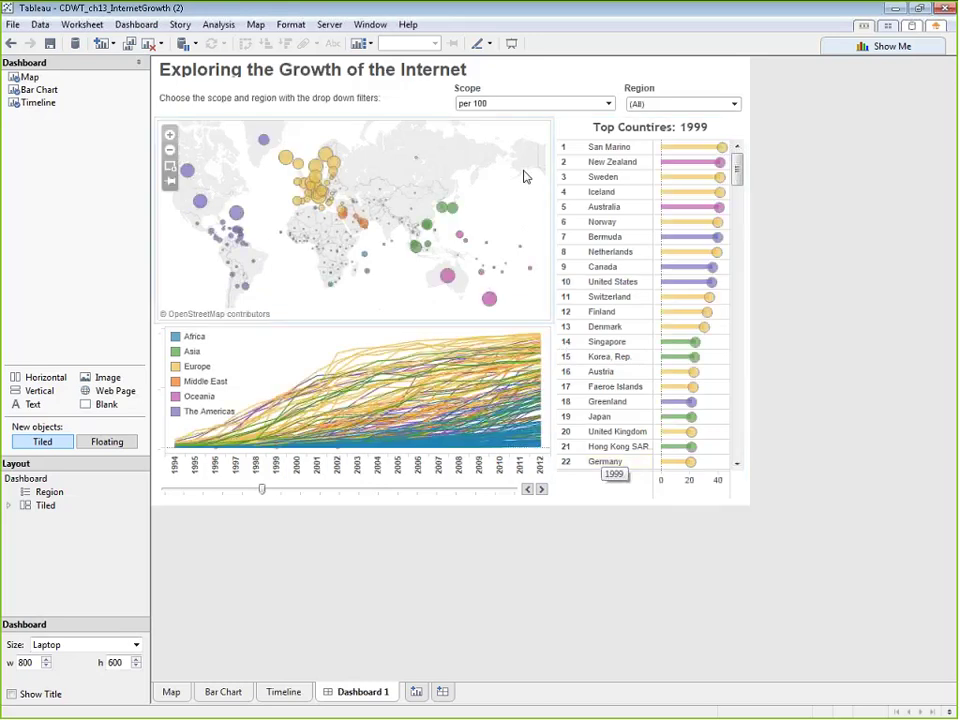
{"action": "left_click_drag", "start_coordinate": [451, 103], "coordinate": [438, 103]}
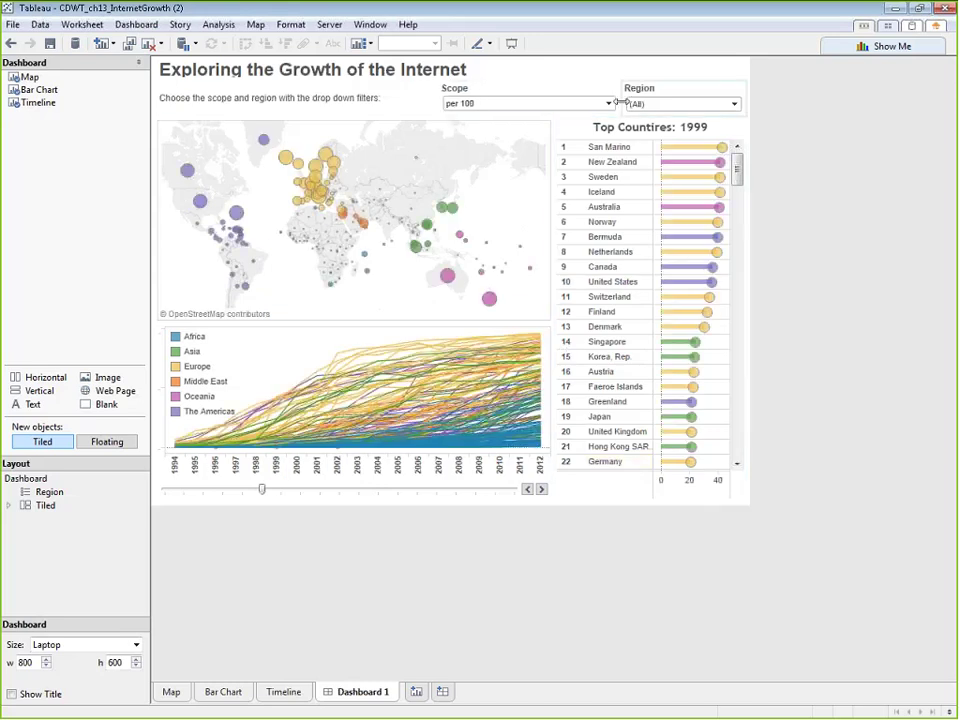
Widen the Region filter control by moving its border with the Scope control toward Scope.
{"action": "left_click_drag", "start_coordinate": [621, 103], "coordinate": [589, 108]}
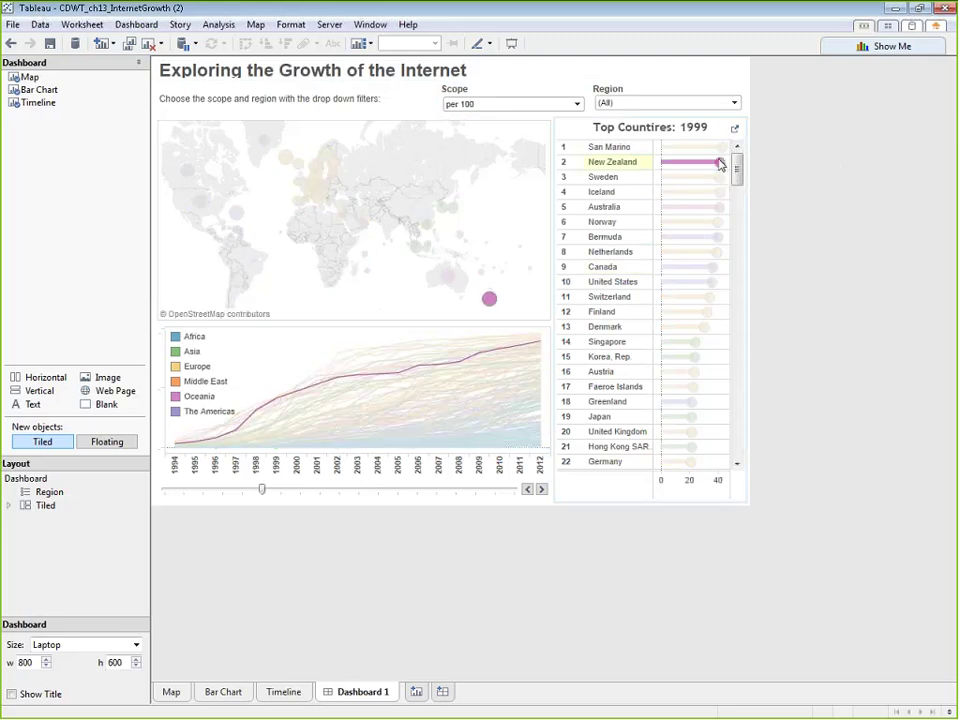
On the Bar Chart sheet, set the color transparency of the circle marks to 100%, and return to Dashboard 1.
{"action": "mouse_move", "coordinate": [718, 167]}
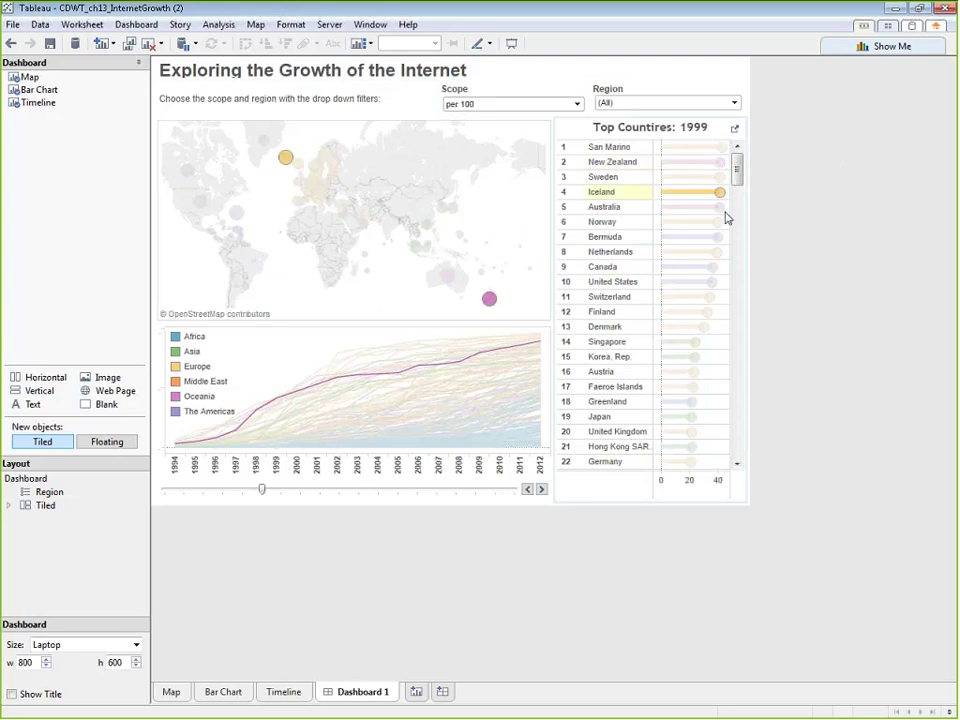
{"action": "left_click", "coordinate": [736, 130]}
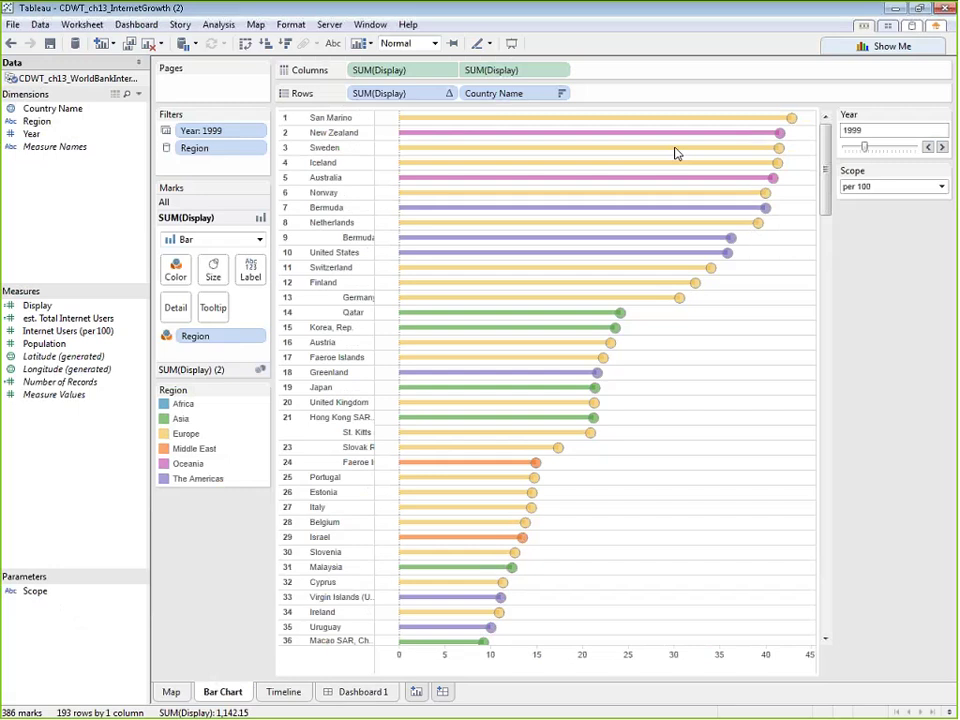
{"action": "left_click", "coordinate": [224, 370]}
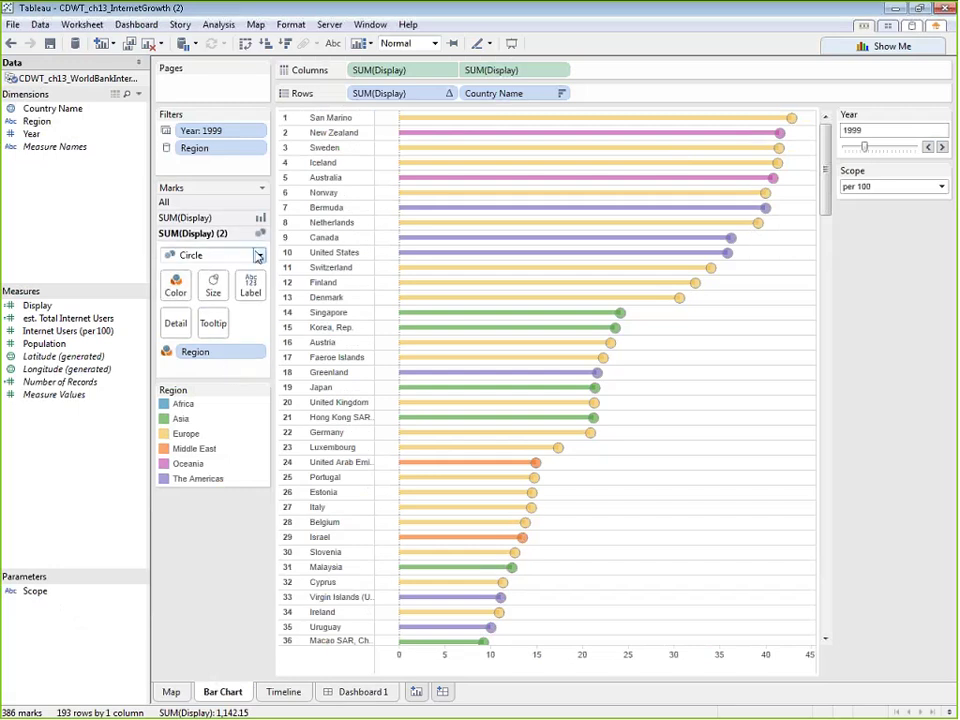
{"action": "left_click", "coordinate": [175, 285]}
{"action": "left_click_drag", "start_coordinate": [223, 371], "coordinate": [249, 369]}
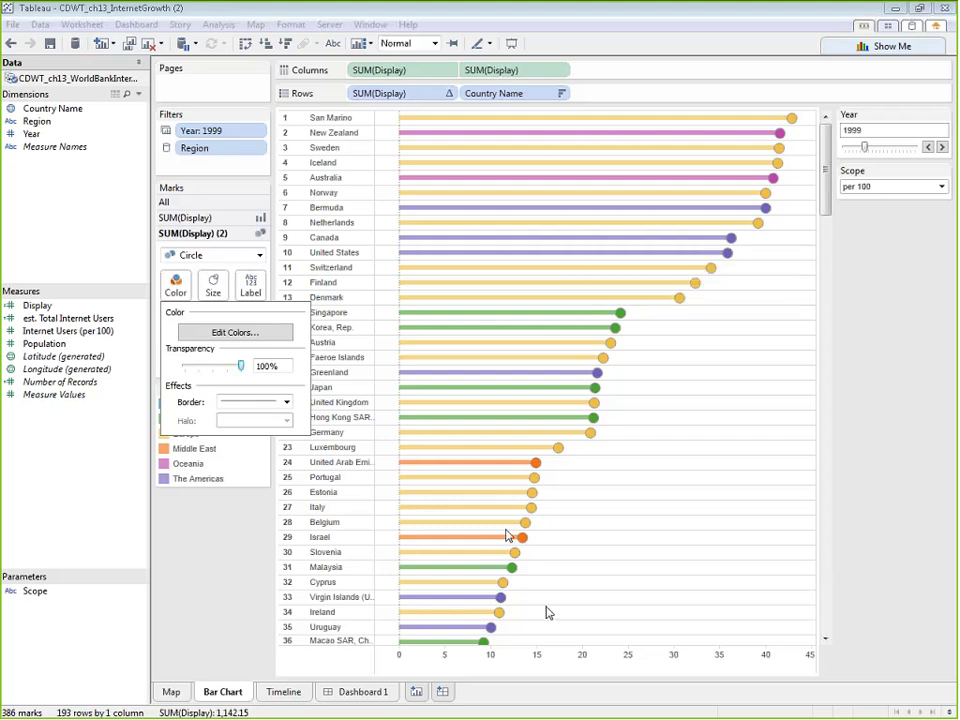
{"action": "left_click", "coordinate": [362, 692]}
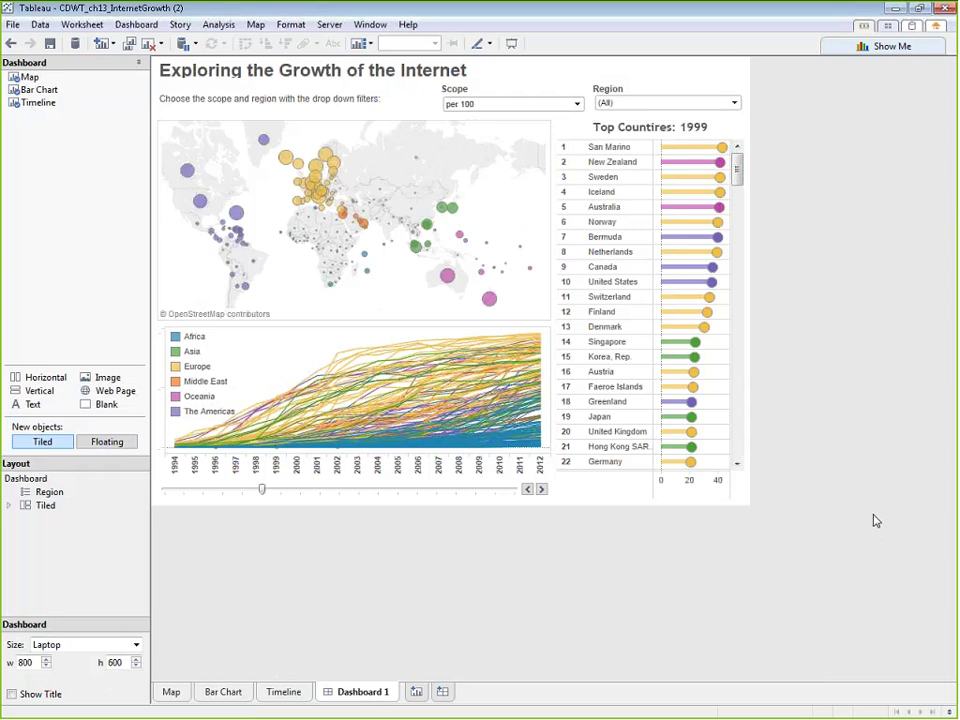
Set the dashboard's Year slider to 2012.
{"action": "mouse_move", "coordinate": [448, 280]}
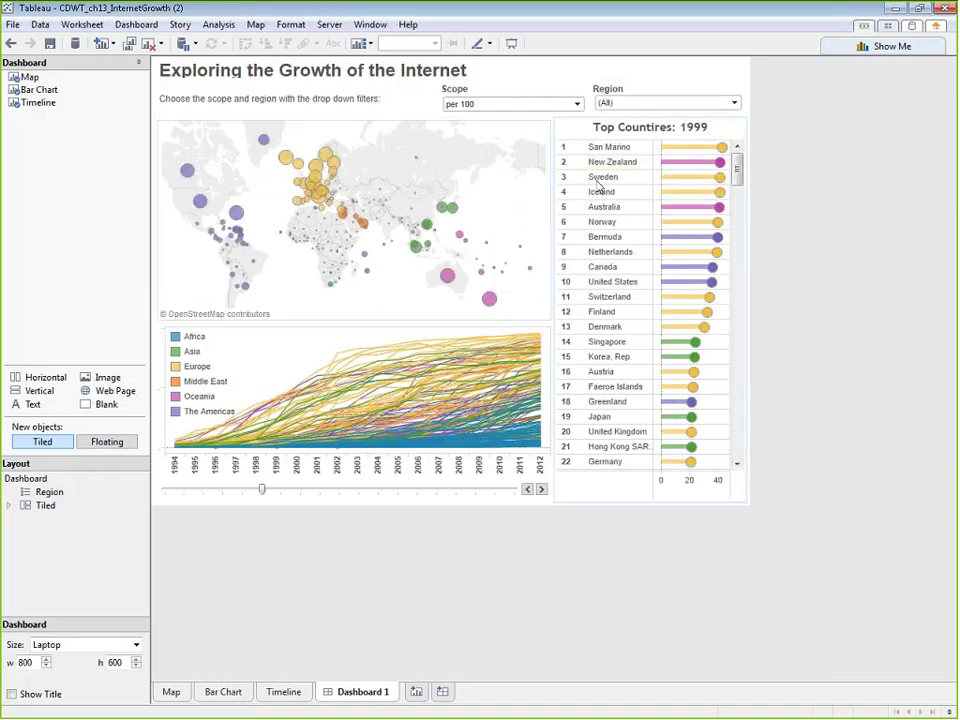
{"action": "left_click", "coordinate": [738, 175]}
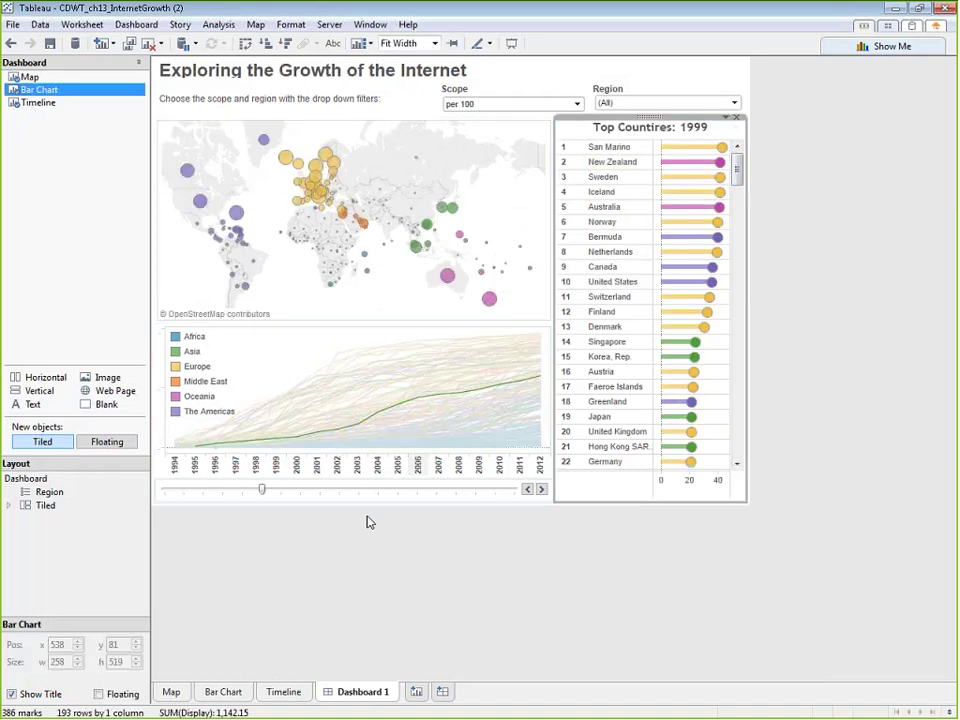
{"action": "left_click_drag", "start_coordinate": [262, 489], "coordinate": [519, 487]}
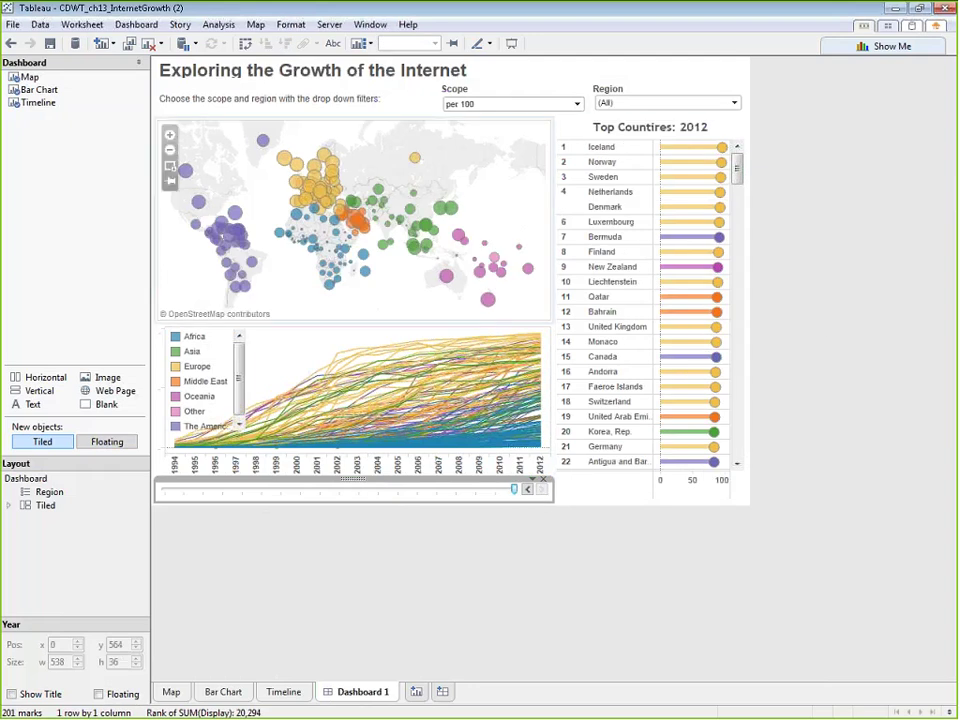
Raise the boundary between the map and the timeline, making the timeline 225 high.
{"action": "left_click", "coordinate": [305, 319]}
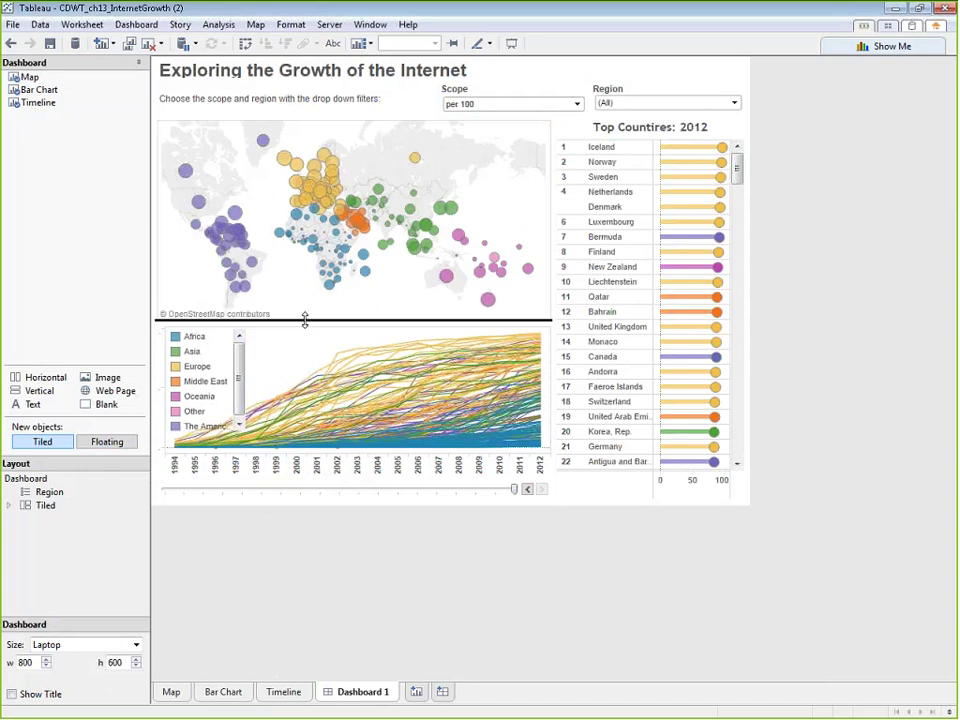
{"action": "left_click_drag", "start_coordinate": [305, 319], "coordinate": [292, 300]}
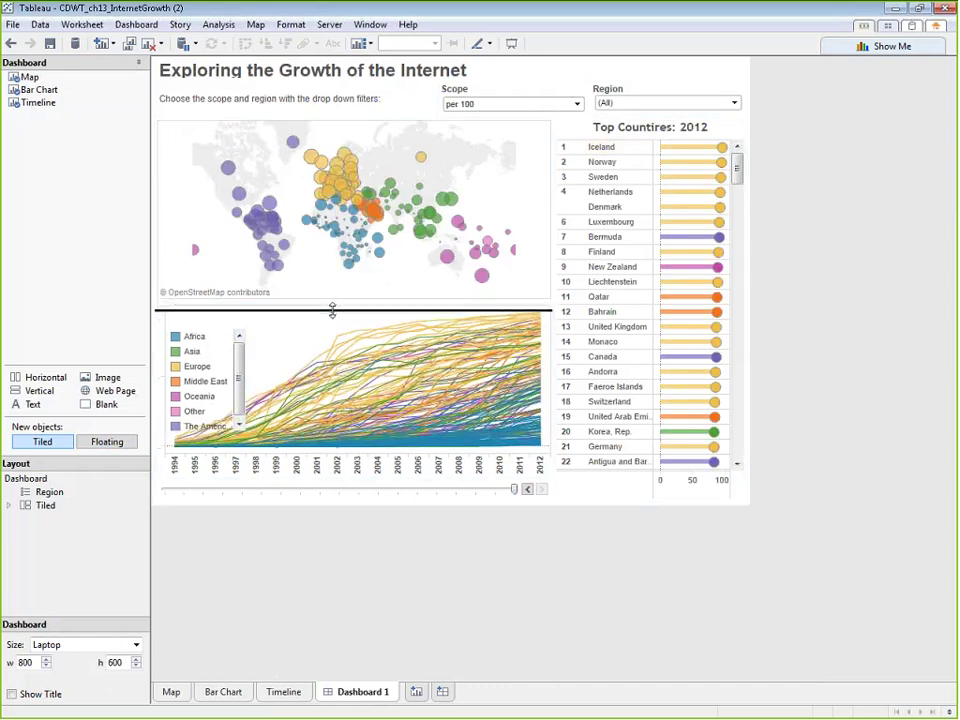
Move the floating Region legend up within the timeline and make it taller so all region entries fit without scrolling.
{"action": "left_click", "coordinate": [209, 344]}
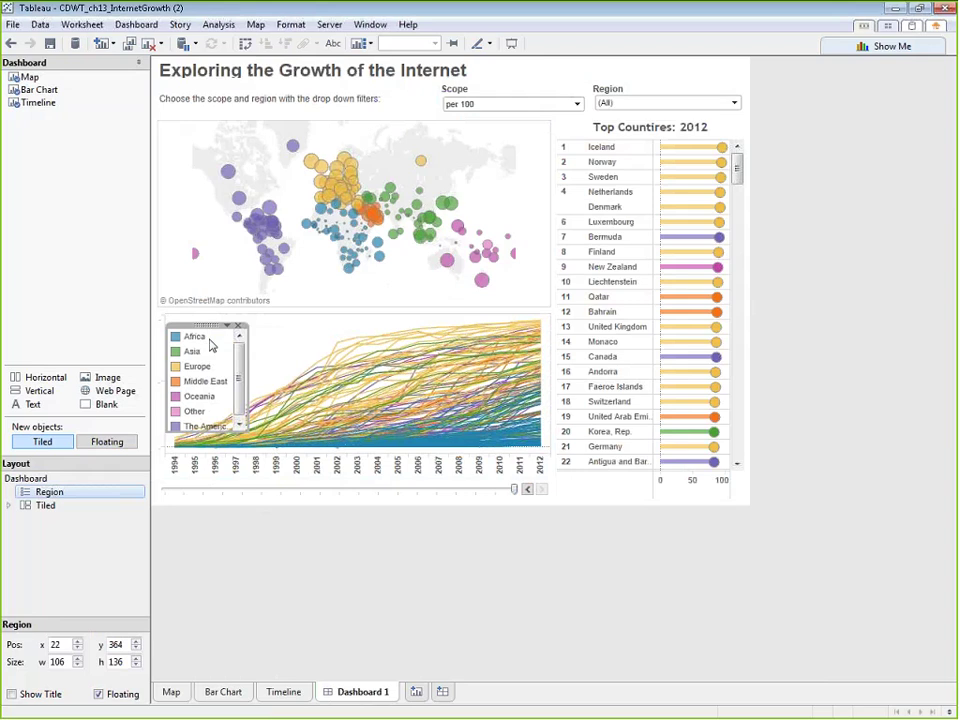
{"action": "left_click_drag", "start_coordinate": [208, 325], "coordinate": [208, 311]}
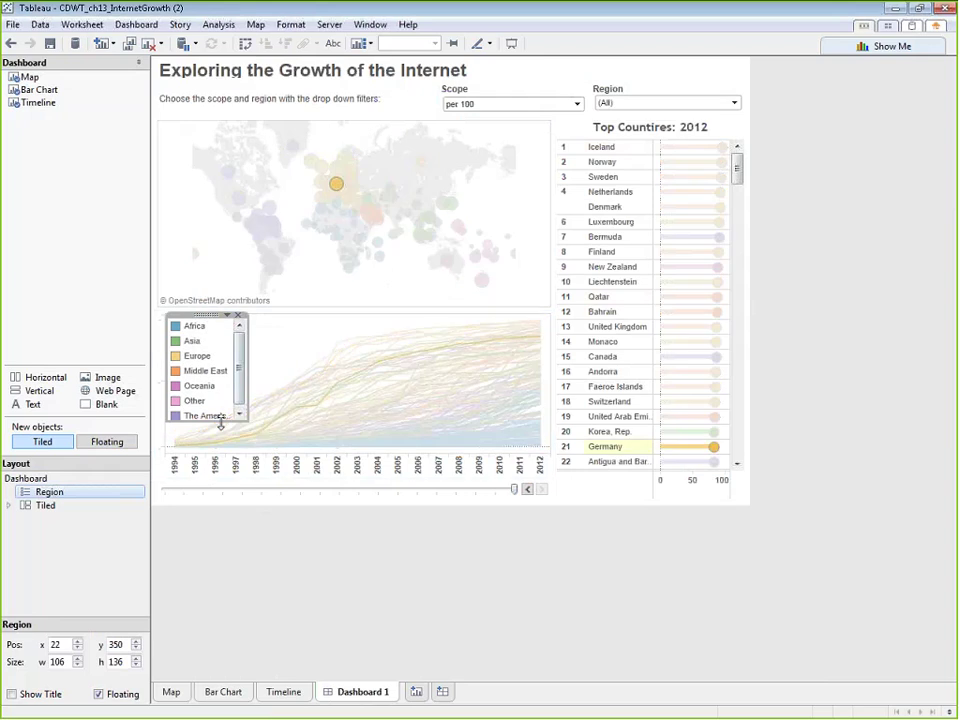
{"action": "left_click_drag", "start_coordinate": [220, 422], "coordinate": [221, 434]}
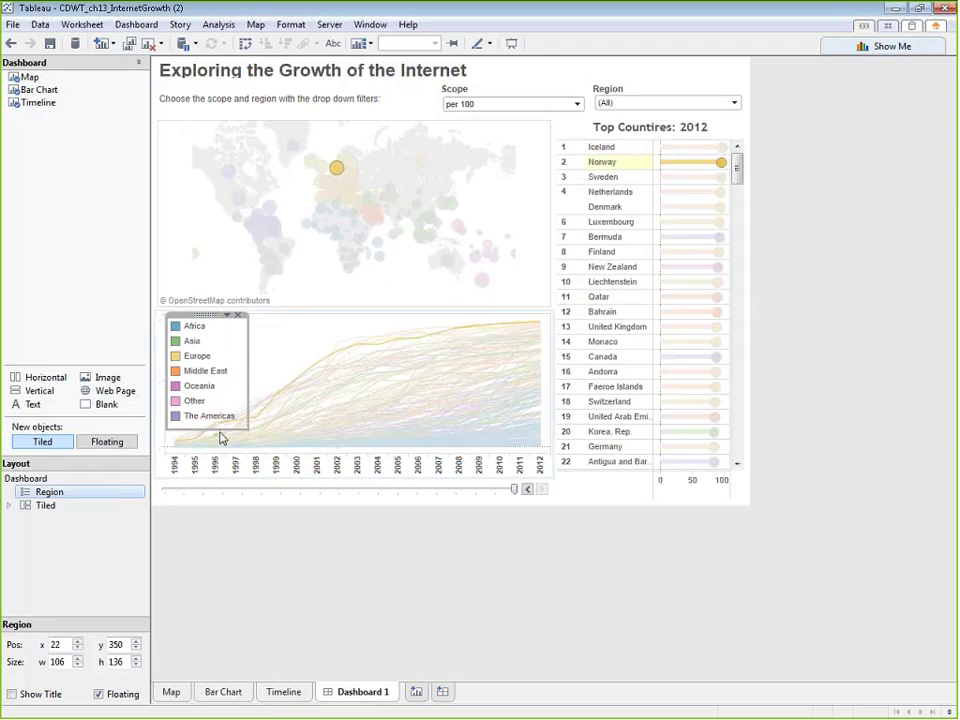
{"action": "left_click", "coordinate": [314, 338]}
{"action": "left_click_drag", "start_coordinate": [210, 317], "coordinate": [209, 312]}
{"action": "left_click", "coordinate": [259, 332]}
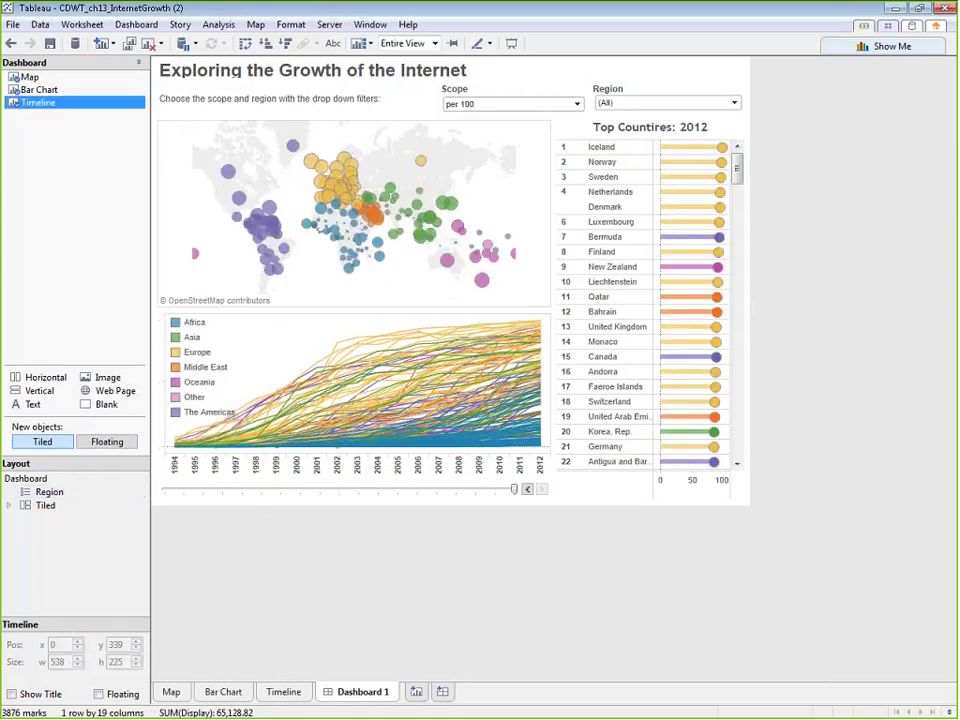
{"action": "left_click", "coordinate": [510, 601]}
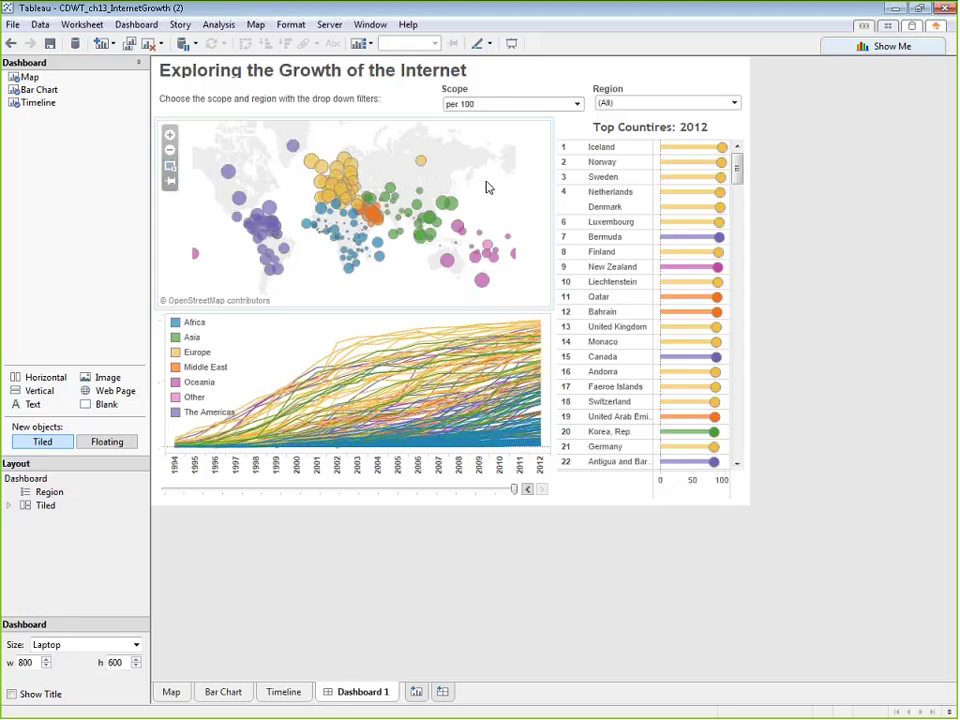
Zoom the dashboard map to an area that tightly encloses all country marks.
{"action": "left_click", "coordinate": [170, 166]}
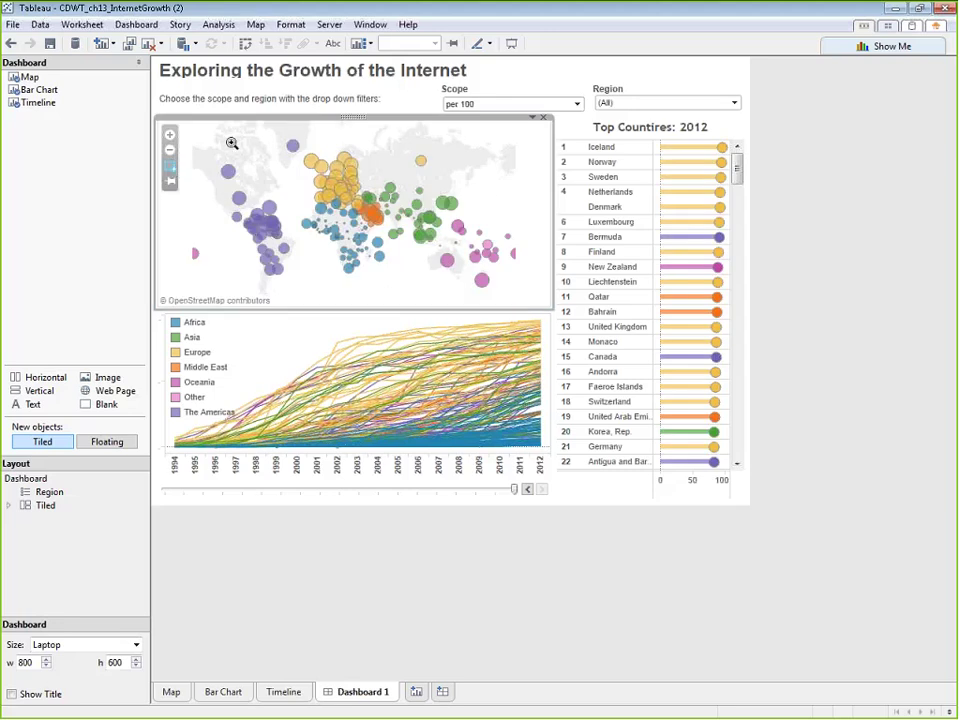
{"action": "left_click_drag", "start_coordinate": [187, 134], "coordinate": [570, 270]}
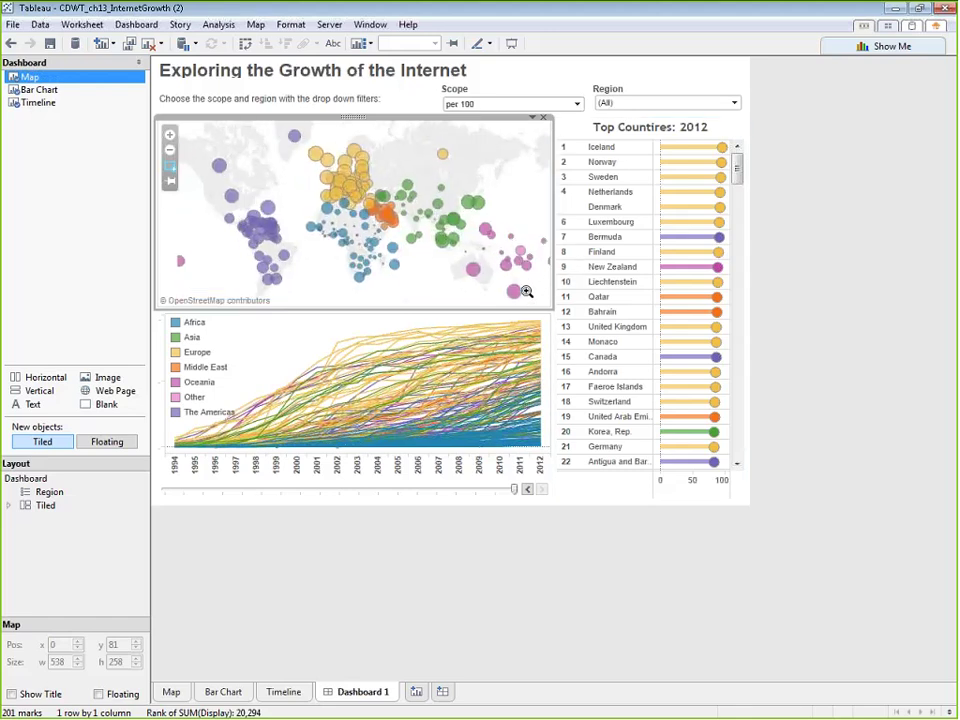
{"action": "left_click", "coordinate": [170, 166]}
{"action": "left_click_drag", "start_coordinate": [195, 145], "coordinate": [525, 291]}
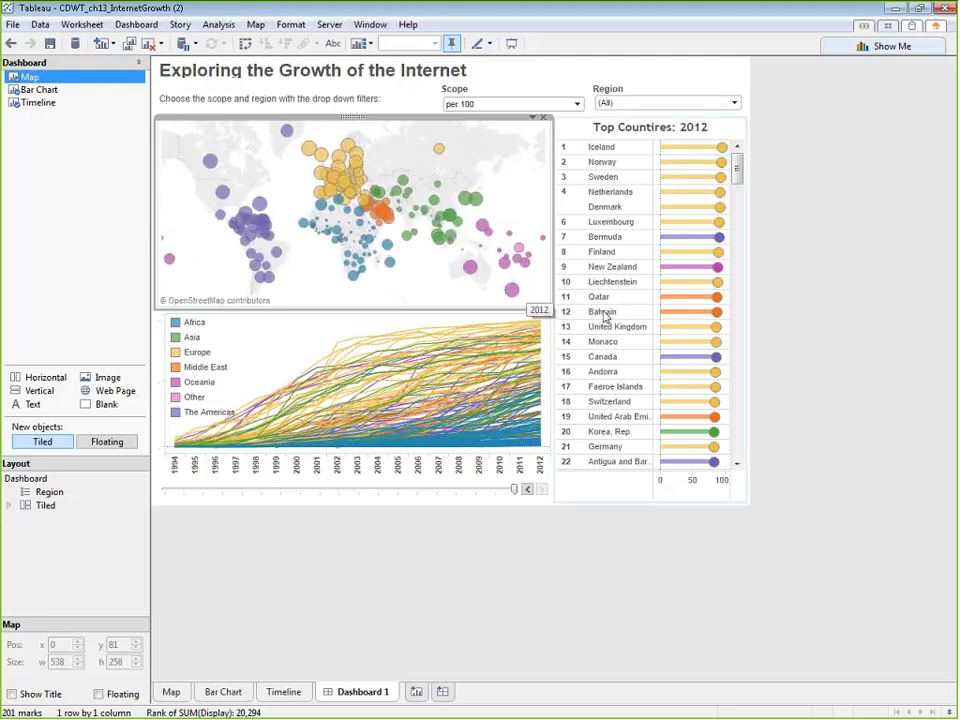
{"action": "left_click", "coordinate": [842, 274]}
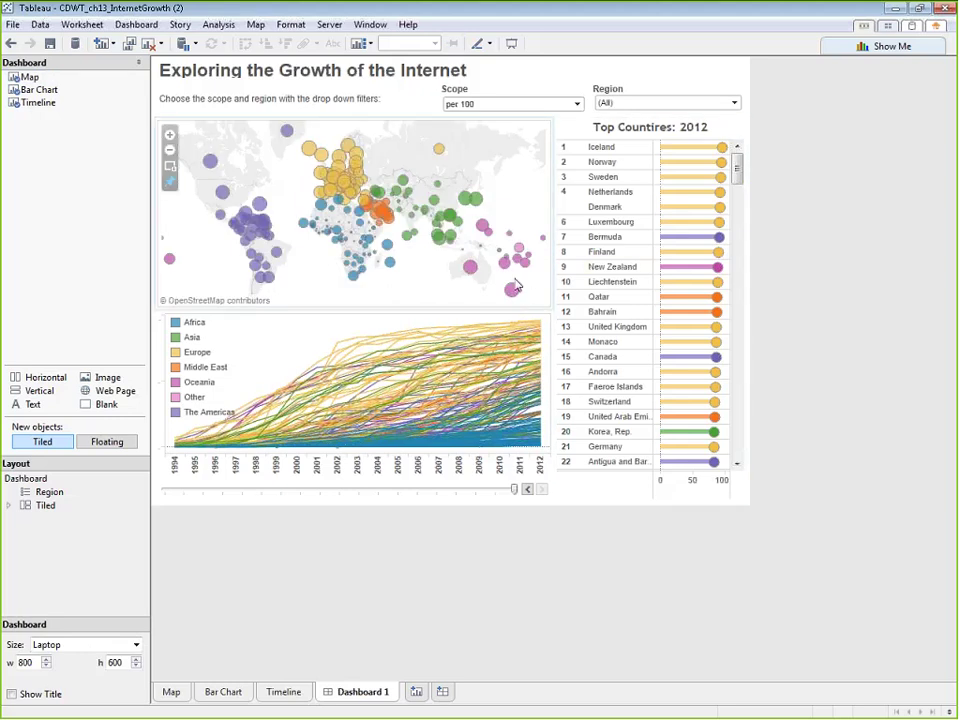
{"action": "mouse_move", "coordinate": [512, 294]}
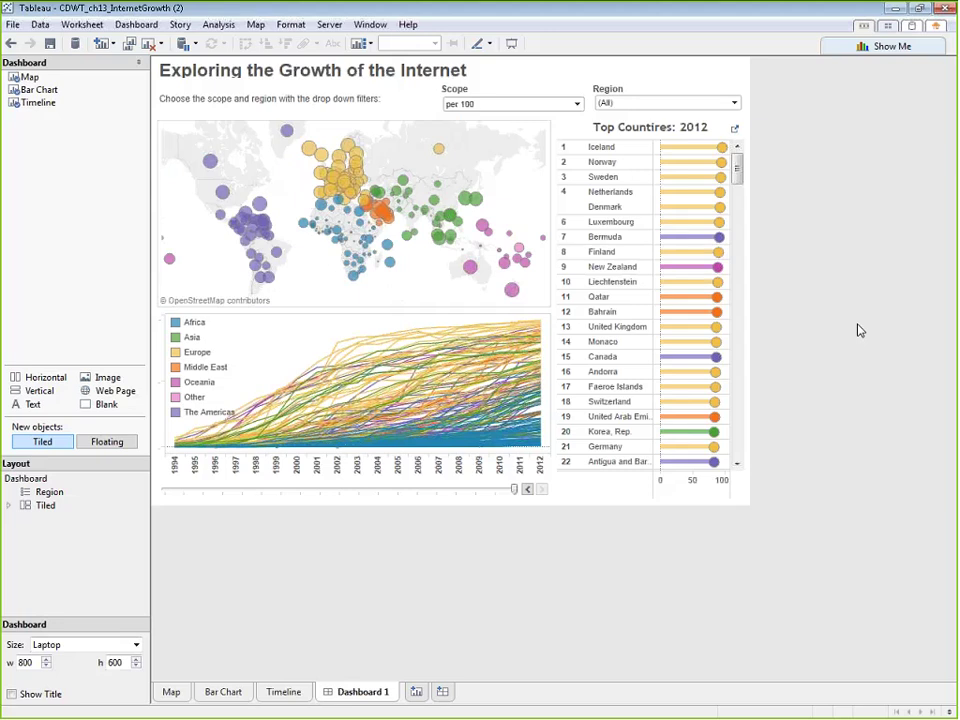
Open the Tableau Public sign-in for Save to Web As and dismiss it without logging in.
{"action": "left_click", "coordinate": [327, 27]}
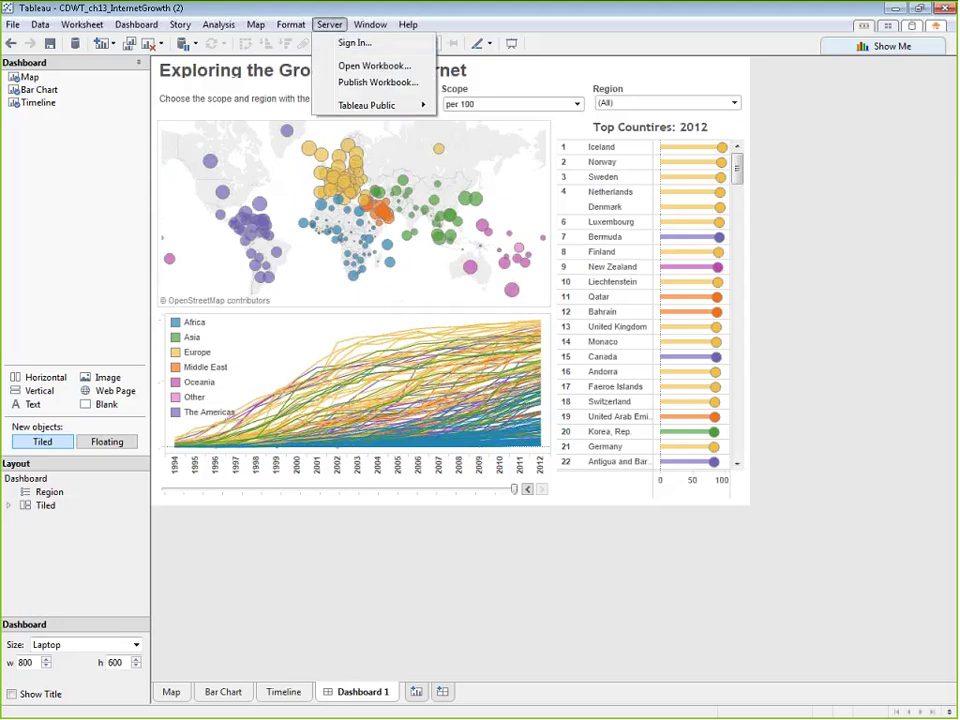
{"action": "mouse_move", "coordinate": [370, 105]}
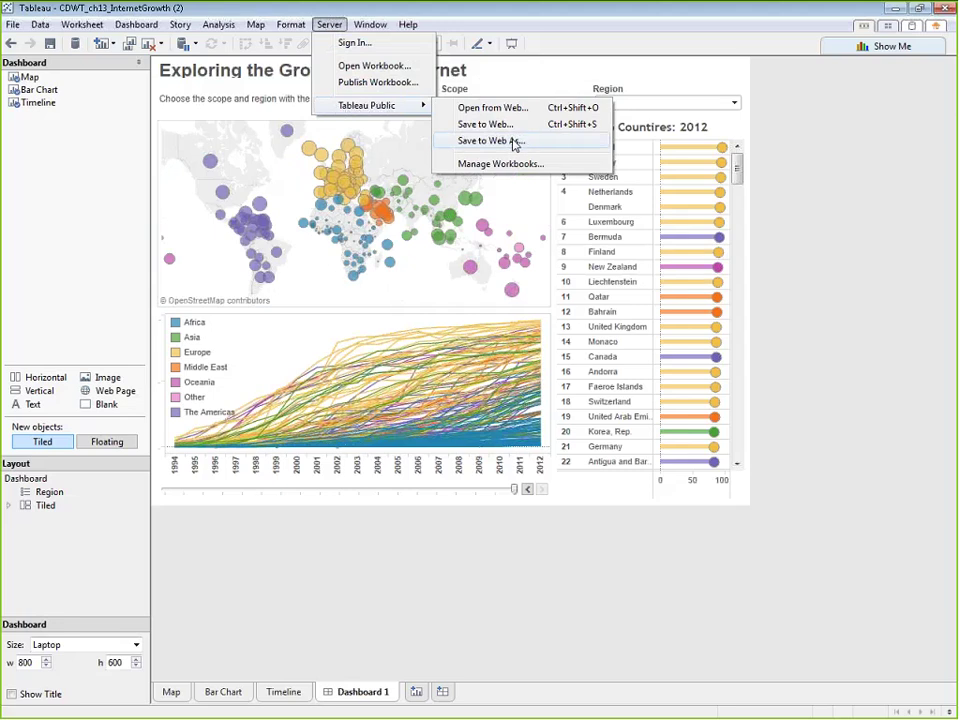
{"action": "left_click", "coordinate": [519, 141]}
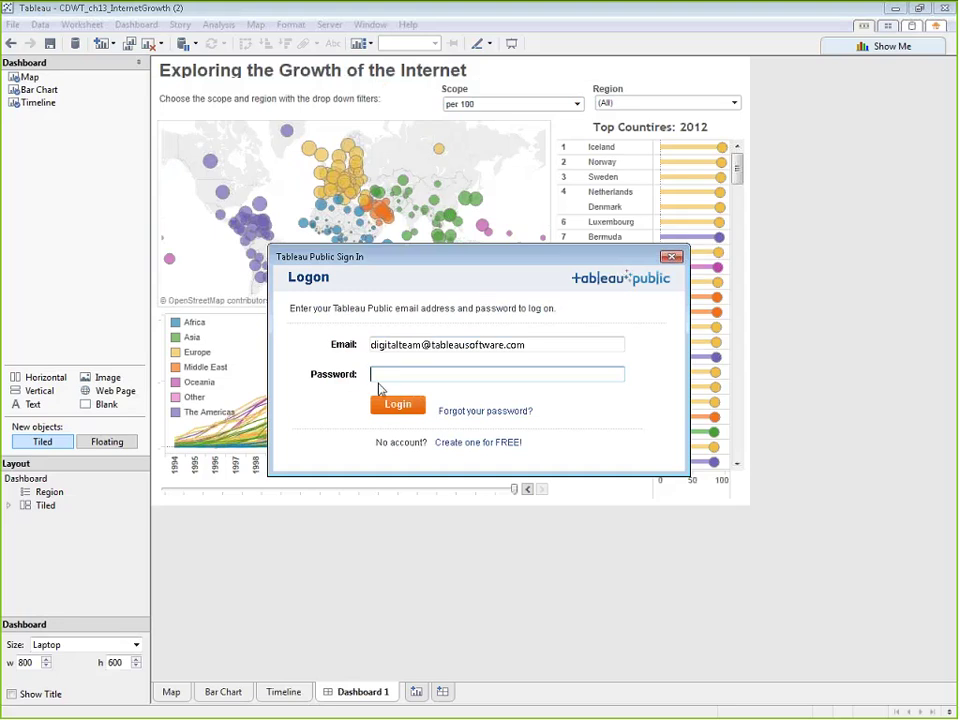
{"action": "left_click", "coordinate": [677, 259]}
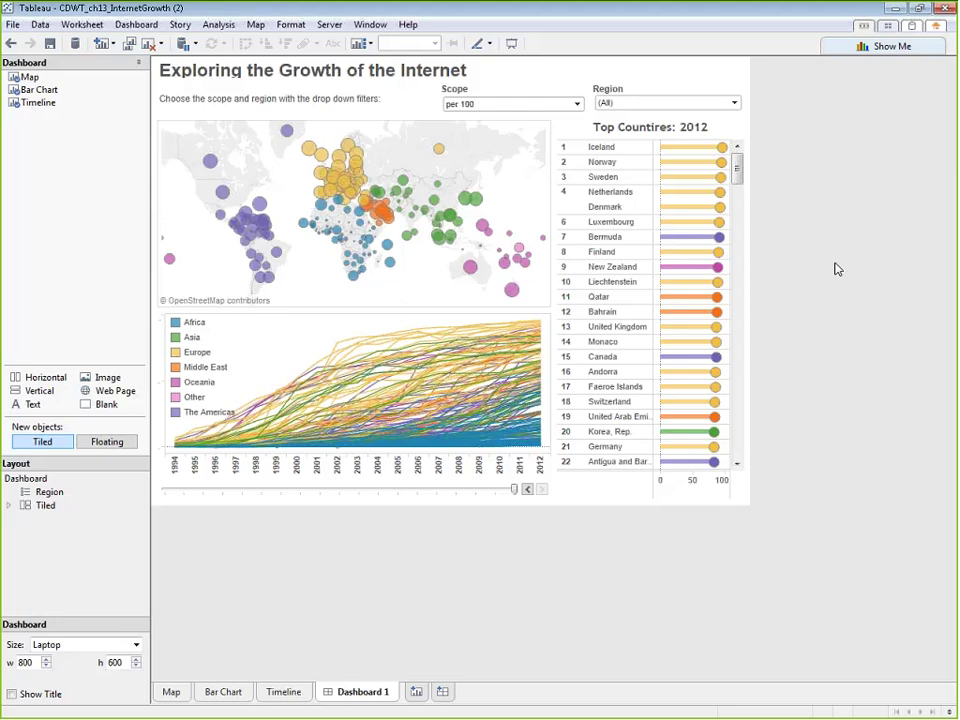
Switch to the browser, reload and review the published Internet Growth dashboard on Tableau Public, and minimize the browser window.
{"action": "left_click", "coordinate": [716, 356]}
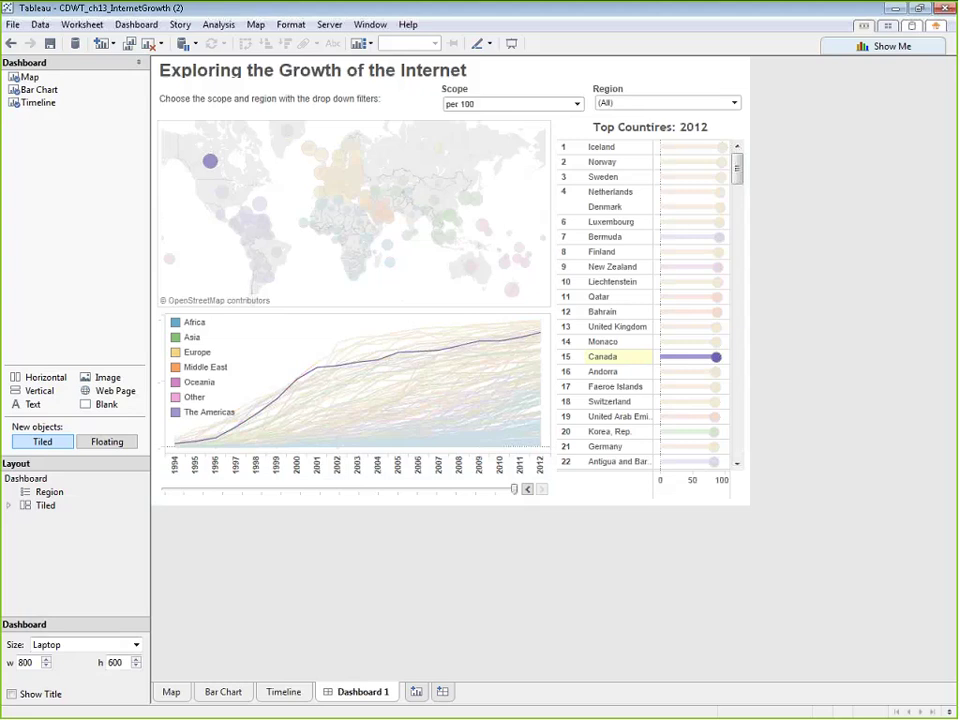
{"action": "left_click_drag", "start_coordinate": [716, 356], "coordinate": [744, 61]}
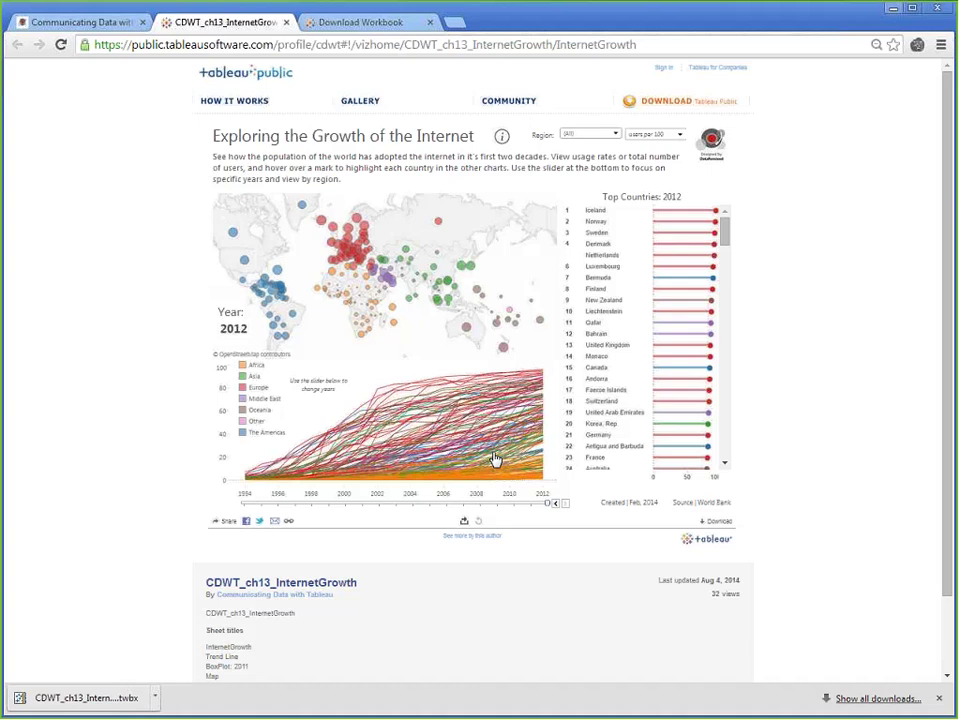
{"action": "key", "text": "F5"}
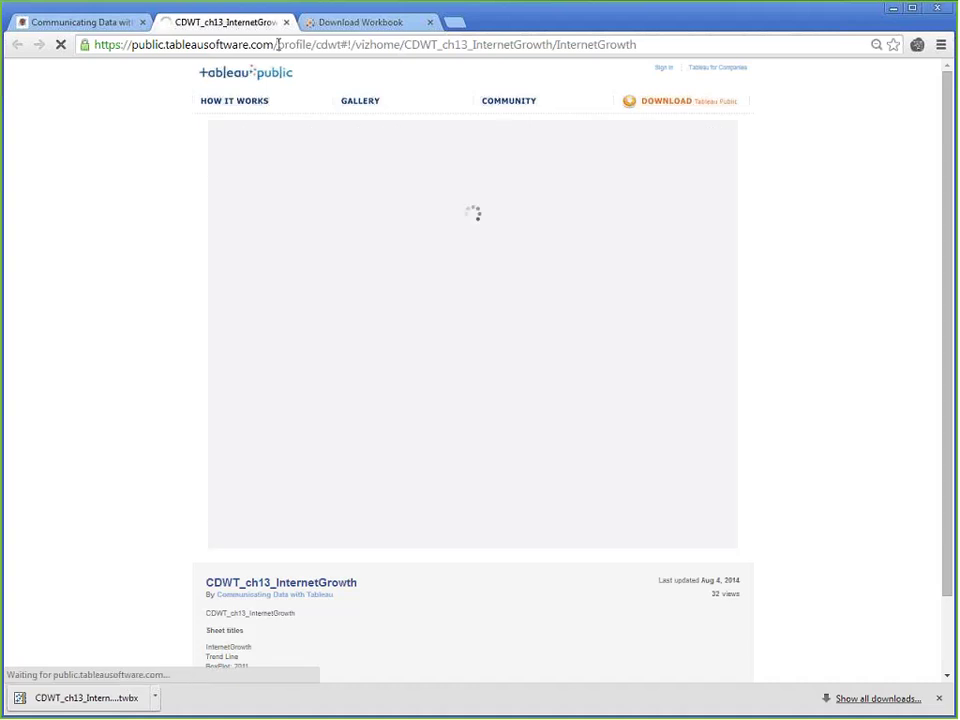
{"action": "left_click", "coordinate": [279, 44]}
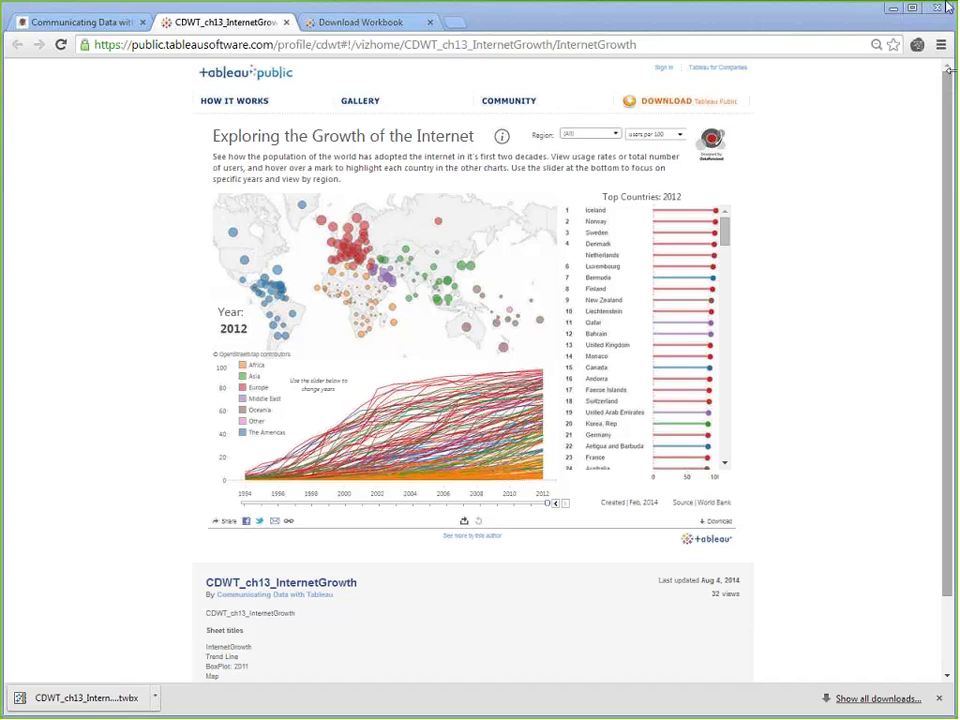
{"action": "key", "text": "ctrl+l"}
{"action": "left_click", "coordinate": [891, 8]}
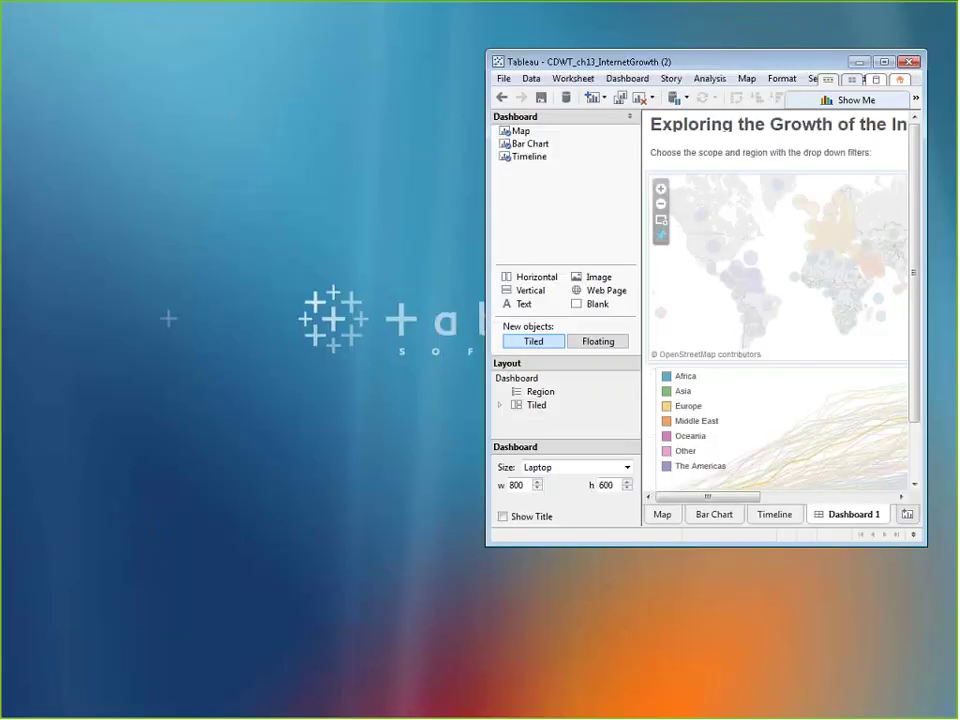